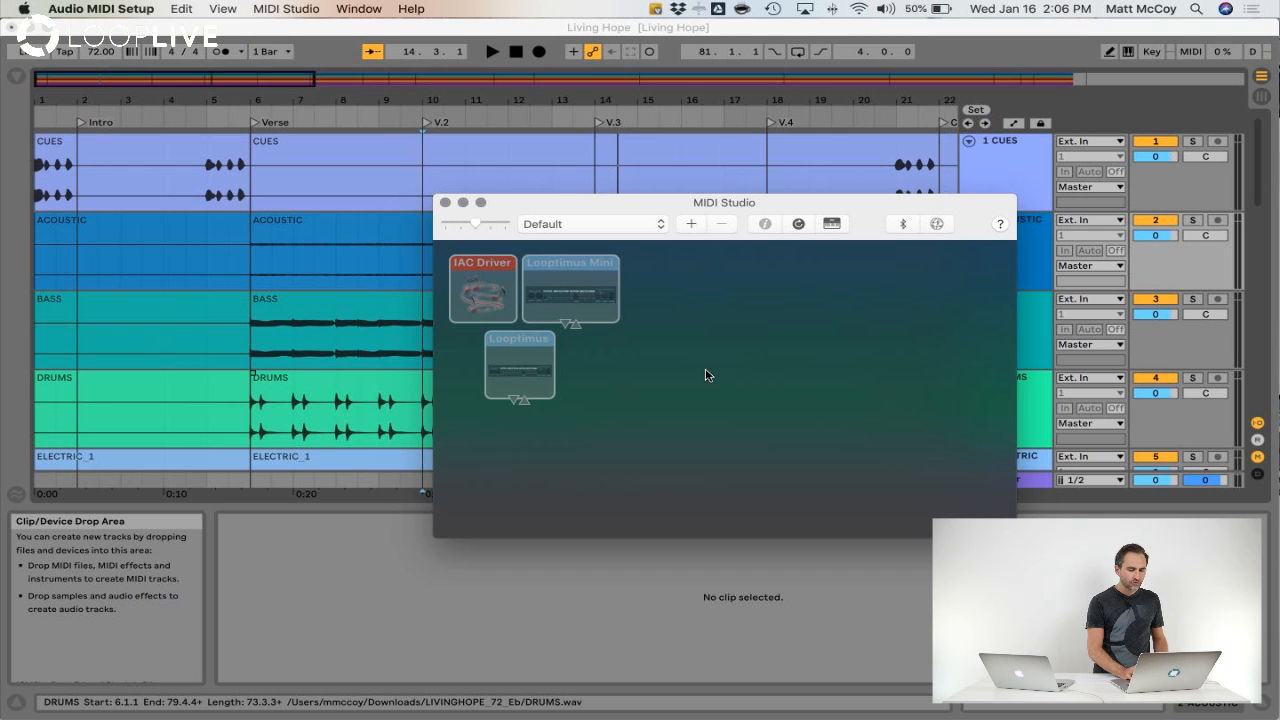
Step: Open the IAC Driver properties in MIDI Studio and set the device online
left_click_drag(781, 208, 707, 242)
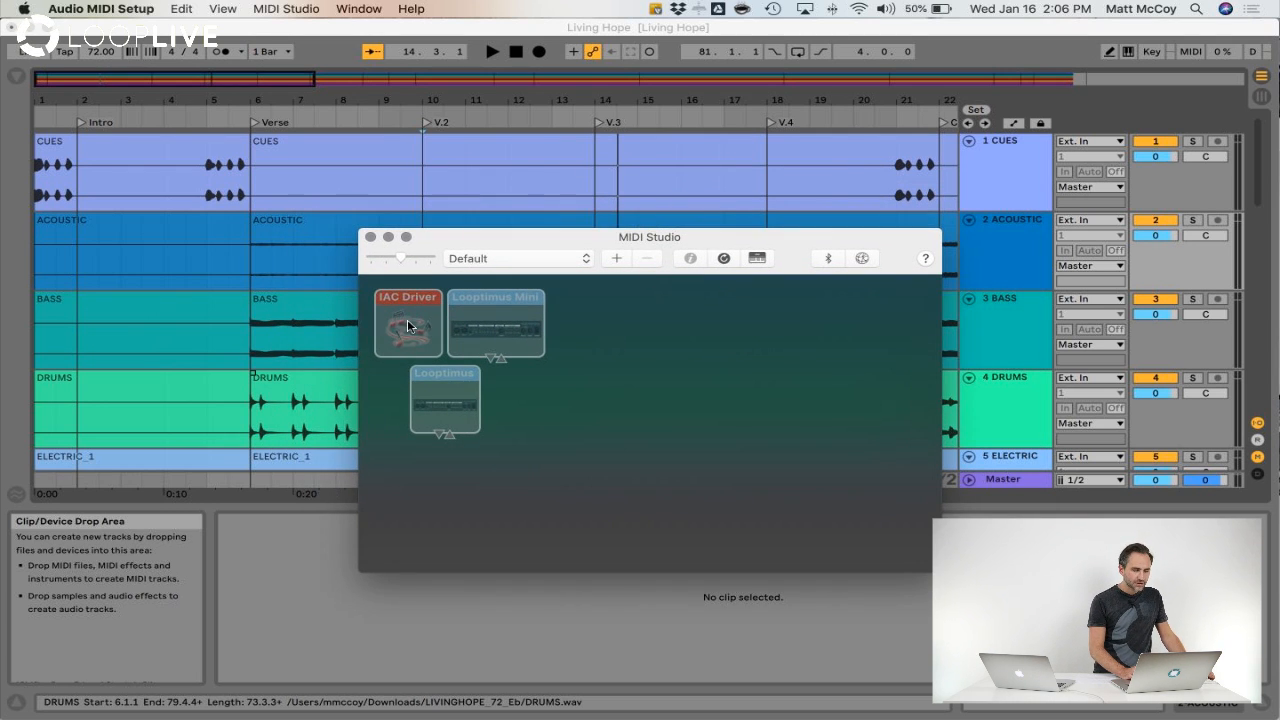
left_click_drag(551, 243, 660, 277)
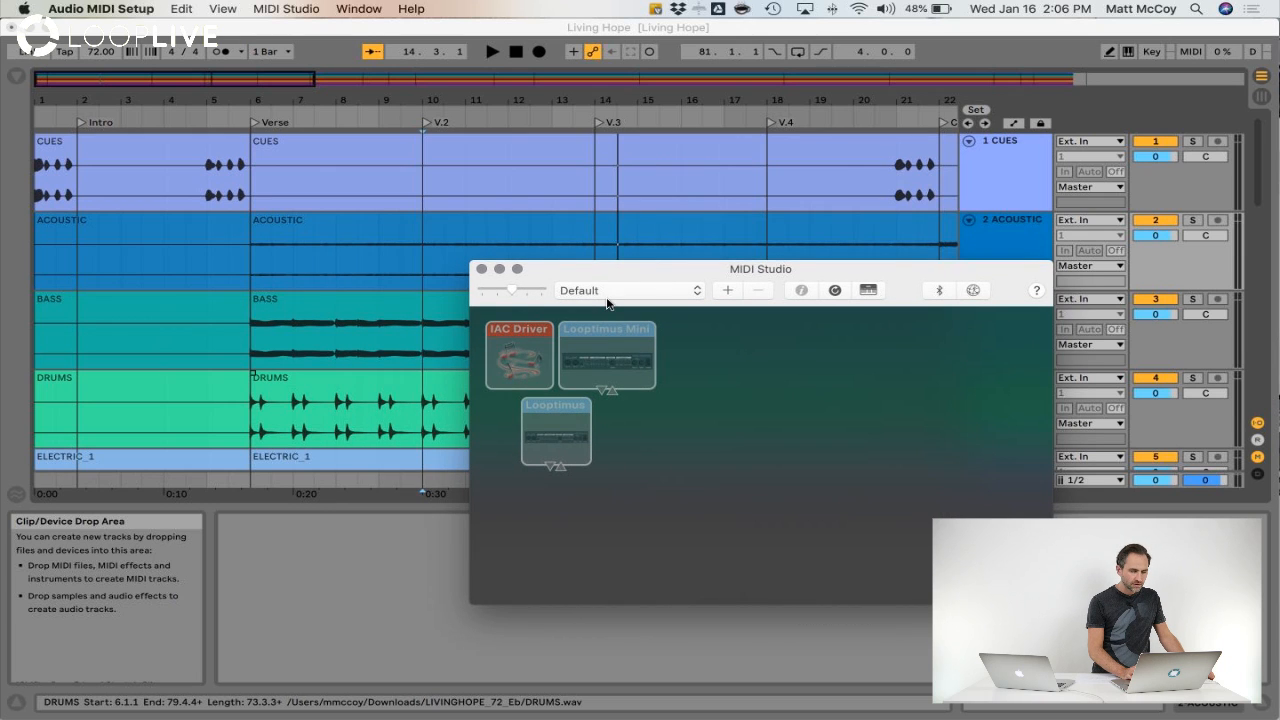
double_click(516, 362)
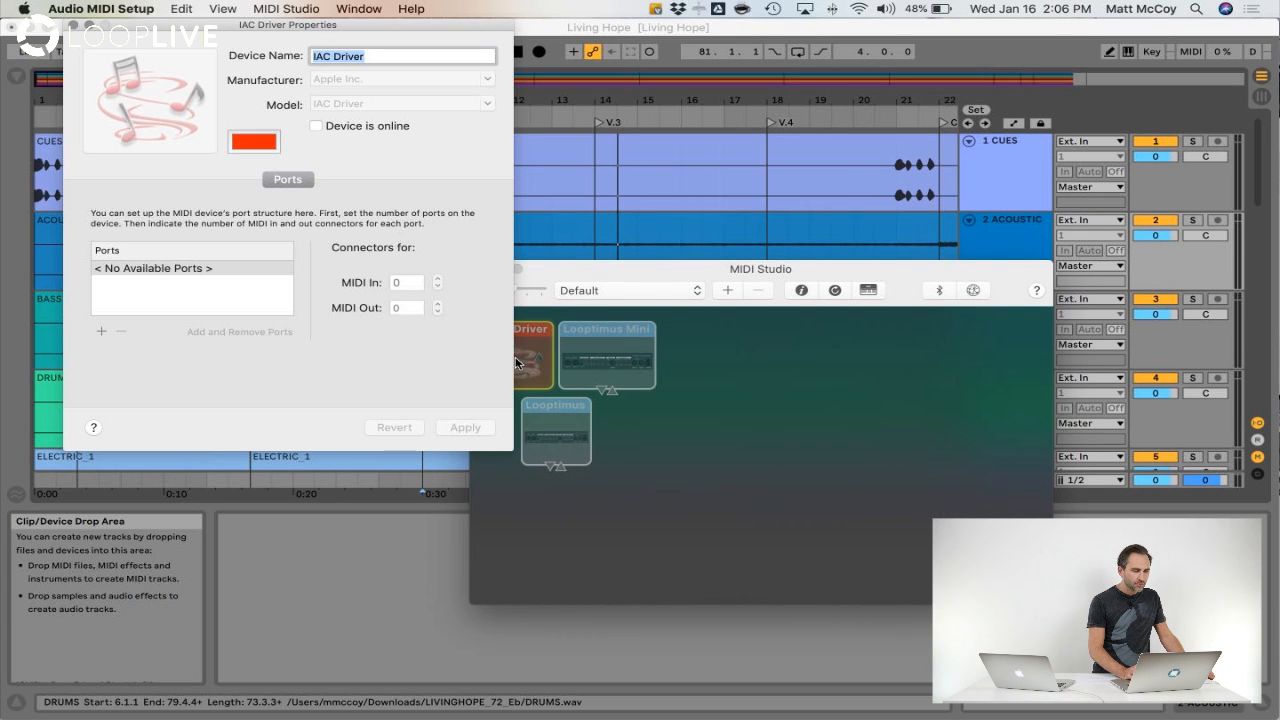
left_click_drag(307, 24, 378, 195)
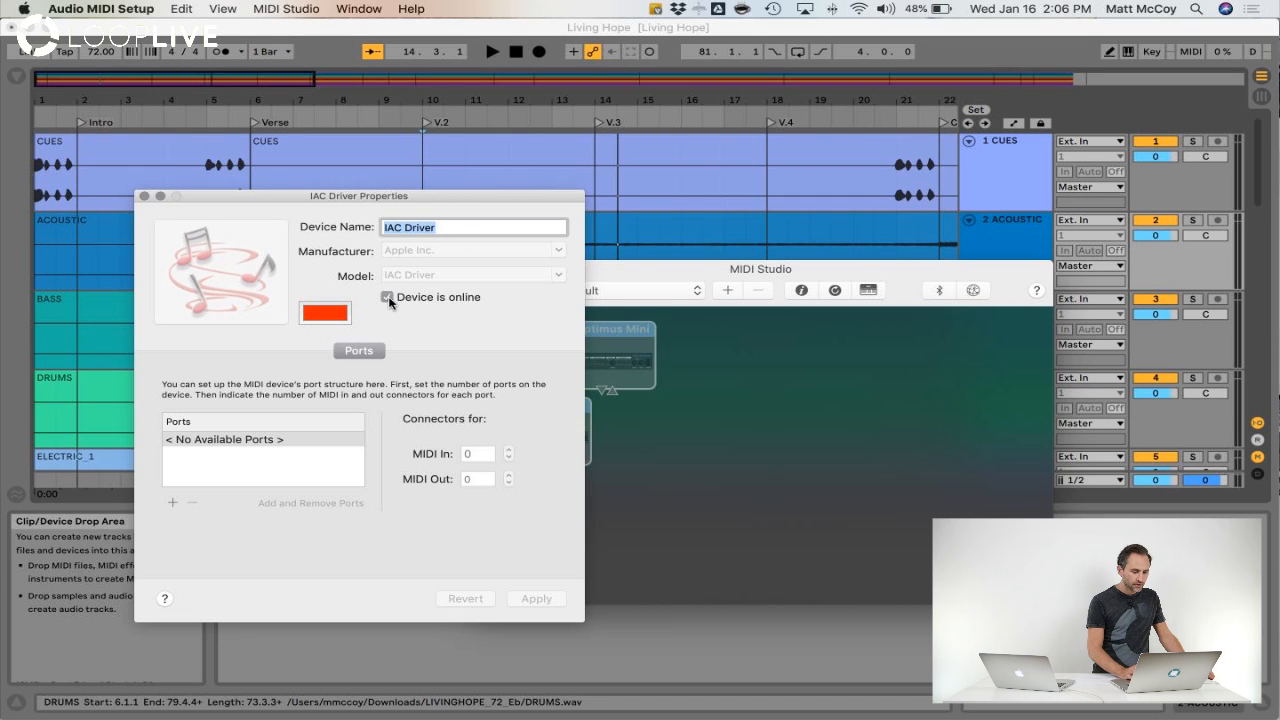
Step: Add a port to the IAC Driver, apply the change and close its properties
left_click(302, 482)
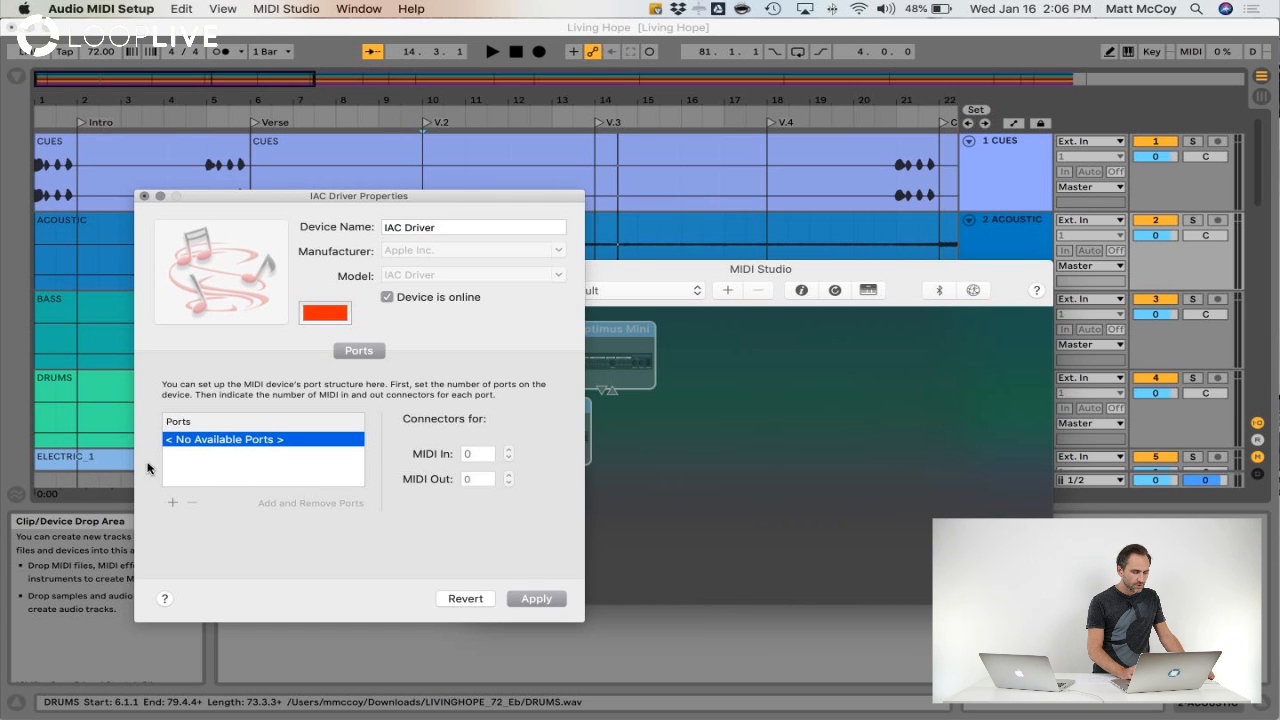
left_click(173, 503)
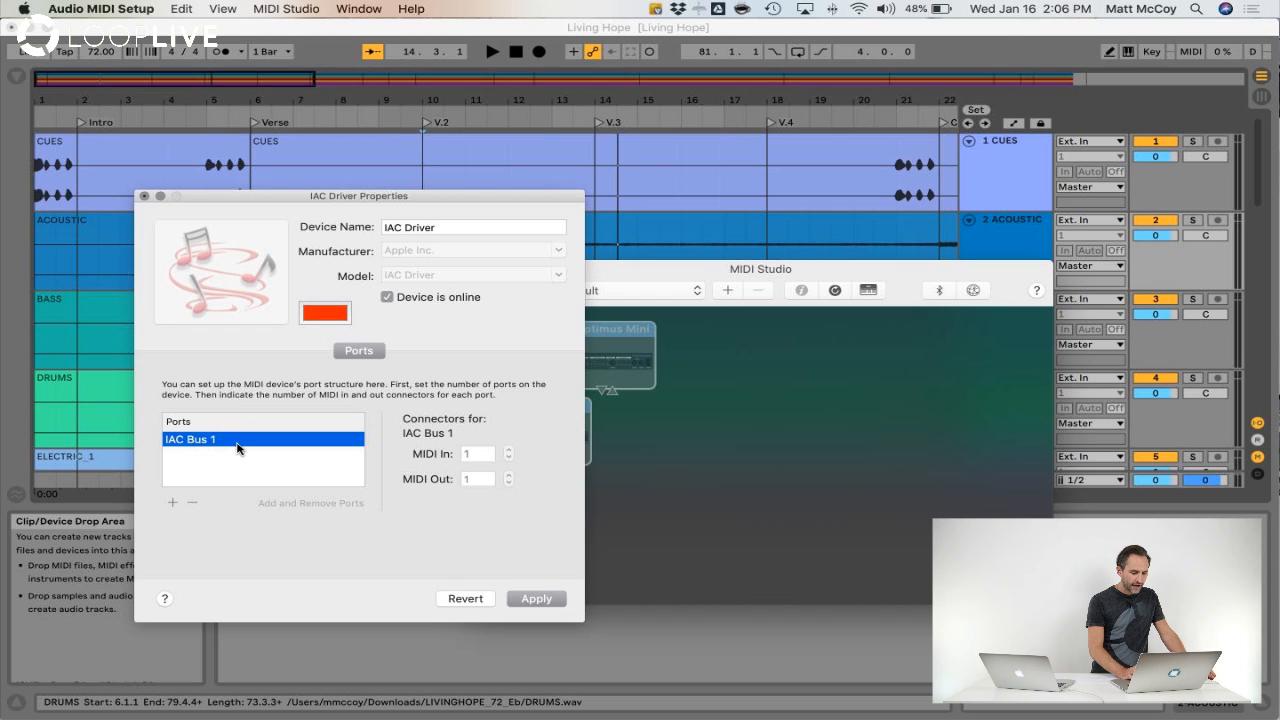
left_click(522, 597)
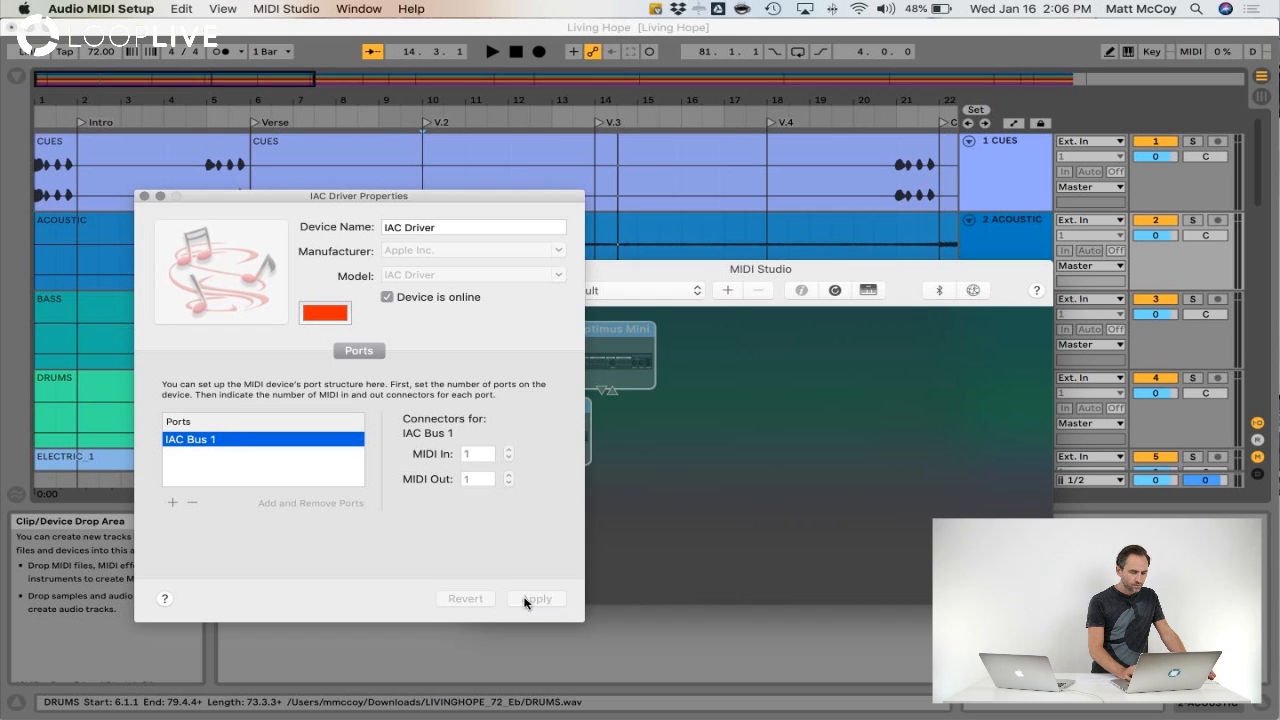
left_click_drag(198, 195, 226, 203)
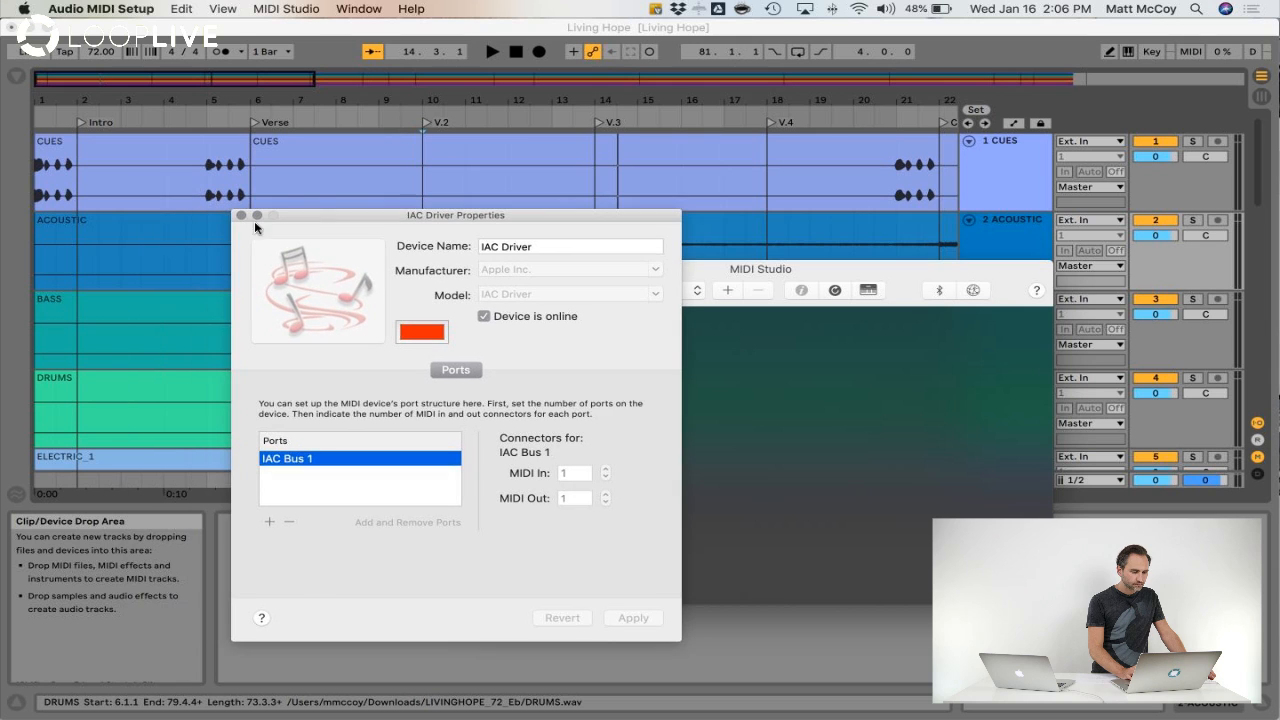
left_click(172, 204)
Step: Switch to Ableton Live and enable Track for the IAC Driver (IAC Bus 1) output in the Link MIDI preferences
left_click_drag(565, 278, 607, 298)
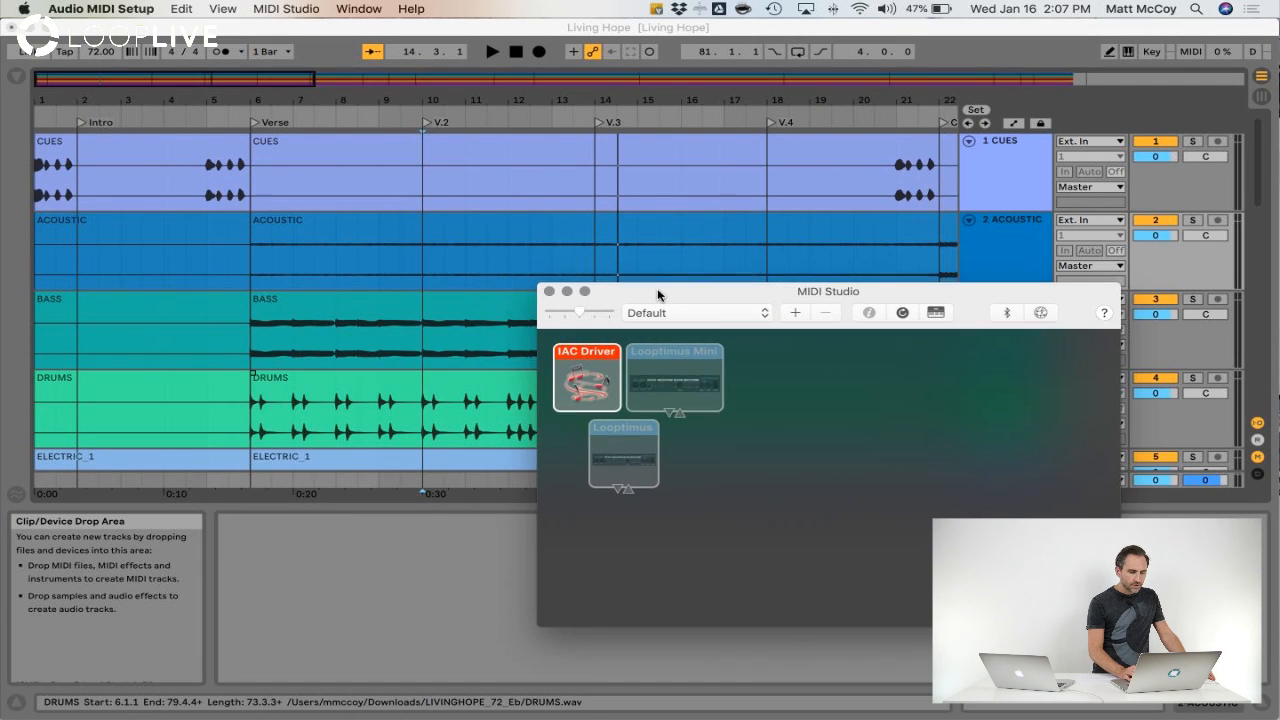
left_click_drag(632, 285, 658, 288)
left_click(463, 36)
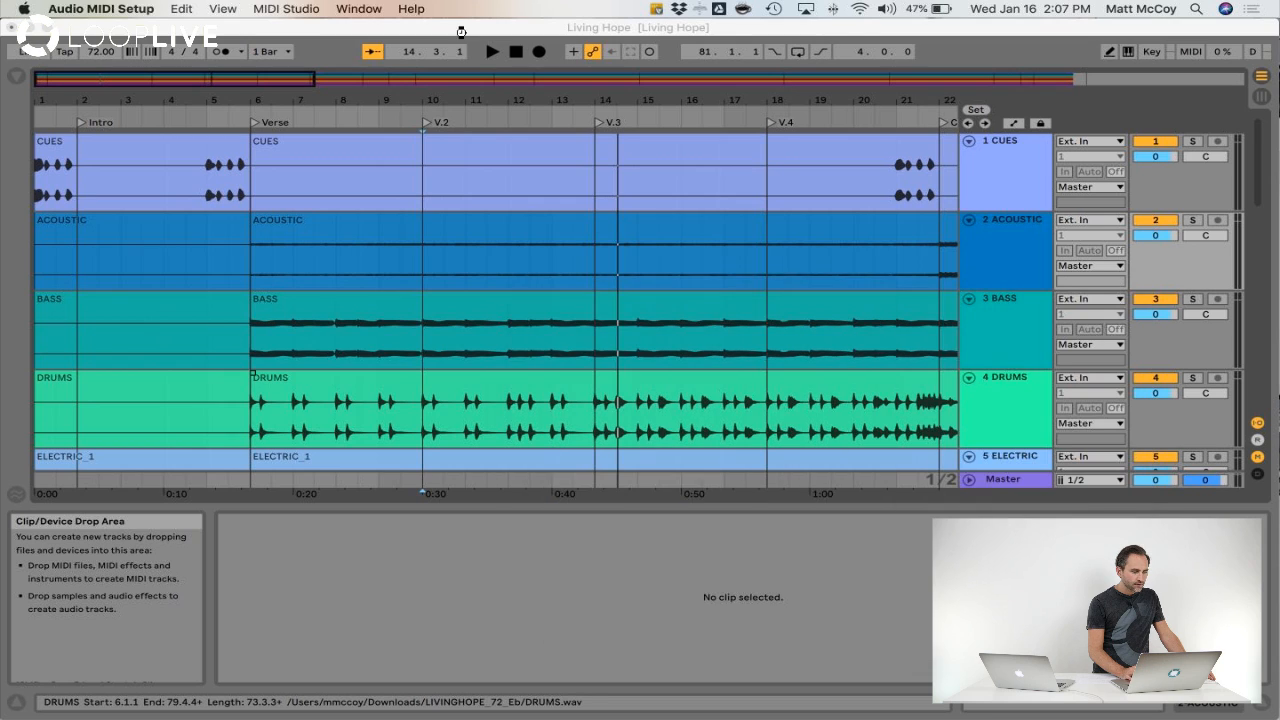
left_click(61, 8)
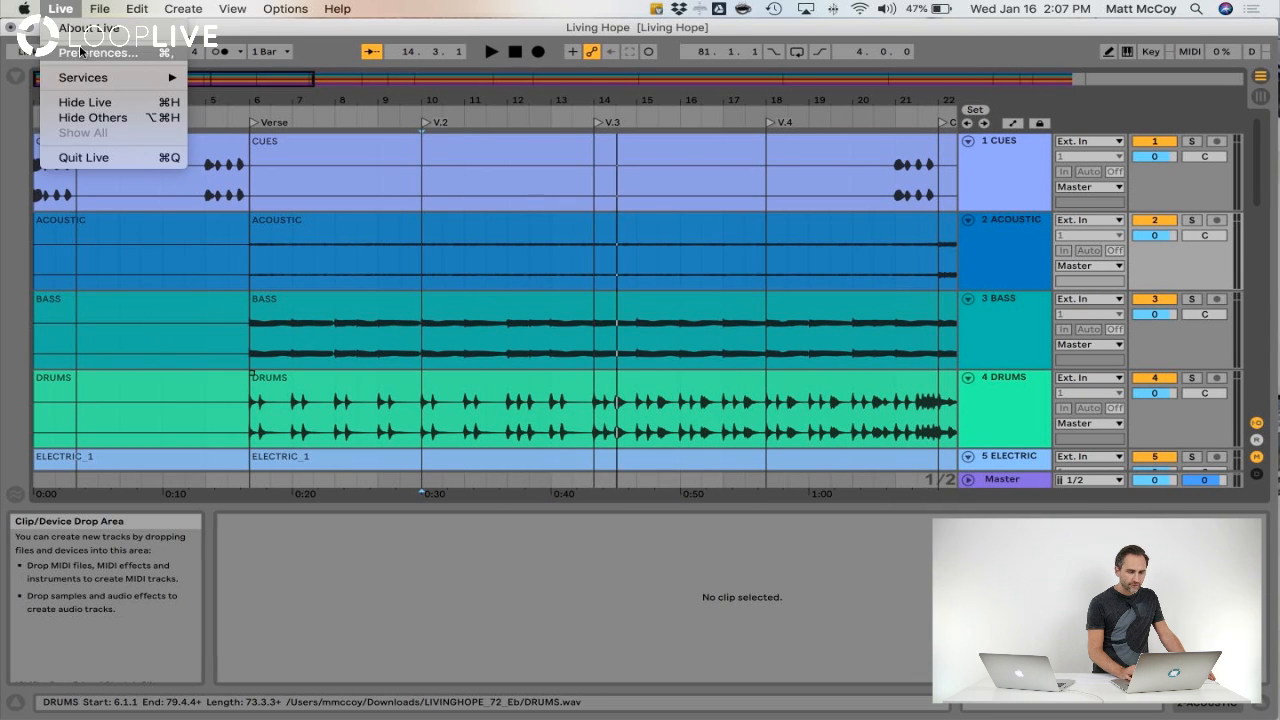
left_click(95, 53)
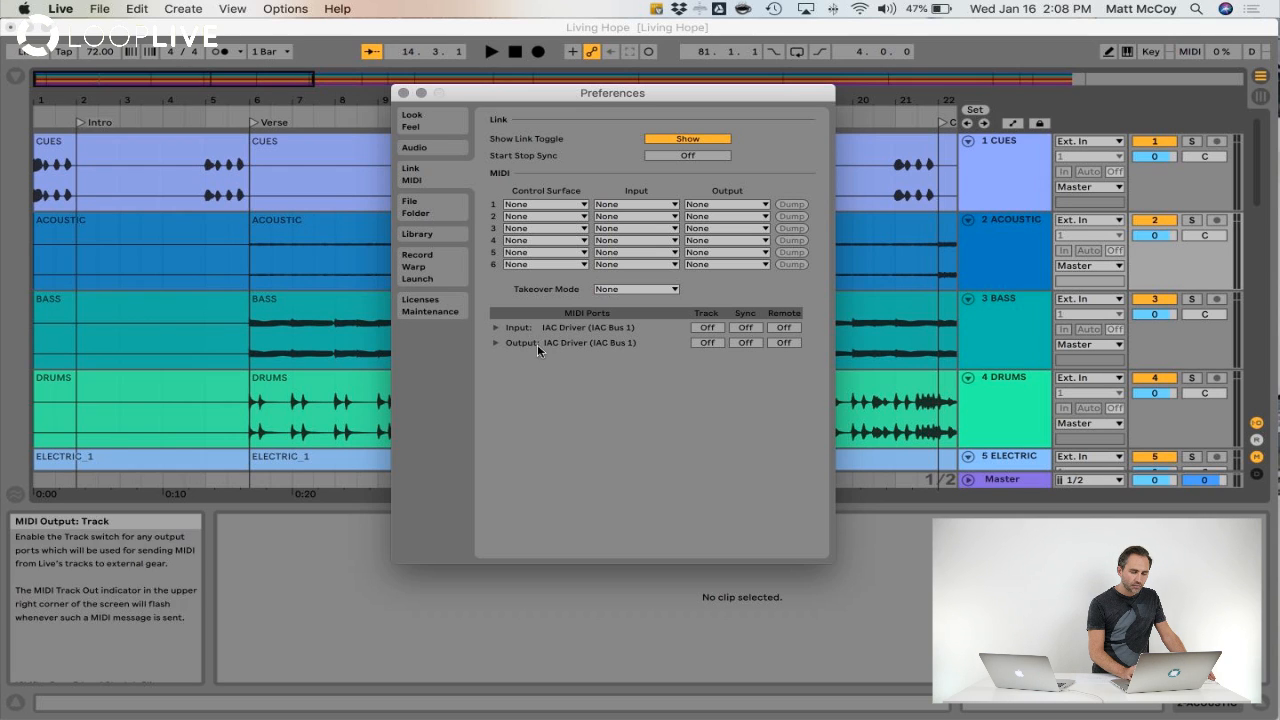
left_click(710, 343)
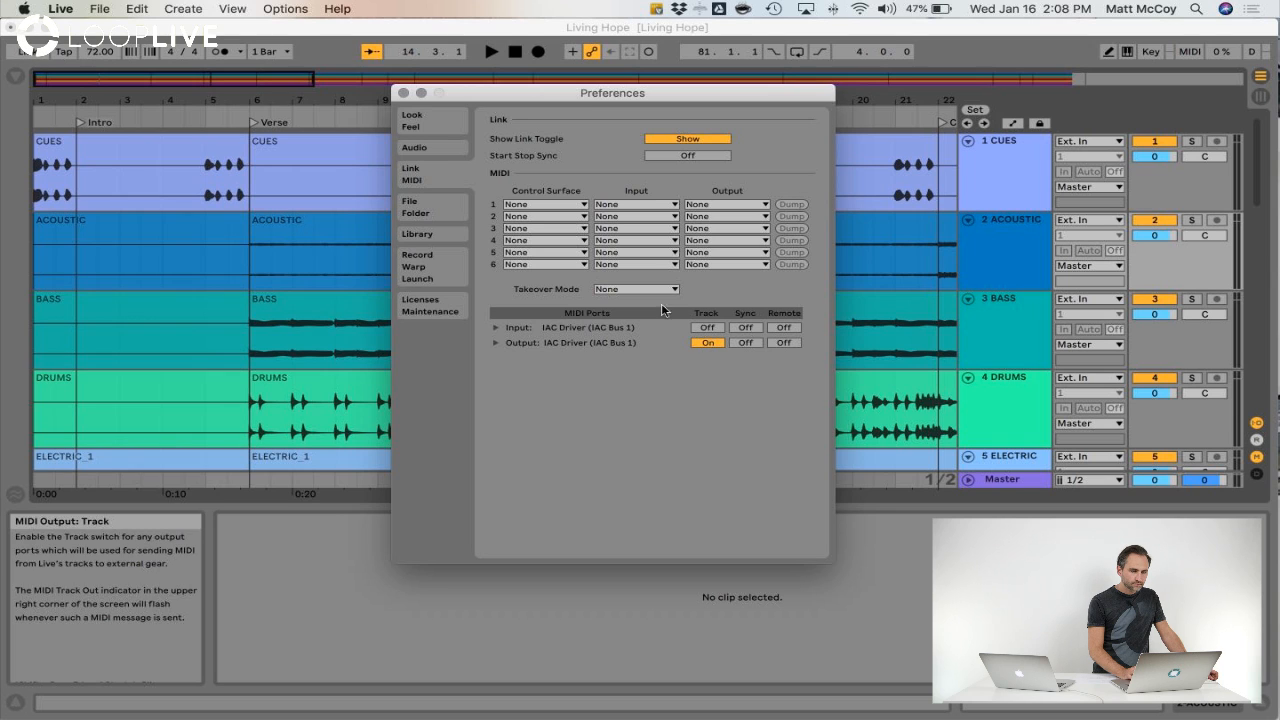
left_click(404, 94)
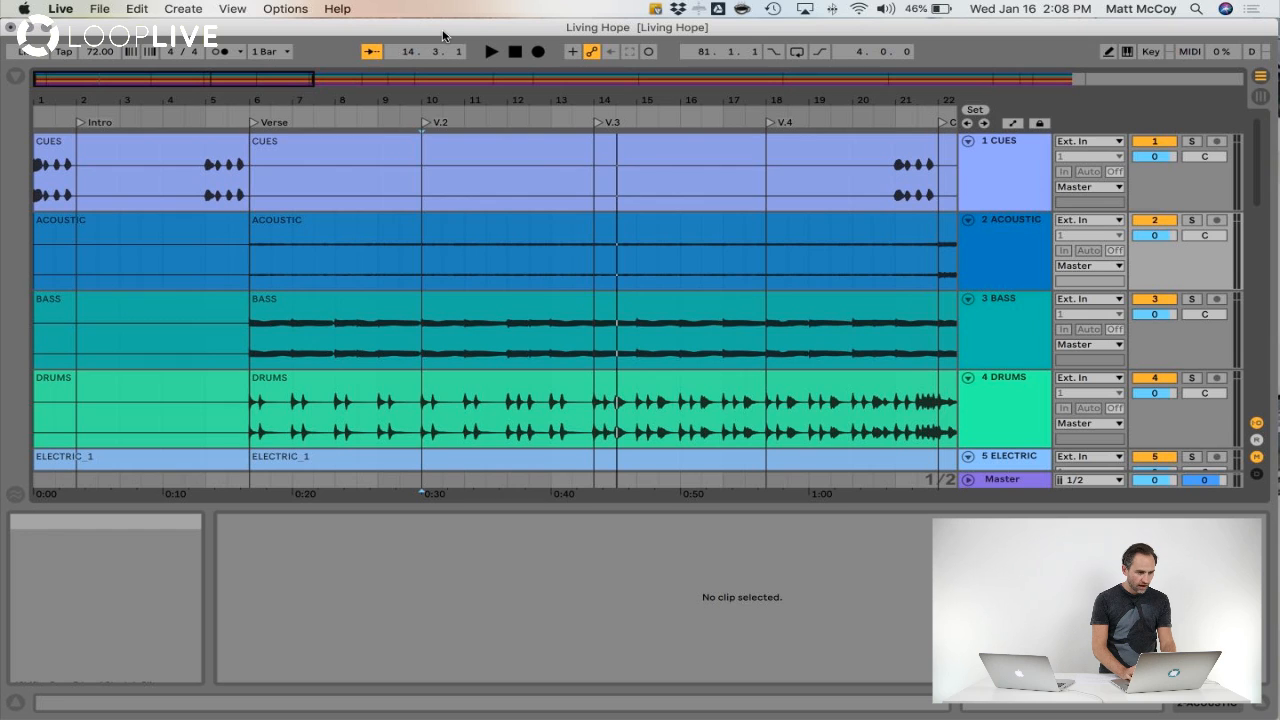
Step: Insert a new MIDI track and place it above the CUES track
left_click(183, 8)
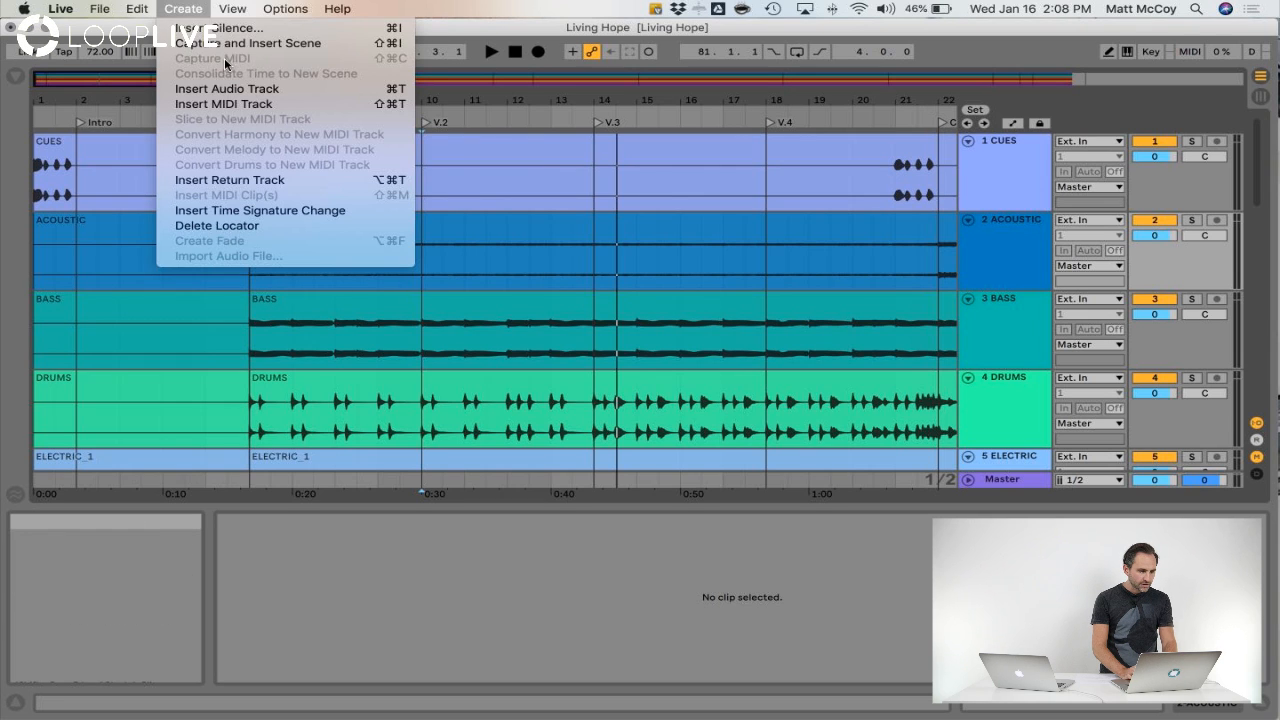
left_click(238, 106)
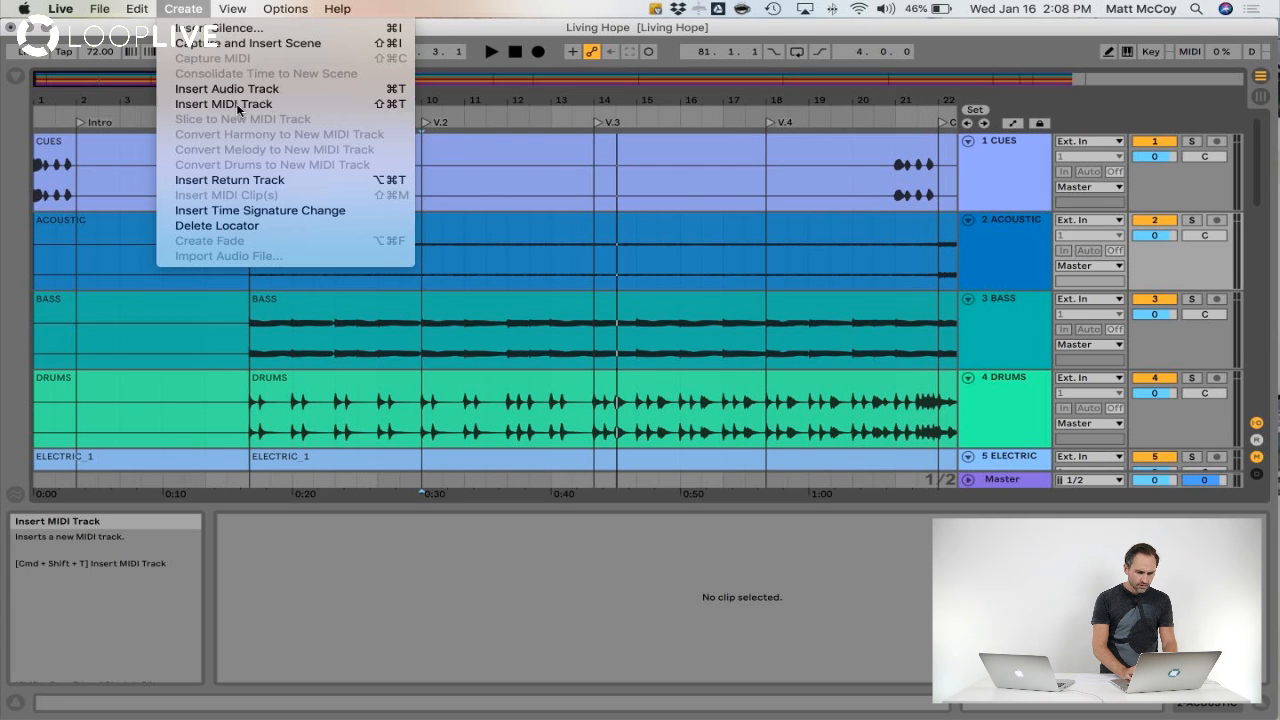
left_click(1014, 332)
left_click_drag(1014, 332, 1014, 150)
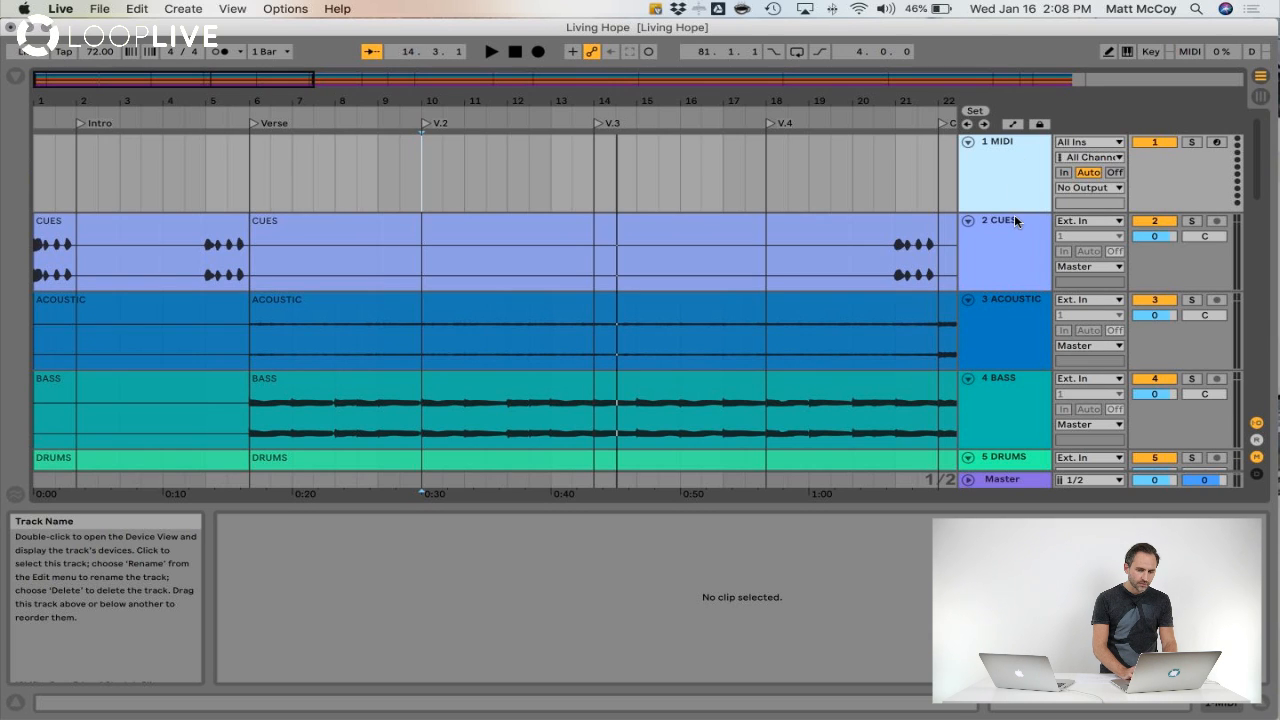
Step: Rename the new MIDI track to "PRO presenter cues"
right_click(1016, 190)
left_click(1052, 258)
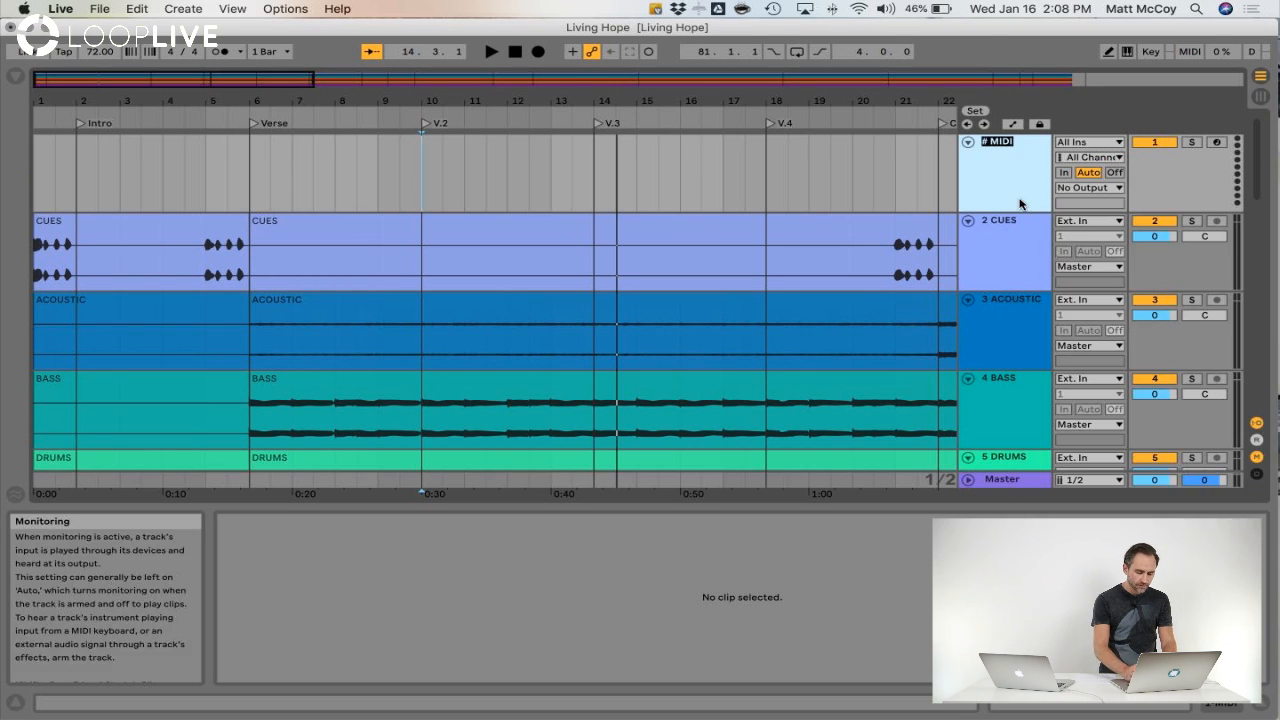
type("PRO")
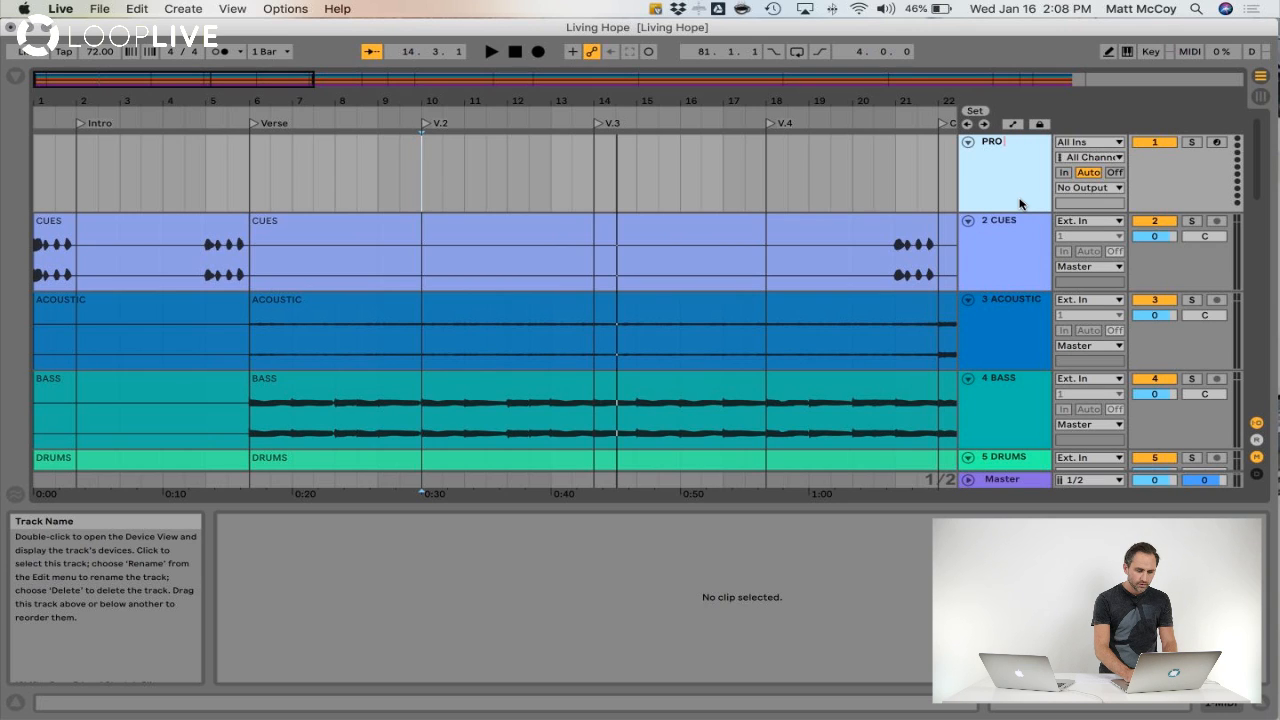
type(" PREC")
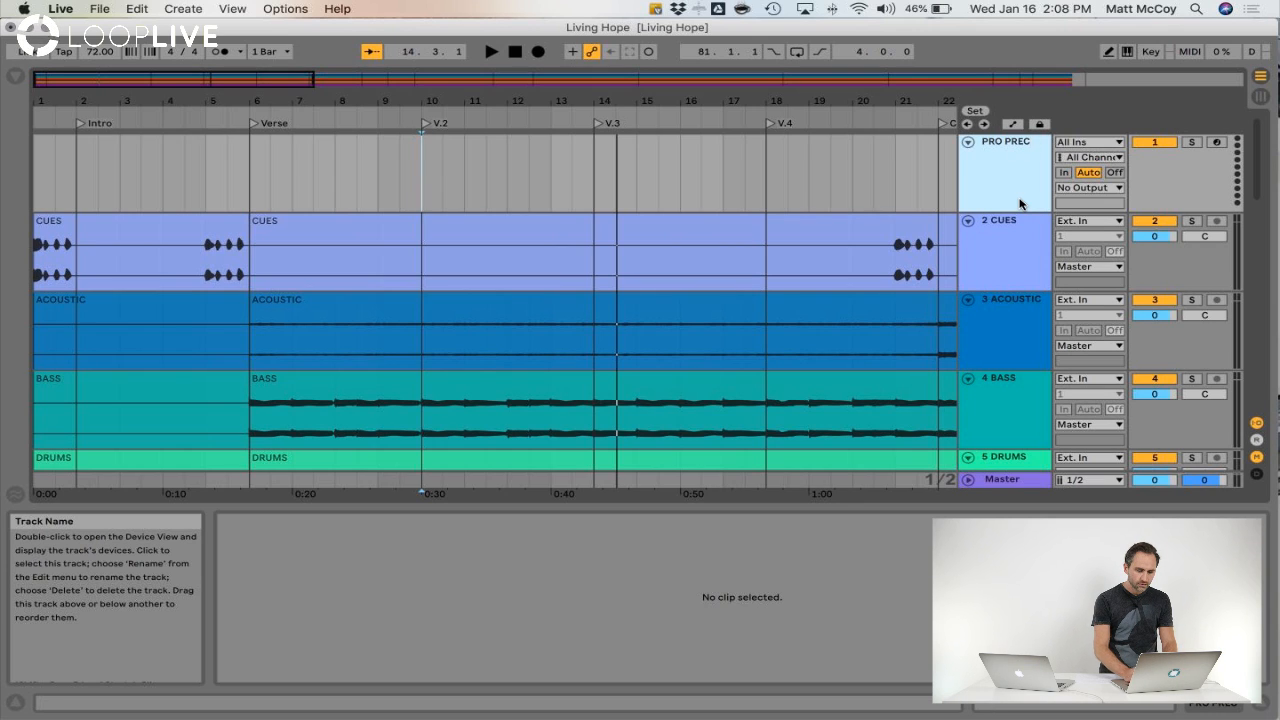
key("BackSpace")
key("BackSpace")
key("BackSpace")
key("BackSpace")
key("BackSpace")
key("BackSpace")
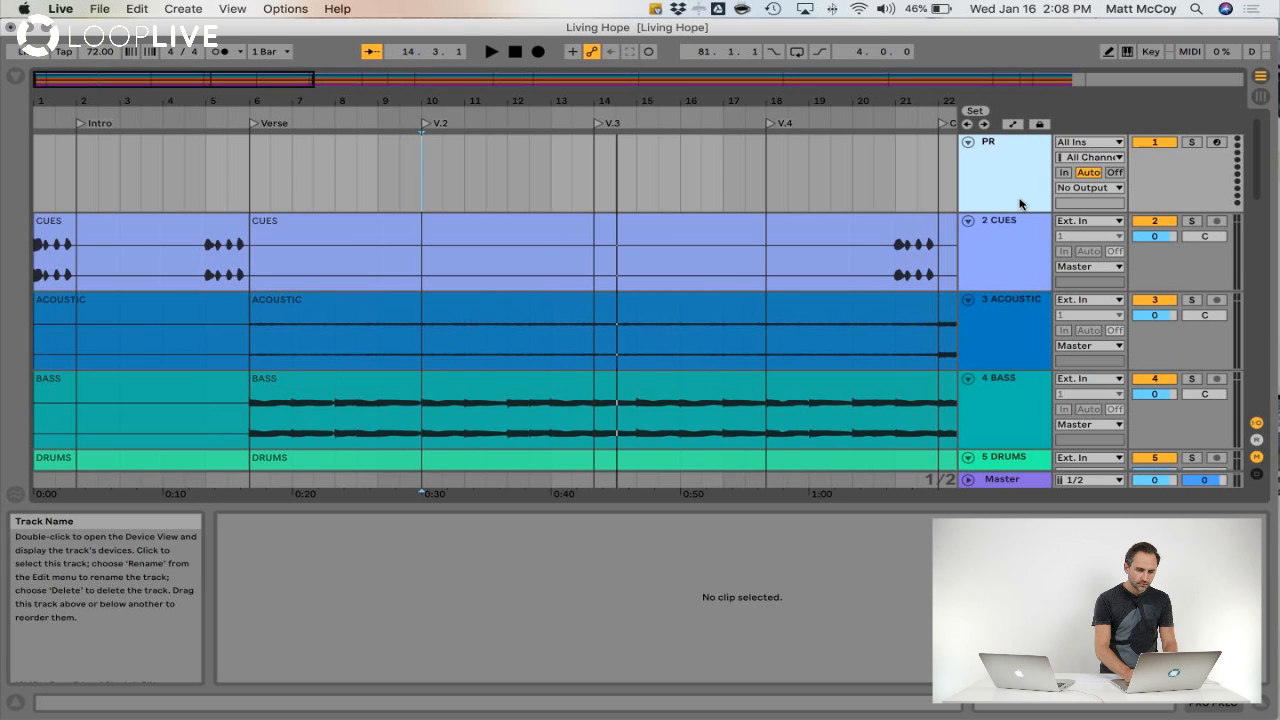
type("O presenter cues")
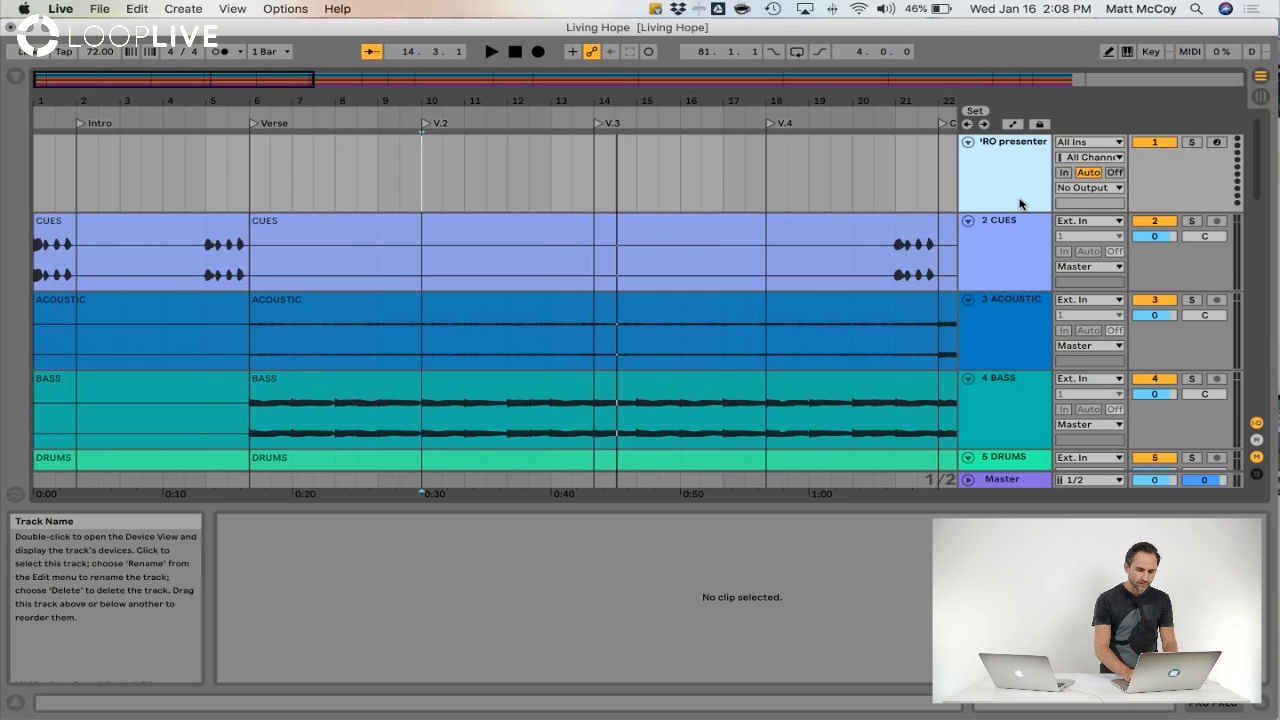
key("Return")
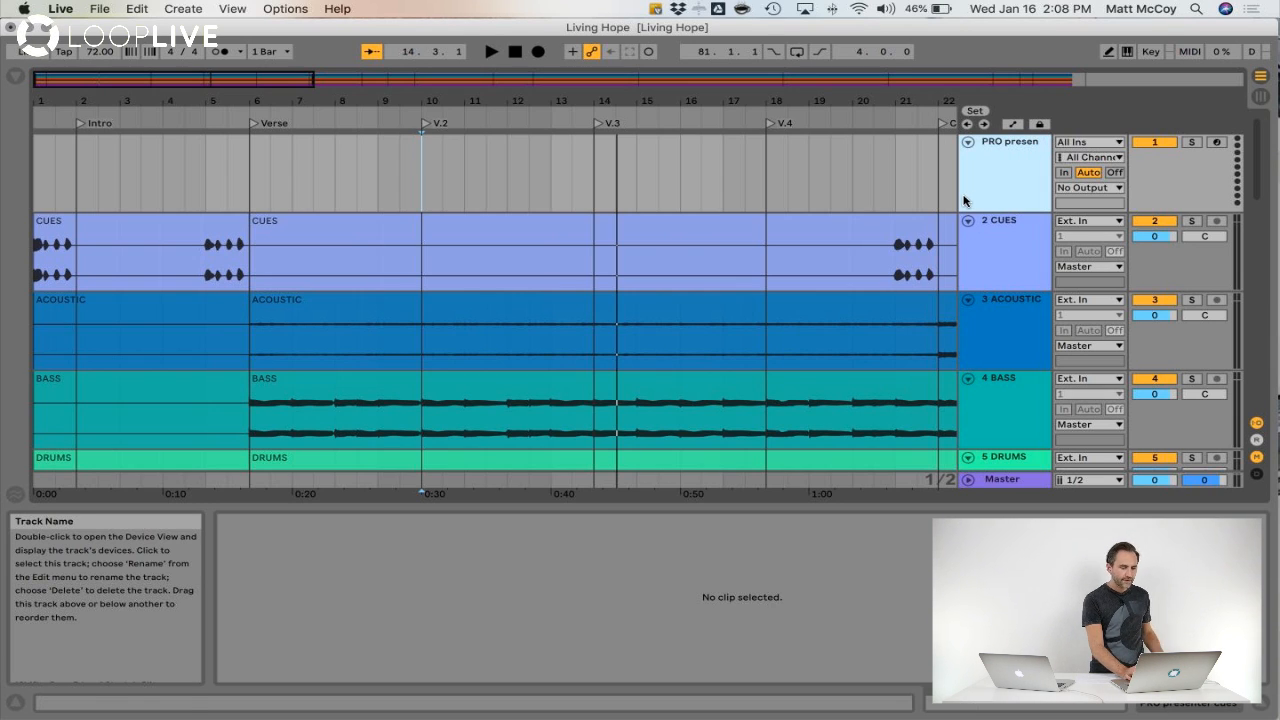
left_click(816, 197)
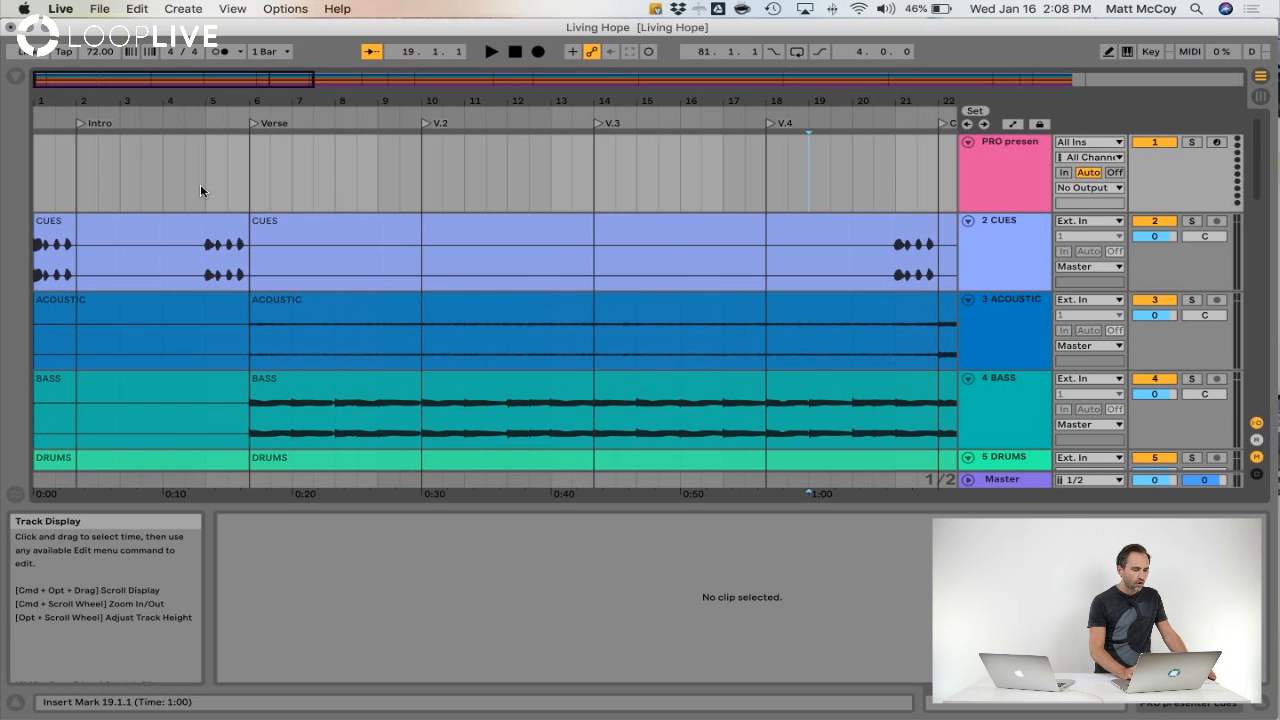
left_click_drag(34, 157, 314, 177)
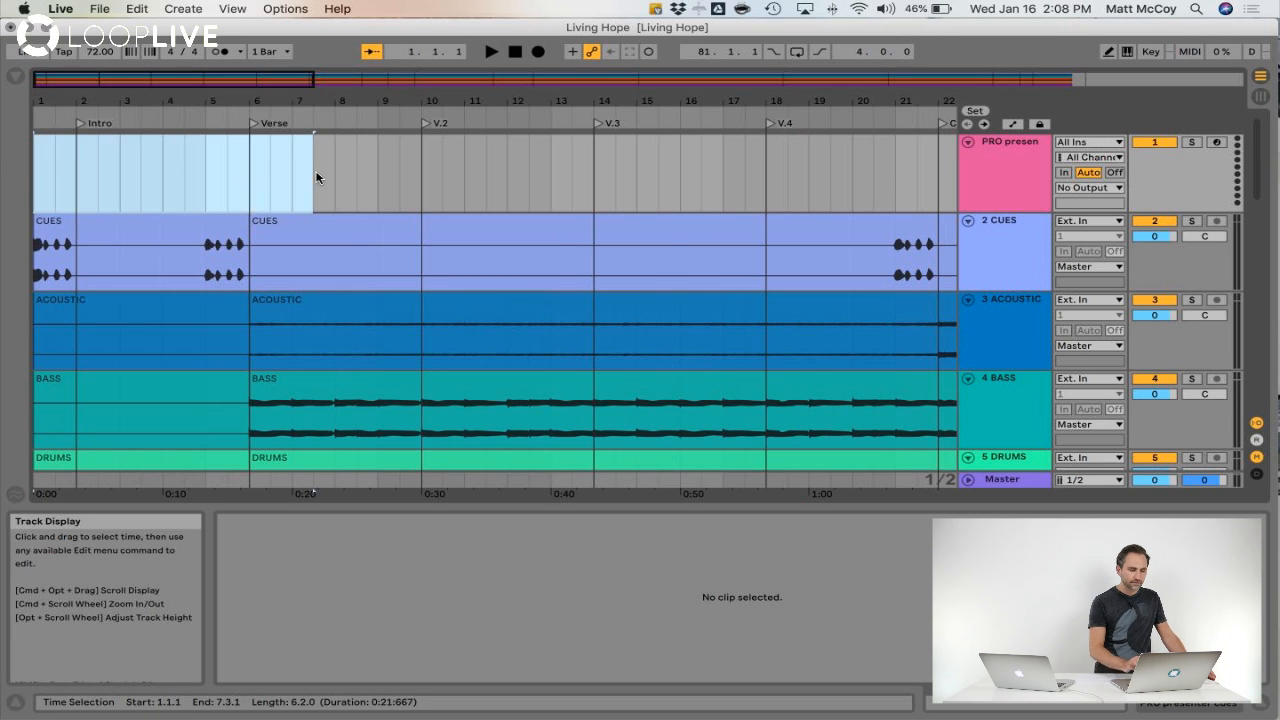
left_click(314, 178)
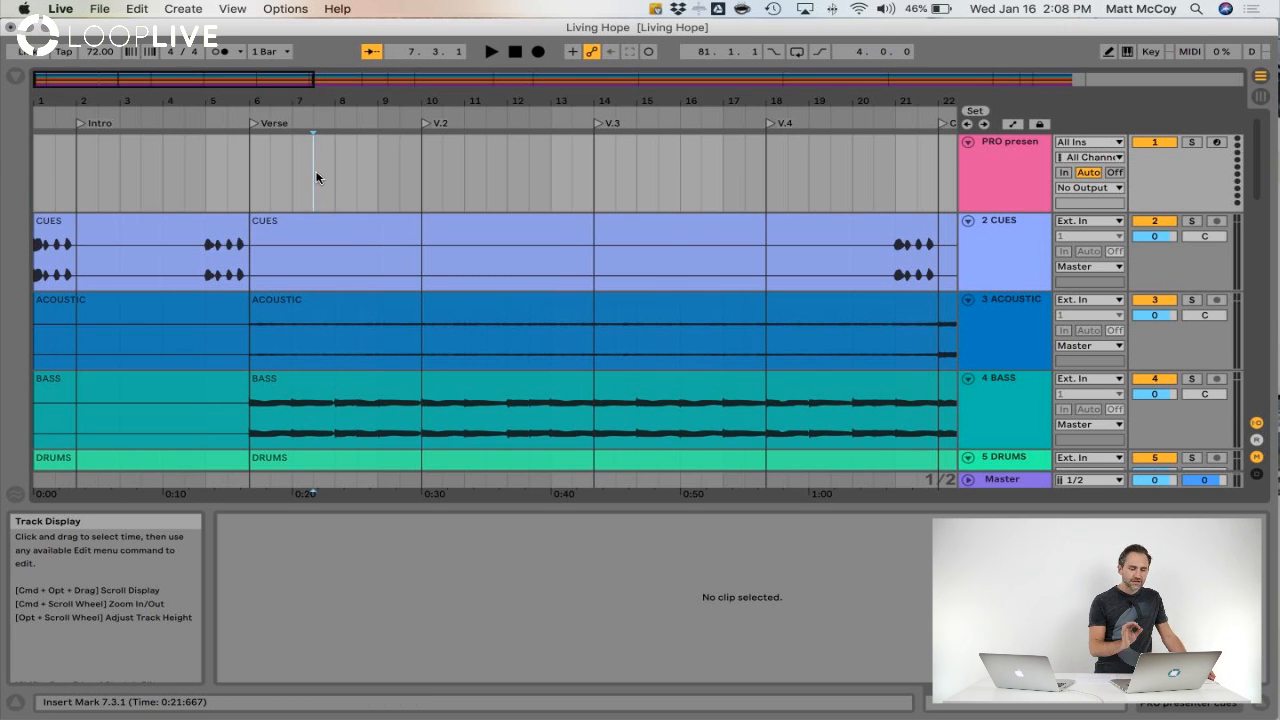
Step: Route the PRO presenter cues track's MIDI output to IAC Driver (IAC Bus 1)
left_click(1087, 189)
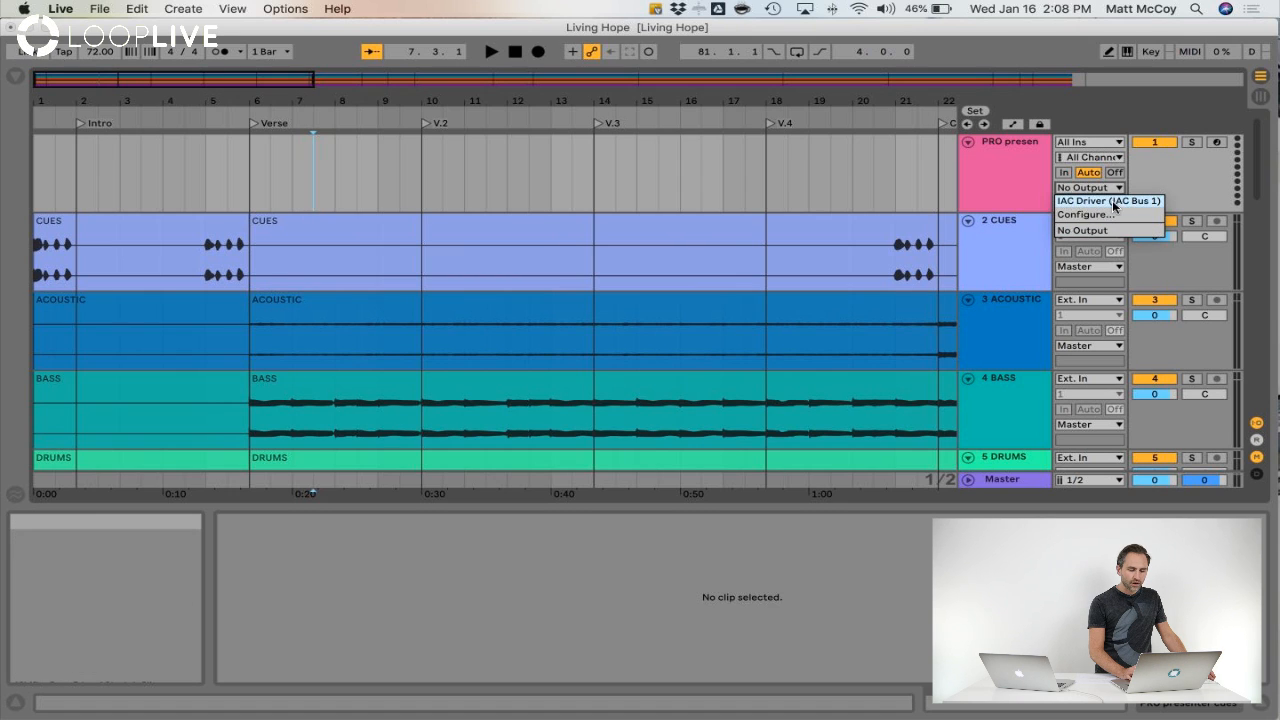
left_click(1113, 203)
left_click(873, 168)
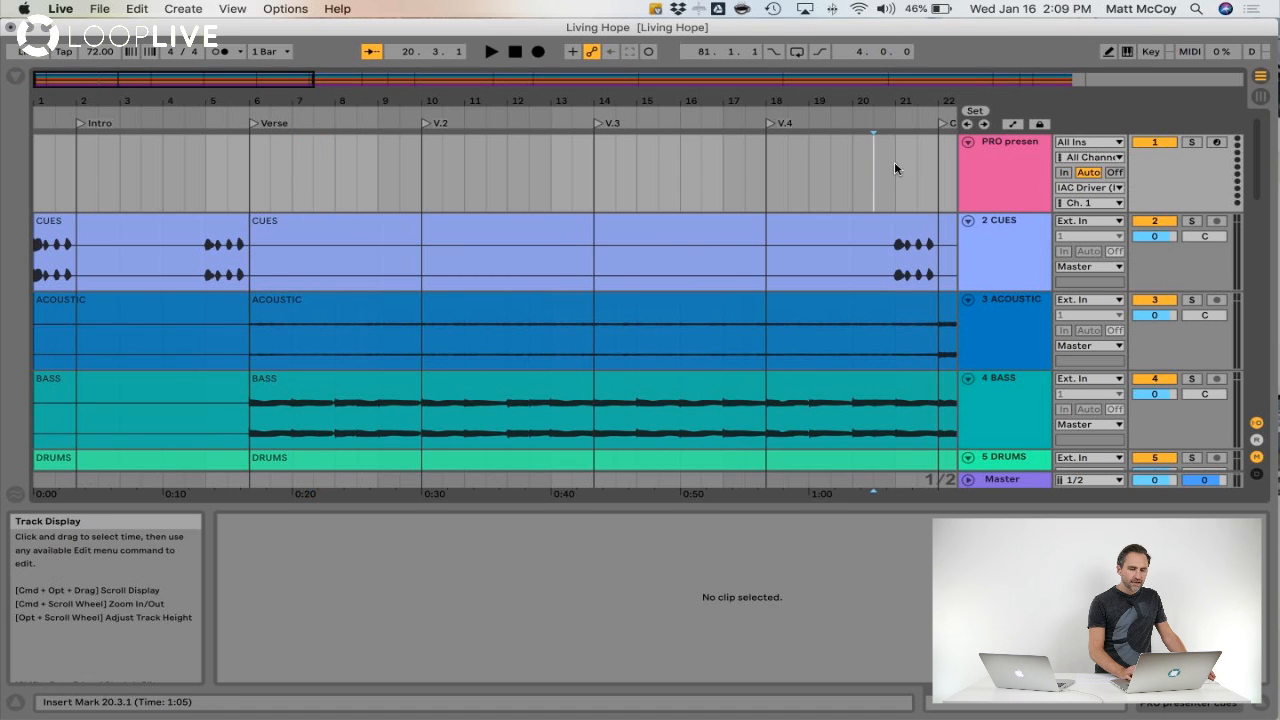
left_click_drag(309, 170, 588, 145)
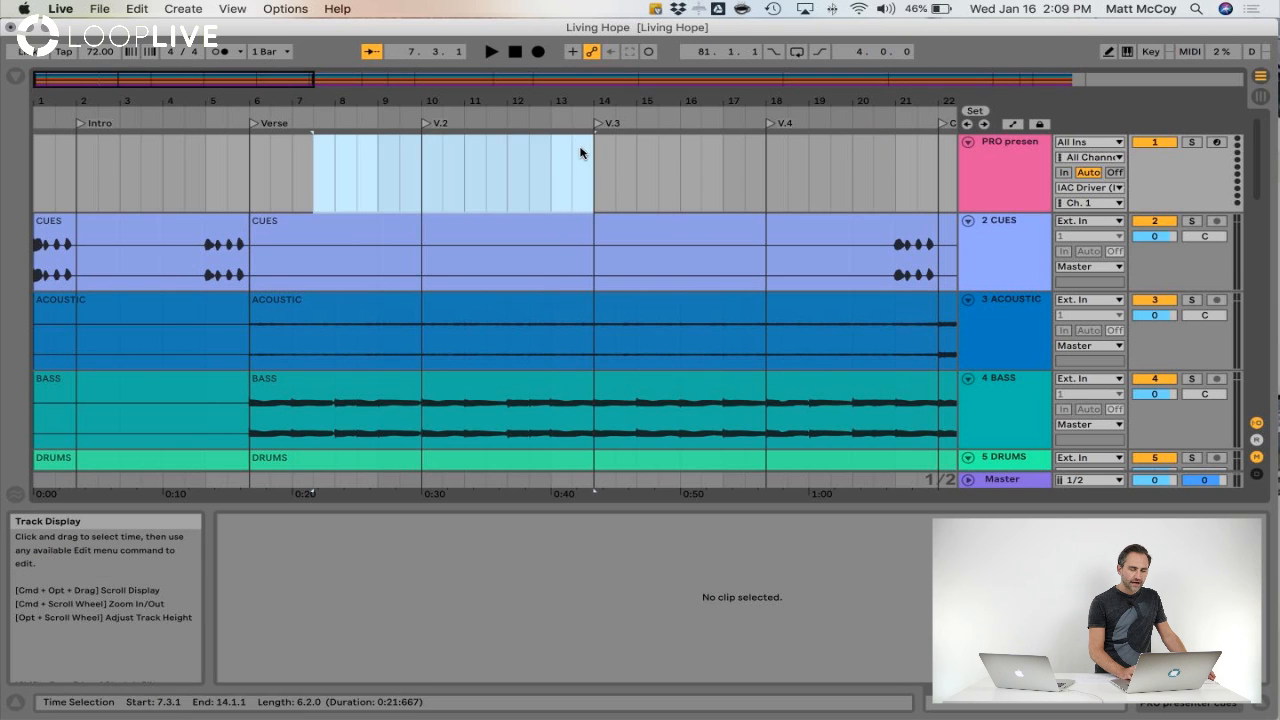
left_click(571, 150)
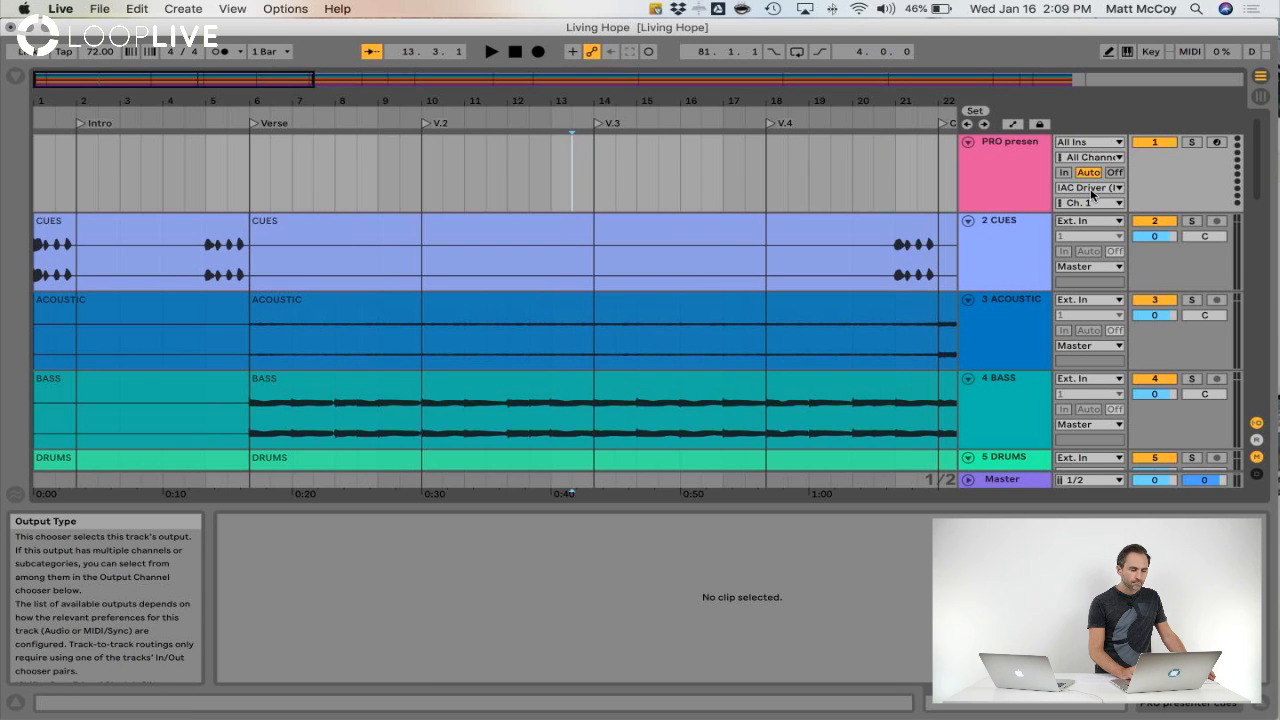
left_click(237, 175)
left_click(33, 175)
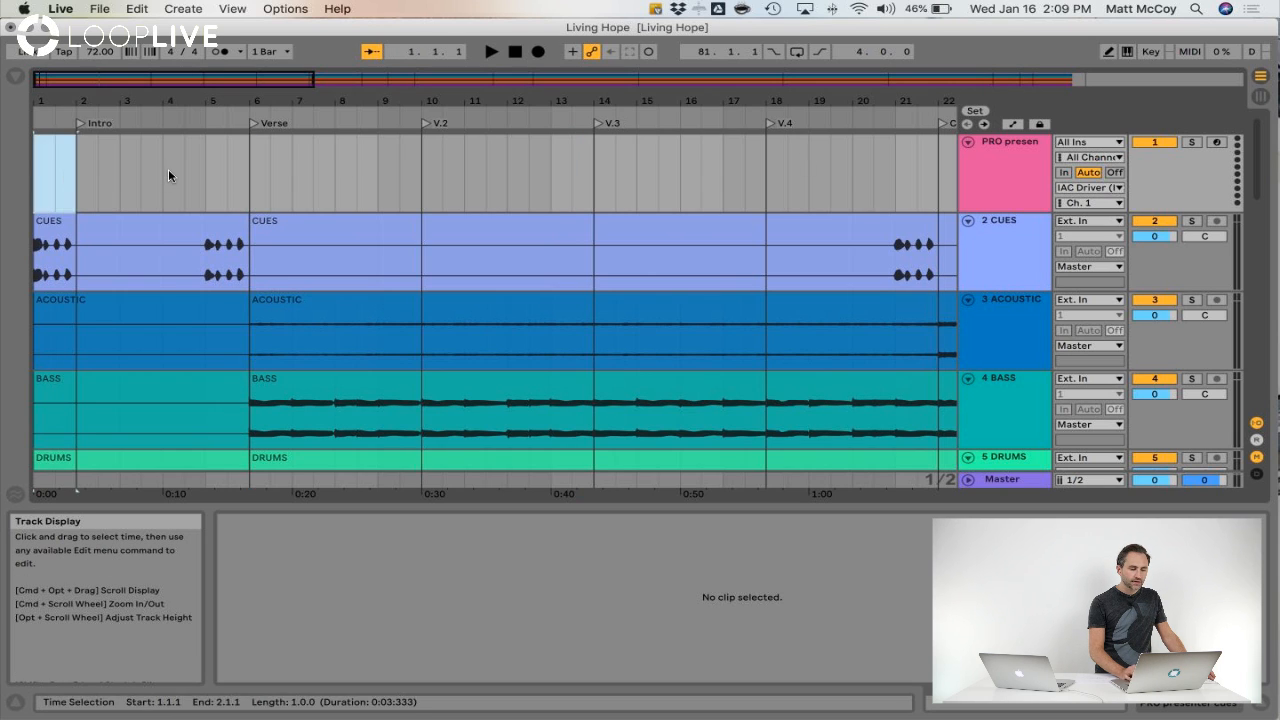
left_click_drag(166, 175, 257, 176)
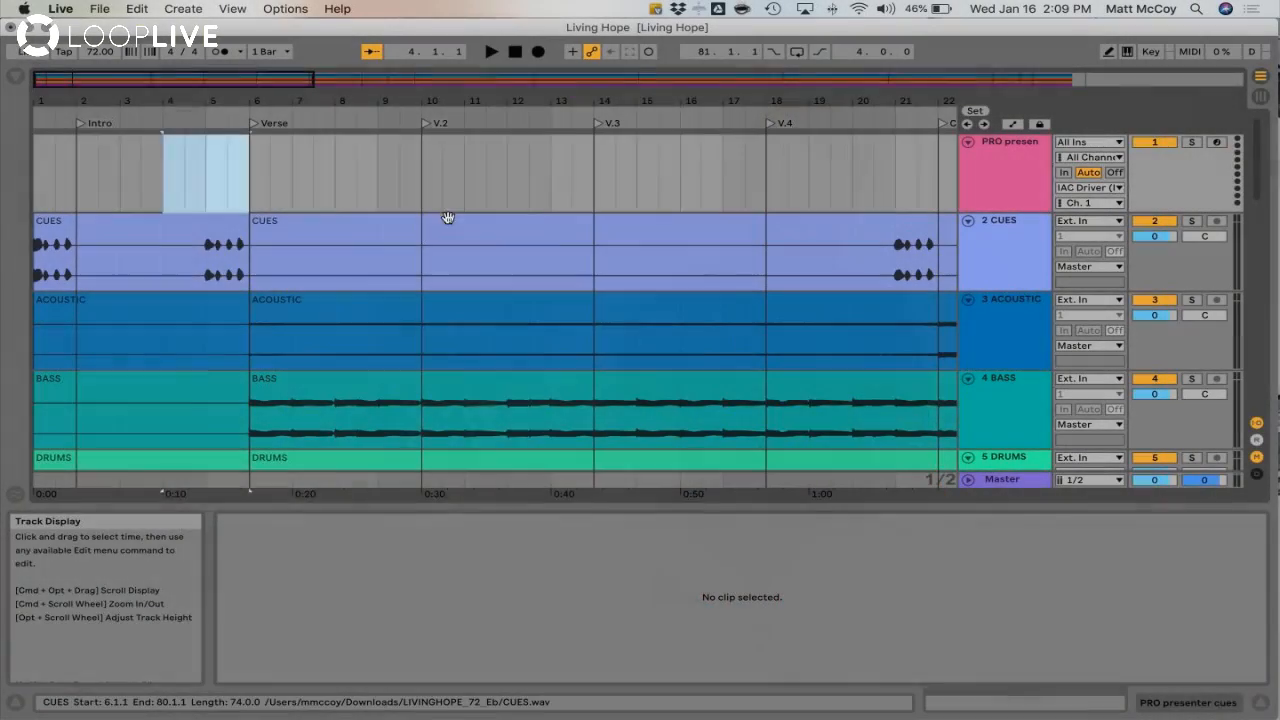
left_click(571, 207)
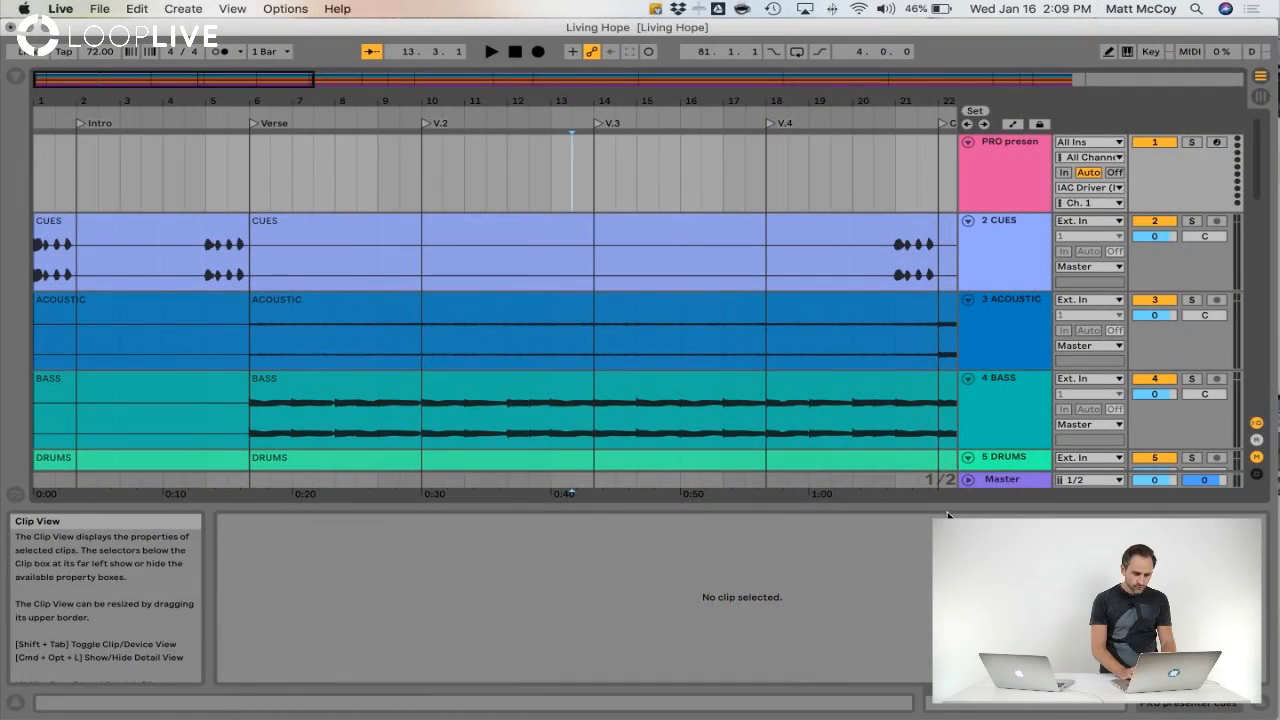
Step: Switch to Audio MIDI Setup and move the MIDI Studio window over the middle of the arrangement
key("super+Tab")
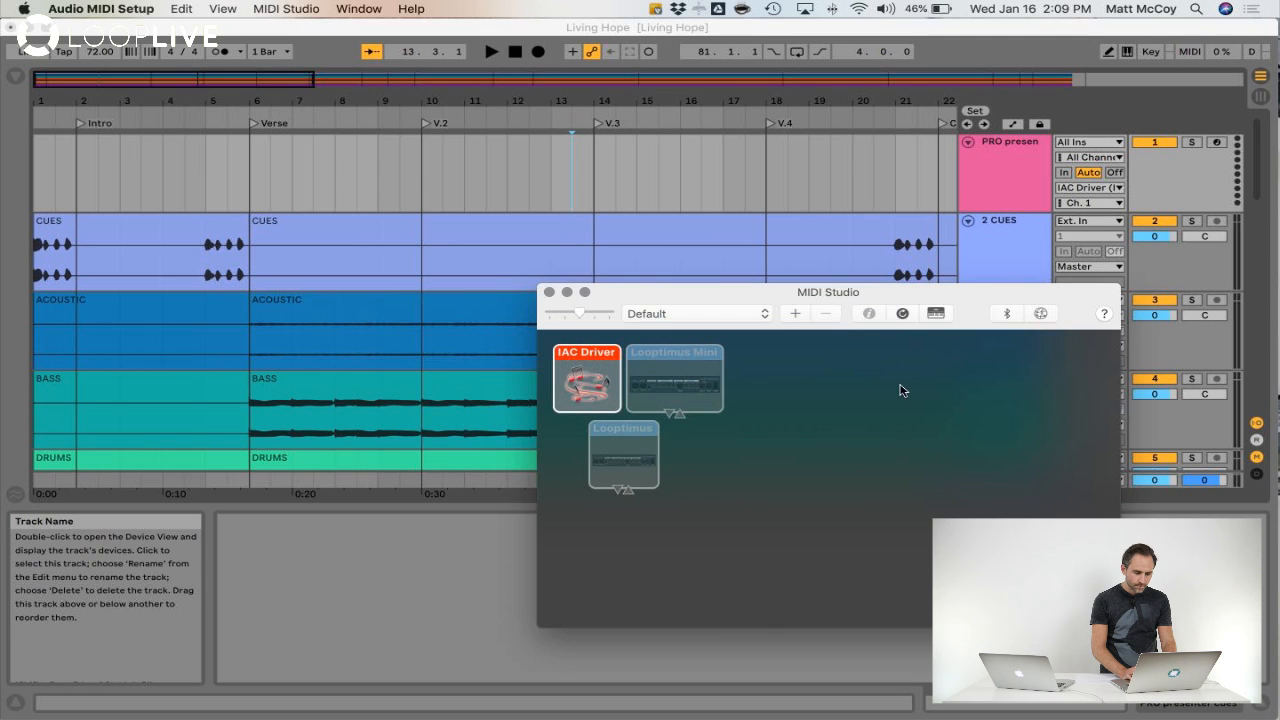
left_click_drag(925, 298, 689, 193)
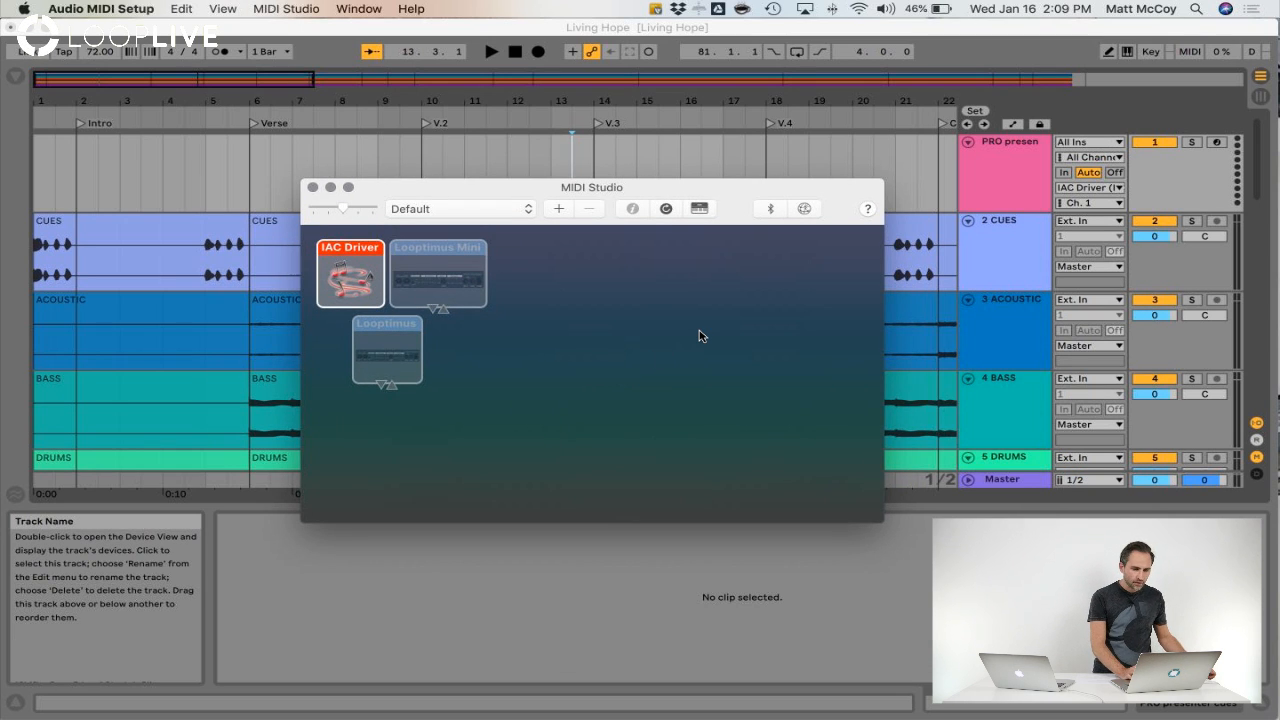
Step: Open MIDI Network Setup, place its window centrally over the arrangement, and enable Session 1
left_click(805, 213)
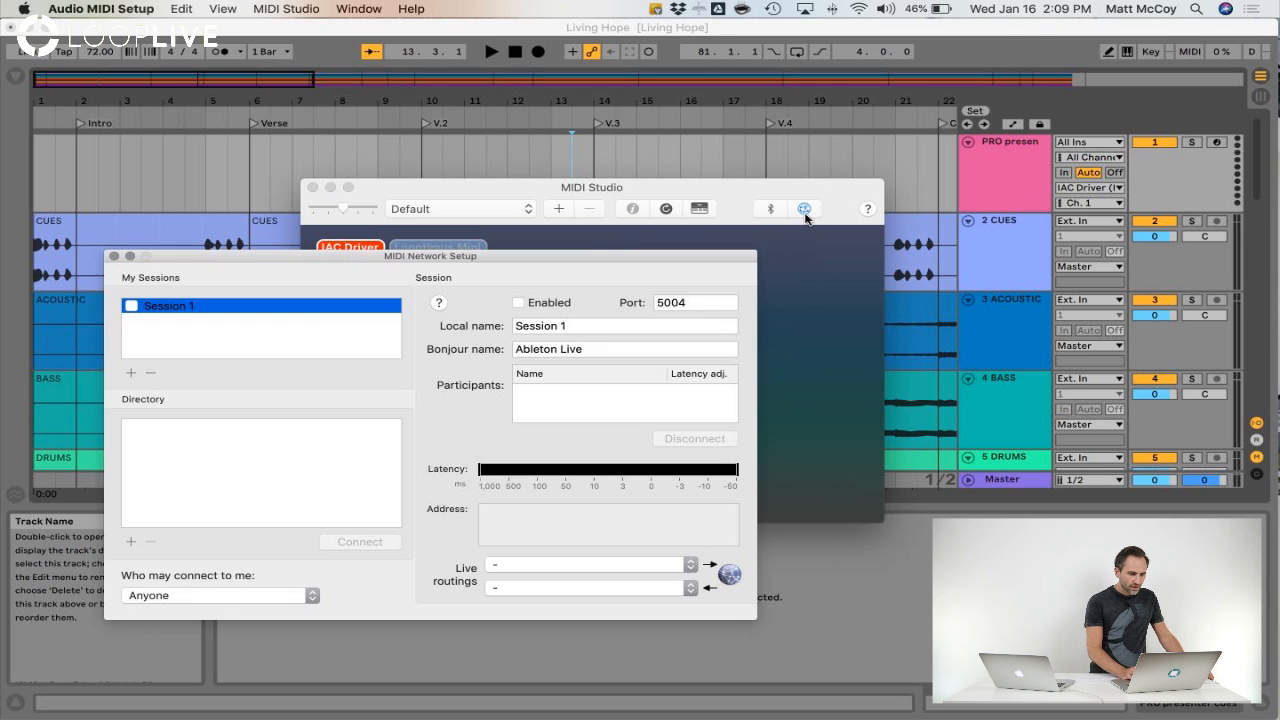
left_click_drag(611, 266, 749, 184)
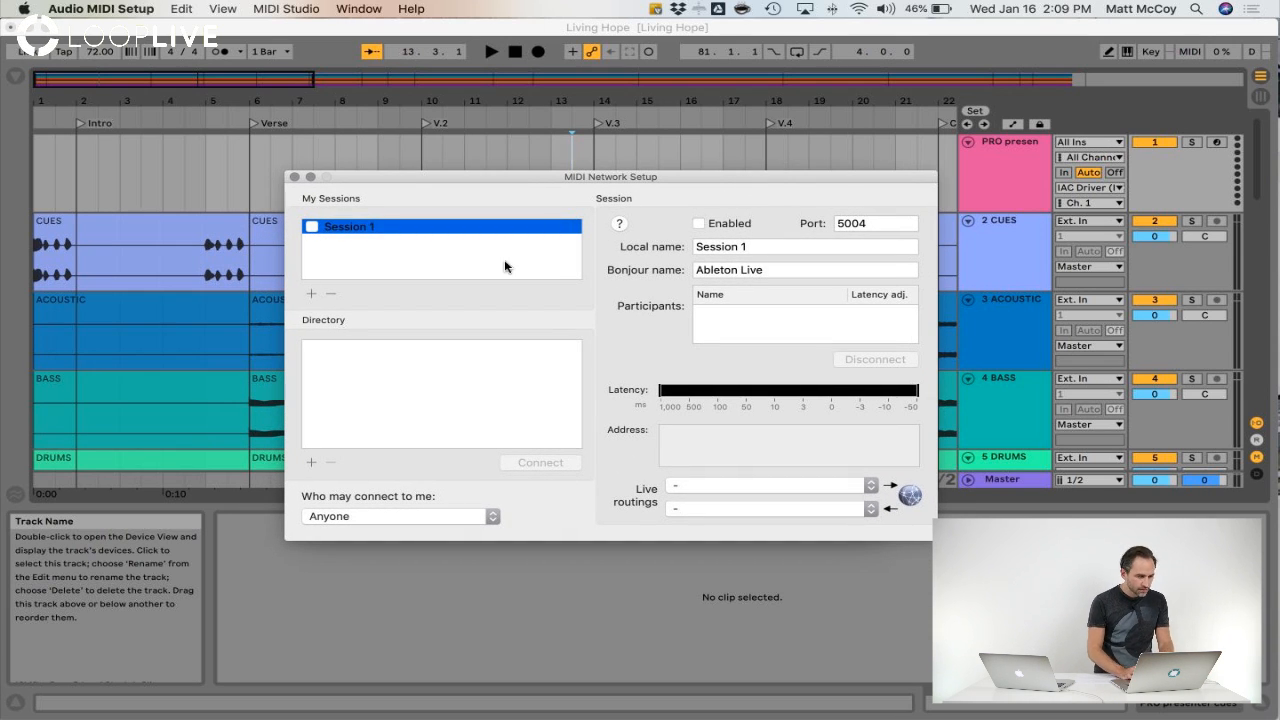
left_click(312, 227)
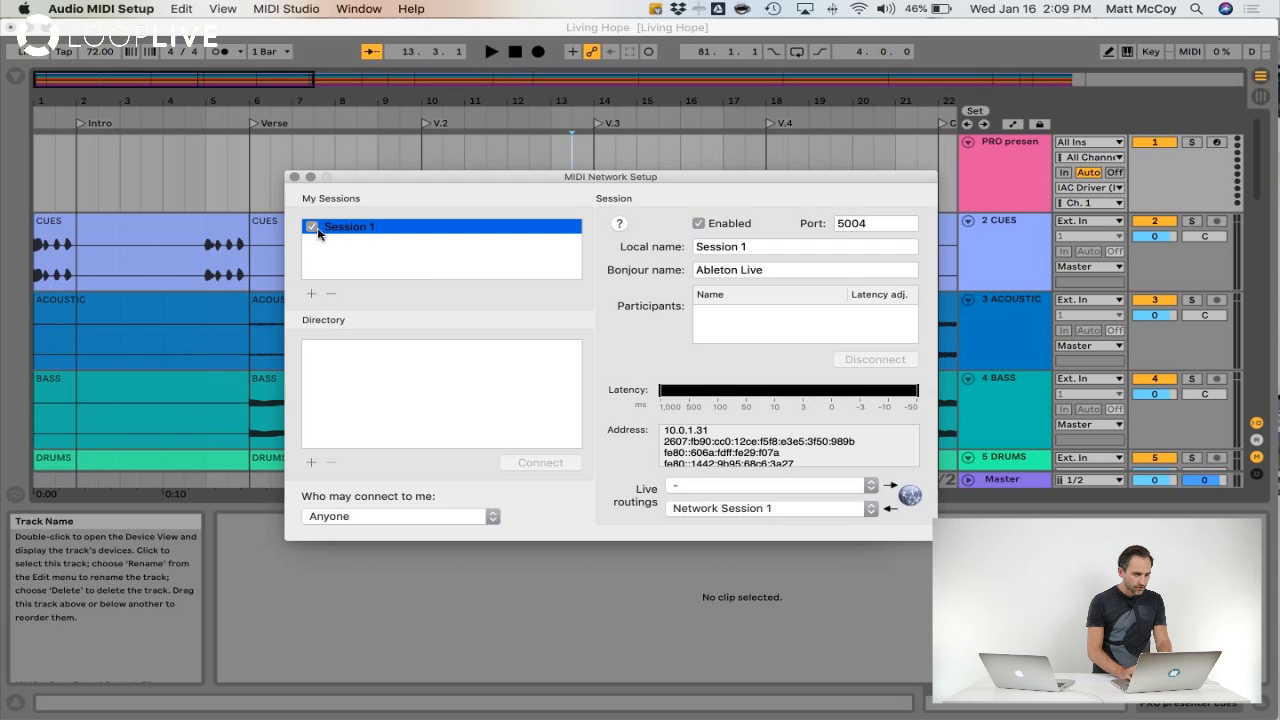
left_click(406, 418)
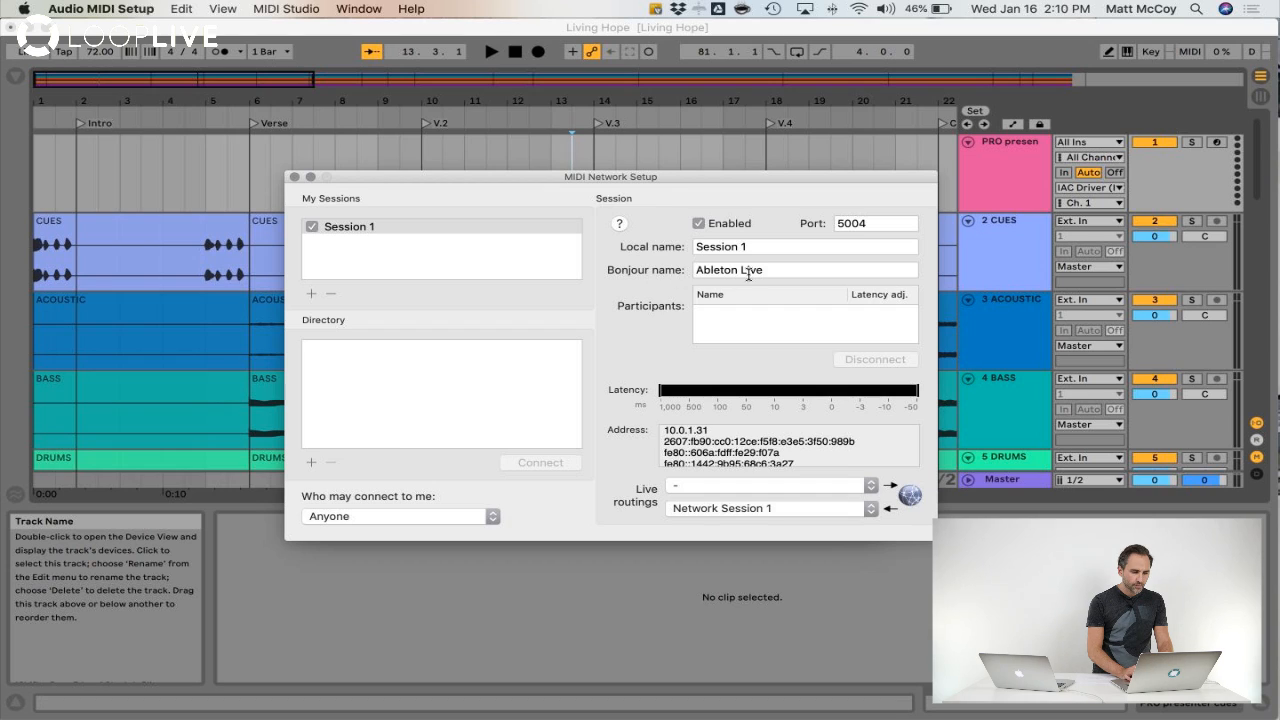
Step: Confirm "Ableton Live" as the Bonjour name of Session 1
left_click_drag(783, 270, 655, 273)
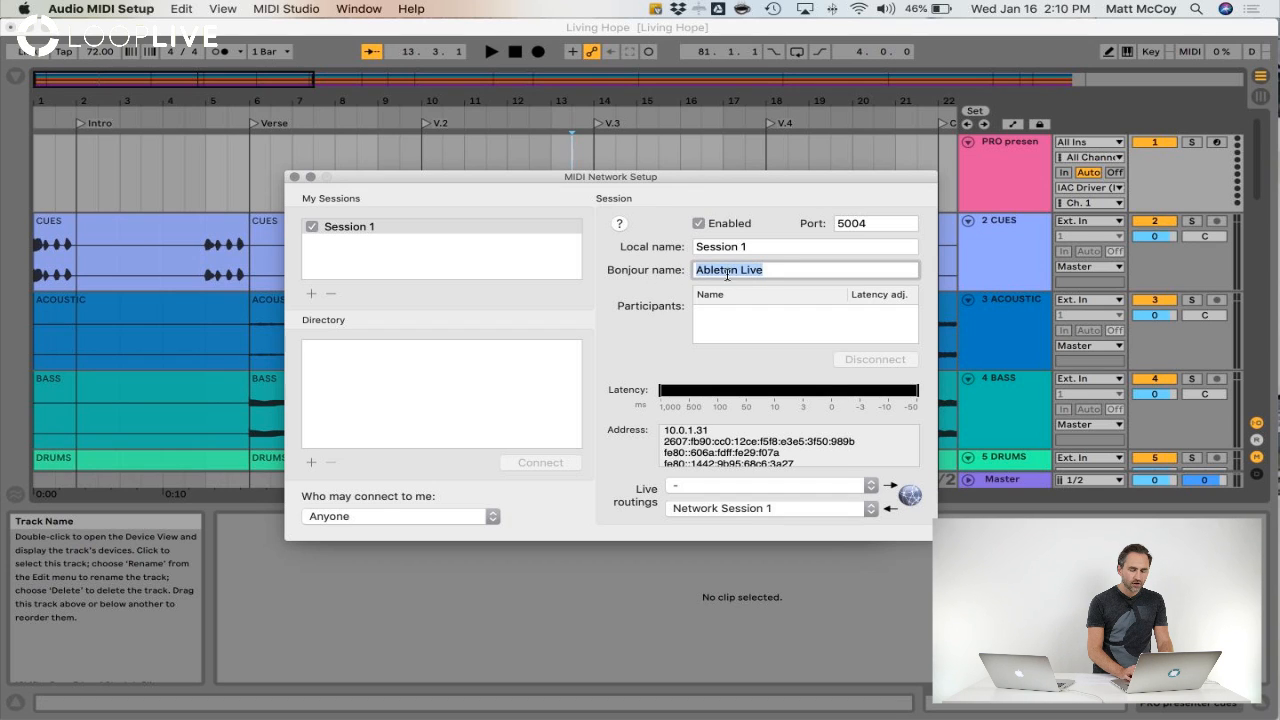
left_click(768, 274)
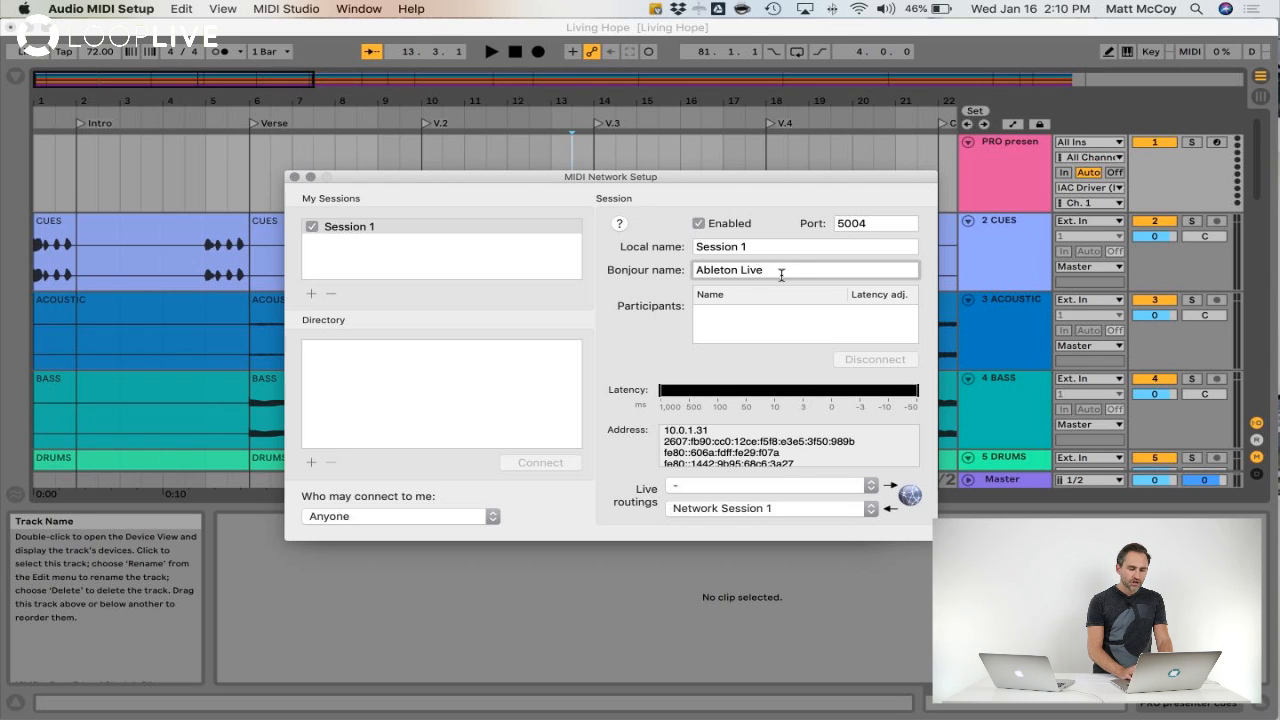
left_click_drag(800, 271, 634, 268)
left_click(648, 284)
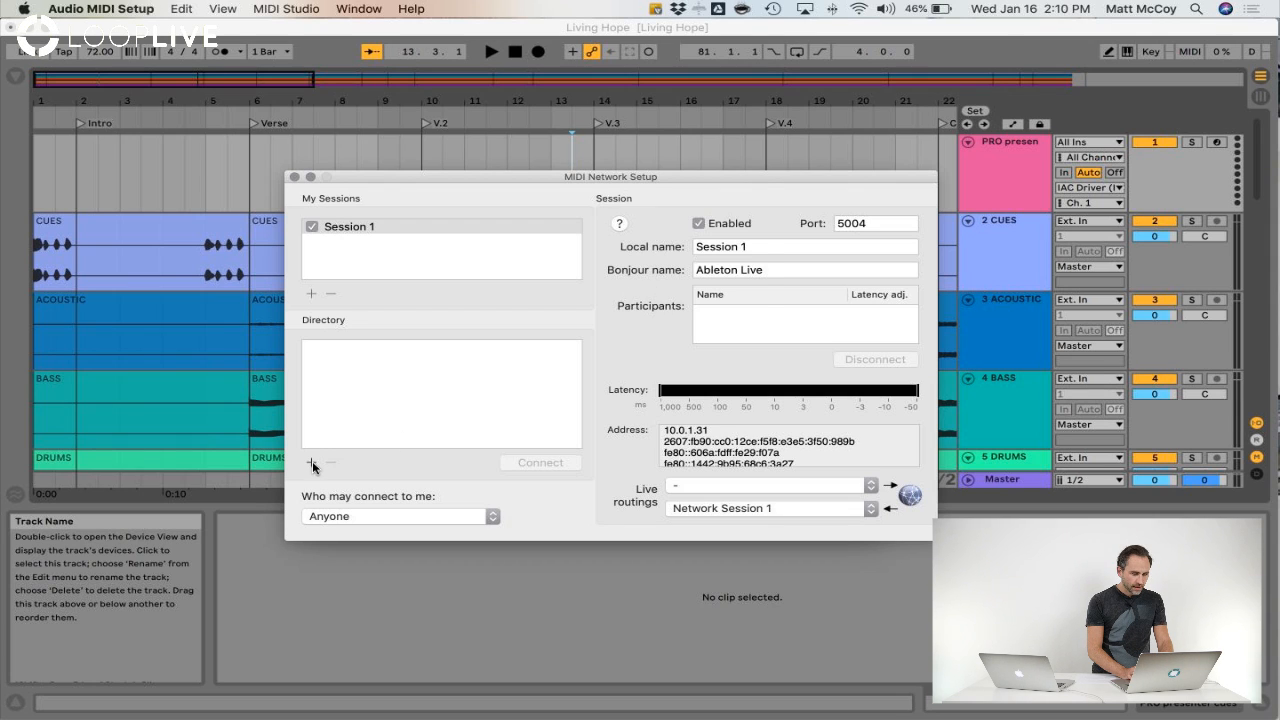
left_click(311, 462)
left_click(640, 289)
left_click(760, 246)
left_click(771, 267)
key("Return")
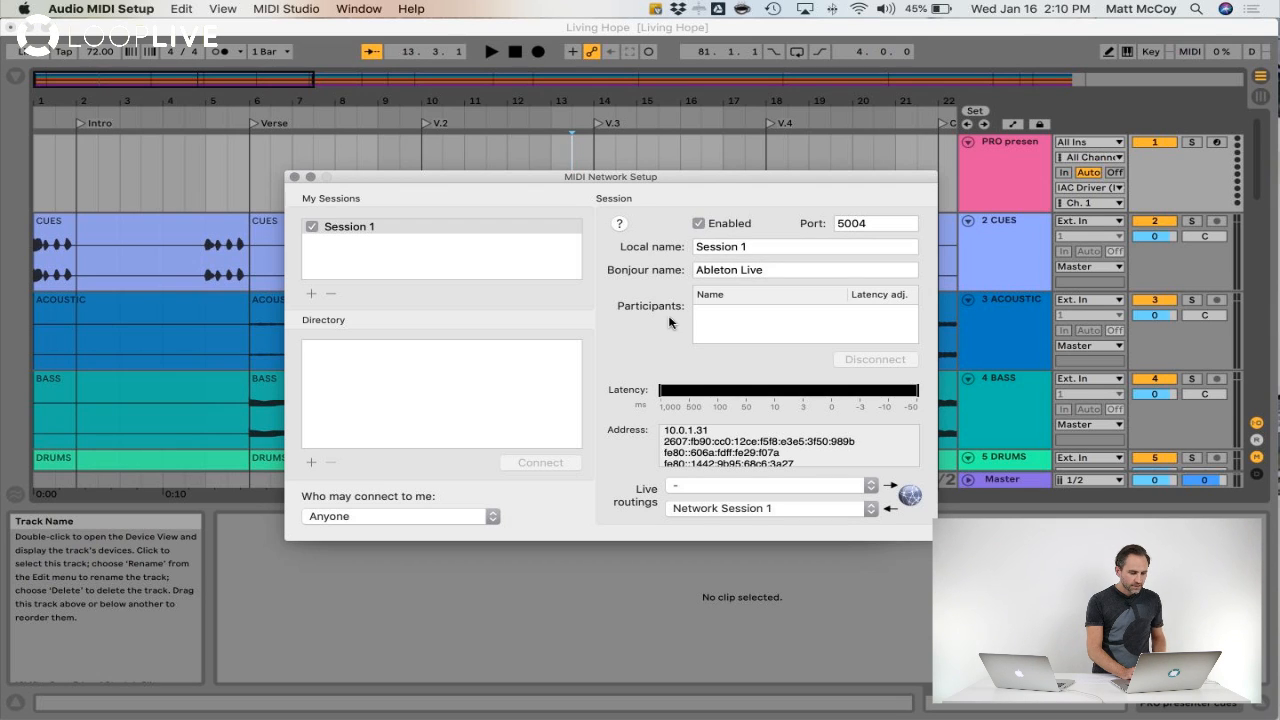
Step: Allow Anyone to connect to this computer's MIDI network session
left_click(342, 512)
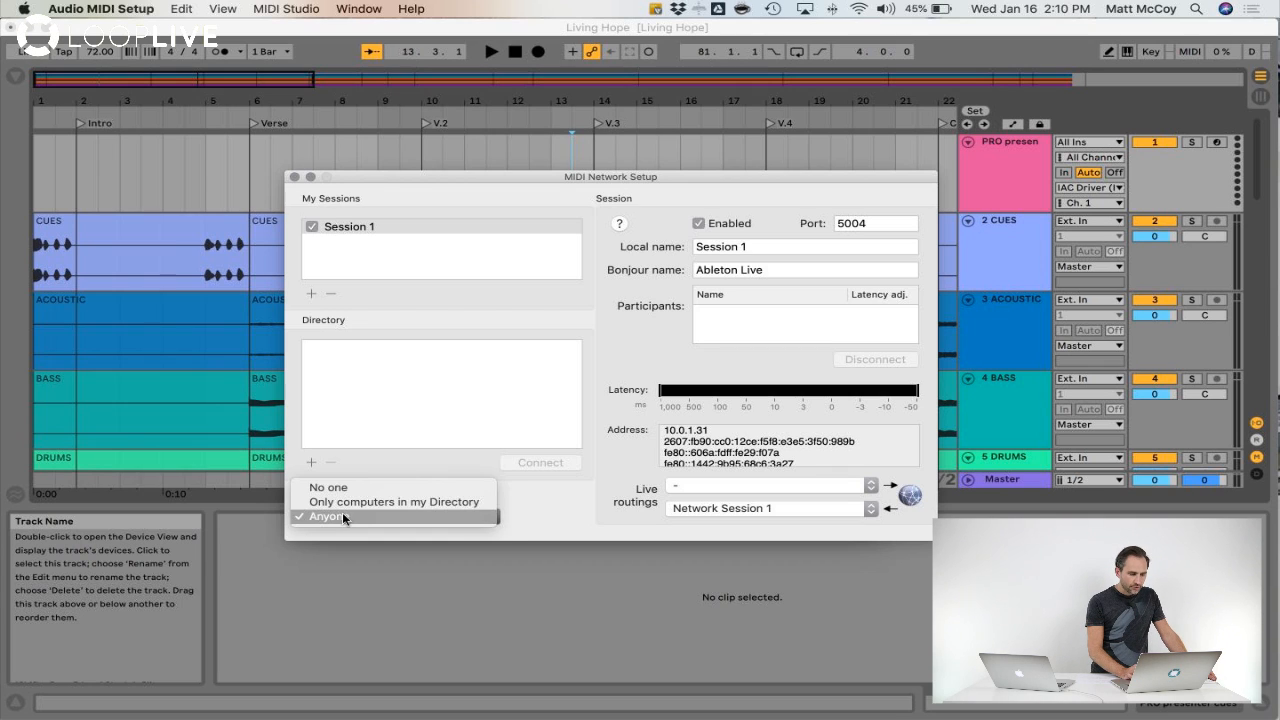
left_click(359, 512)
left_click(359, 512)
left_click(359, 512)
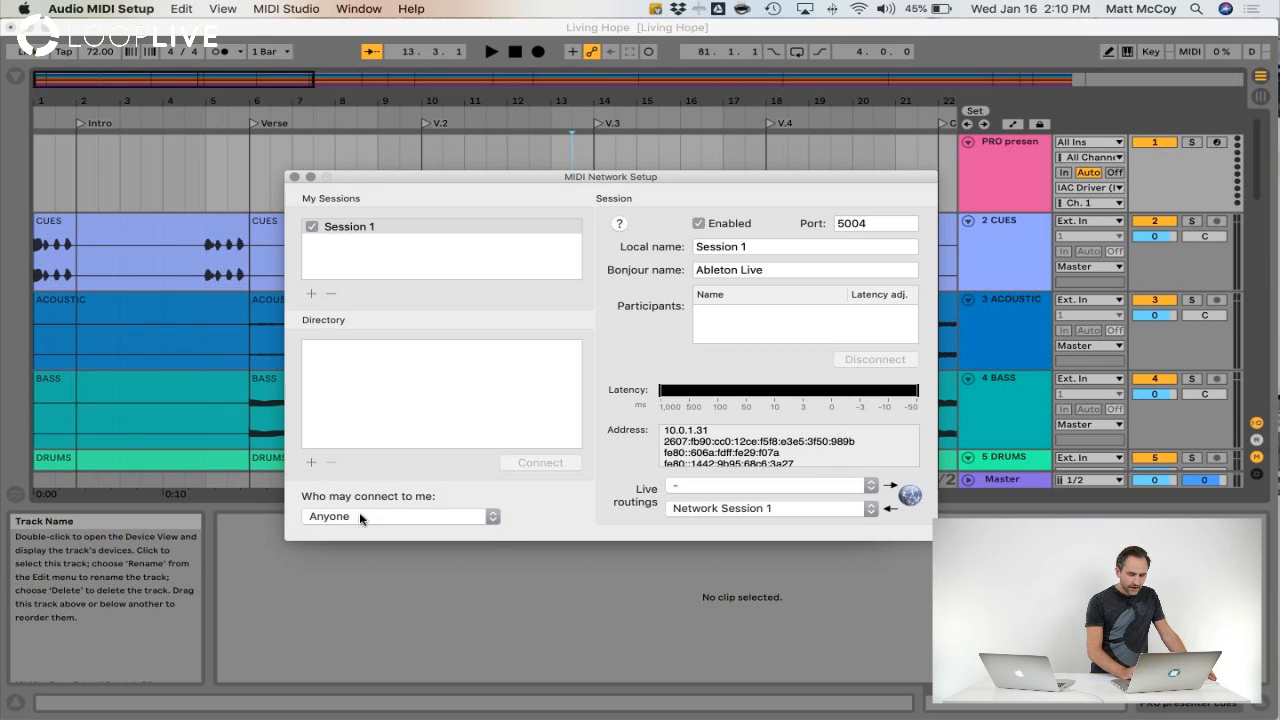
Step: Set the session's live routings to IAC Driver IAC Bus 1 for sending and Network Session 1 for receiving
left_click(697, 488)
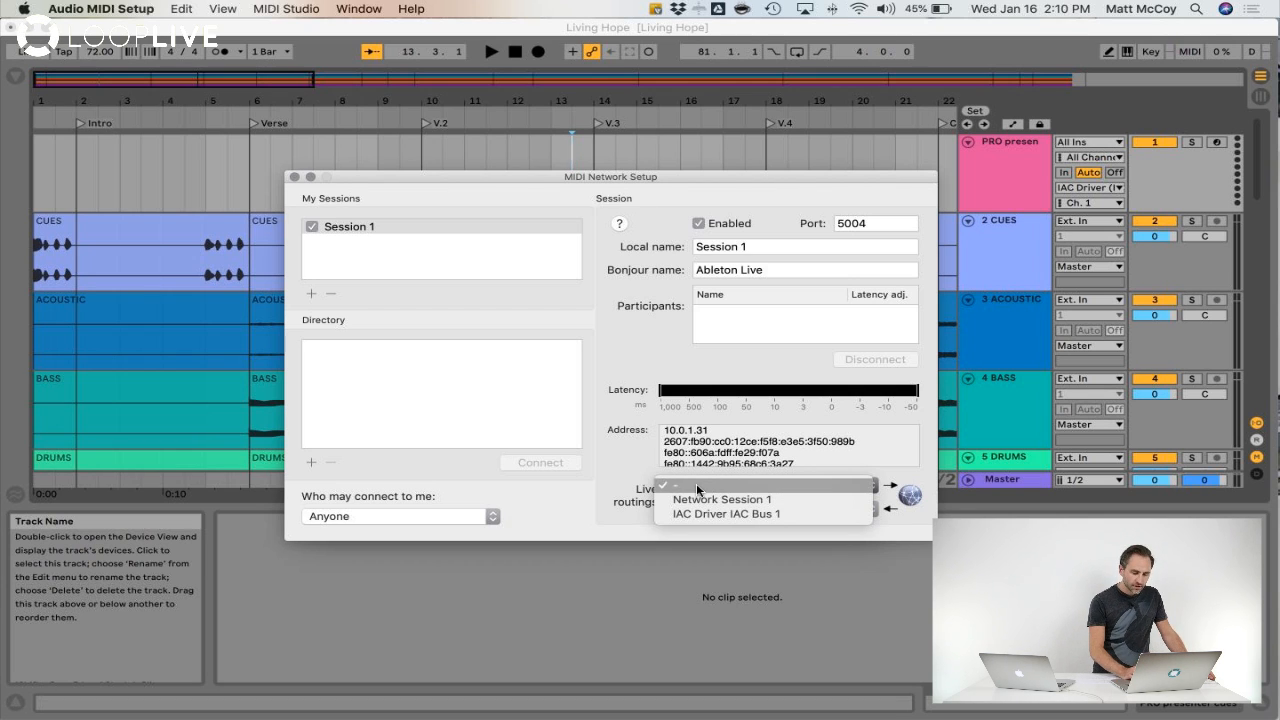
left_click(710, 512)
left_click(710, 510)
left_click(709, 503)
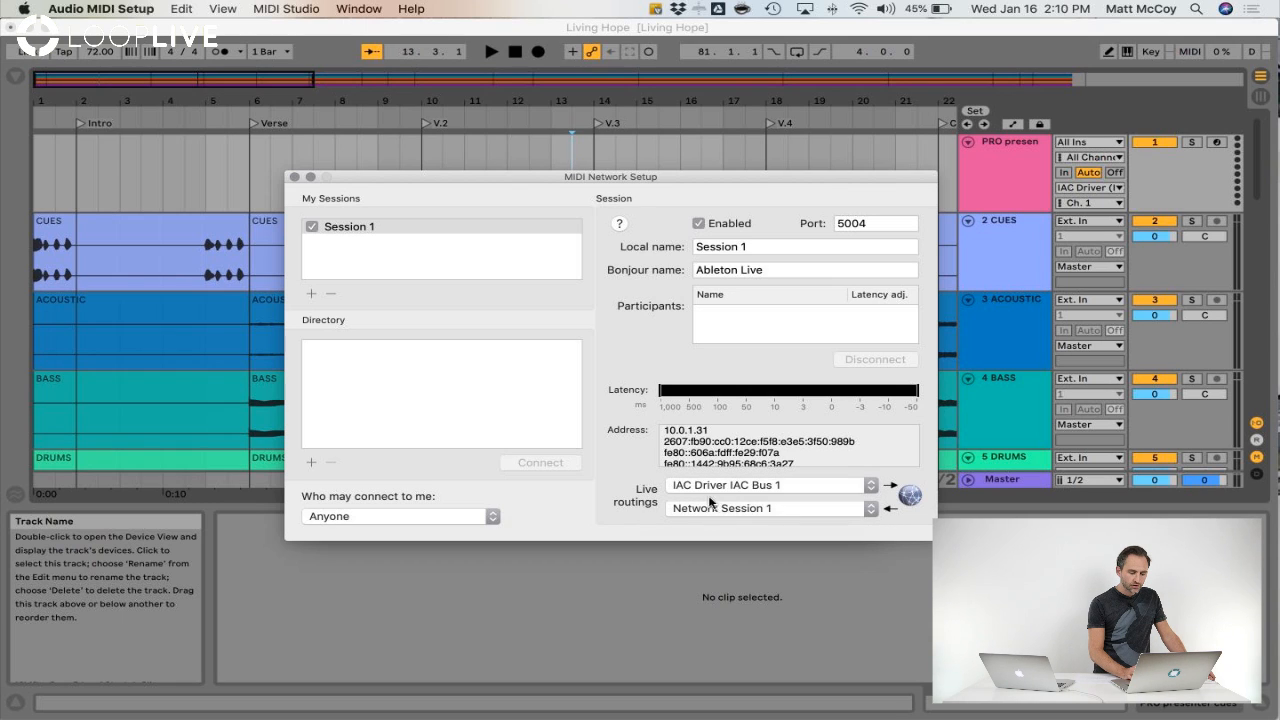
left_click(726, 509)
left_click(757, 512)
Step: Close MIDI Network Setup and return to the PRO presenter cues track in Ableton Live's arrangement
left_click_drag(600, 182, 595, 216)
left_click(383, 298)
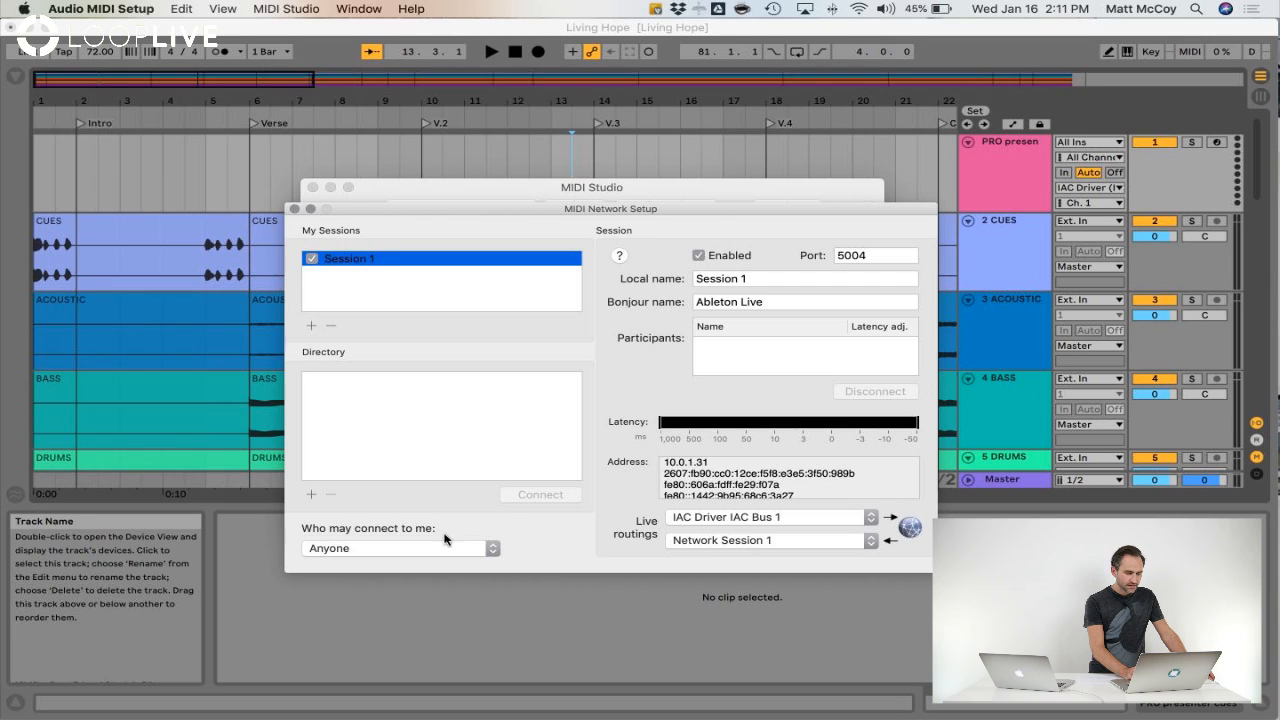
left_click(384, 550)
left_click(373, 549)
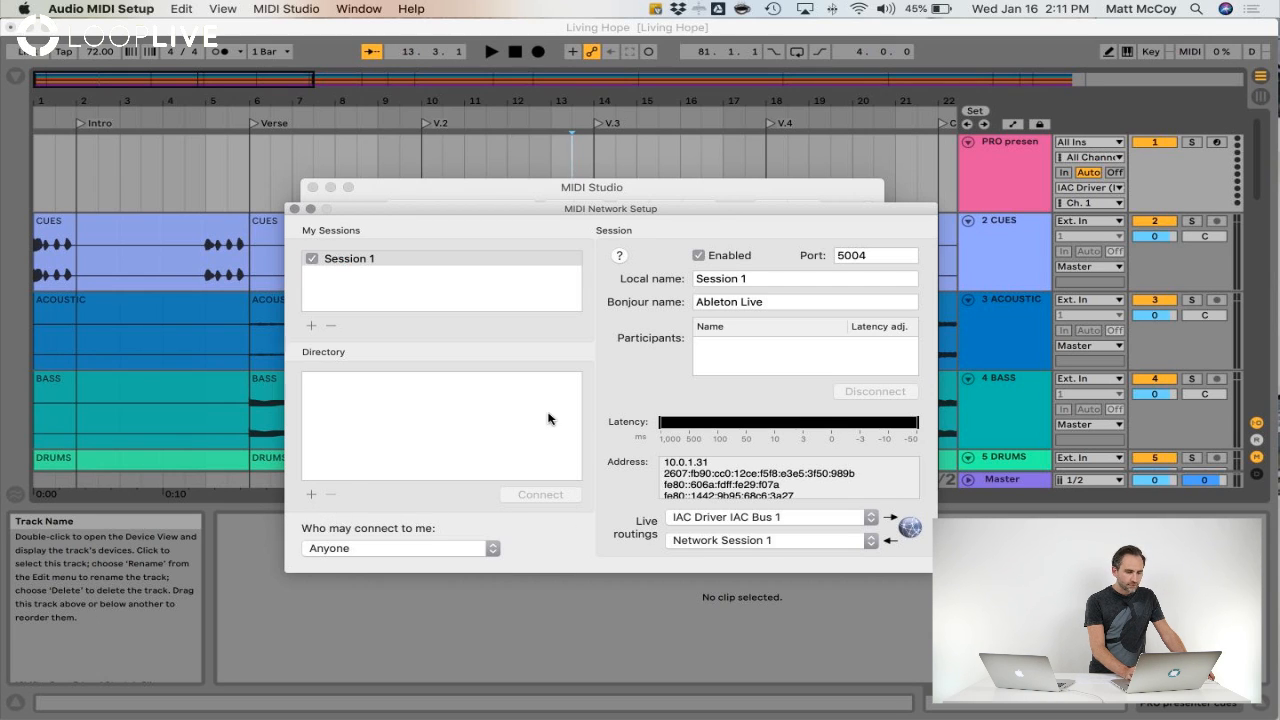
left_click_drag(518, 209, 539, 222)
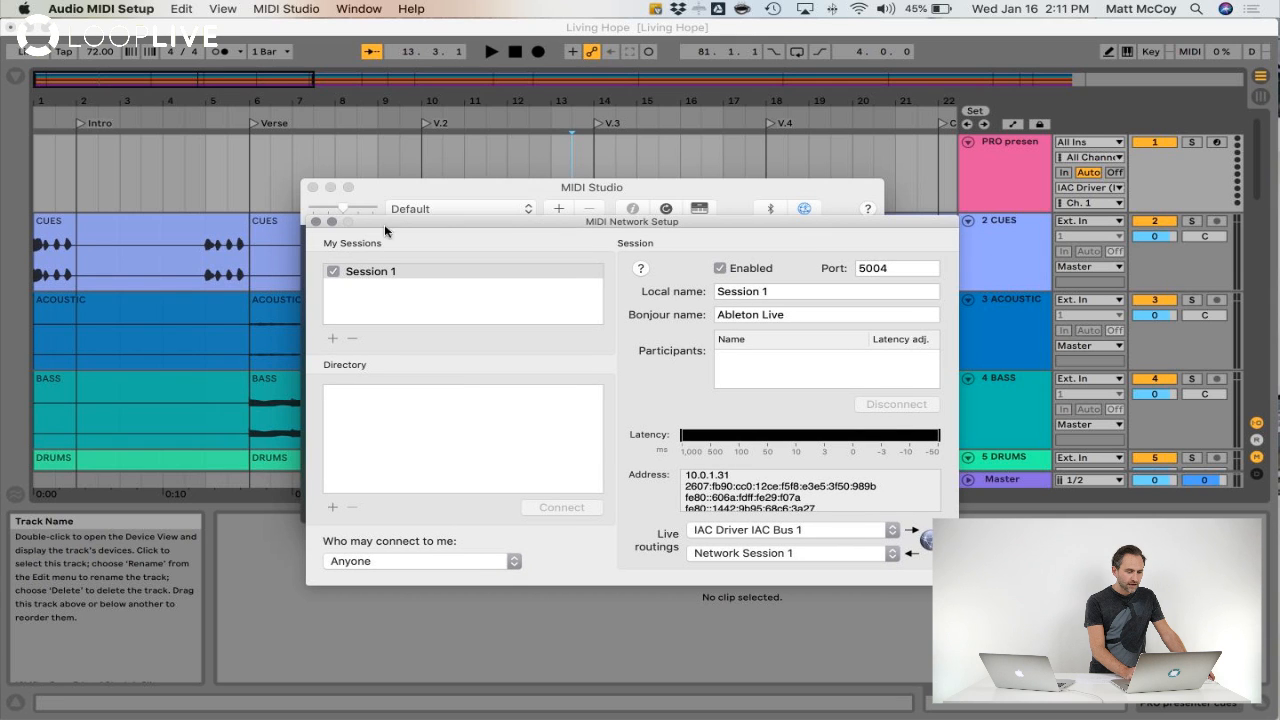
left_click(316, 221)
left_click_drag(466, 190, 506, 225)
left_click(445, 177)
left_click(478, 181)
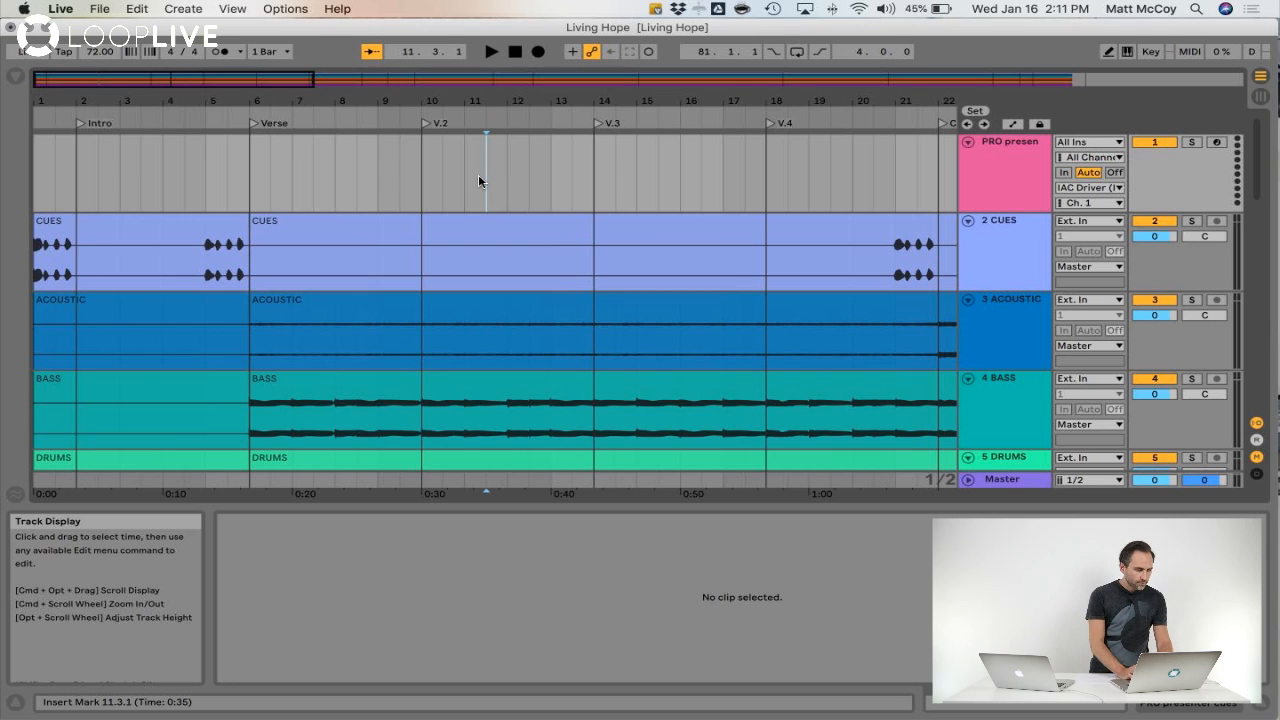
left_click(365, 176)
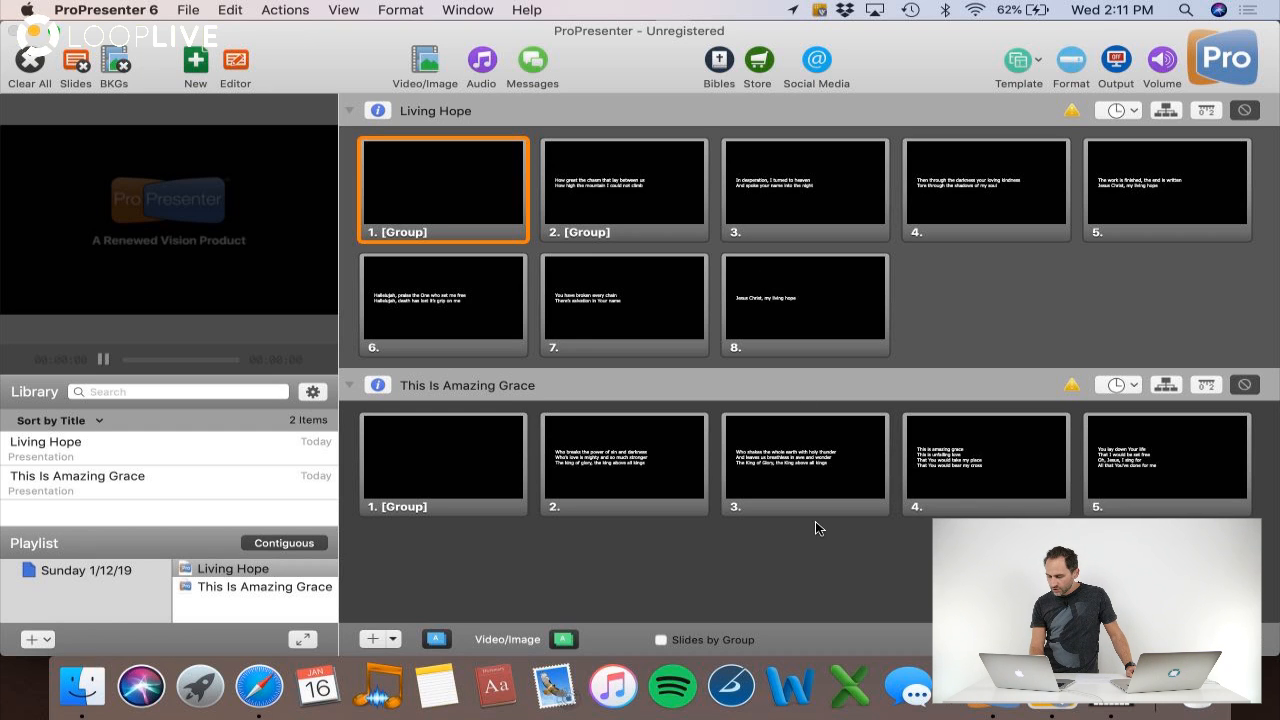
Step: On the ProPresenter computer, switch to Audio MIDI Setup and enable Session 1 in MIDI Network Setup
left_click(837, 584)
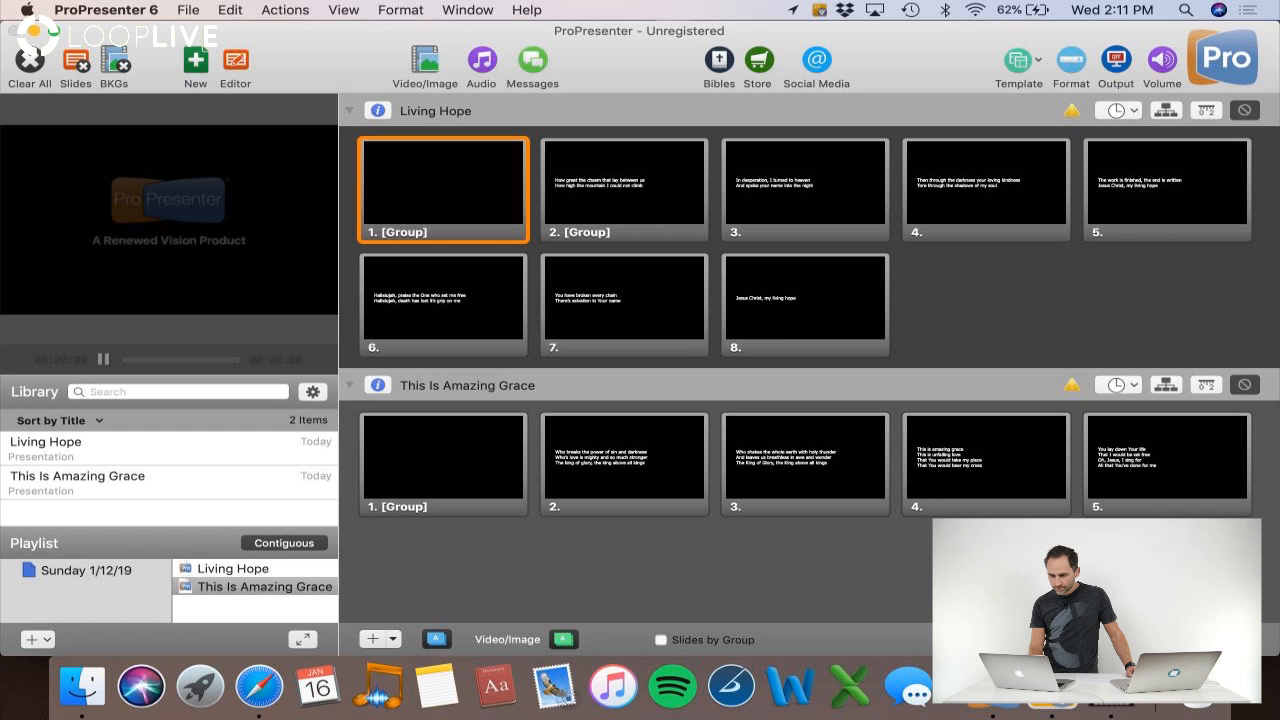
key("super+Tab")
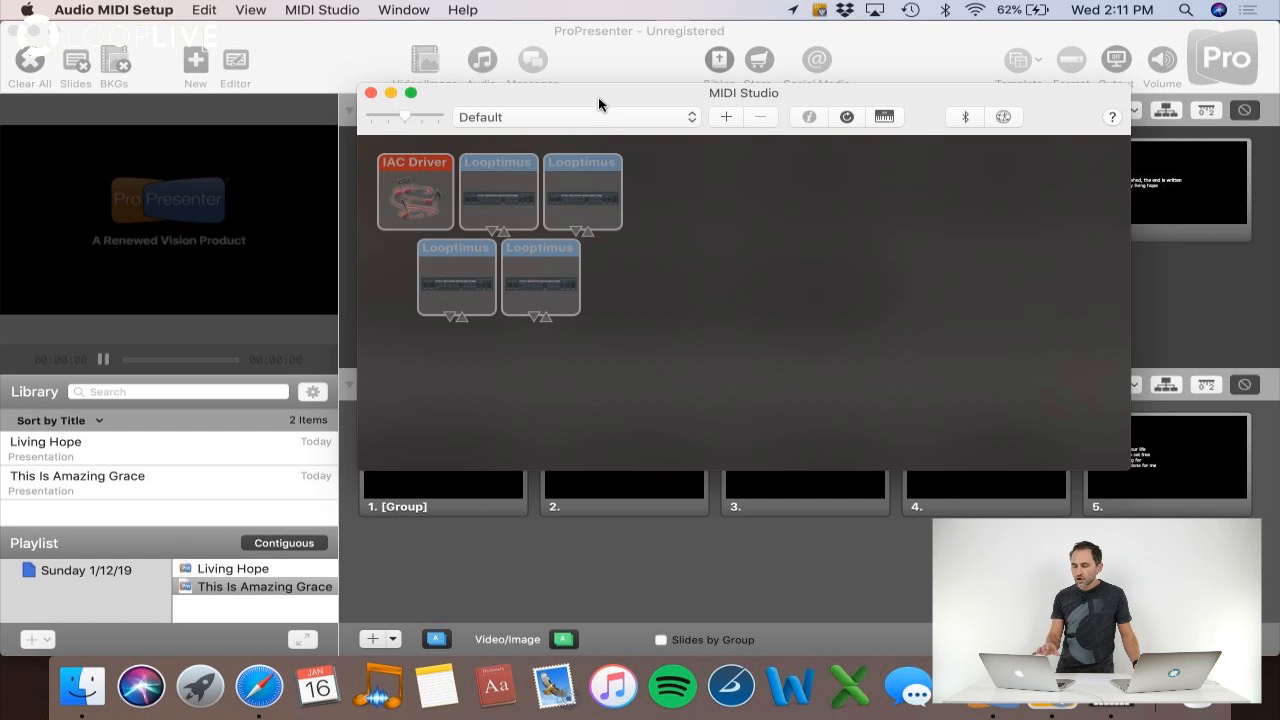
left_click_drag(598, 97, 538, 151)
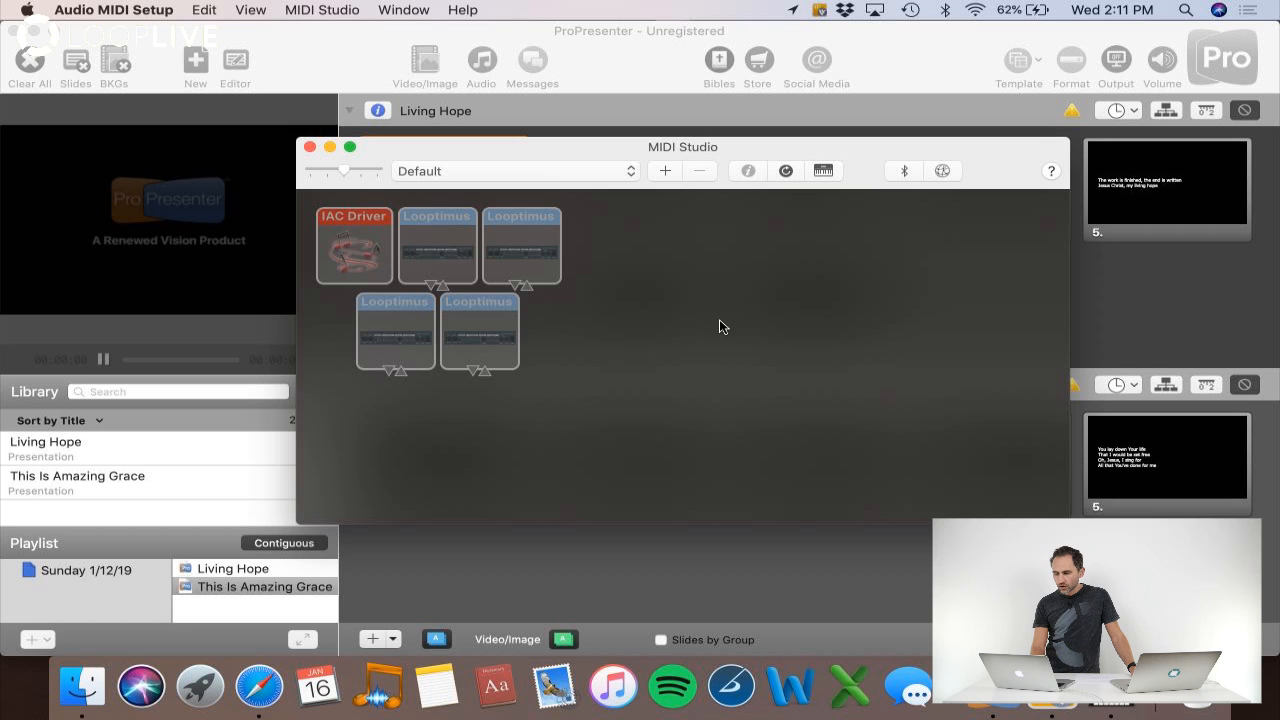
left_click_drag(761, 152, 791, 152)
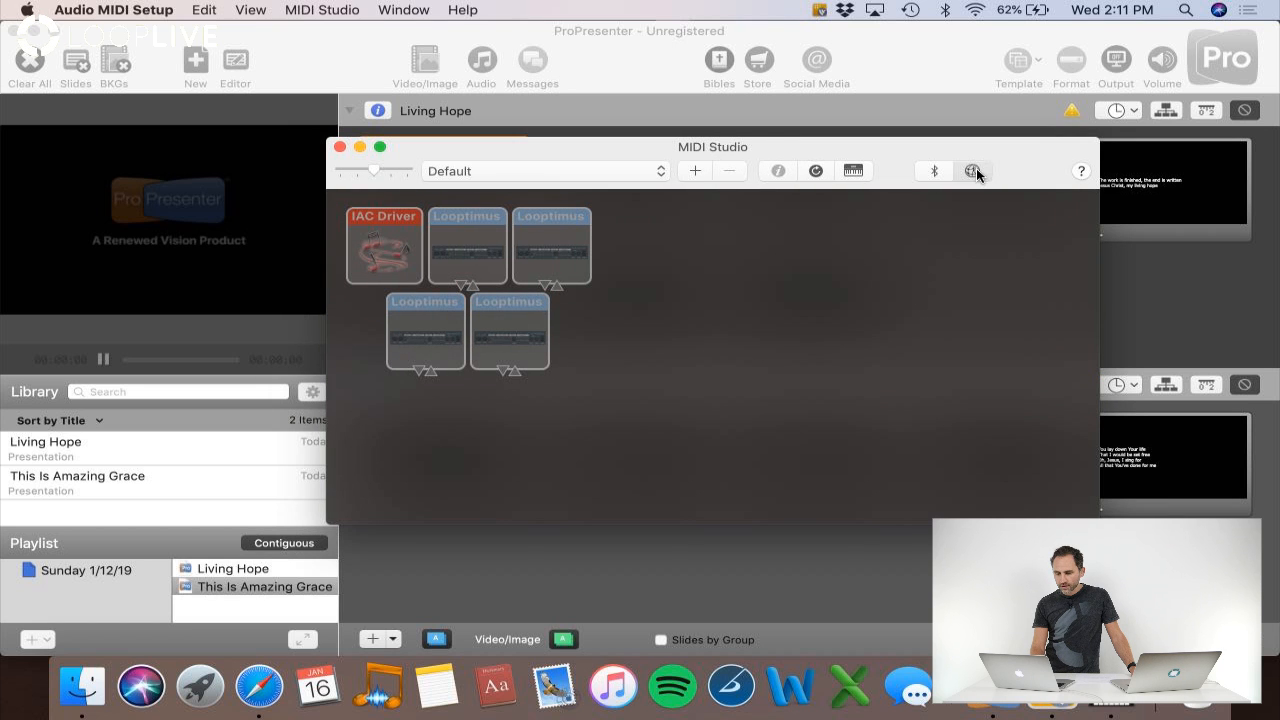
left_click(971, 171)
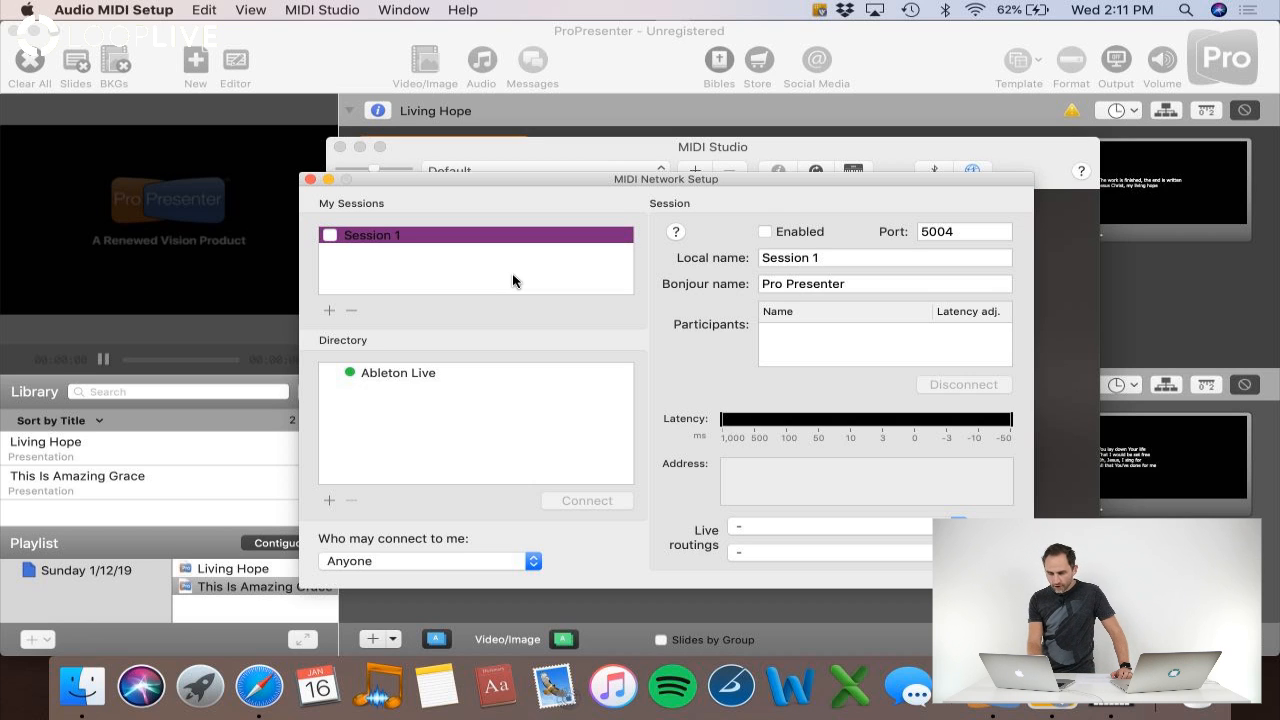
left_click(330, 235)
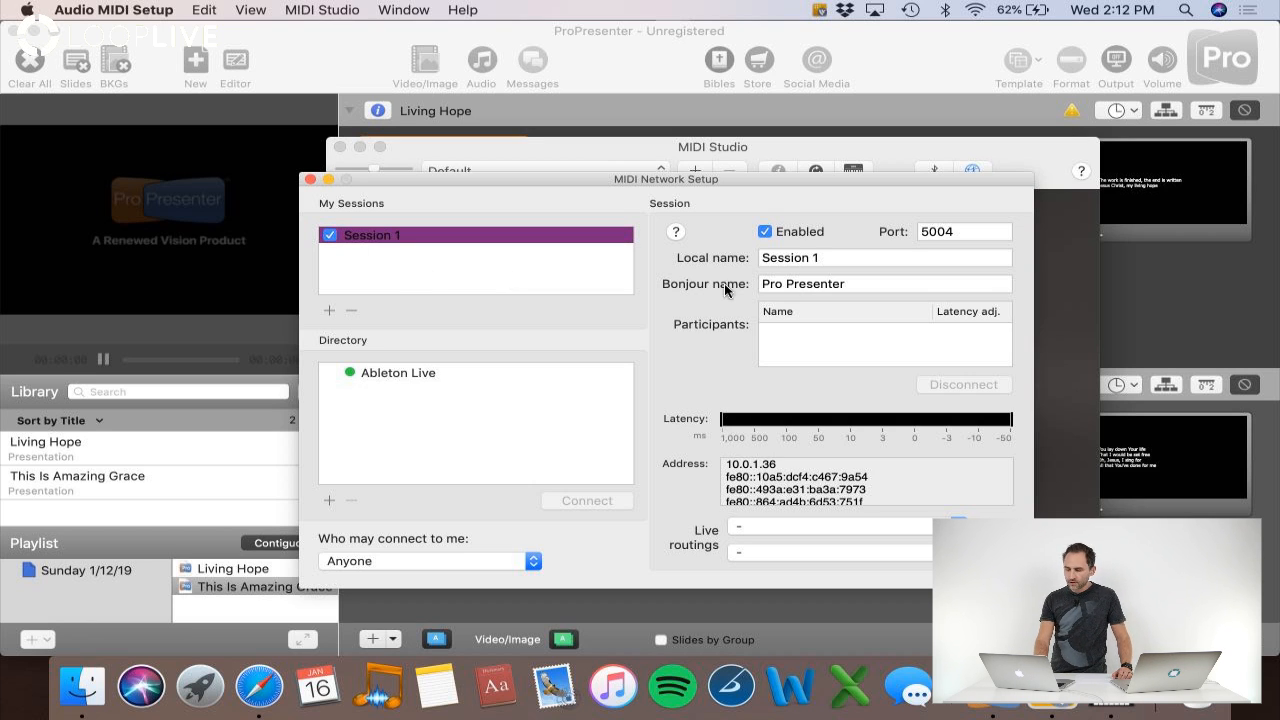
Step: Confirm "Pro Presenter" as the Bonjour name of the ProPresenter computer's Session 1
left_click(860, 287)
left_click_drag(860, 287, 755, 284)
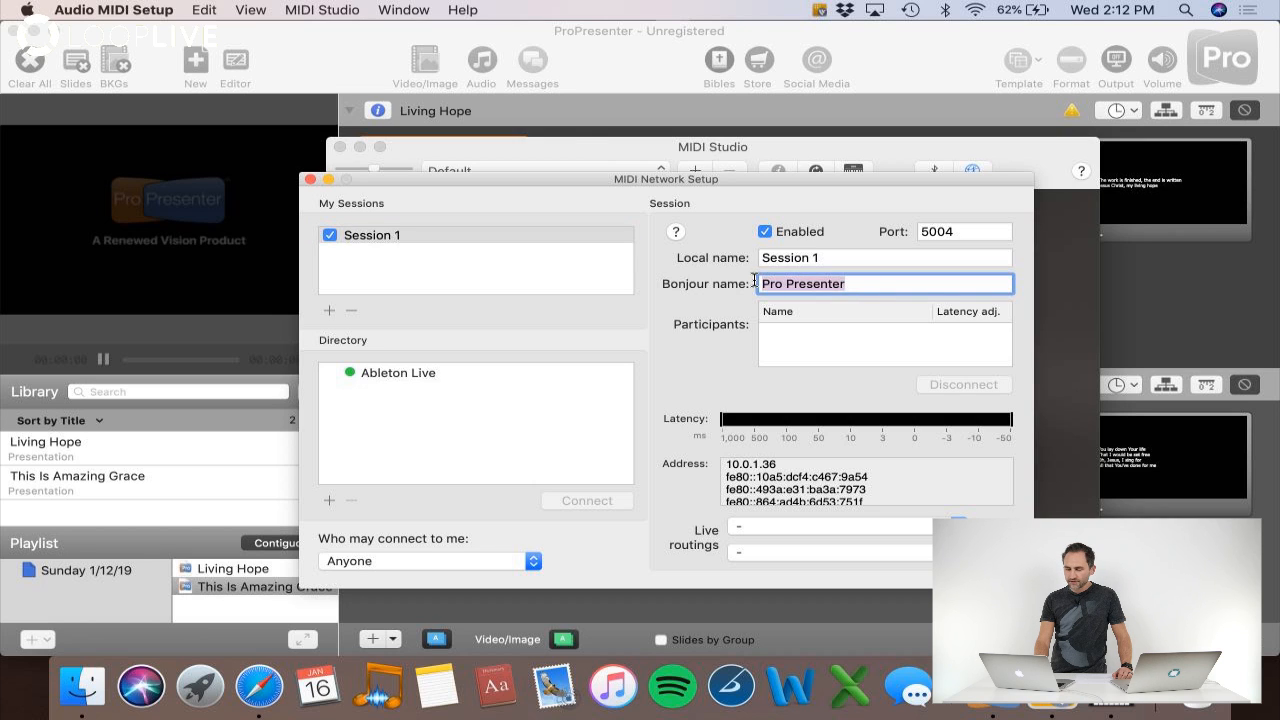
left_click(881, 284)
left_click_drag(850, 284, 769, 284)
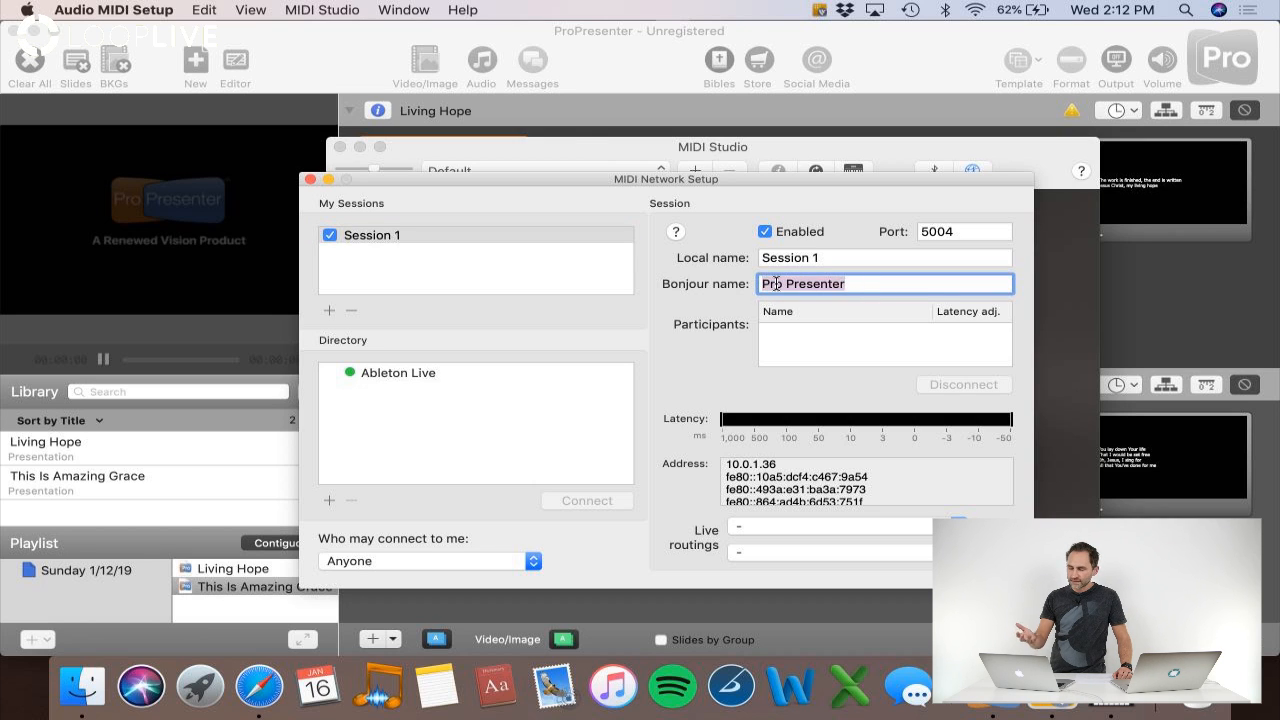
left_click(776, 284)
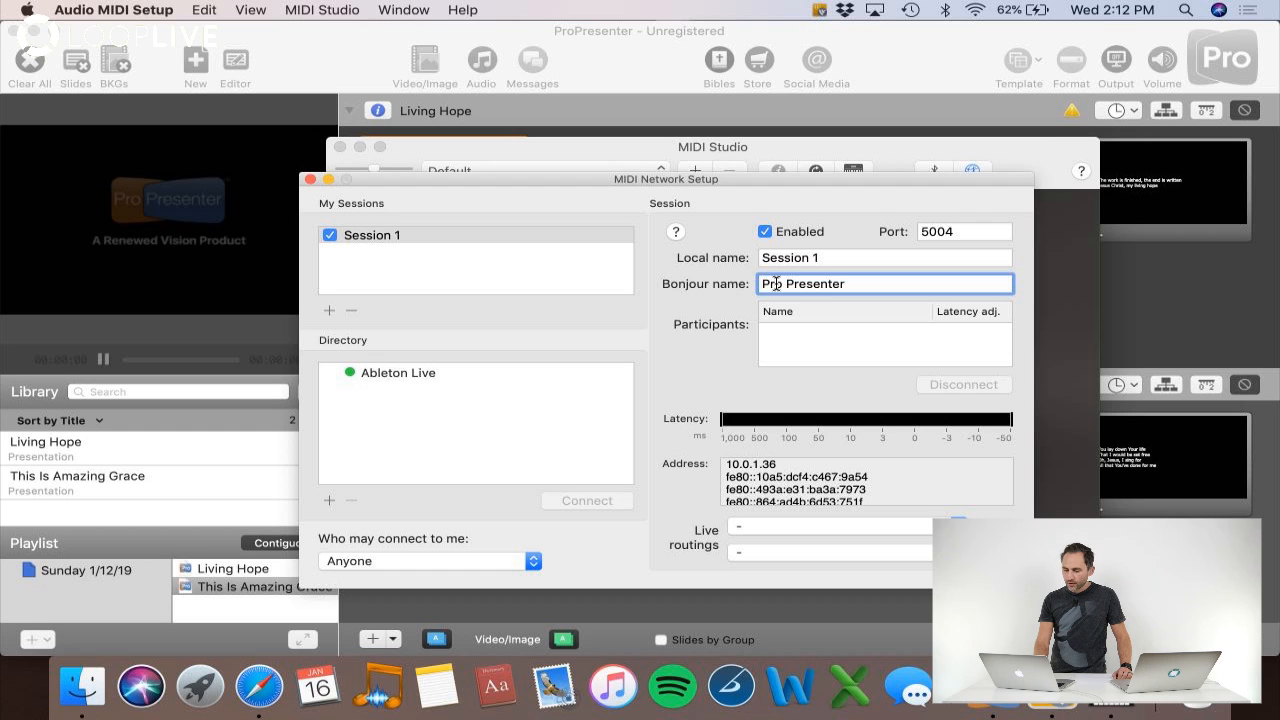
triple_click(875, 283)
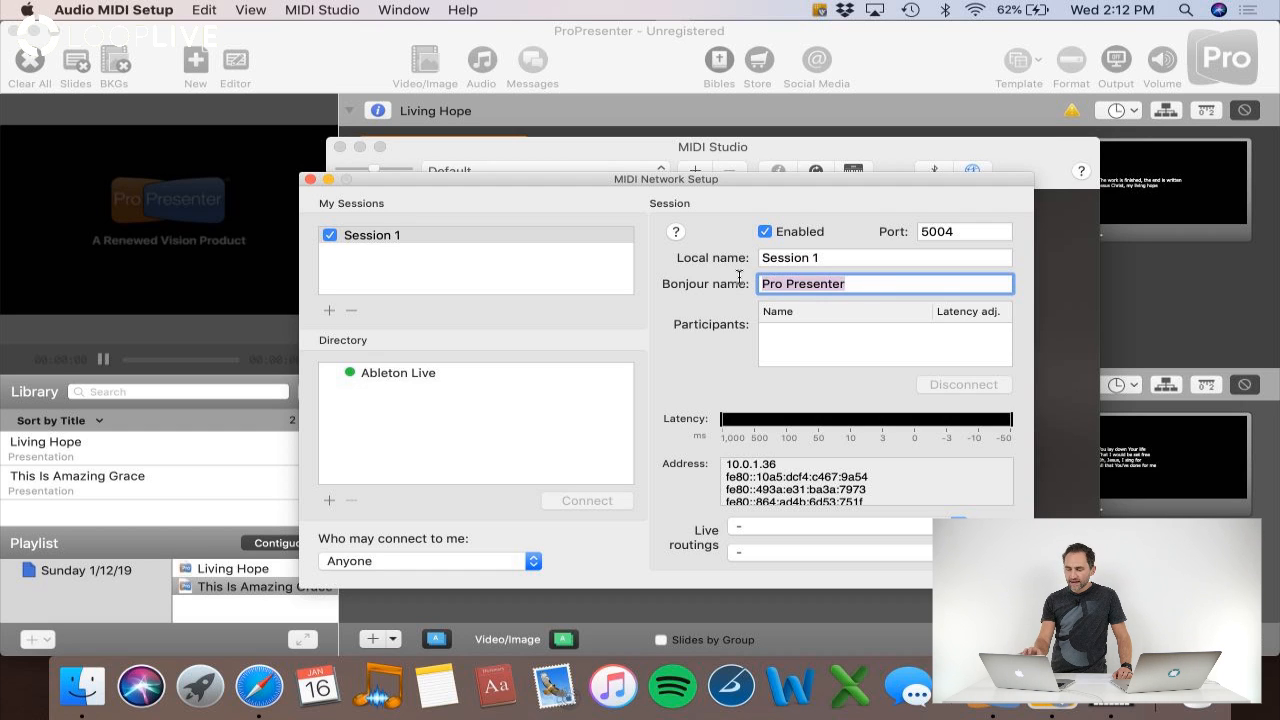
left_click(876, 289)
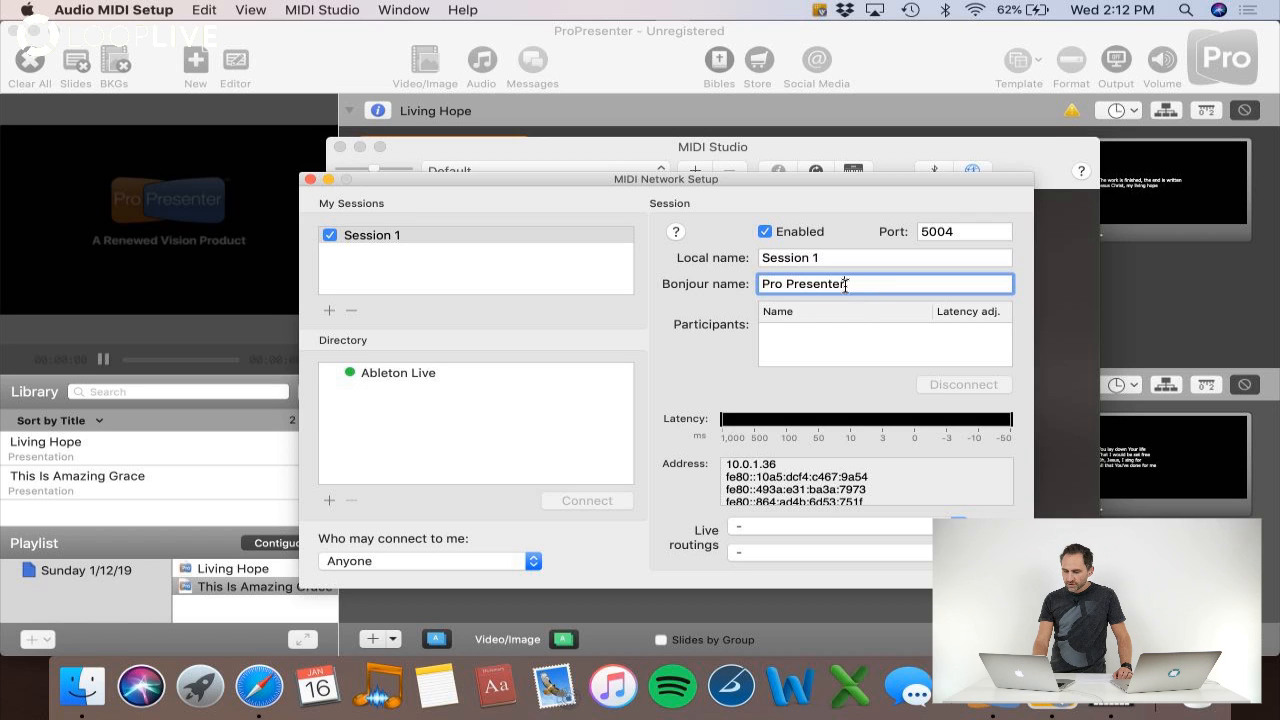
key("Return")
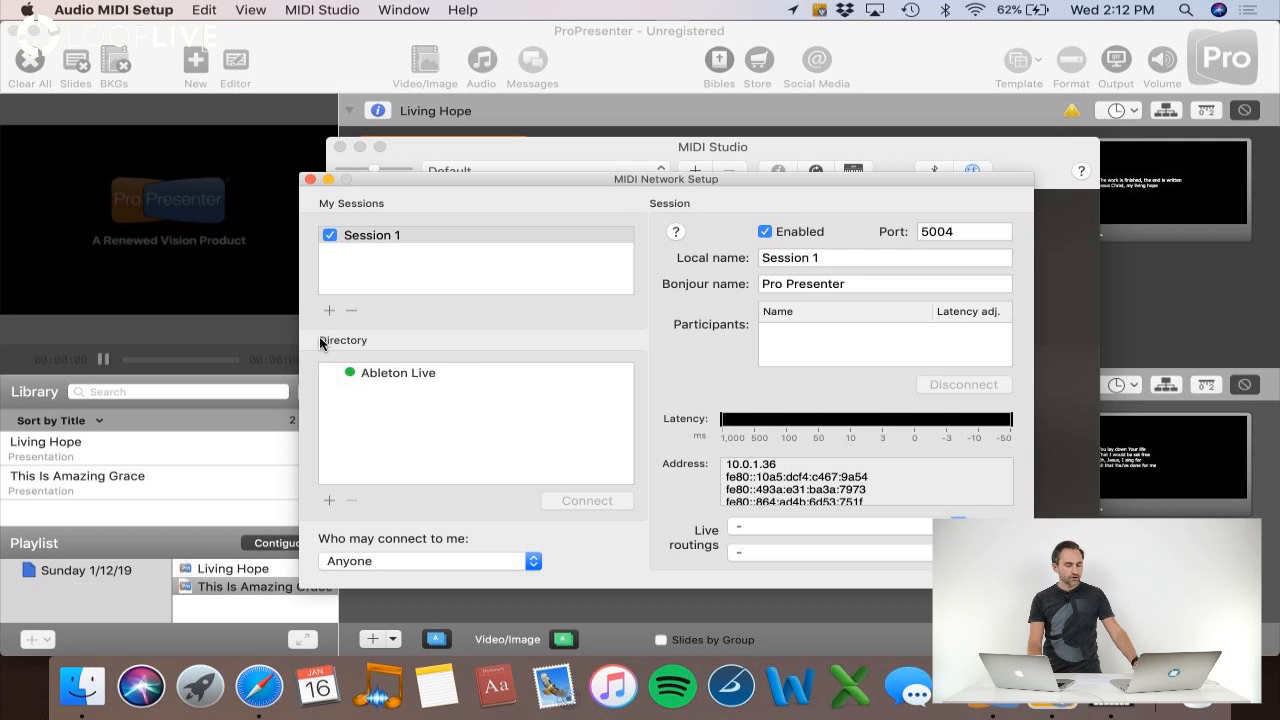
Step: Connect the ProPresenter computer's session to Ableton Live from the Directory
left_click(415, 373)
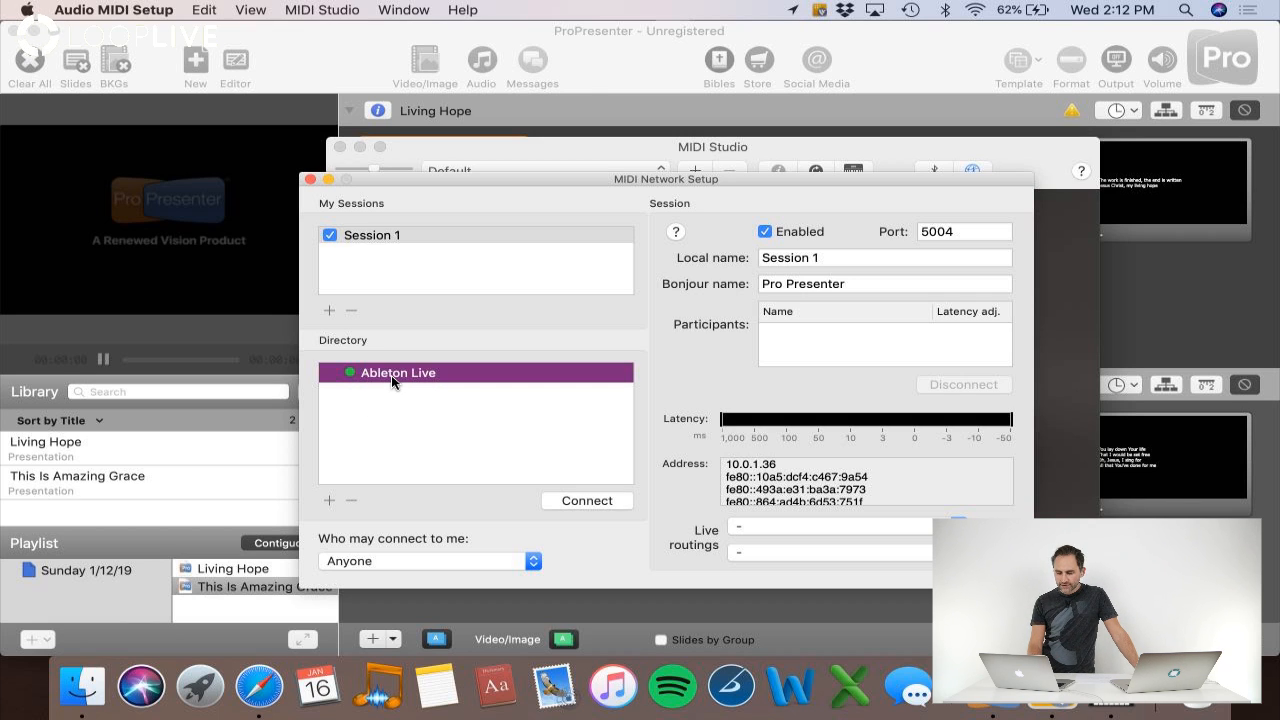
left_click(587, 501)
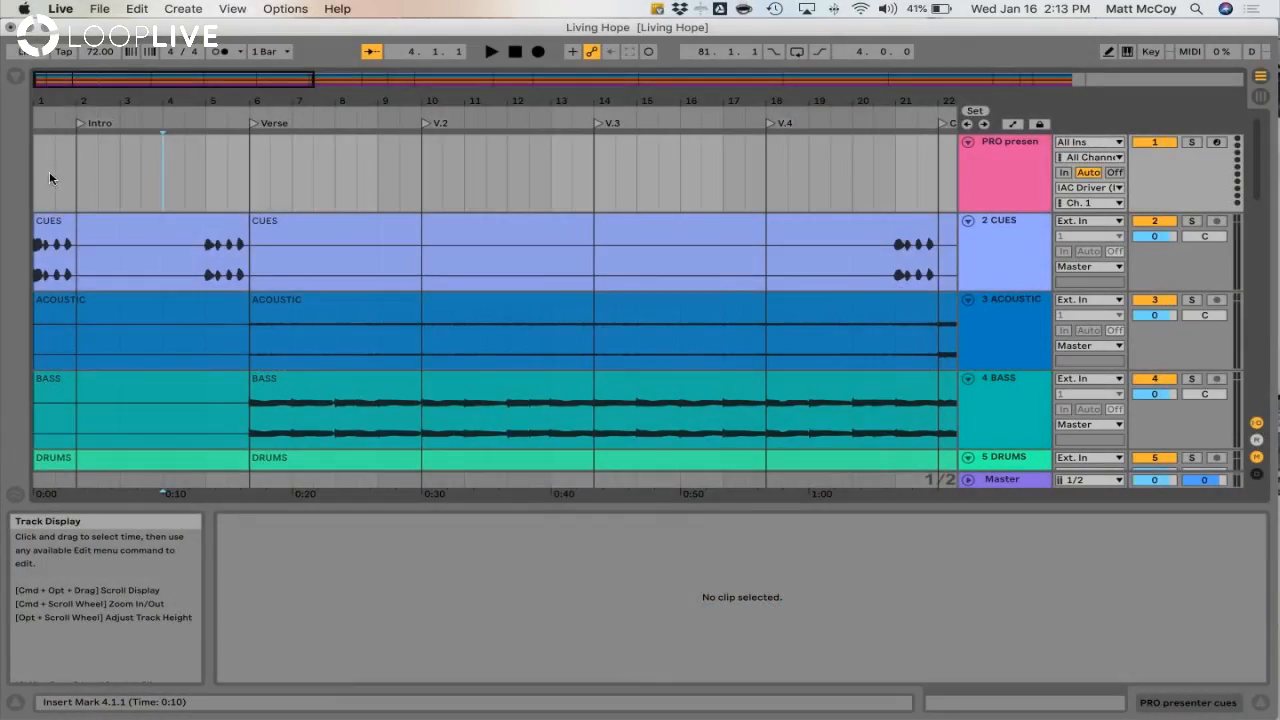
Step: In Ableton Live, insert a MIDI clip from 1.1.1 to 5.3.1 on the PRO presenter cues track and enlarge its note editor
left_click_drag(34, 168, 226, 177)
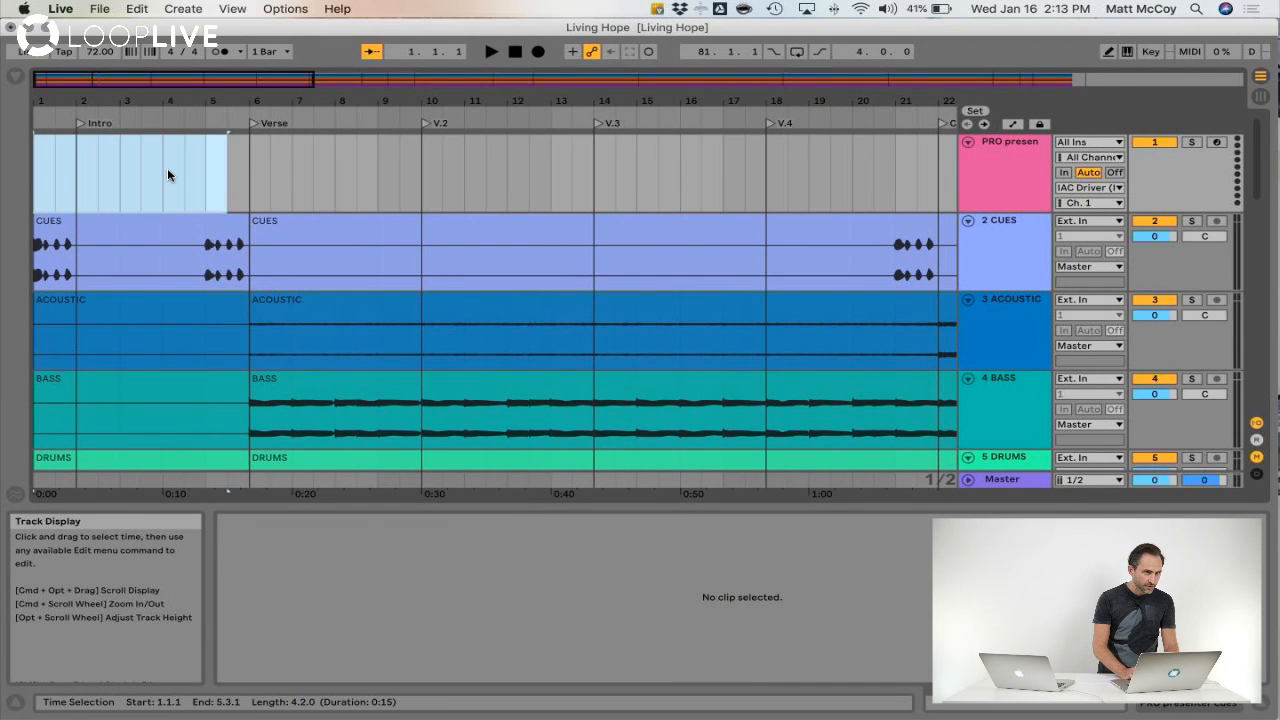
right_click(167, 170)
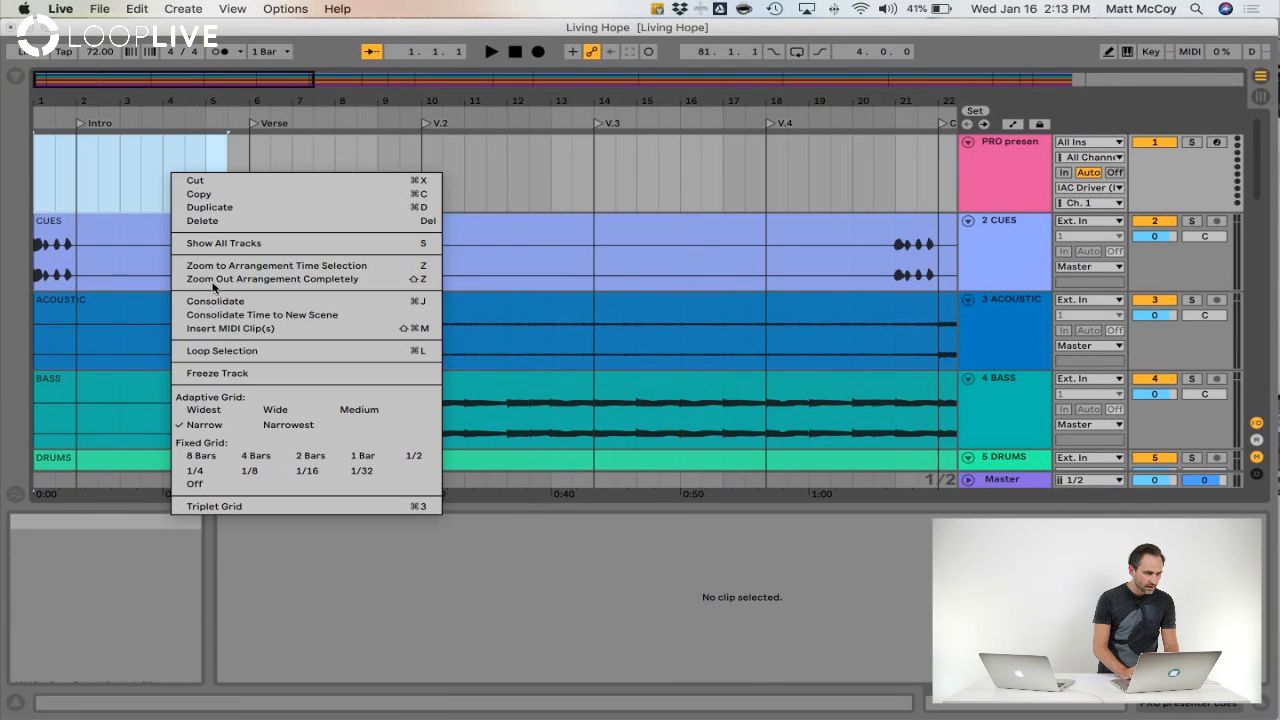
left_click(215, 328)
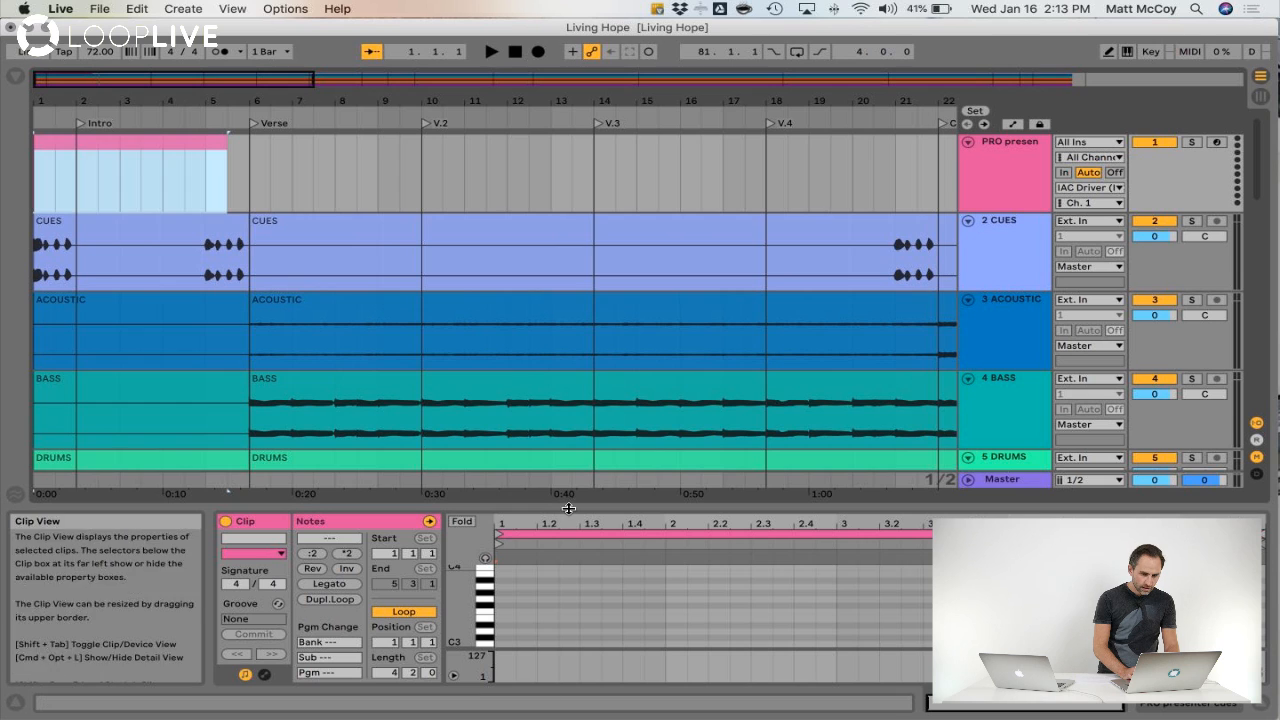
left_click_drag(568, 508, 562, 398)
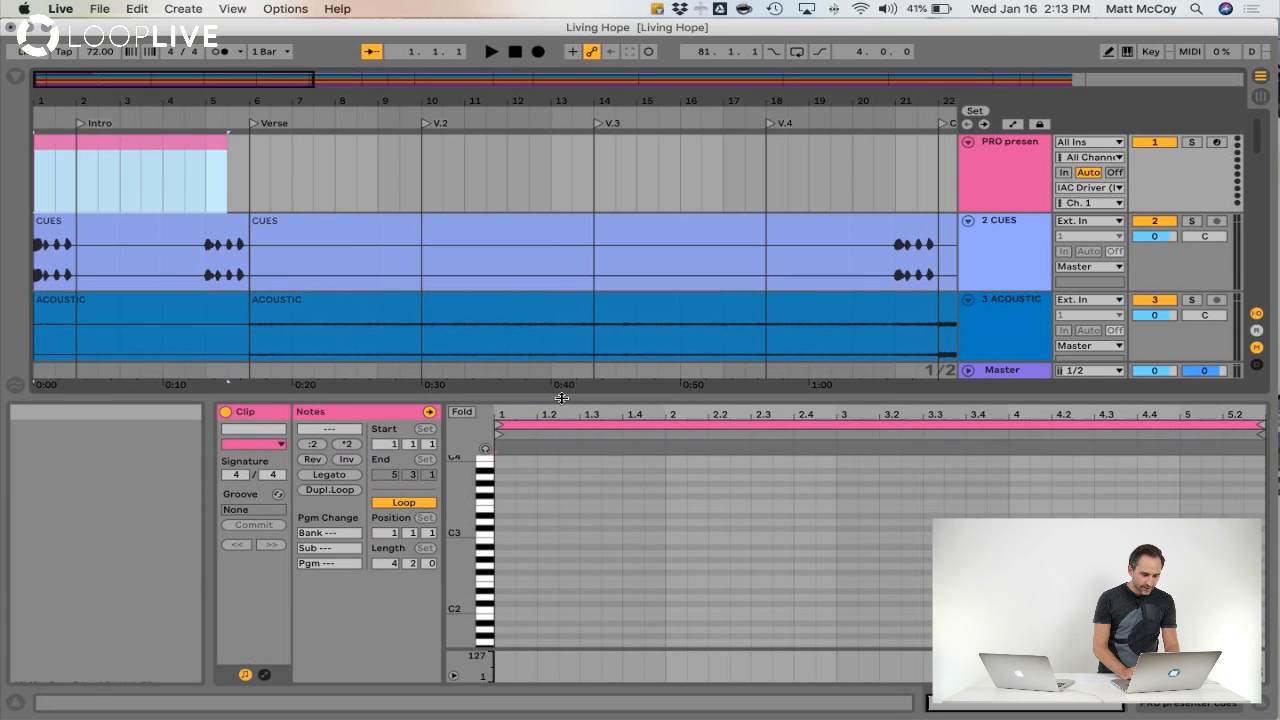
Step: Turn on MIDI Editor Preview for the new clip's note editor
left_click(485, 448)
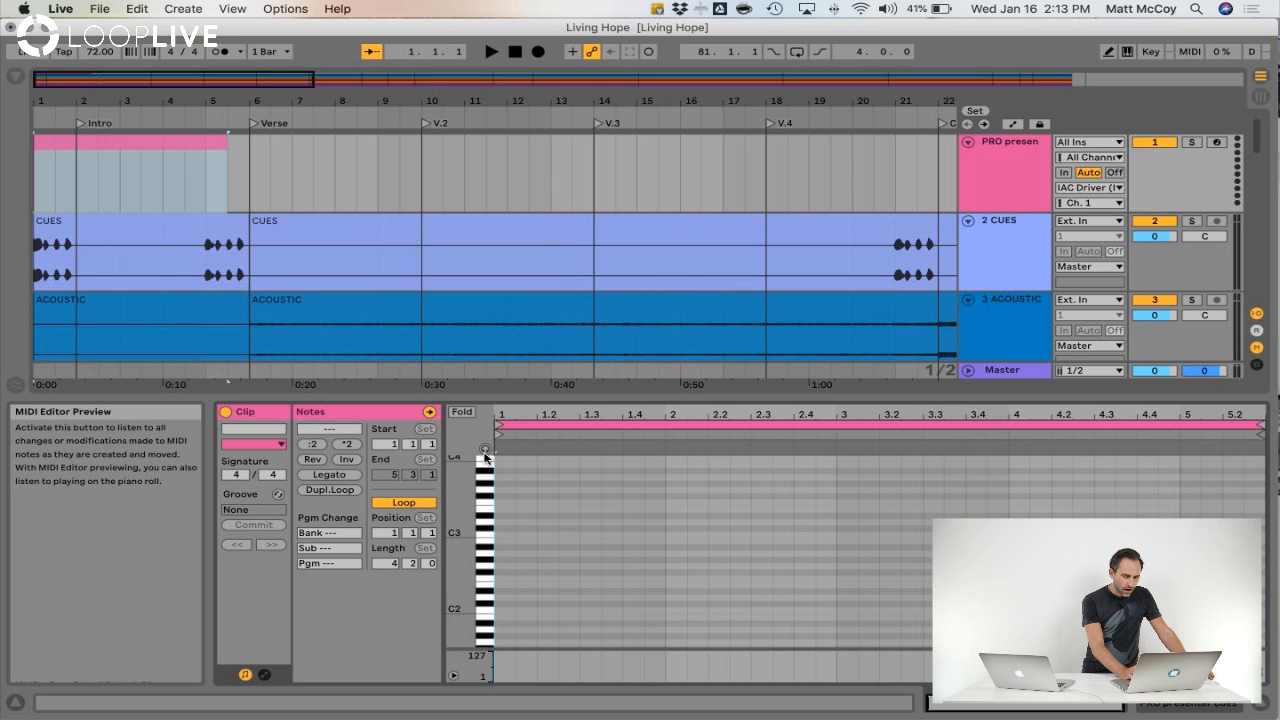
left_click(486, 451)
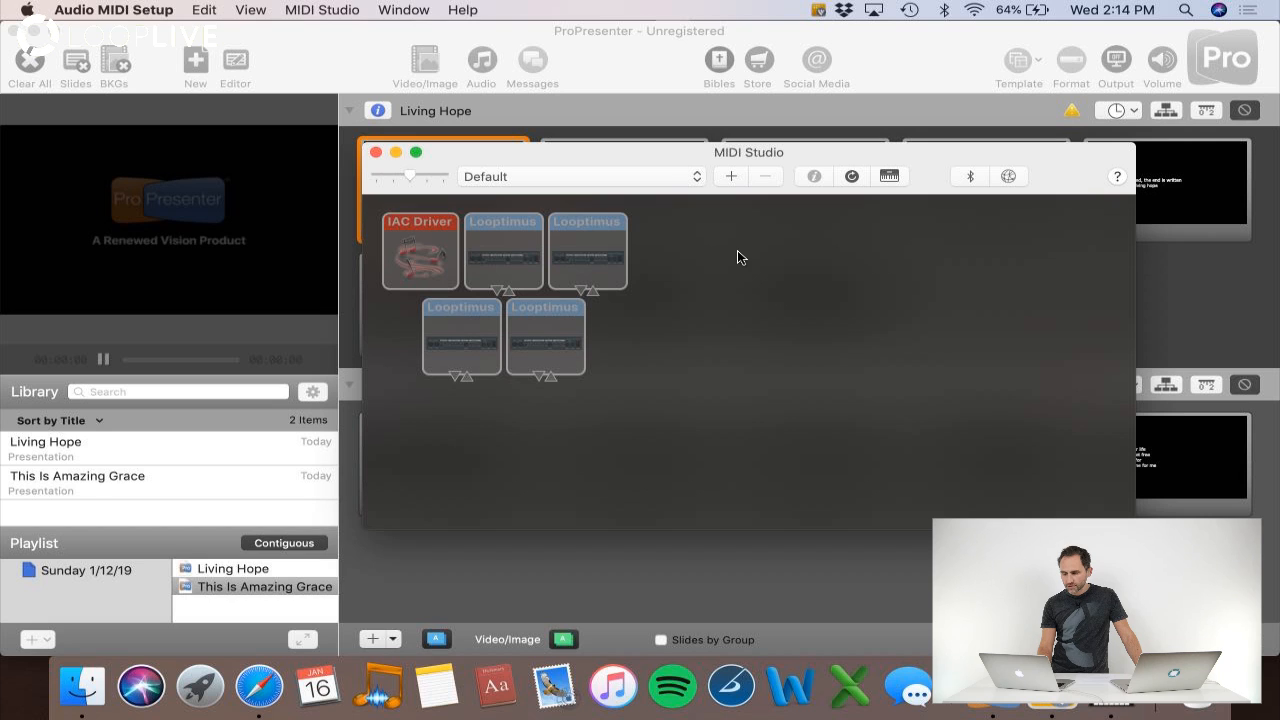
Step: On the ProPresenter computer, check the participants of Session 1 in MIDI Network Setup
left_click(1007, 176)
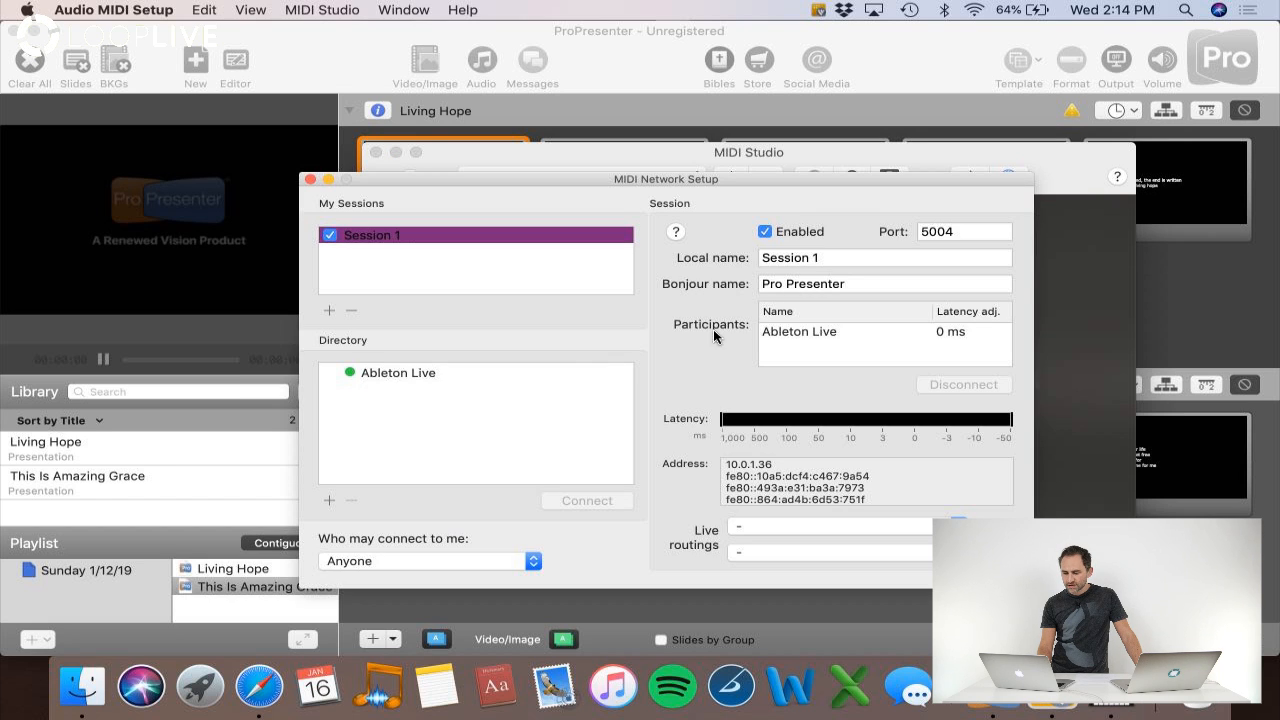
left_click(845, 339)
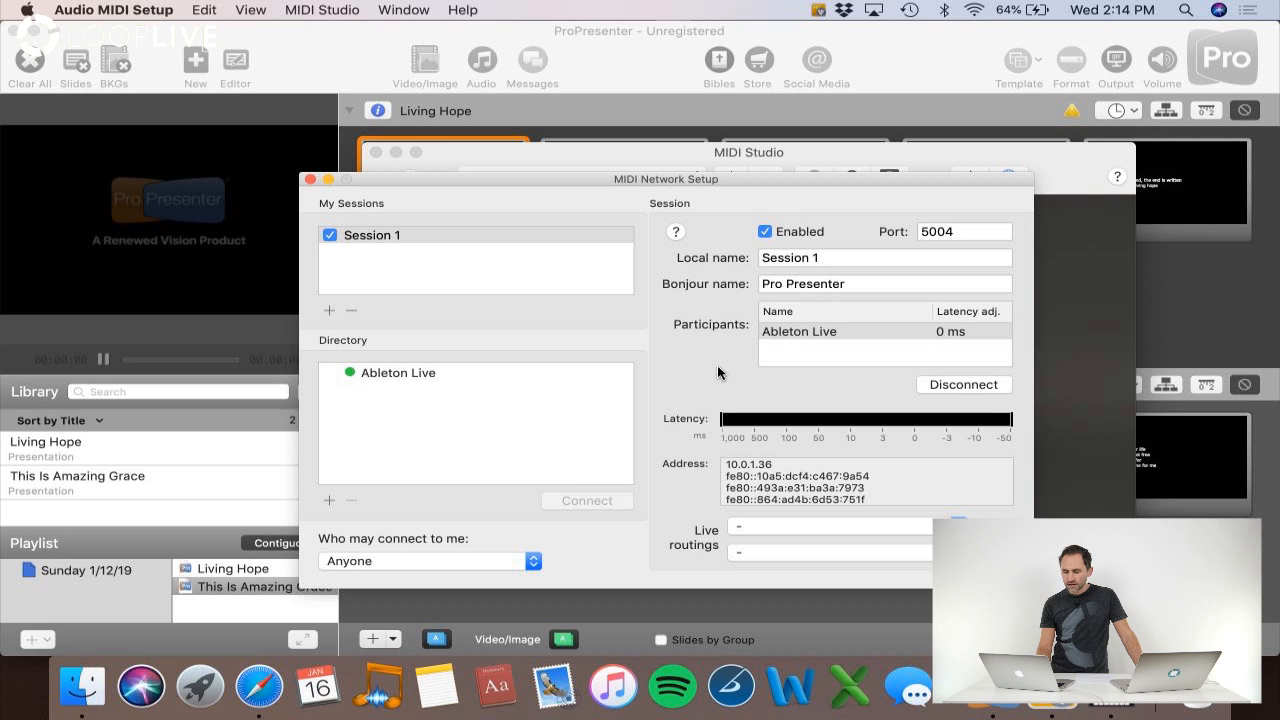
left_click(626, 148)
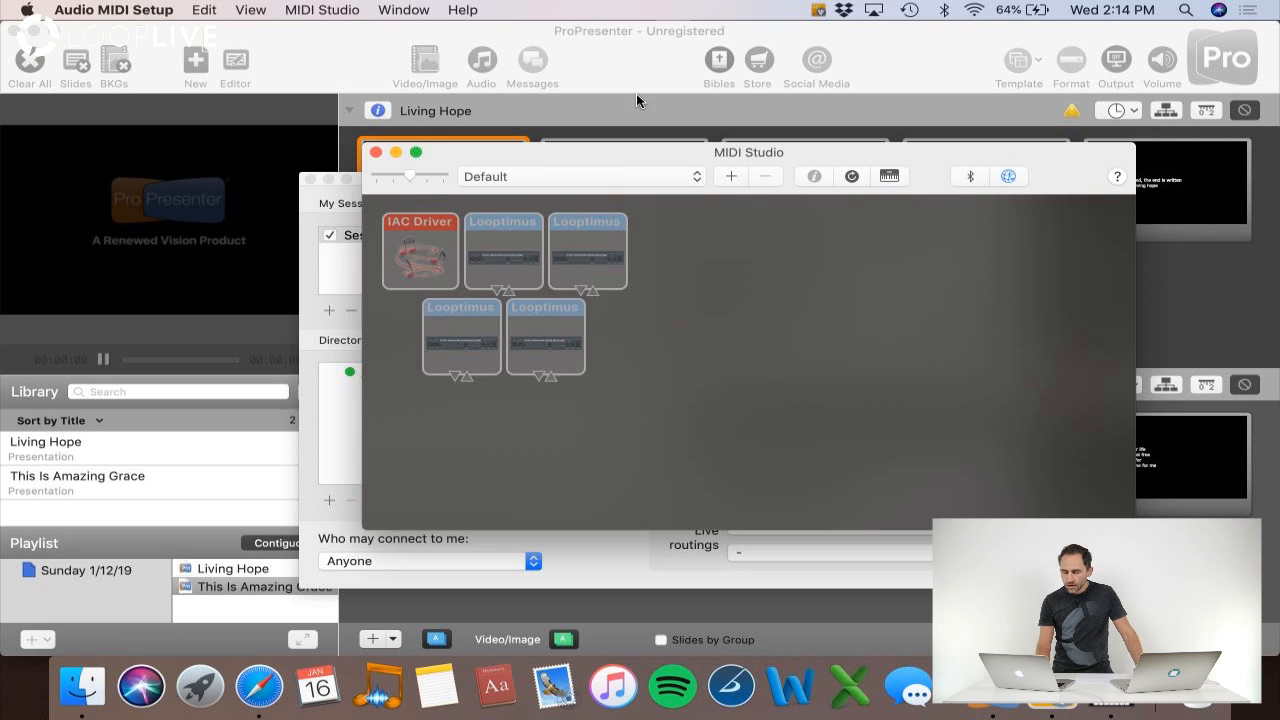
Step: Switch to ProPresenter, trigger slide 2 of Living Hope, and return to its blank slide 1
left_click(594, 44)
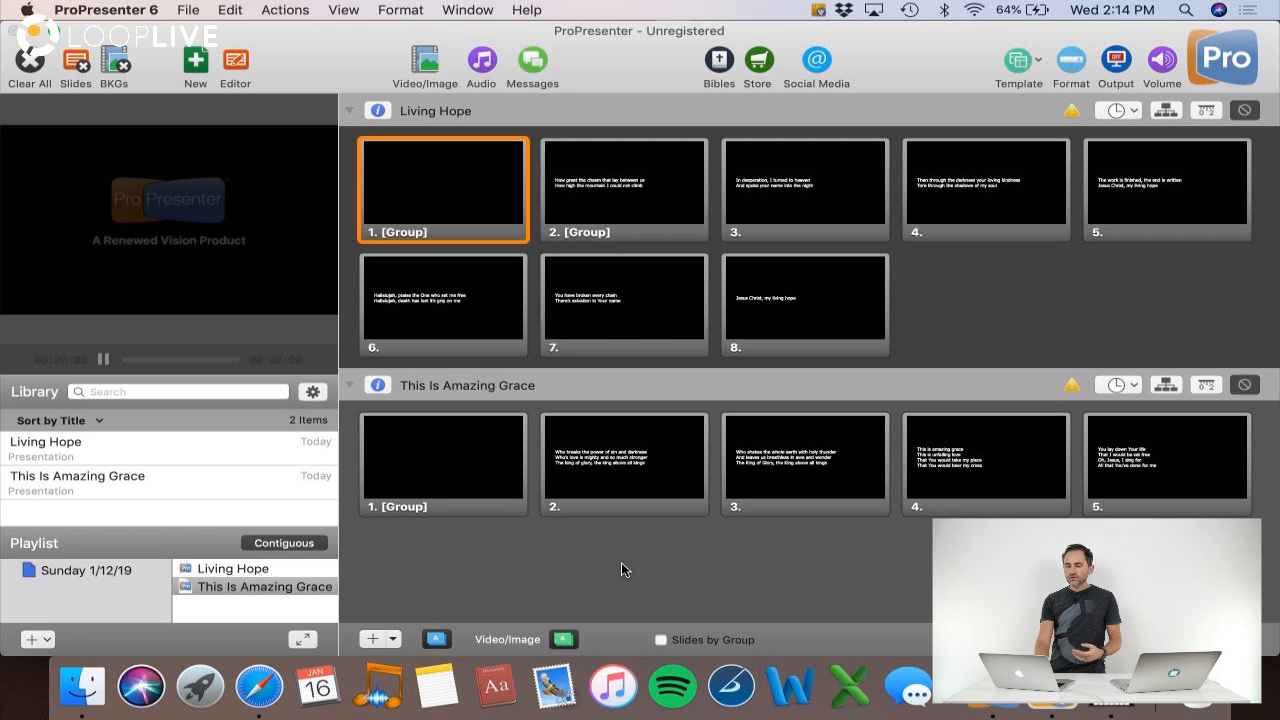
left_click(600, 215)
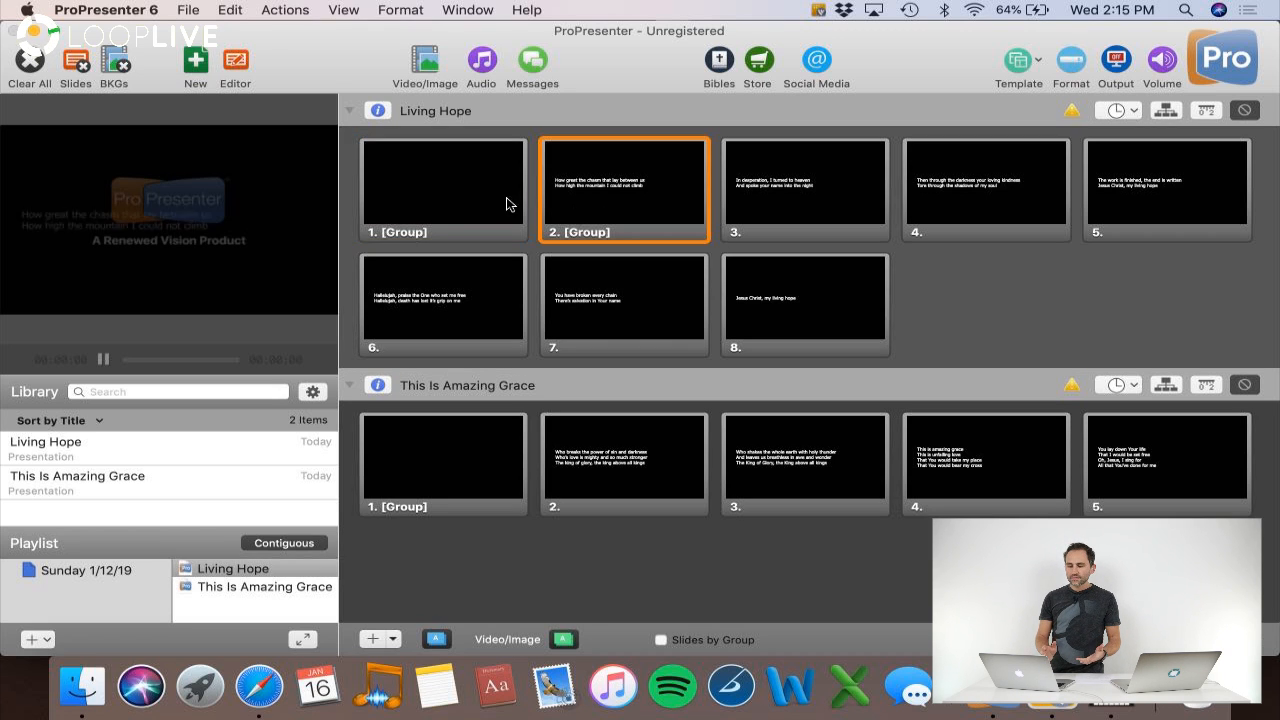
left_click(457, 205)
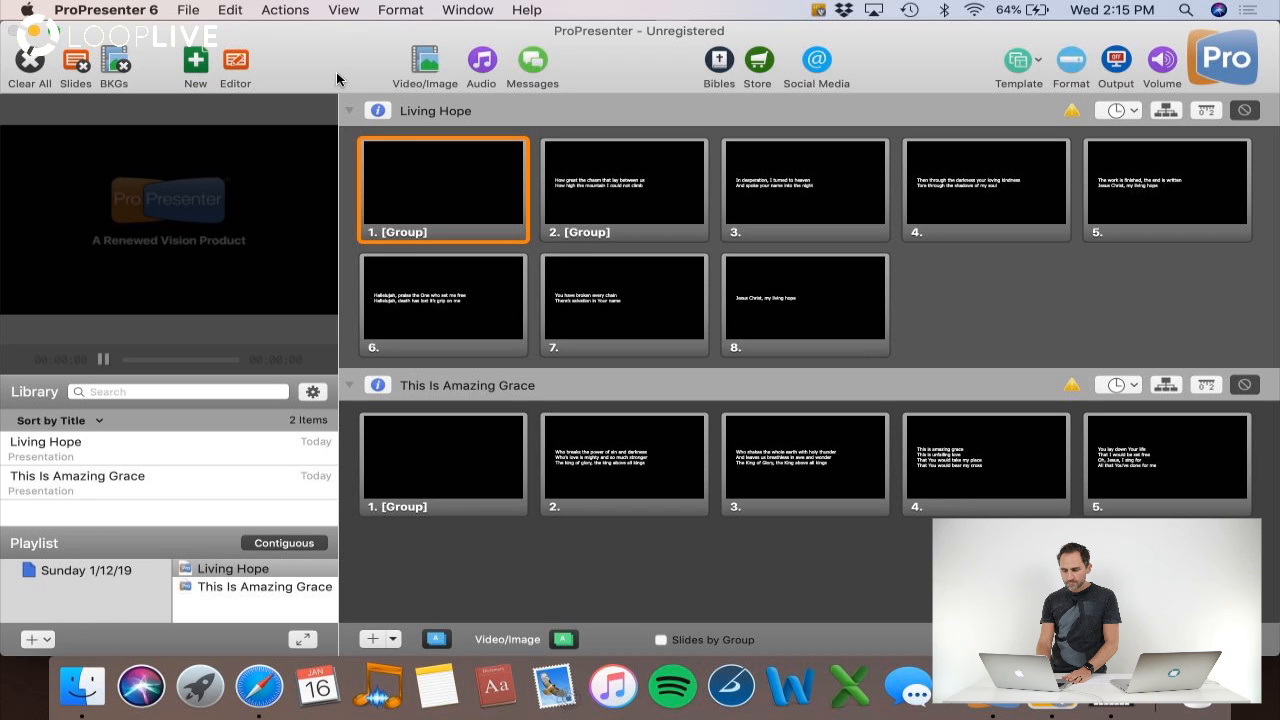
Step: Enable Demo Modules in the ProPresenter preferences so the MIDI and Communication modules can be used
left_click(140, 10)
left_click(136, 60)
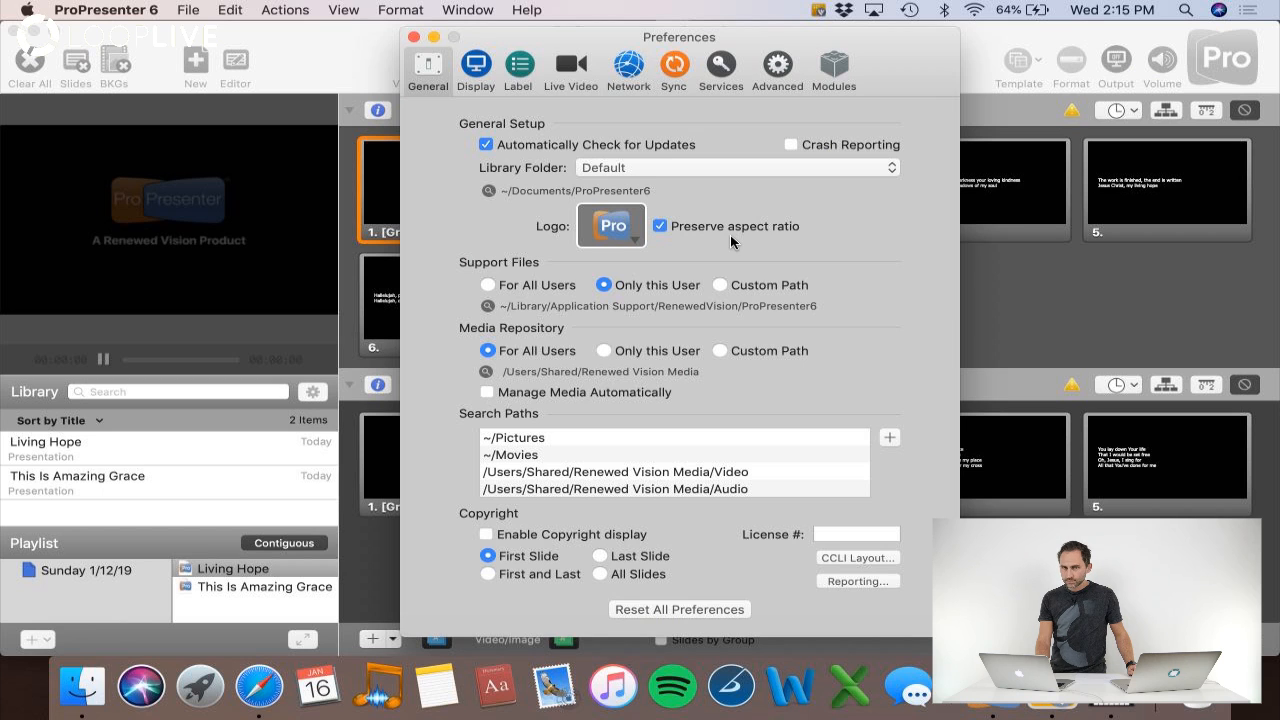
left_click(836, 70)
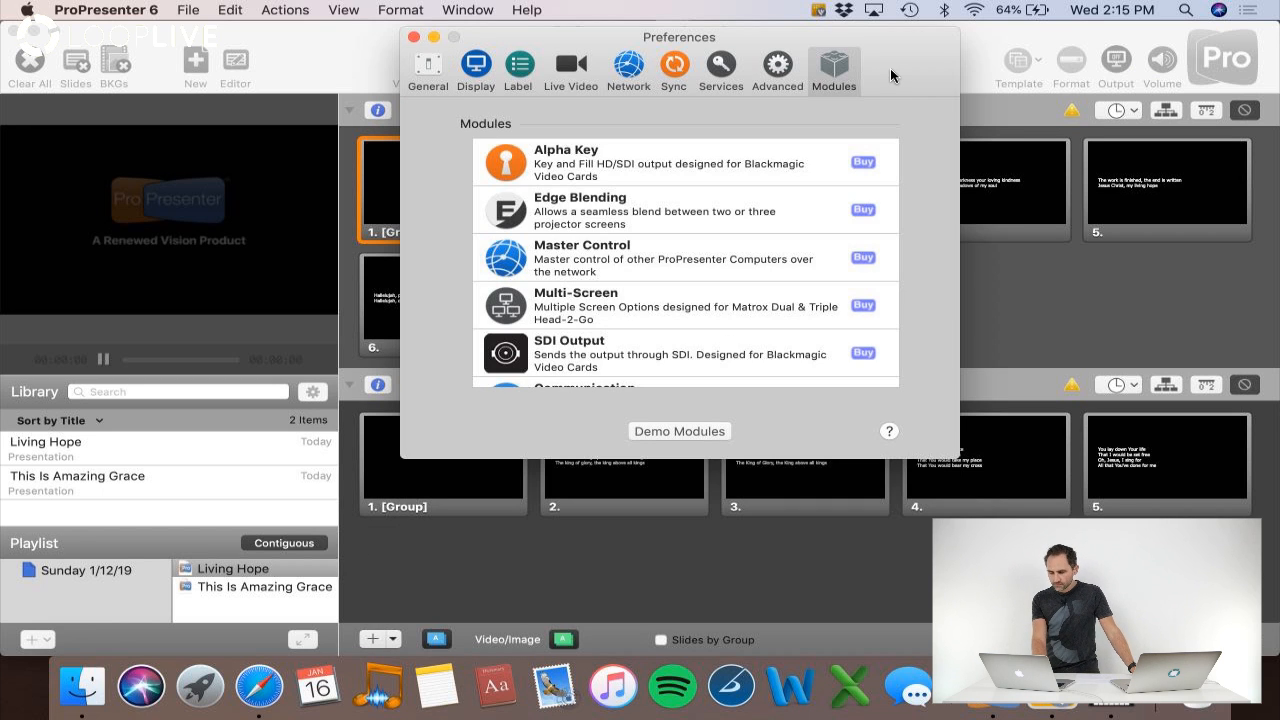
left_click_drag(891, 76, 887, 76)
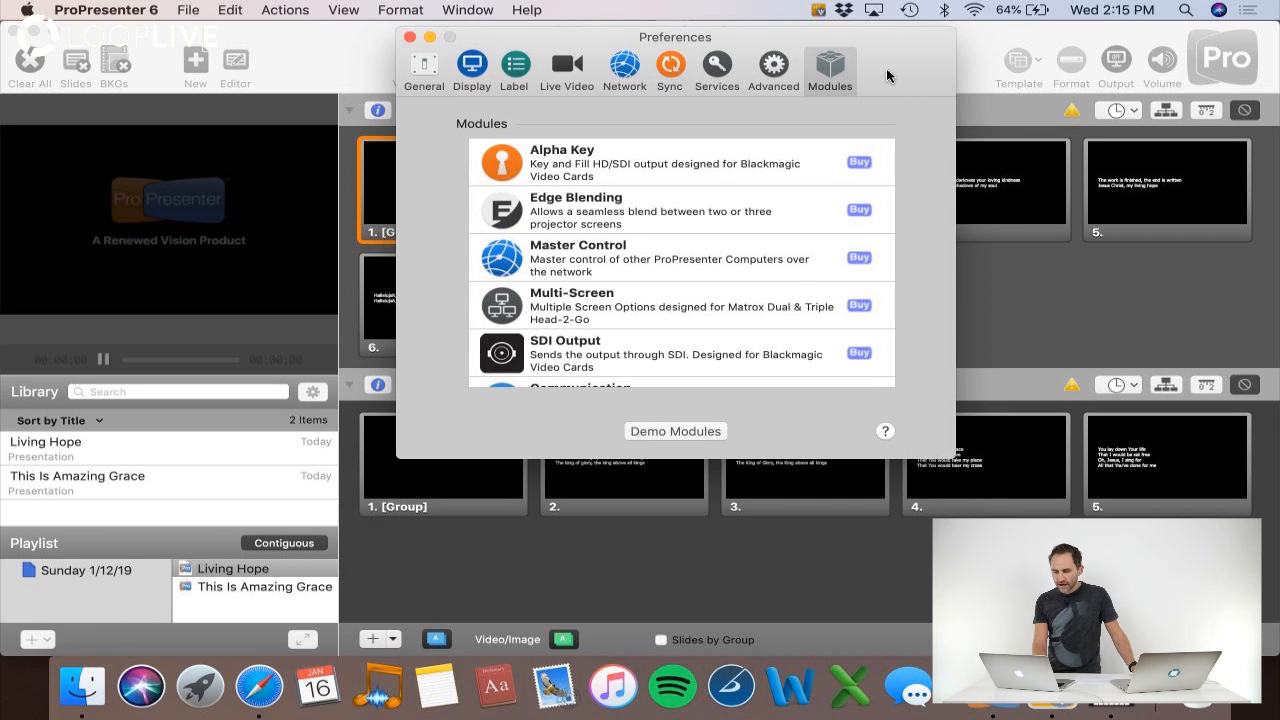
scroll(727, 267, "down", 3)
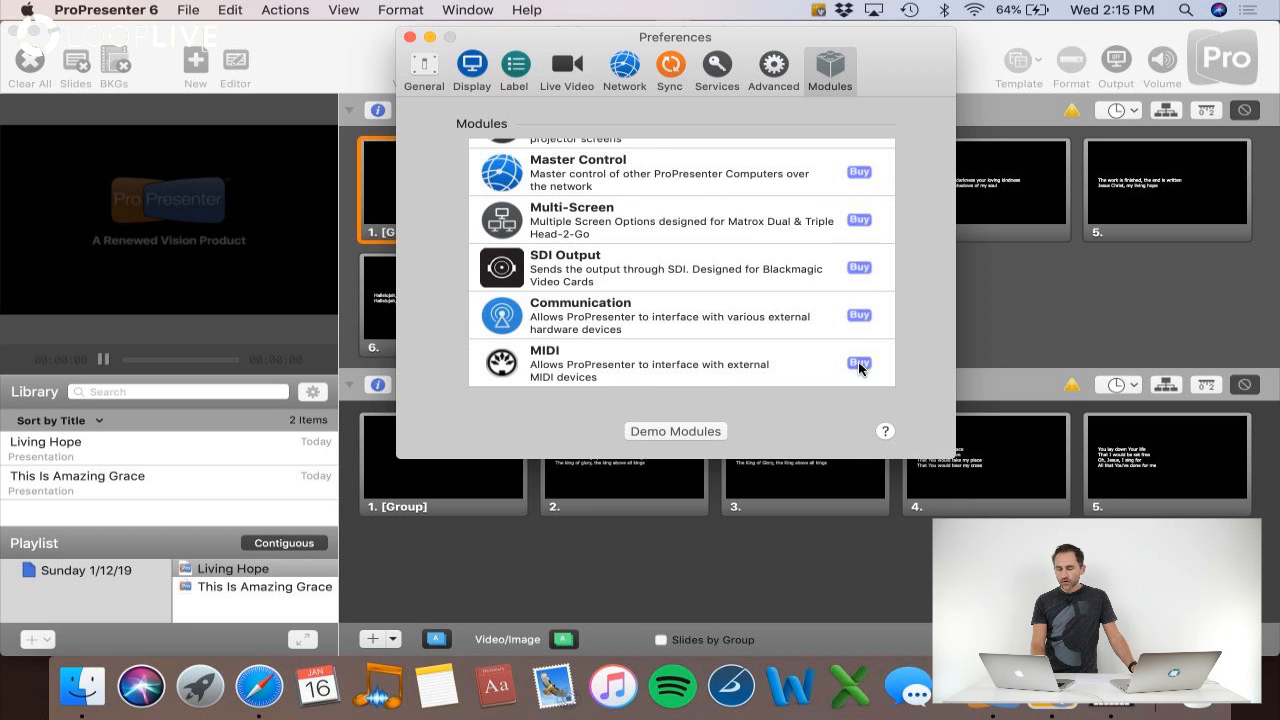
left_click(688, 437)
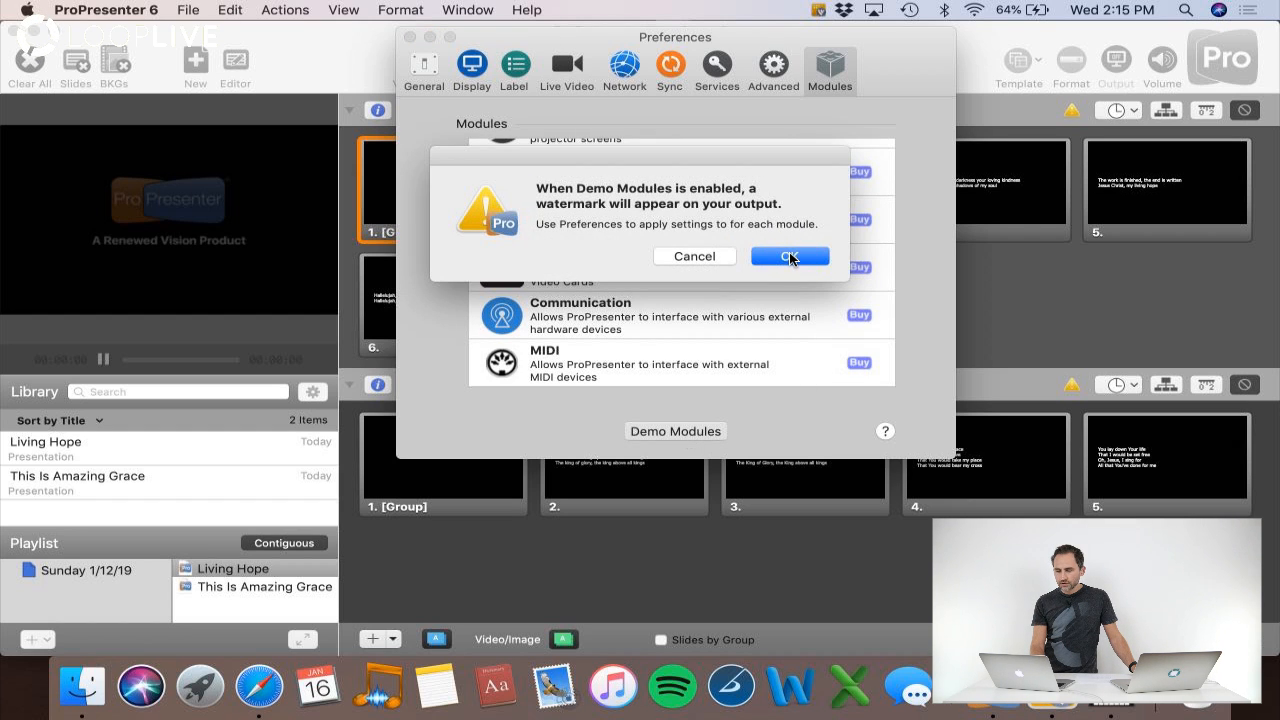
left_click(789, 258)
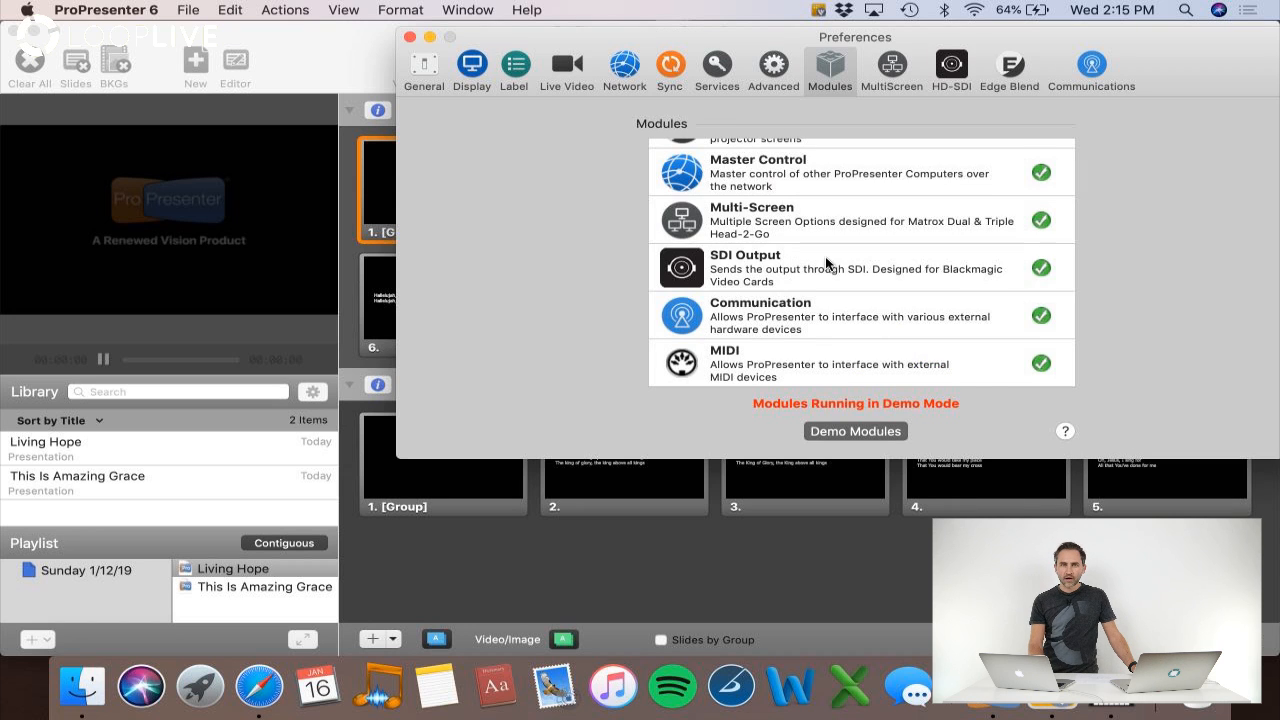
Step: Open the MIDI note mapping from the Communications preferences and reposition the window so the whole mapping fits on screen
left_click_drag(617, 40, 446, 165)
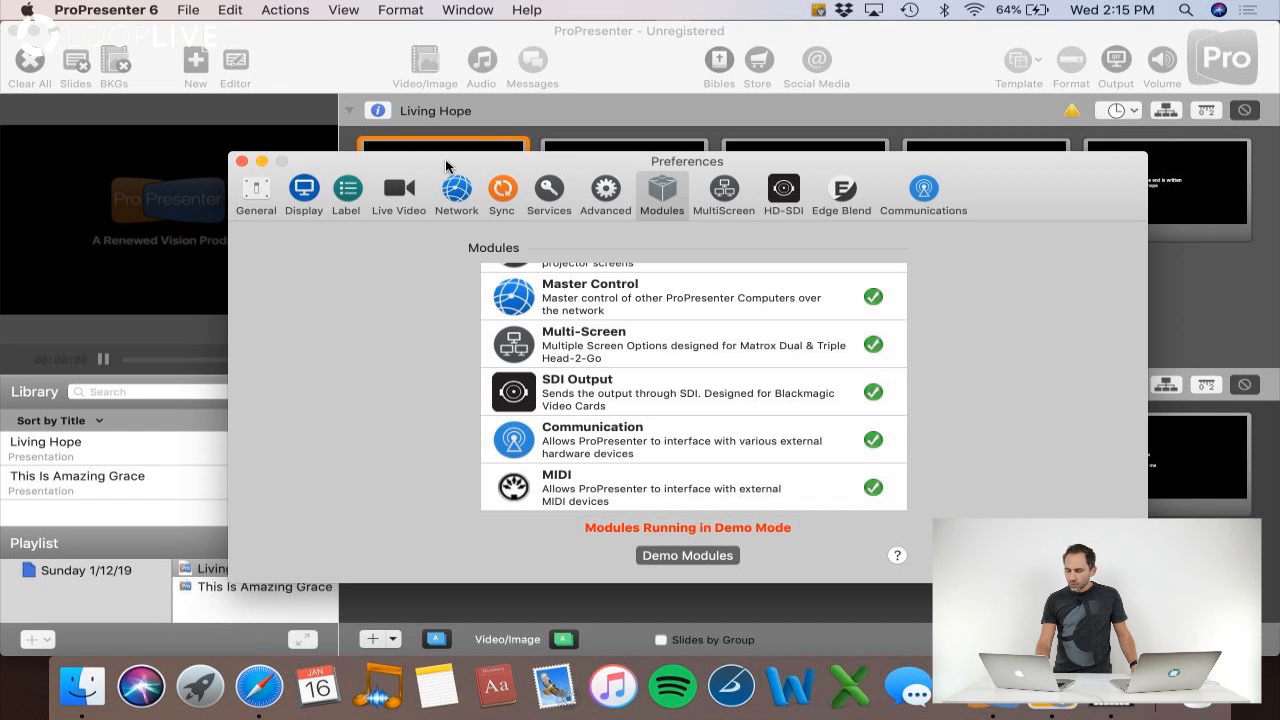
left_click_drag(615, 170, 644, 157)
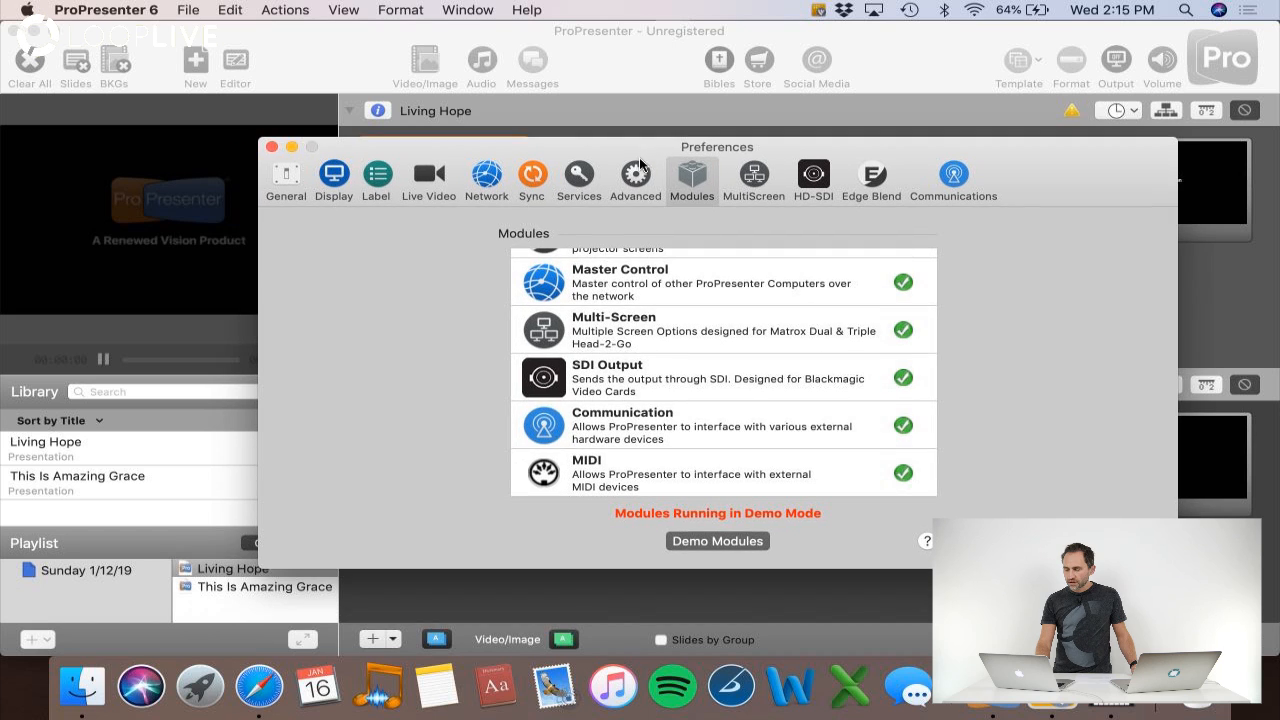
left_click(950, 178)
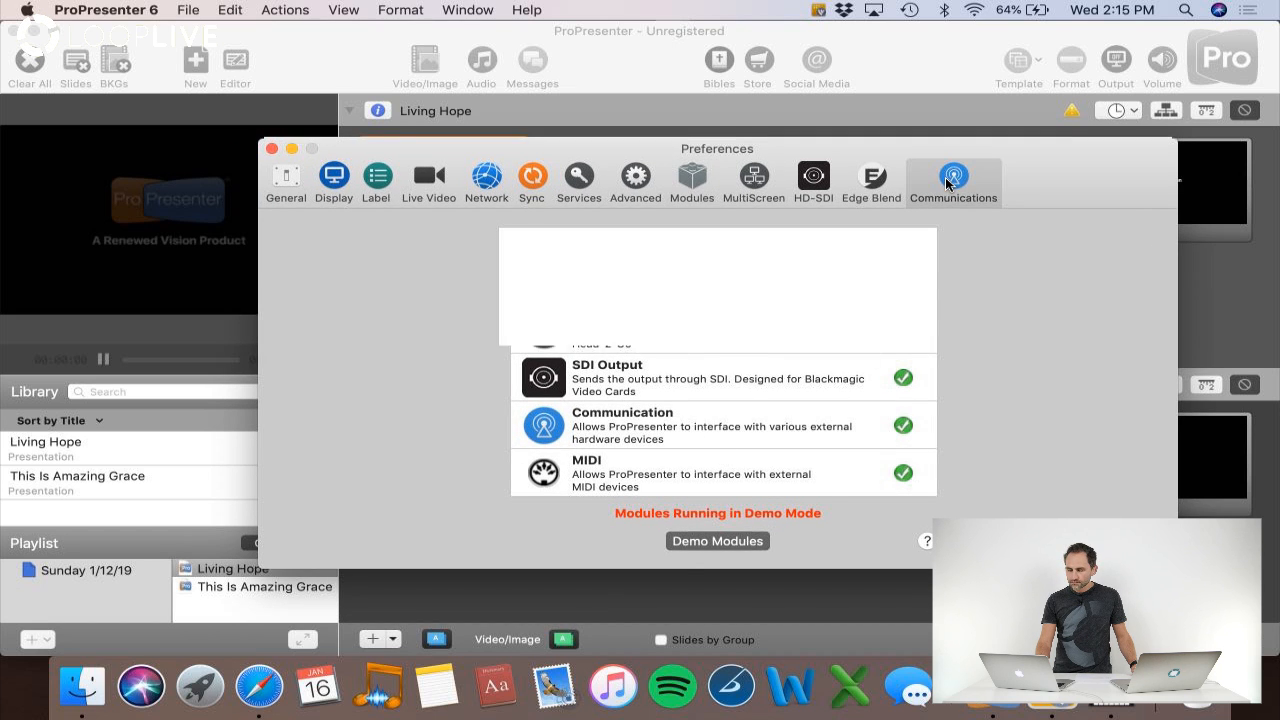
left_click_drag(1045, 165, 1027, 164)
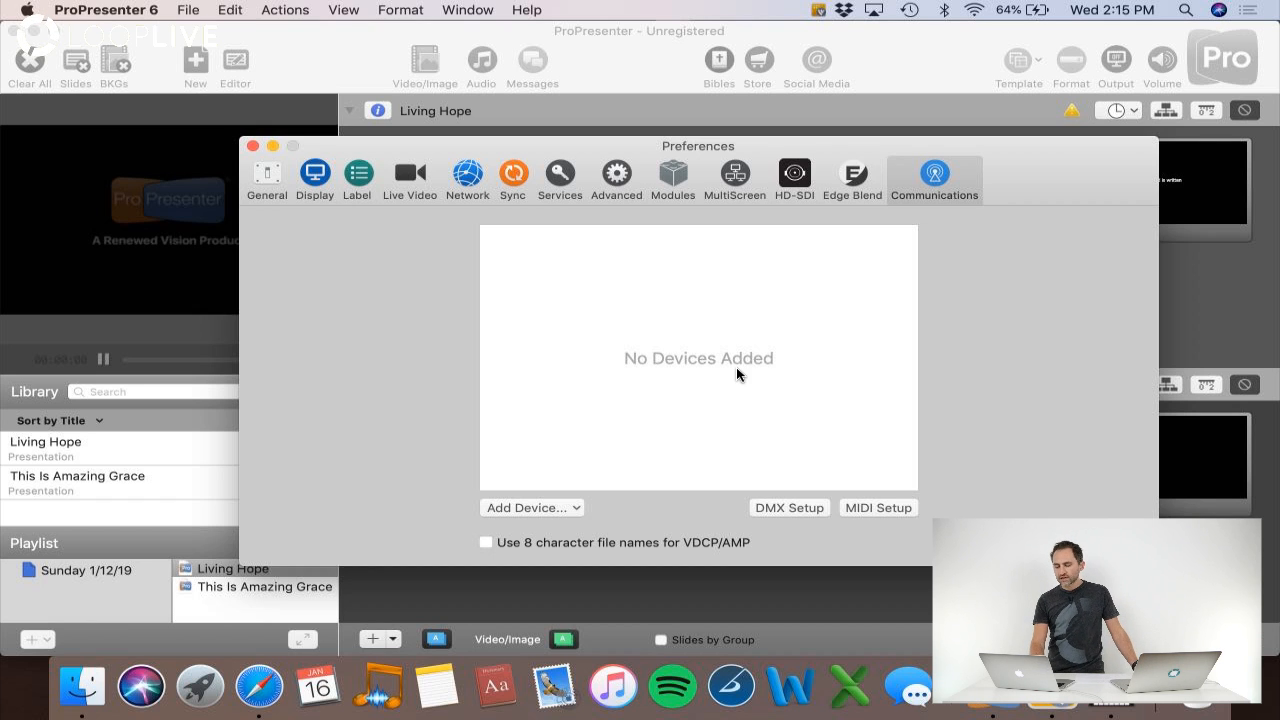
left_click(878, 508)
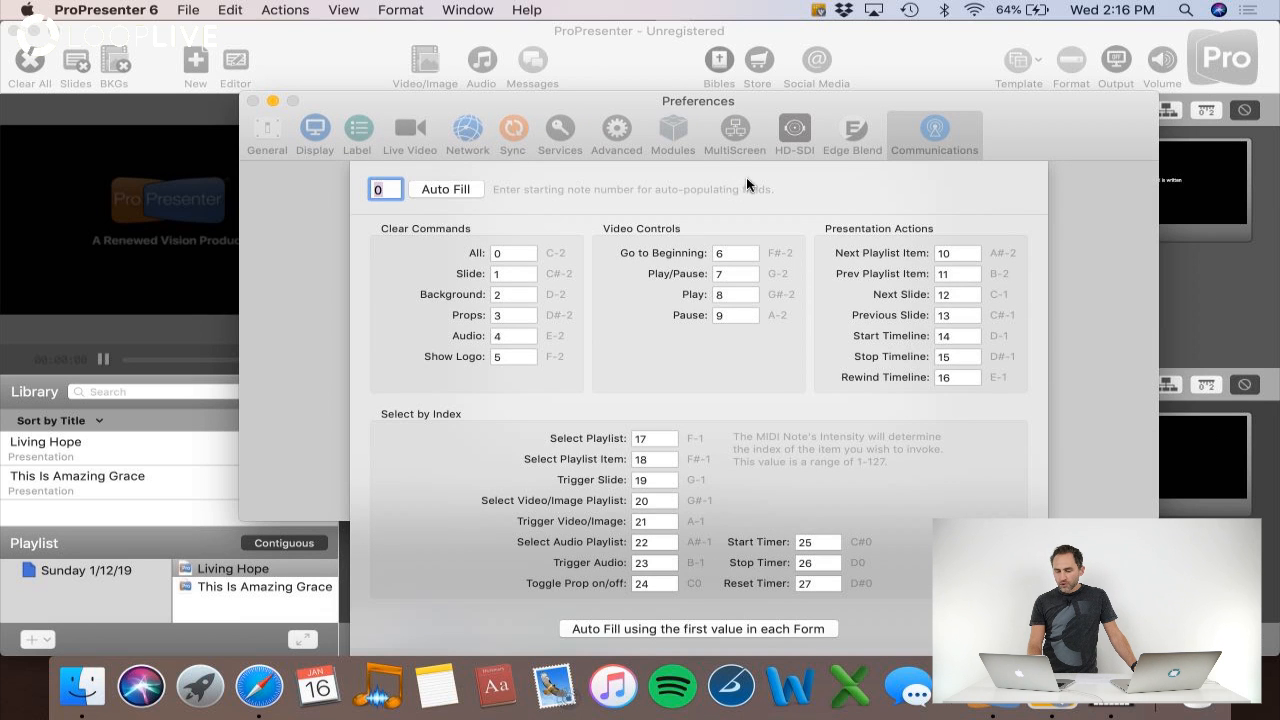
left_click_drag(663, 100, 640, 56)
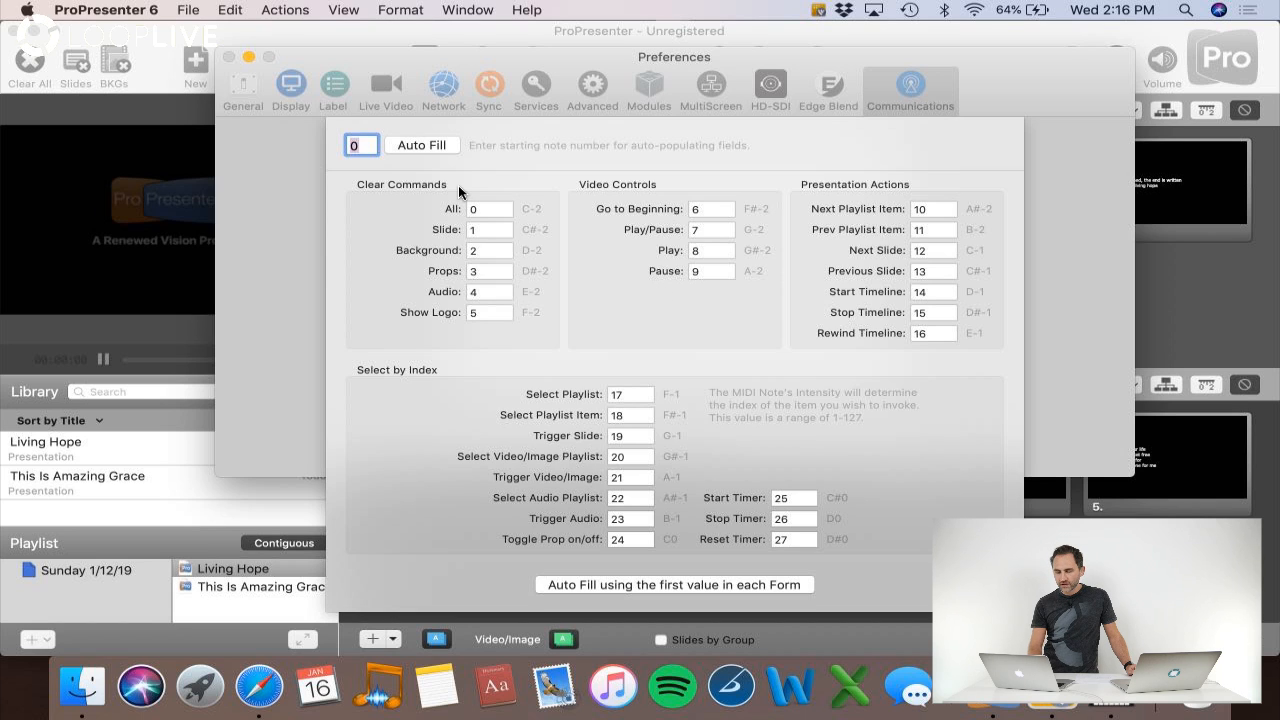
Step: Auto-fill the MIDI note mapping with 0 as the starting note number and close the mapping
left_click(360, 147)
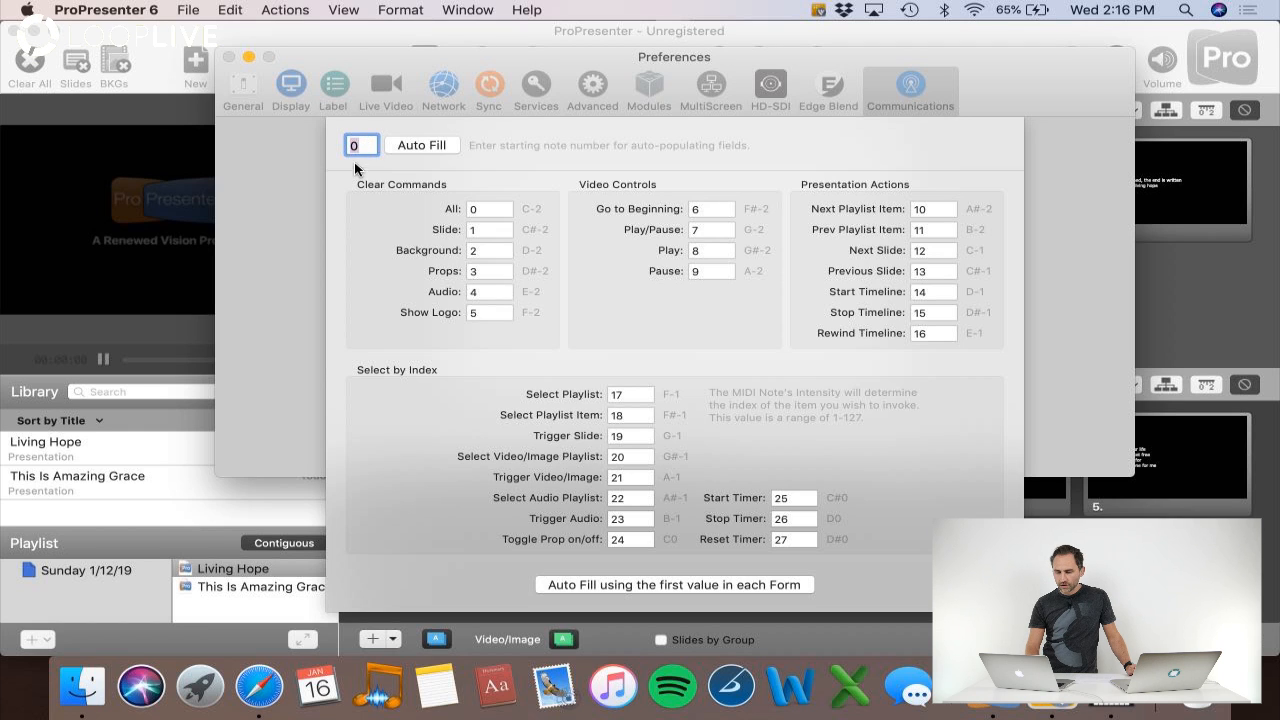
left_click(357, 146)
left_click(410, 146)
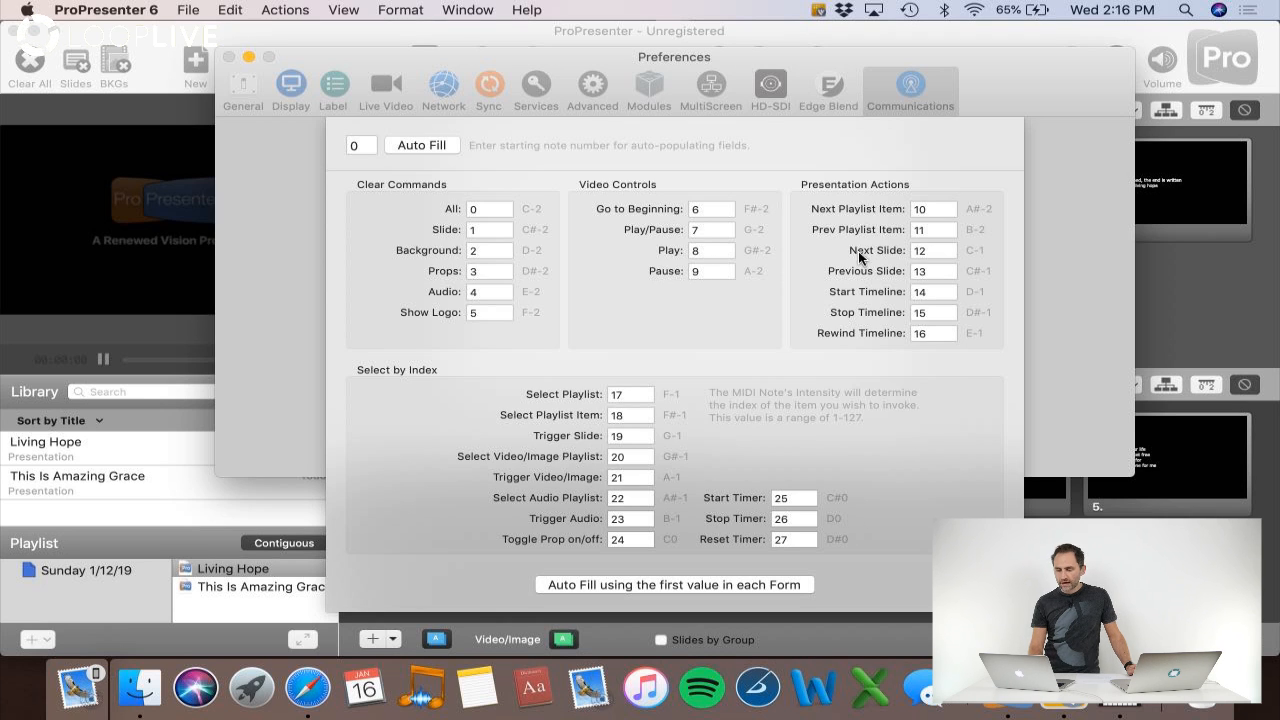
left_click(975, 585)
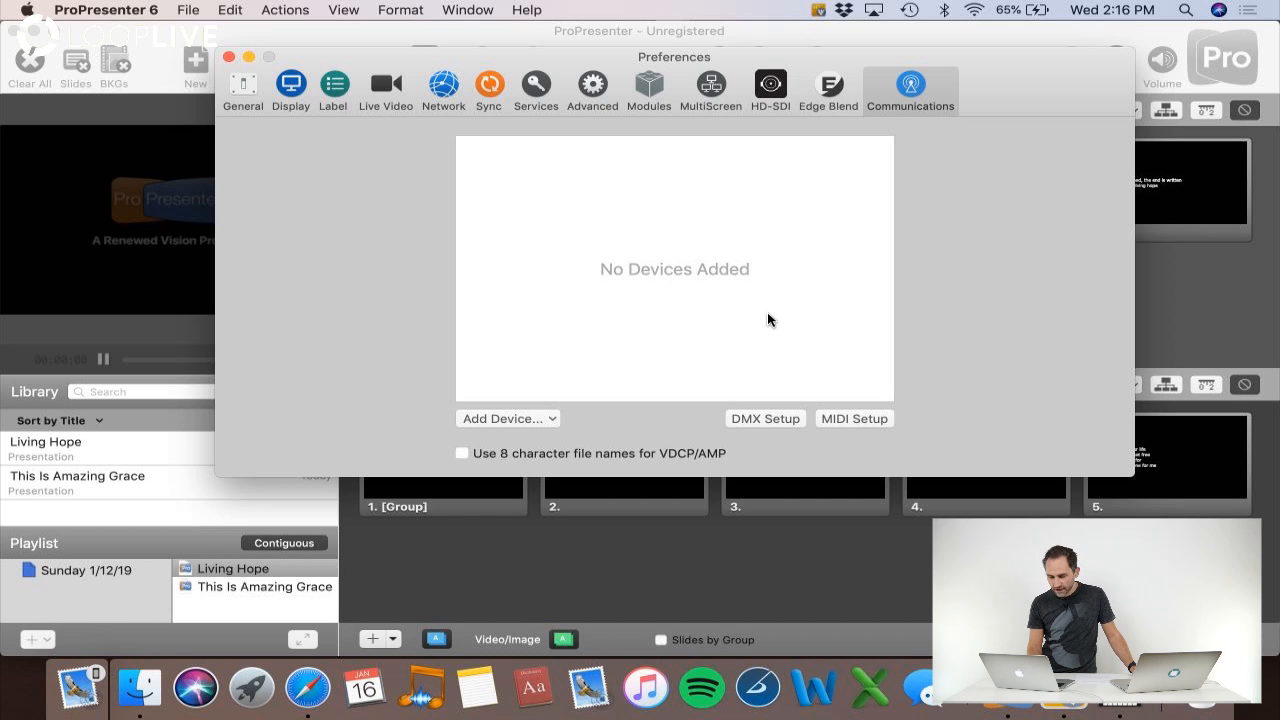
Step: Add a MIDI device to the Communications preferences, keeping CoreMIDI Device as its hardware
left_click(514, 419)
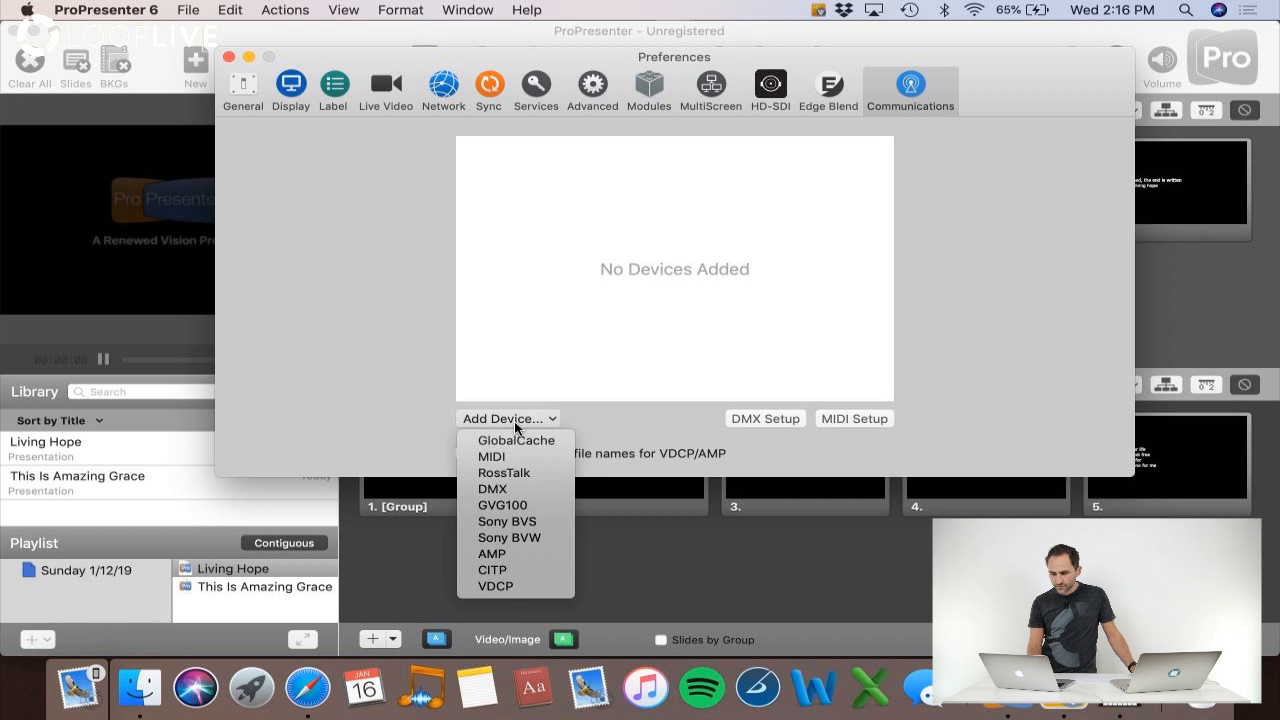
left_click(503, 457)
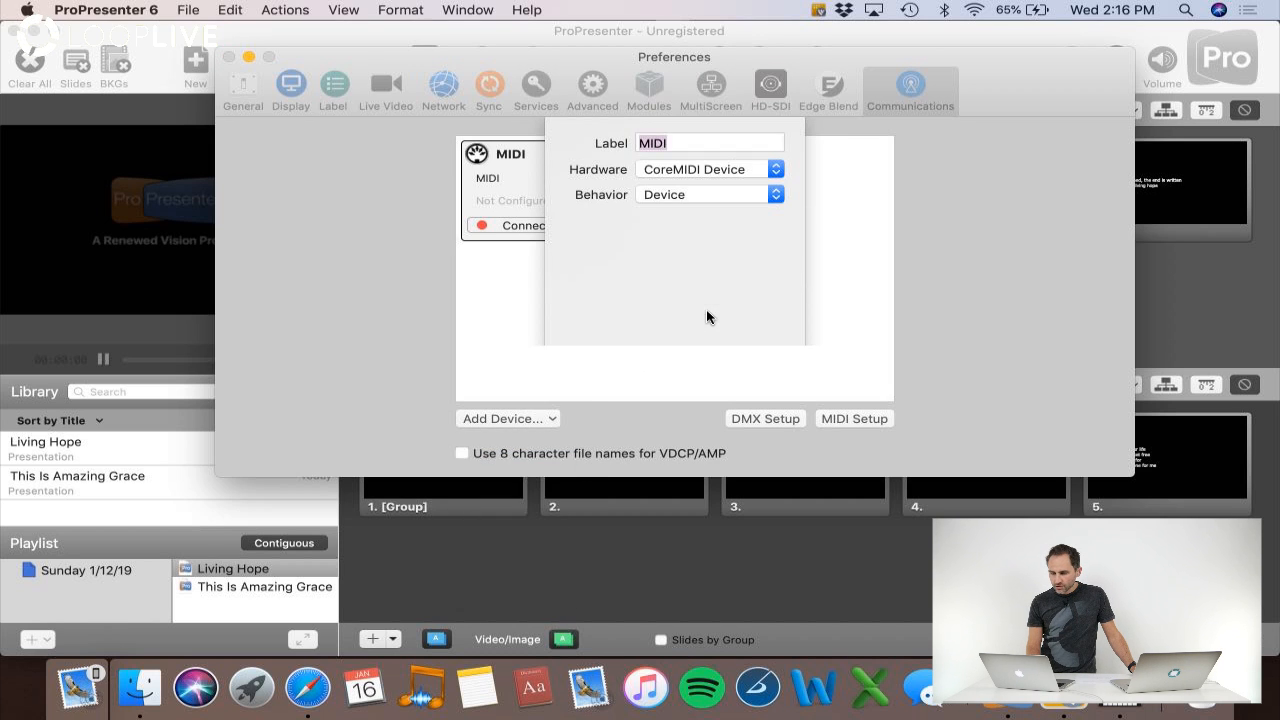
left_click(706, 171)
left_click(706, 171)
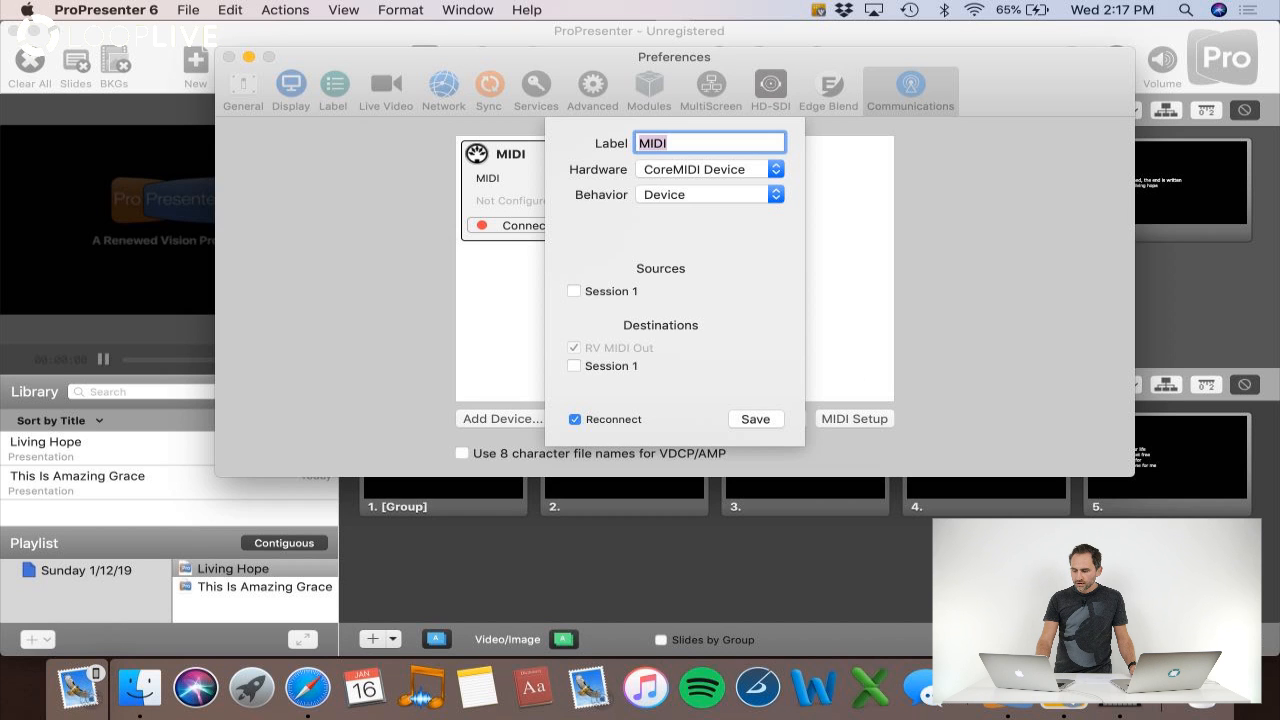
Step: Check Session 1 in the MIDI Network Setup of Audio MIDI Setup and return to the device settings in ProPresenter
left_click(854, 418)
left_click_drag(540, 152, 621, 348)
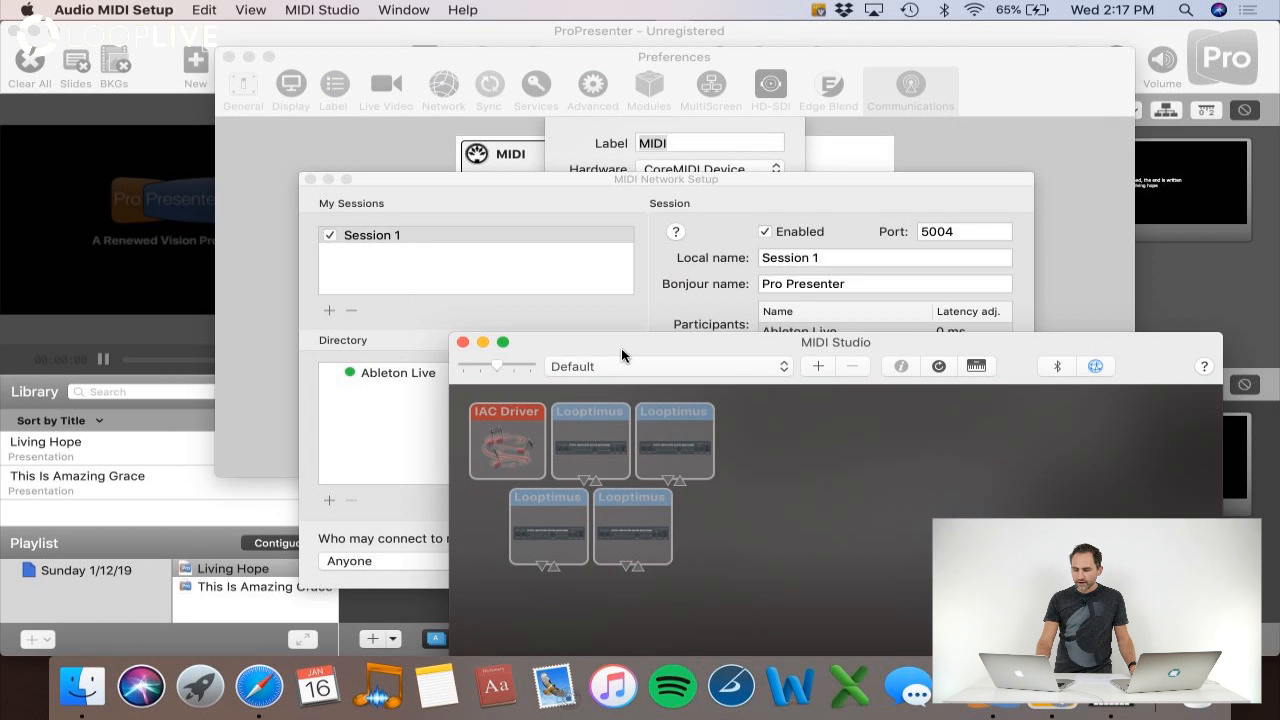
left_click(506, 182)
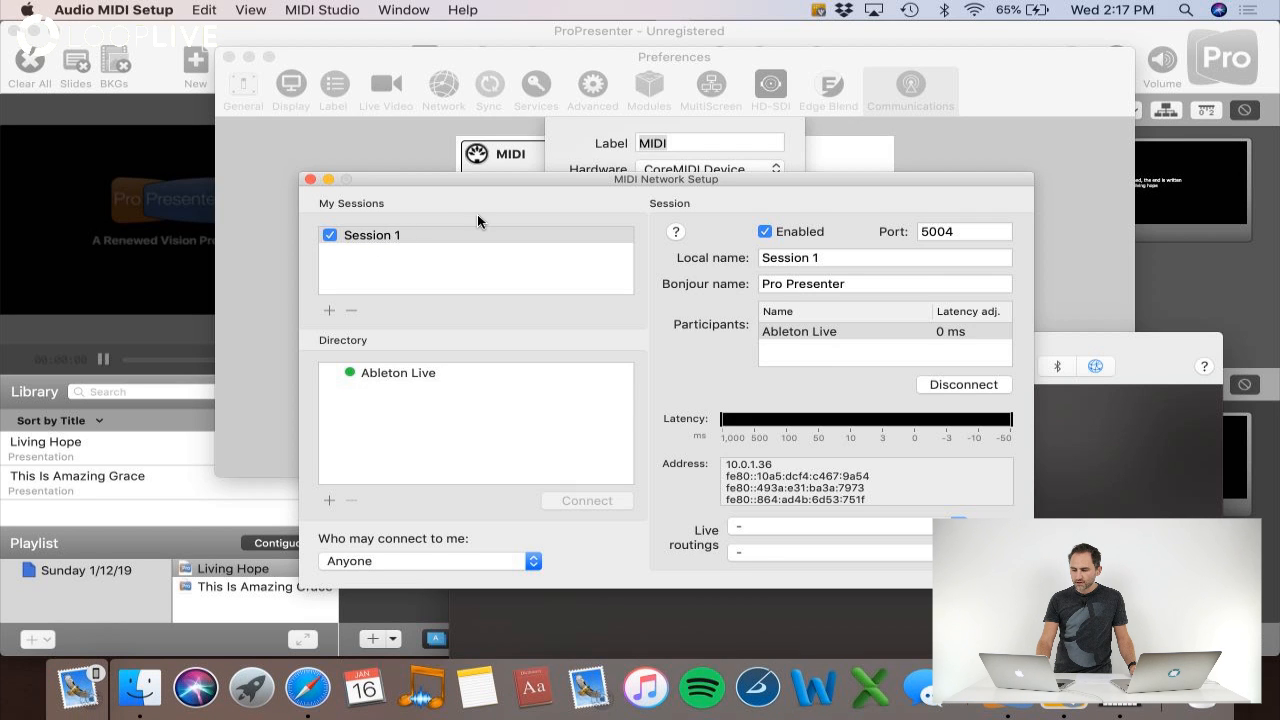
left_click(501, 59)
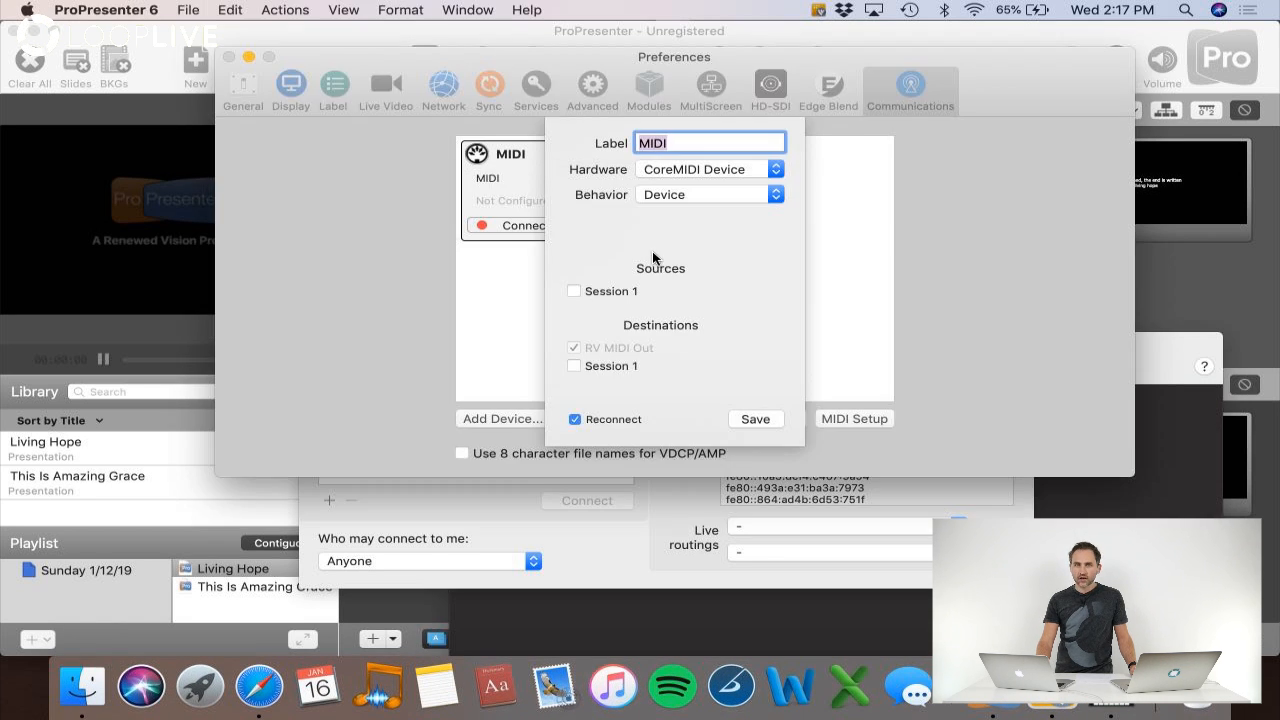
Step: Save the MIDI device with Session 1 as its source, connect it, and close the preferences
left_click(604, 294)
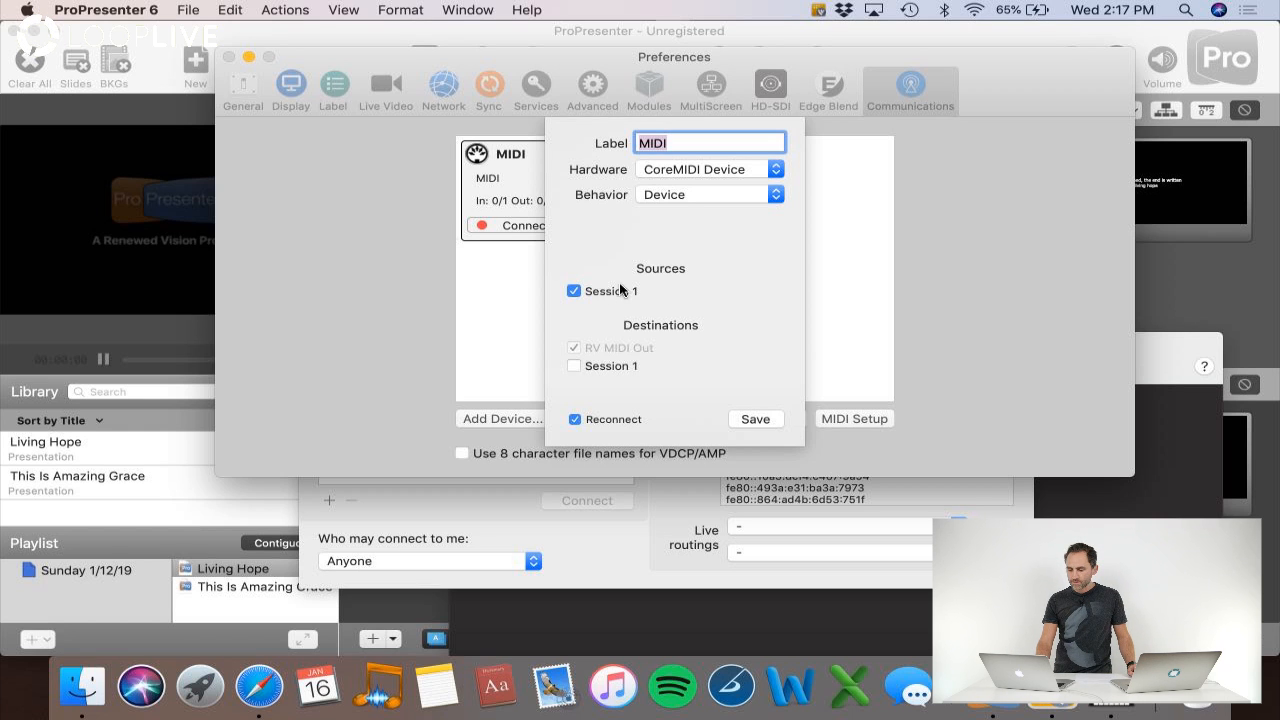
left_click(751, 424)
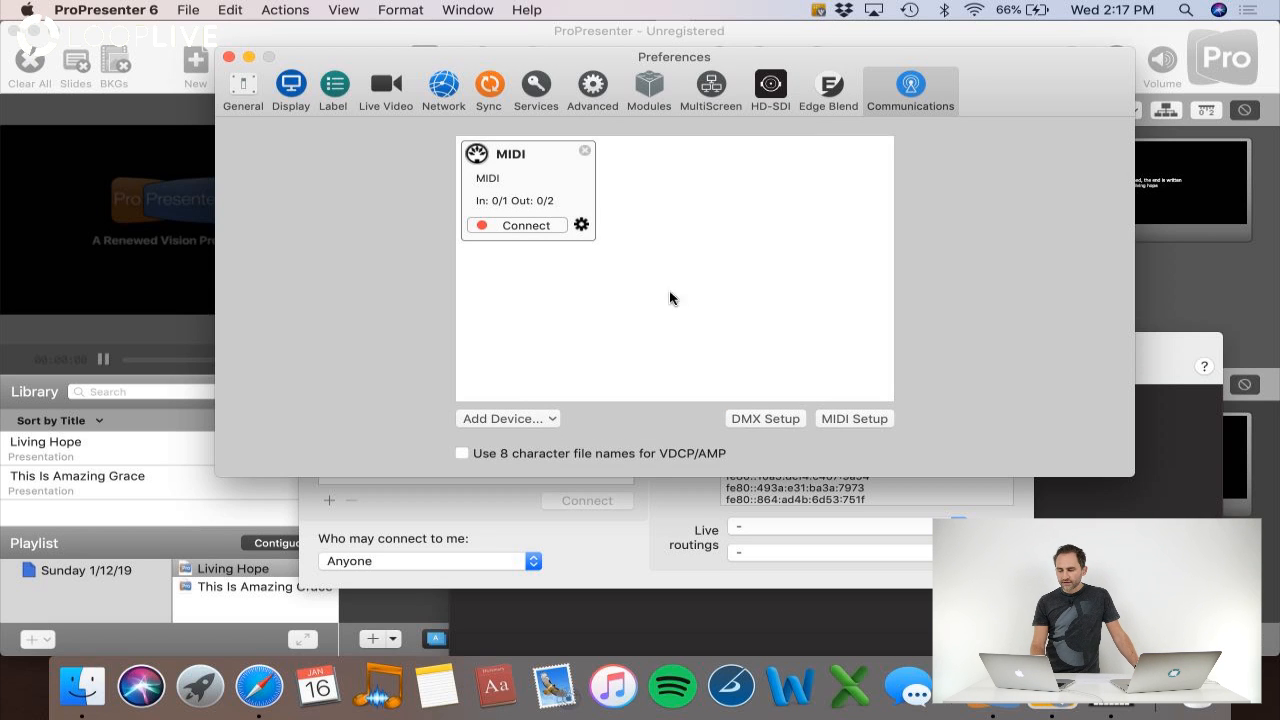
left_click(519, 226)
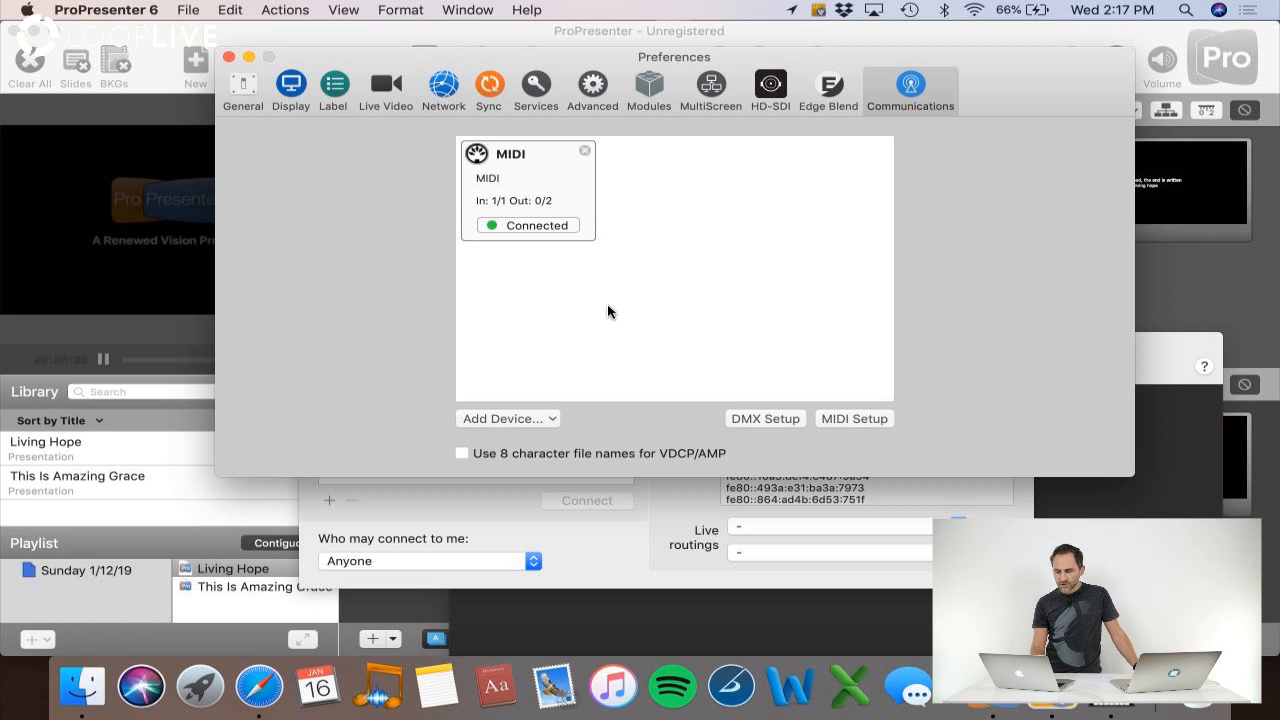
left_click(228, 60)
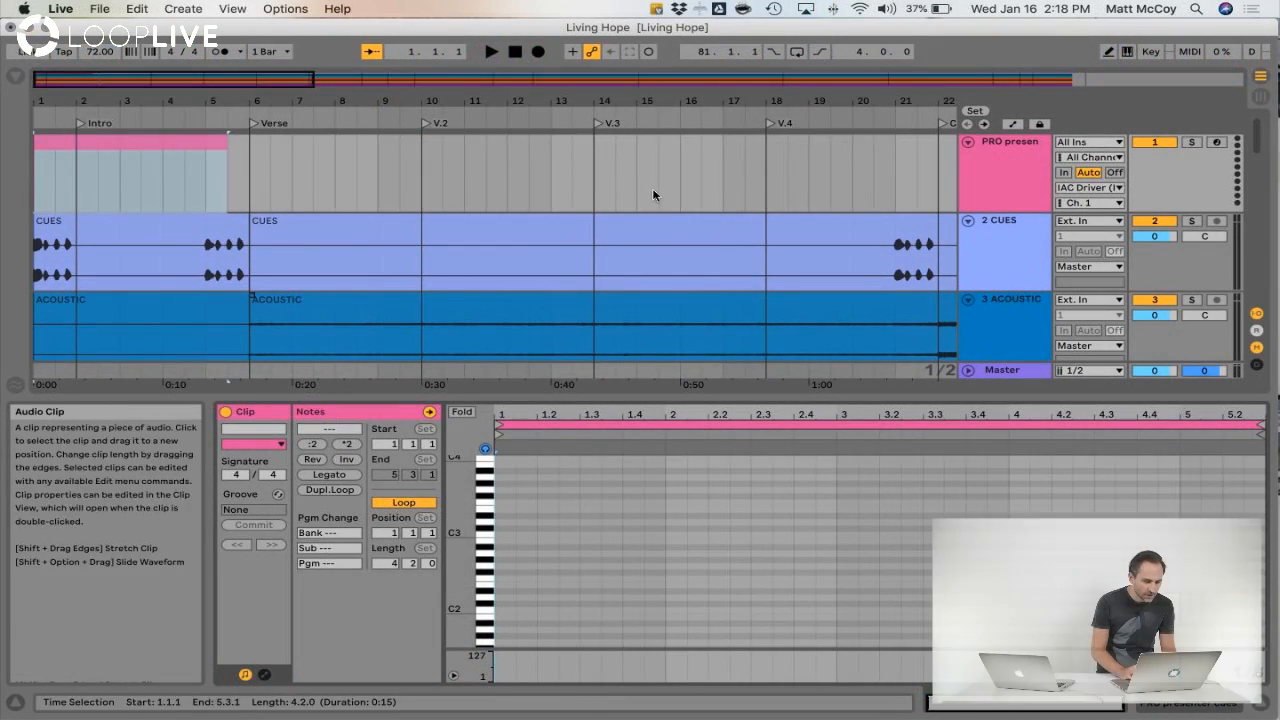
Step: In Ableton Live, shorten the MIDI clip on the PRO presenter cues track to one bar, from 1.1.1 to 2.1.1, and select it
left_click(154, 166)
left_click_drag(200, 100, 90, 130)
left_click_drag(38, 98, 38, 102)
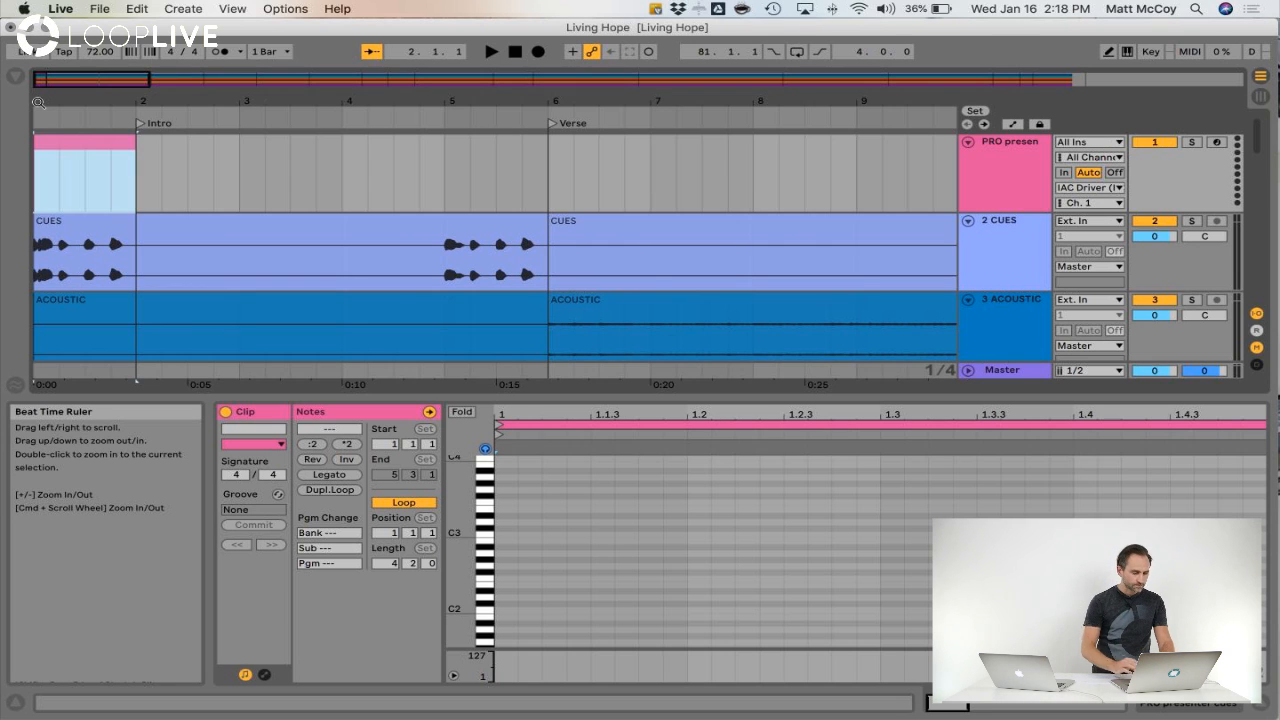
left_click_drag(38, 102, 135, 152)
left_click(277, 163)
left_click(106, 140)
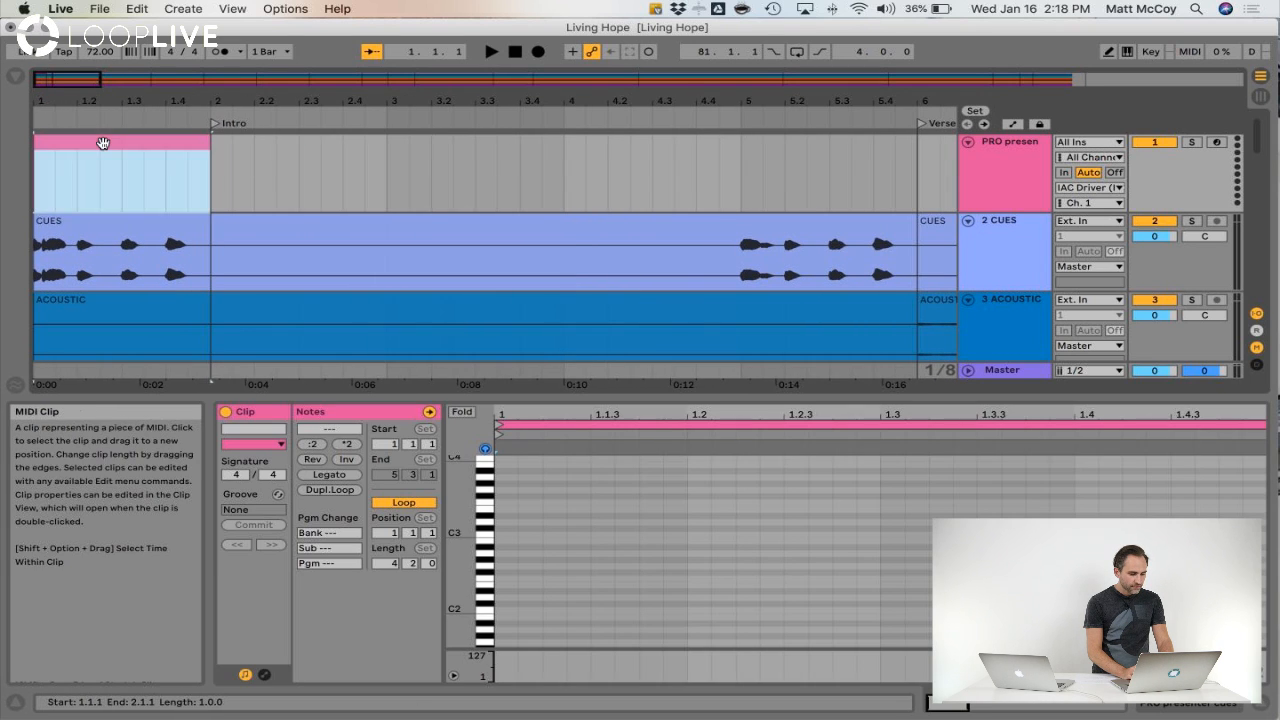
Step: Enlarge the note editor, turn on draw mode, and draw a G2 note at the start of the MIDI clip
left_click_drag(598, 396, 598, 351)
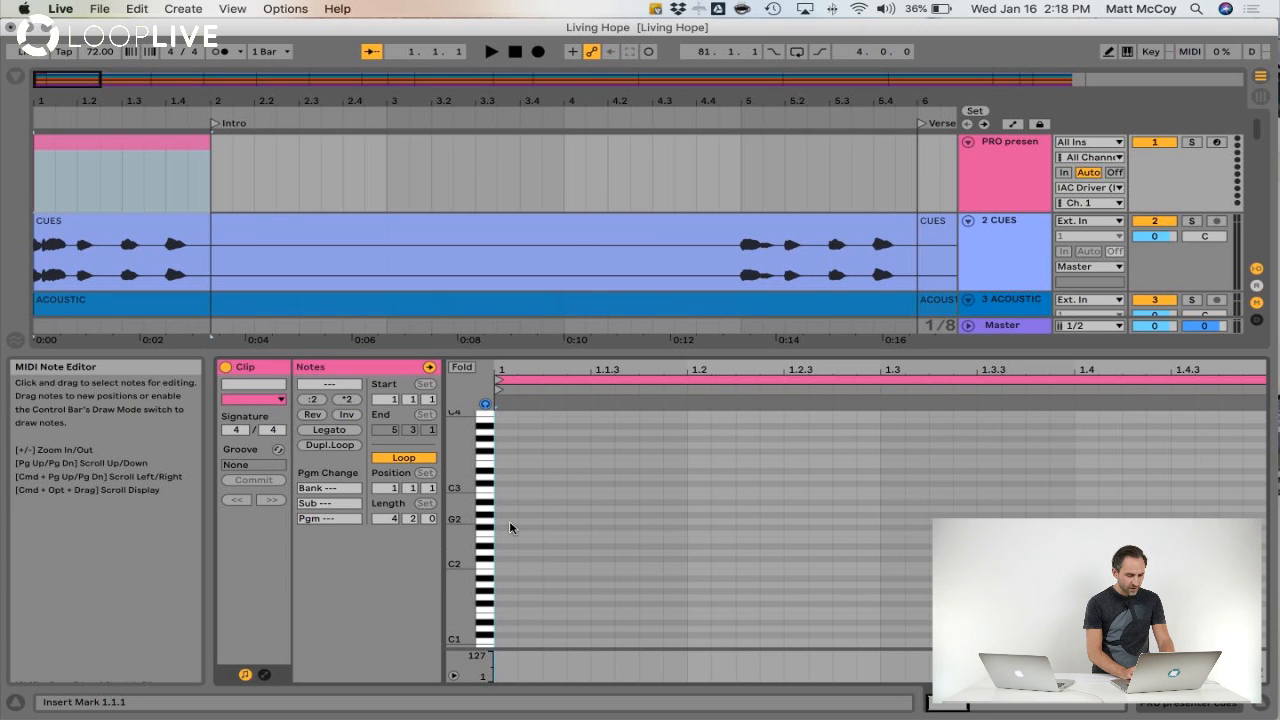
key("b")
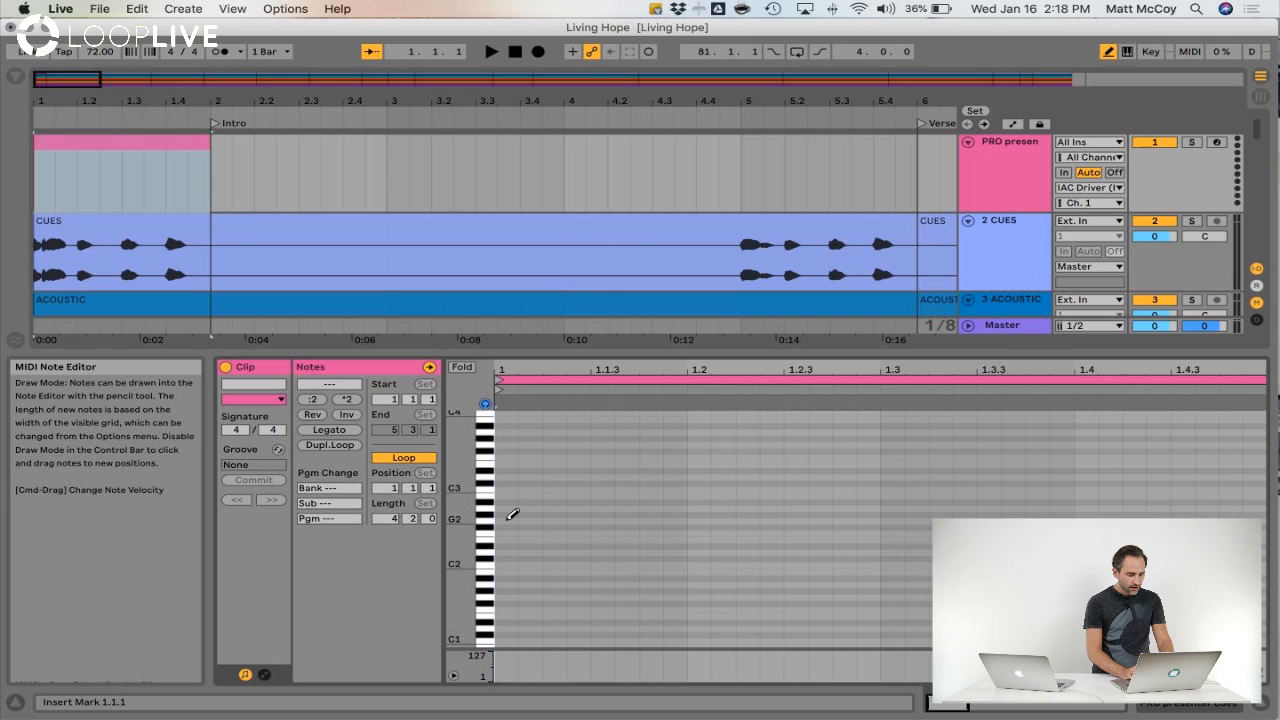
left_click(508, 519)
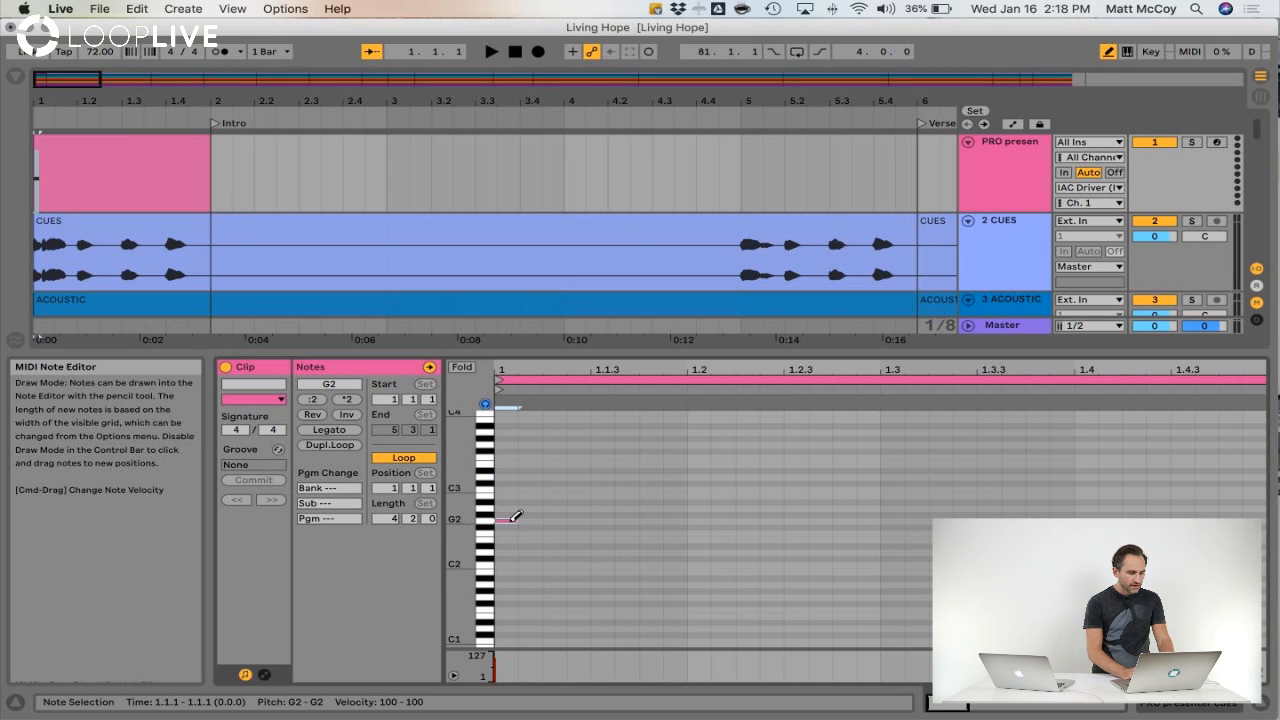
Step: Shorten the cue clip and place it from 1.4.3 to 2.3.1 across the Intro marker, testing it with playback from 1.4.1
mouse_move(210, 160)
left_mouse_down()
mouse_move(143, 155)
mouse_move(225, 147)
left_mouse_up()
left_click(170, 155)
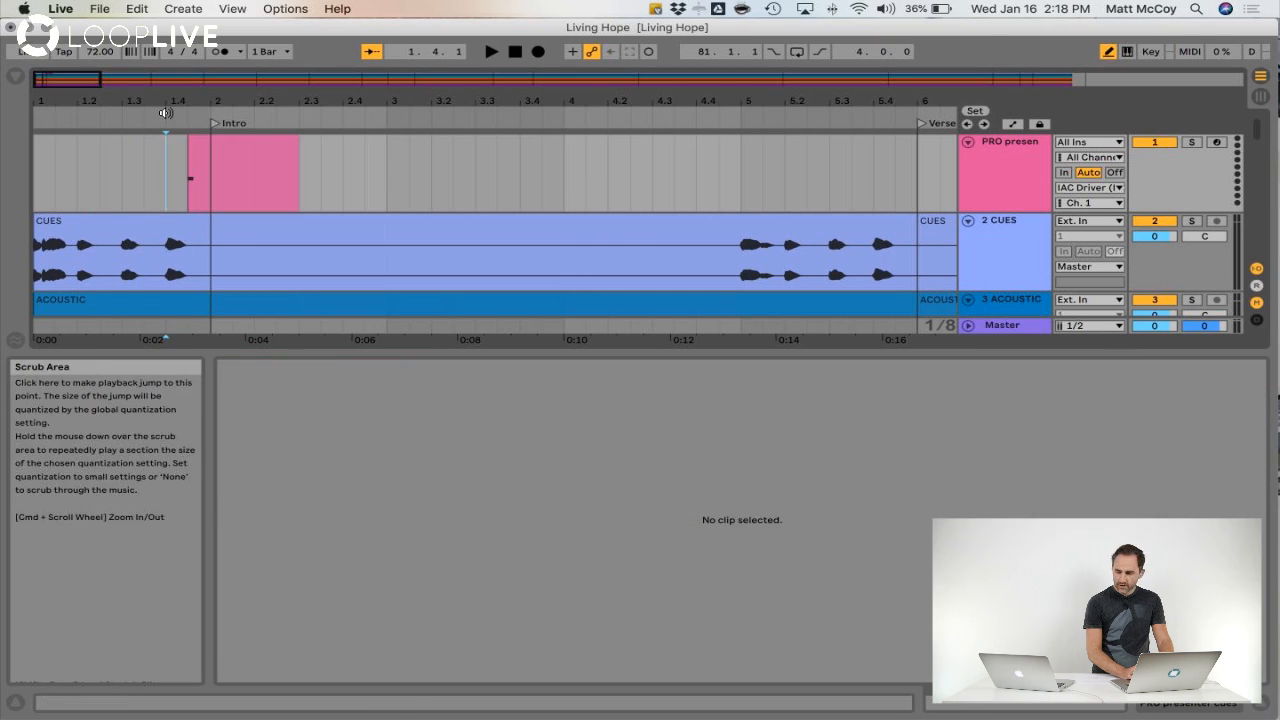
left_click(165, 113)
key("space")
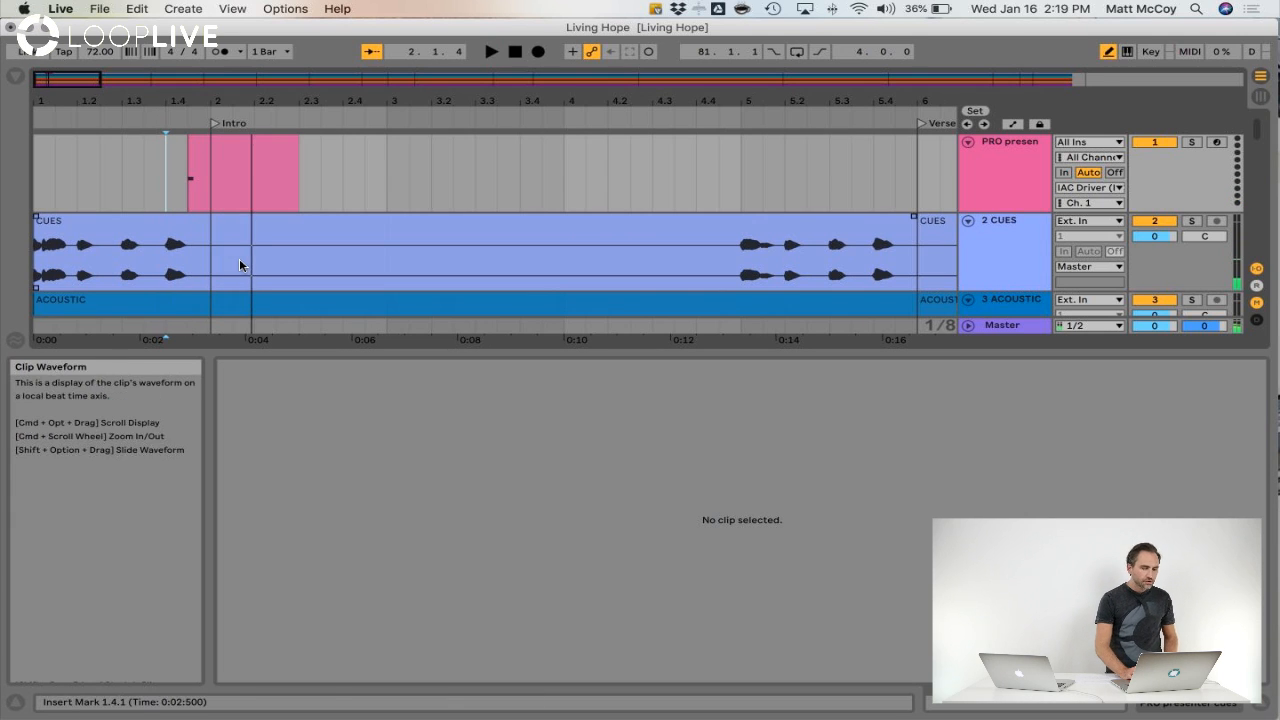
double_click(208, 155)
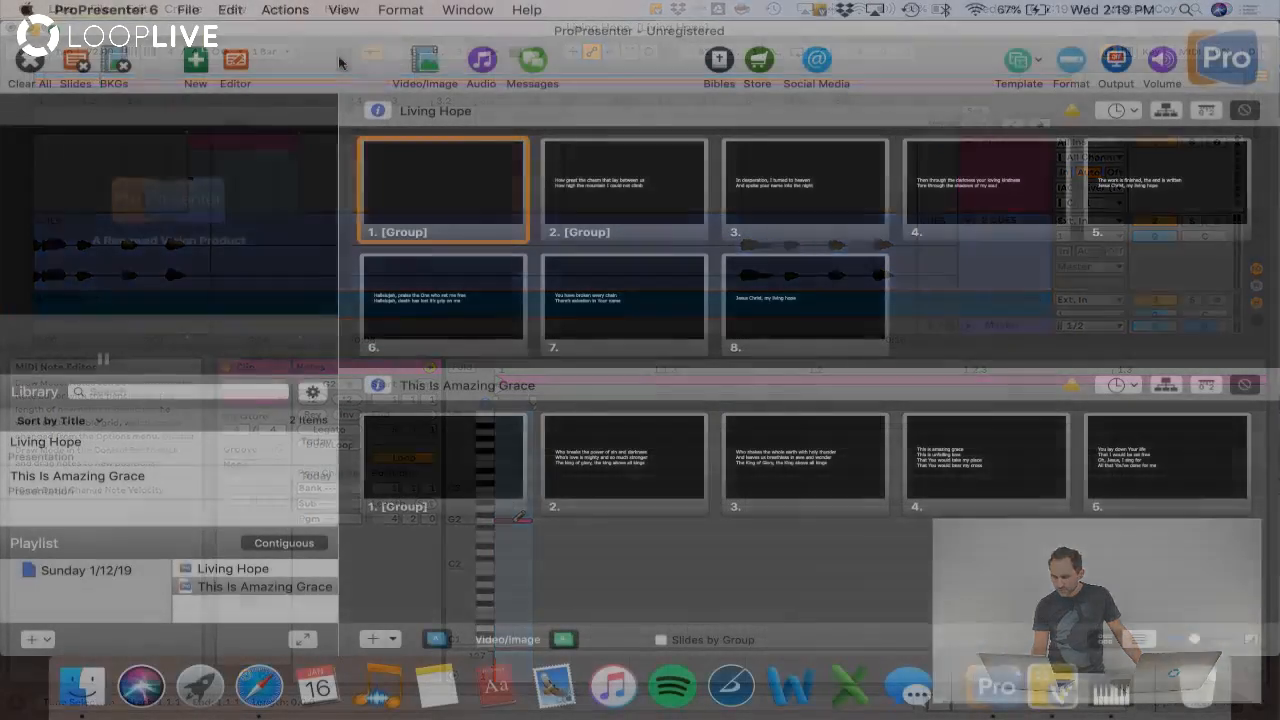
Step: In ProPresenter, check the note numbers assigned to each action in the Communications MIDI setup, and close the preferences
left_click(140, 15)
left_click(110, 59)
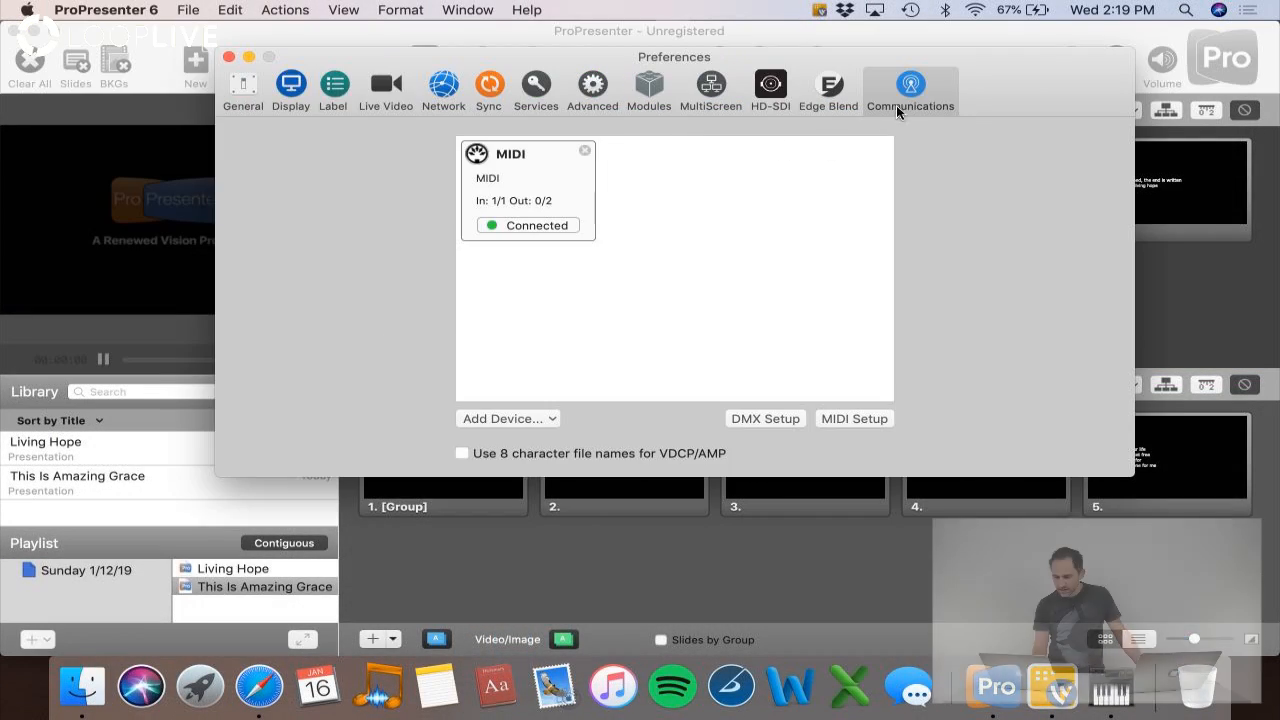
left_click(852, 420)
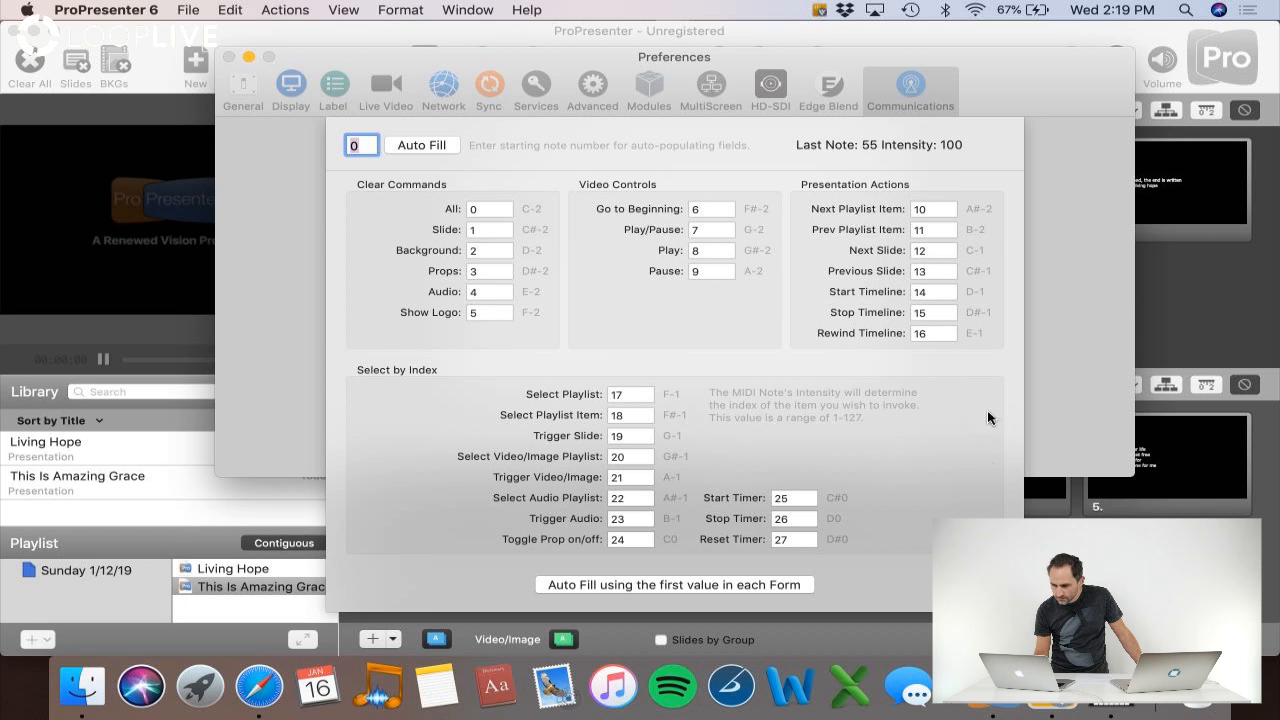
key("Return")
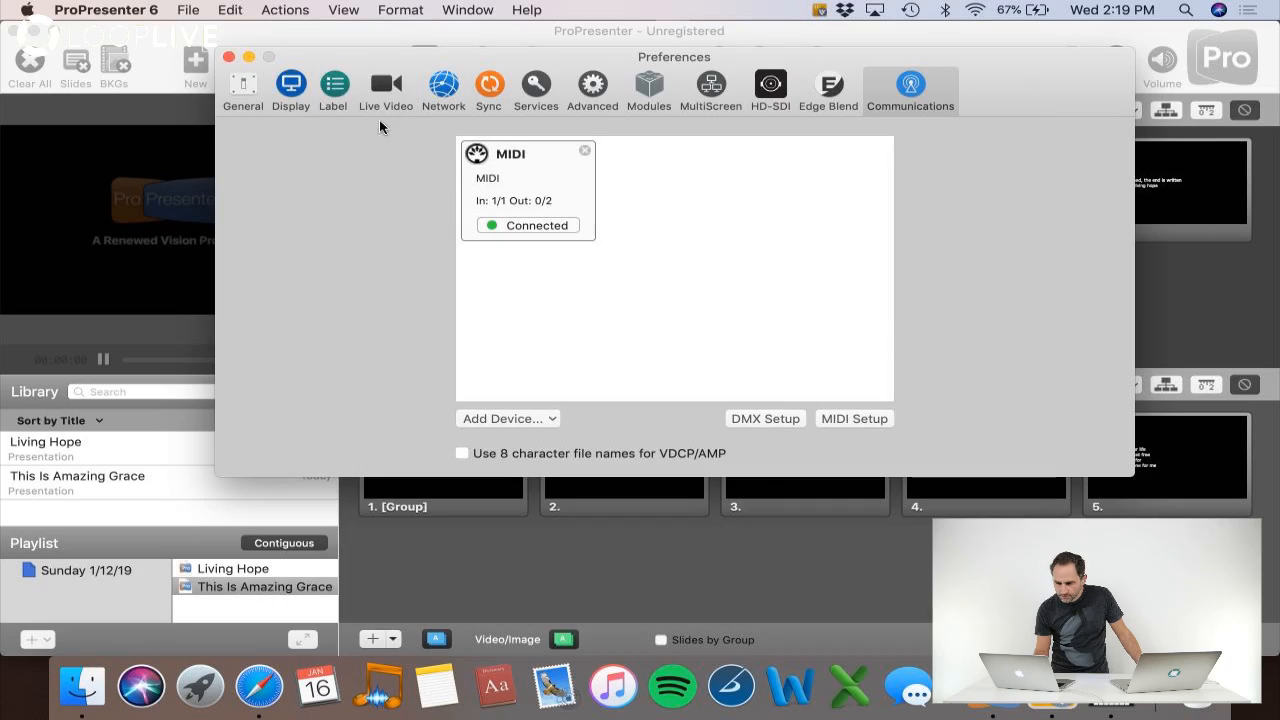
left_click(229, 57)
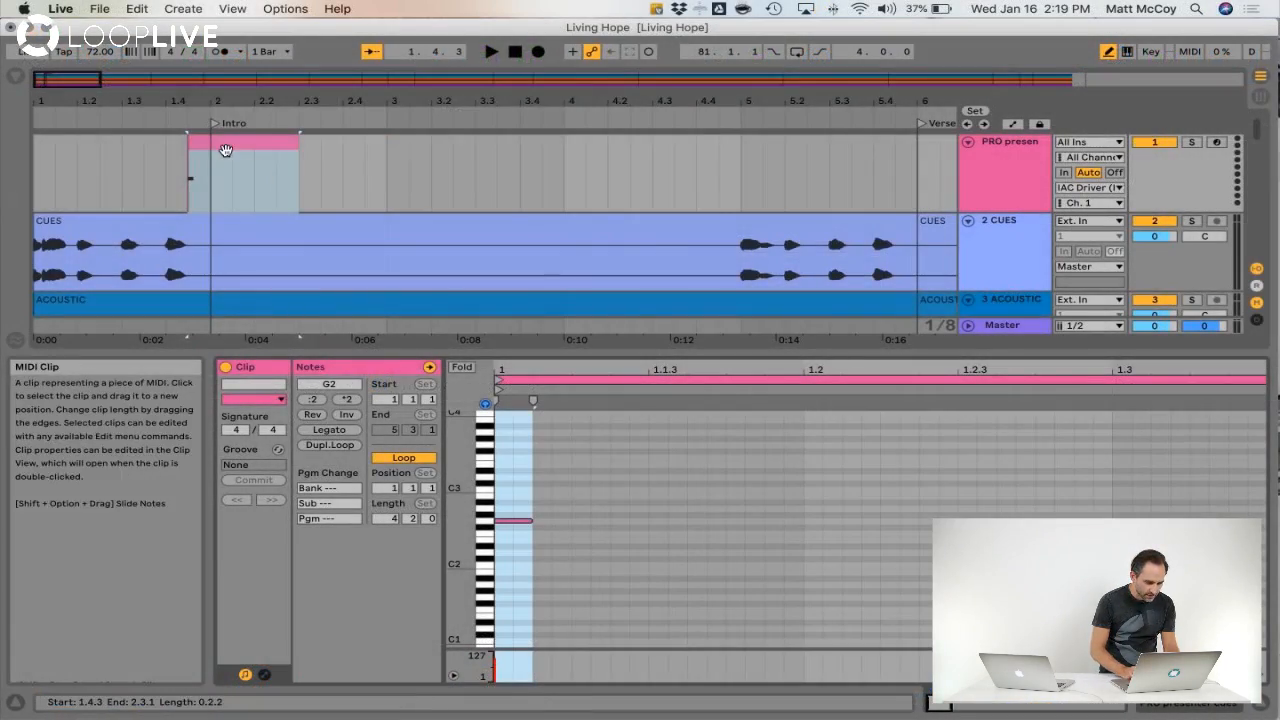
Step: In Ableton Live, replace the clip's G2 note with a C1 note at 1.1.1 and test it with playback
left_click(518, 520)
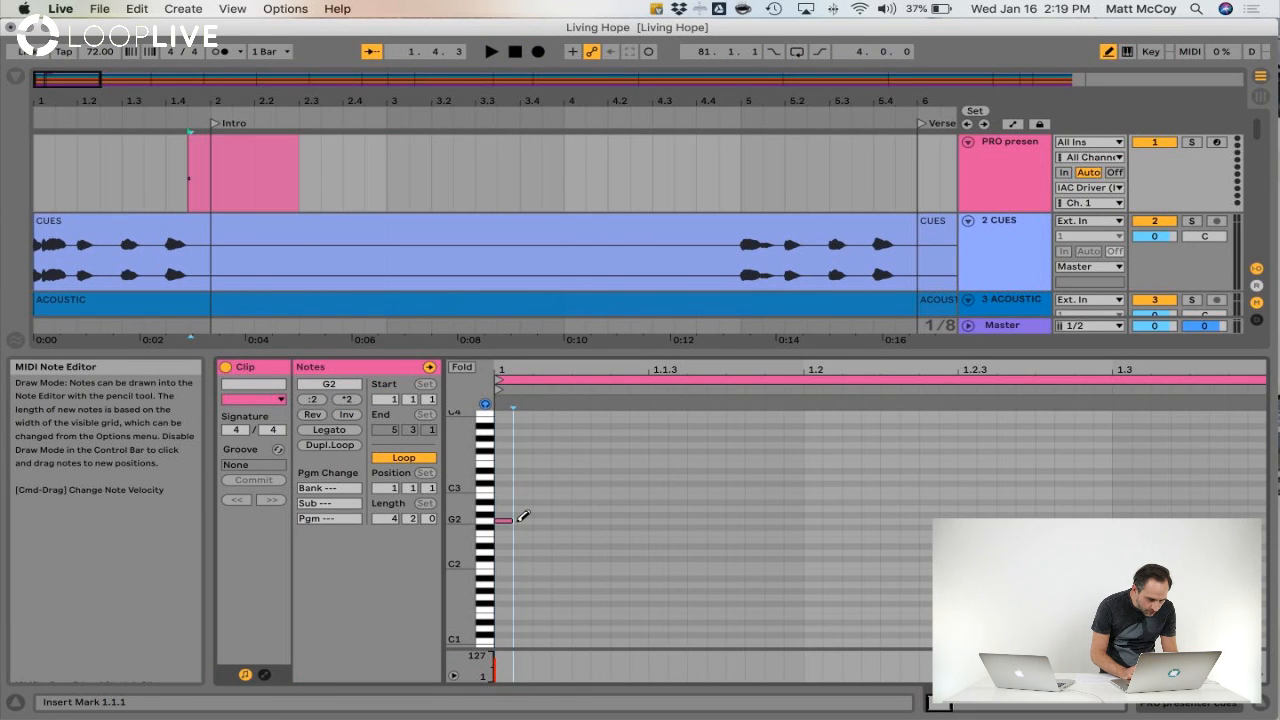
scroll(522, 516, "up", 8)
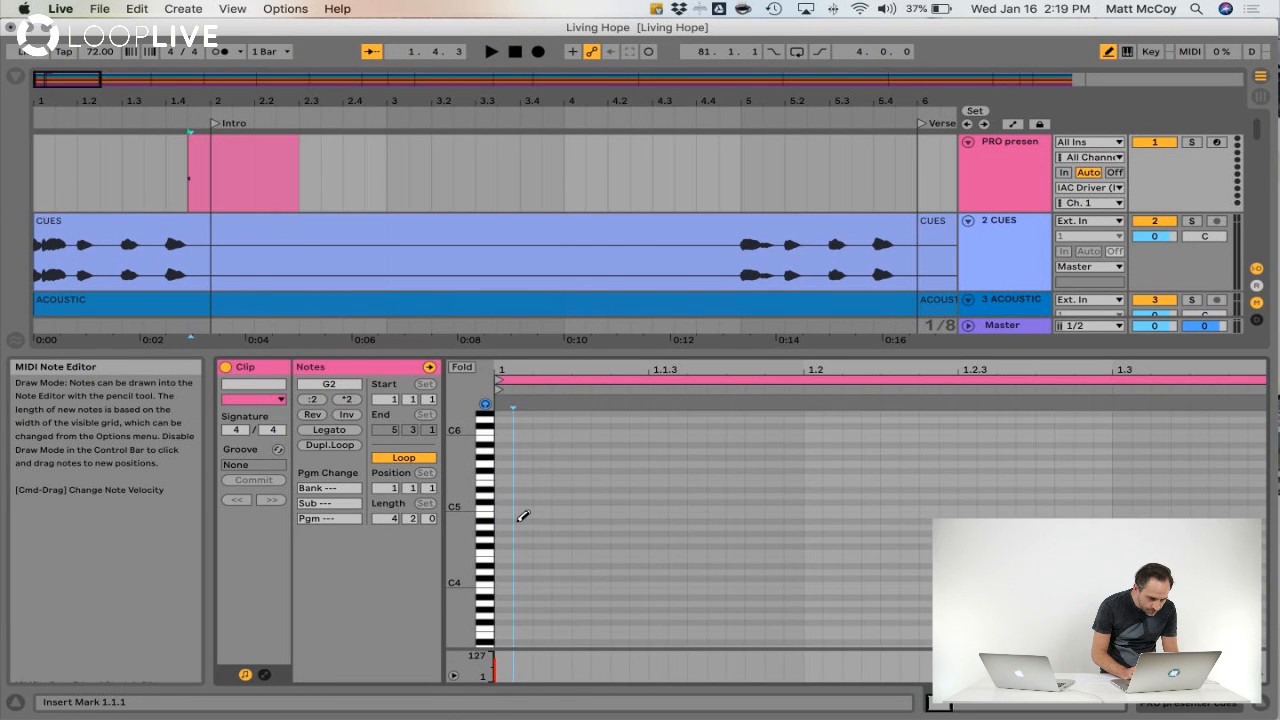
scroll(522, 516, "down", 7)
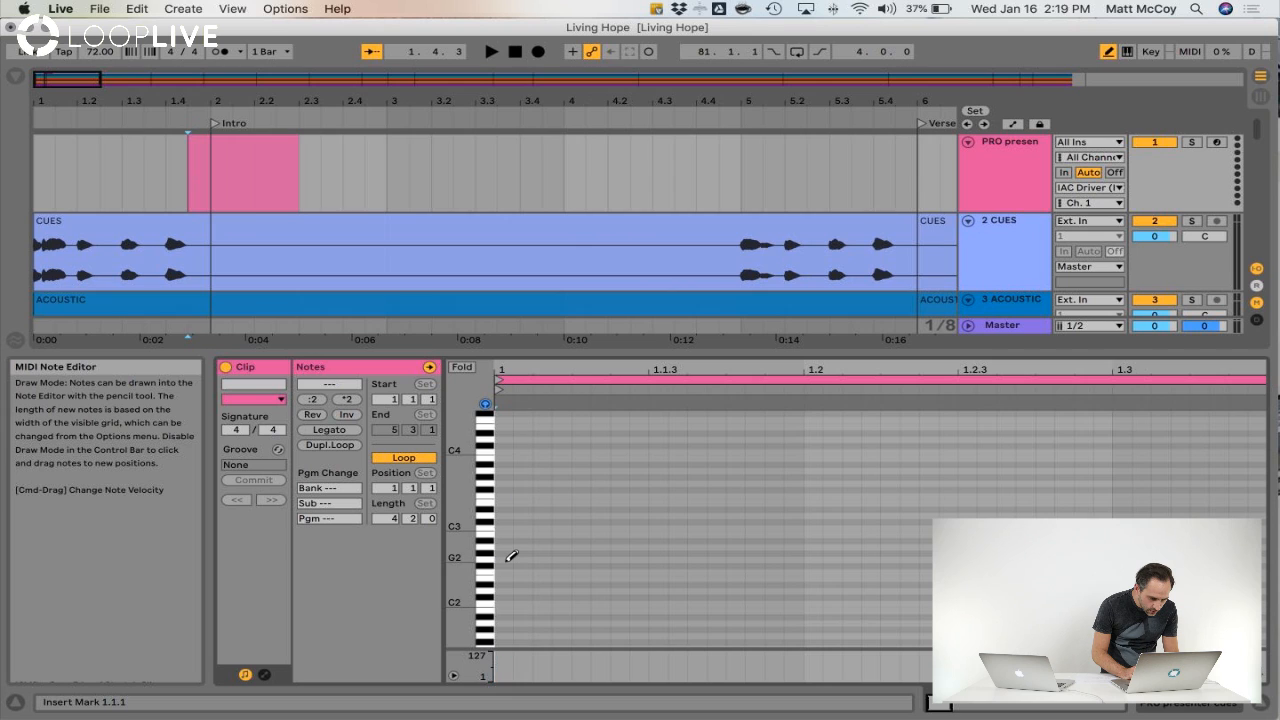
scroll(510, 556, "down", 5)
left_click(512, 490)
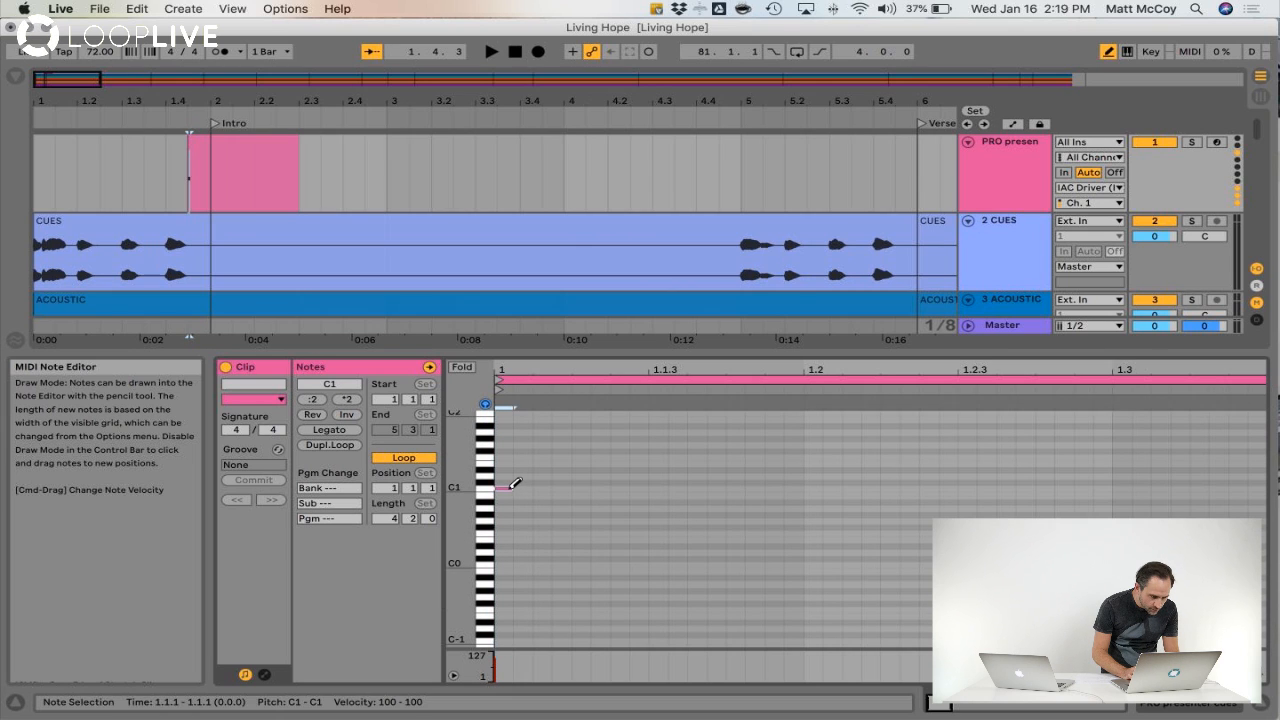
left_click(190, 200)
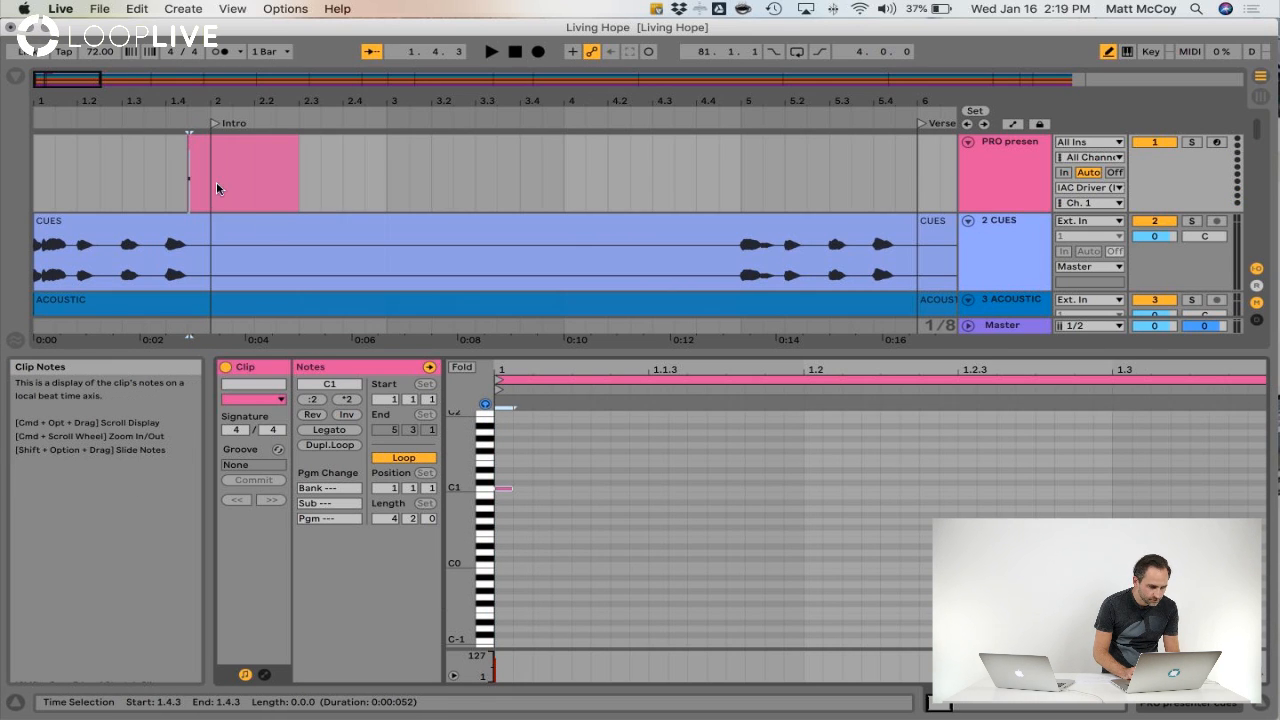
key("space")
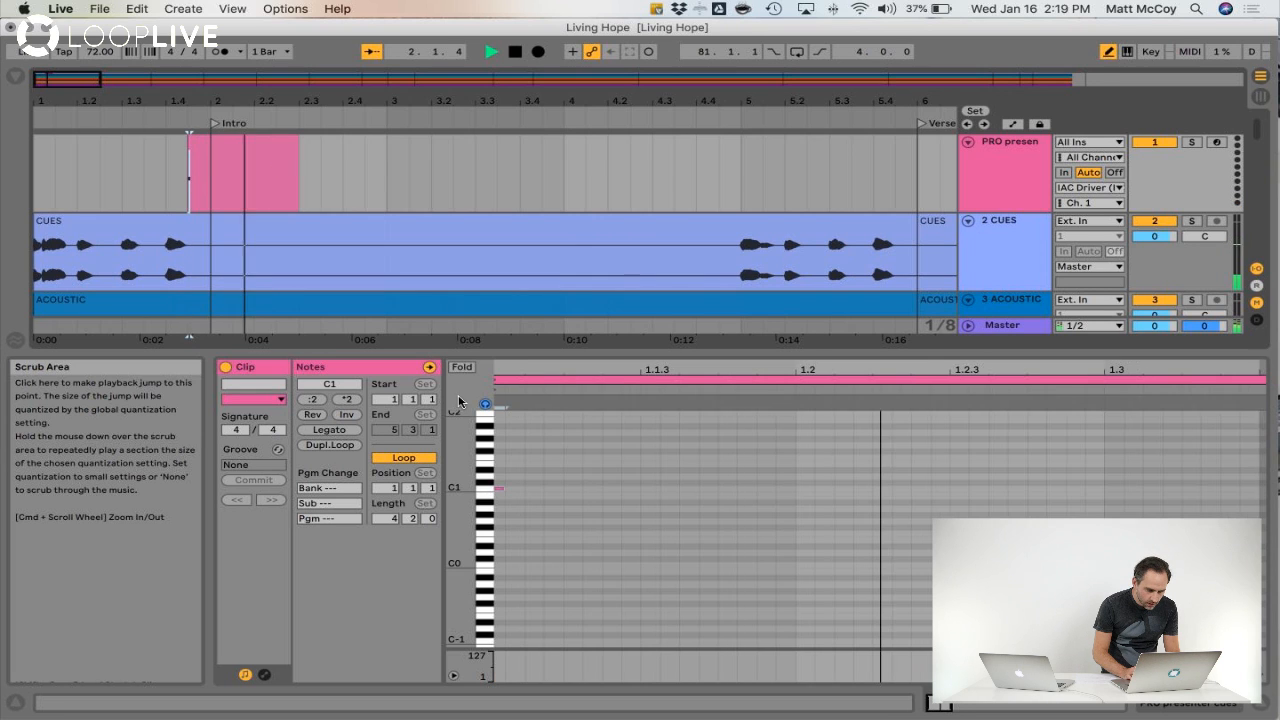
key("space")
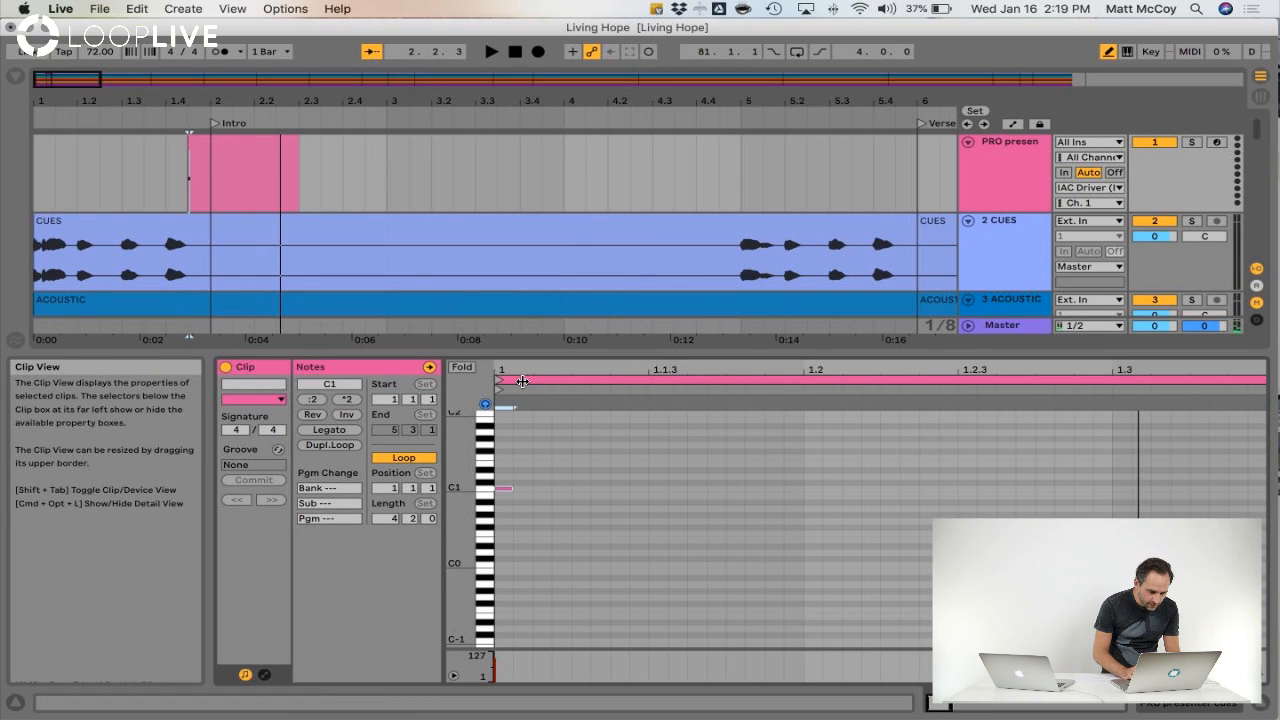
Step: Replace the C1 note with a B0 note at the start of the clip and play it back as a test
left_click_drag(522, 381, 507, 480)
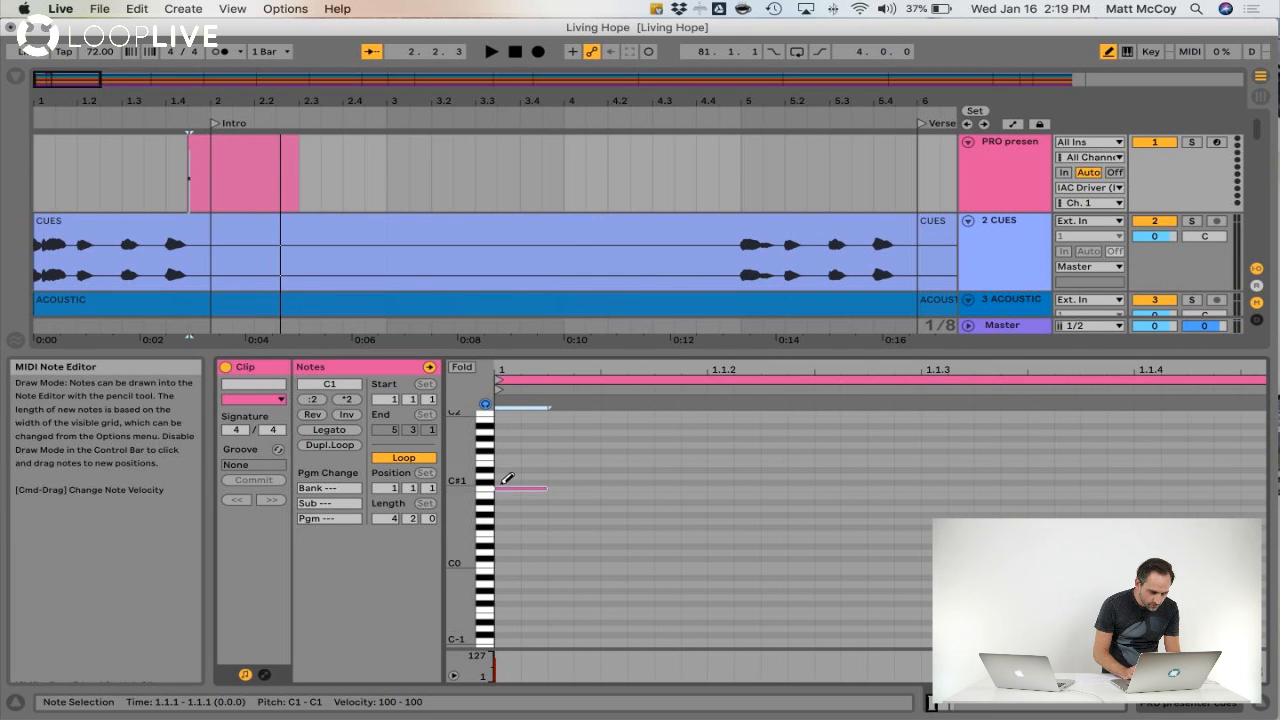
left_click(507, 480)
left_click(170, 116)
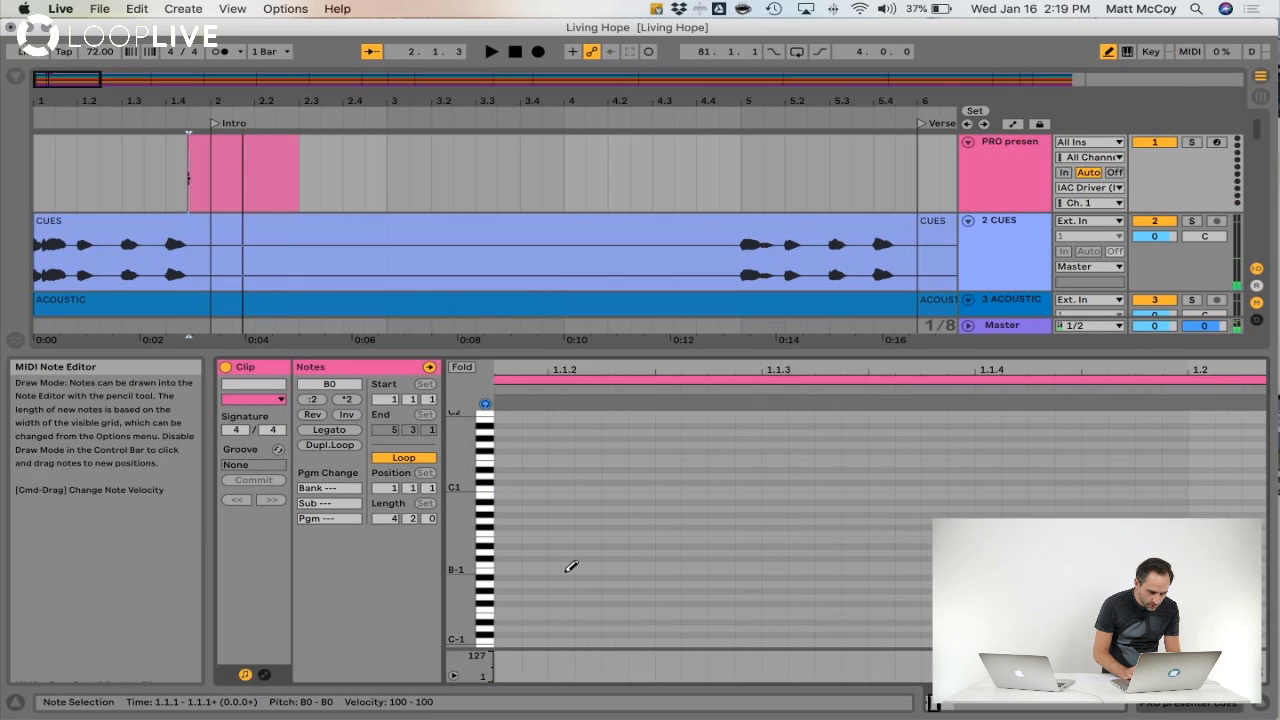
key("space")
Step: Replace the B0 note with a C-1 note at the clip's start and play the clip to test the Next Slide trigger
left_click(520, 490)
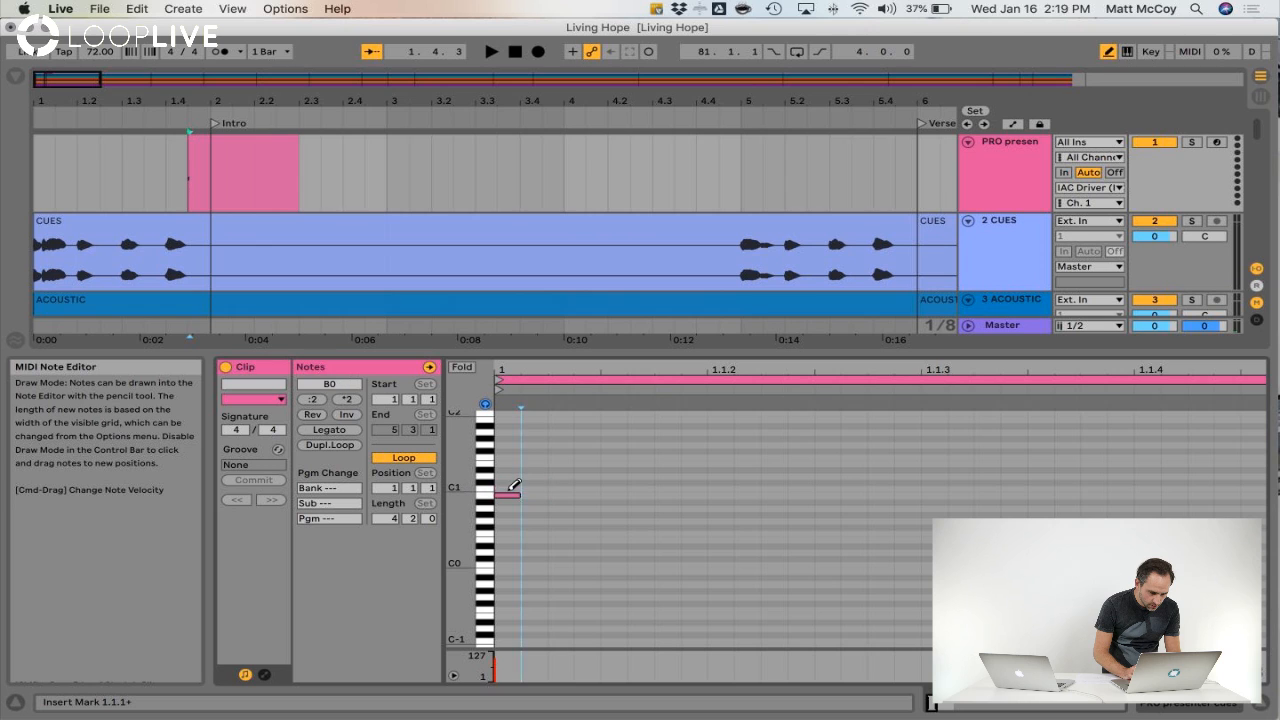
scroll(510, 480, "down", 1)
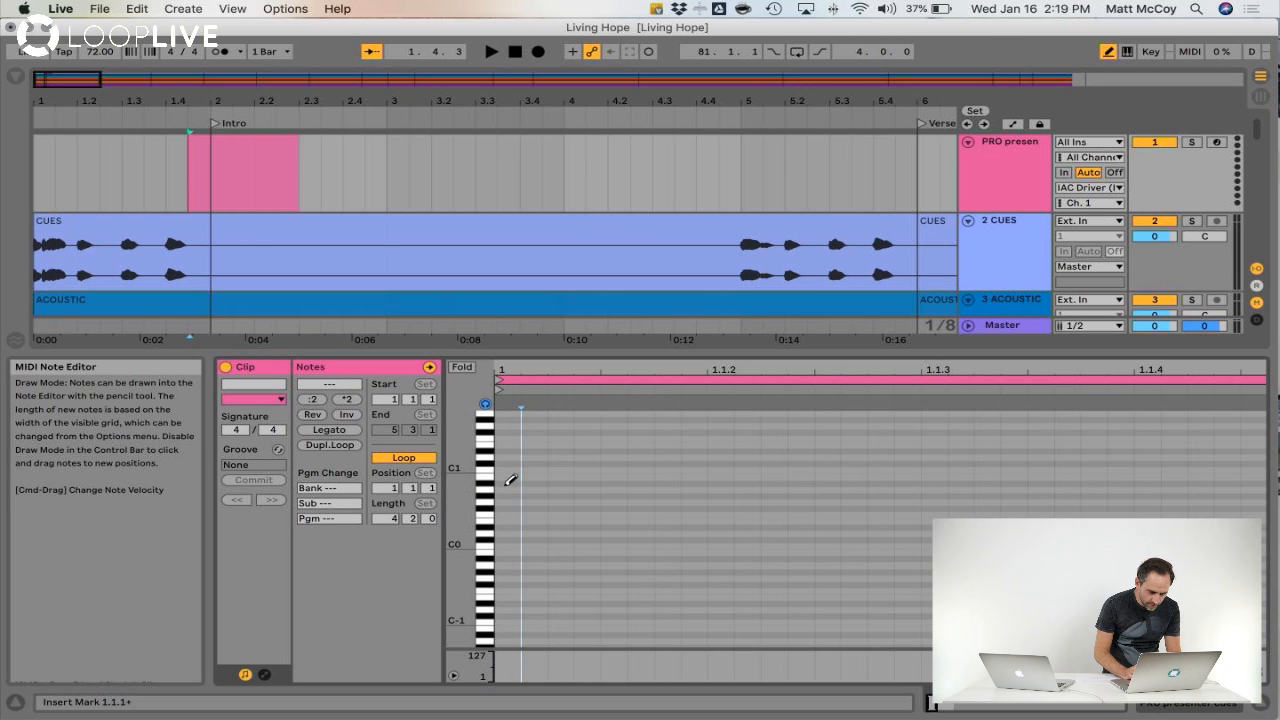
left_click(508, 620)
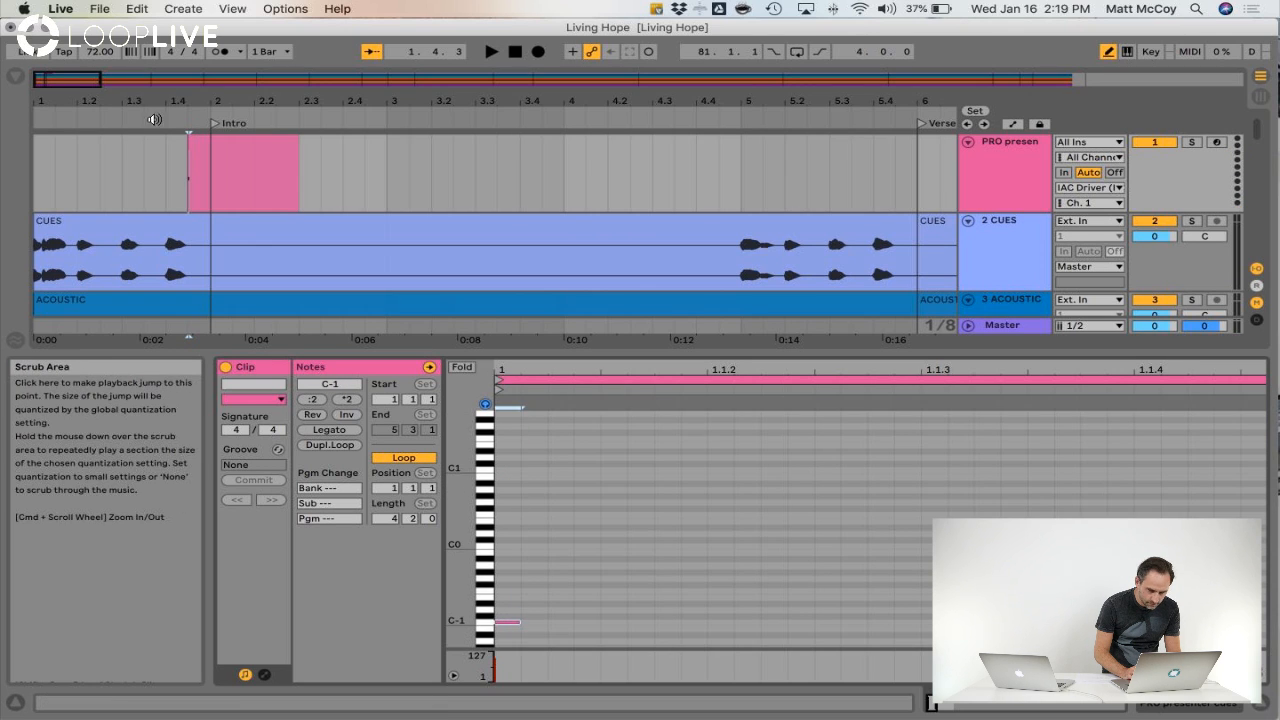
key("space")
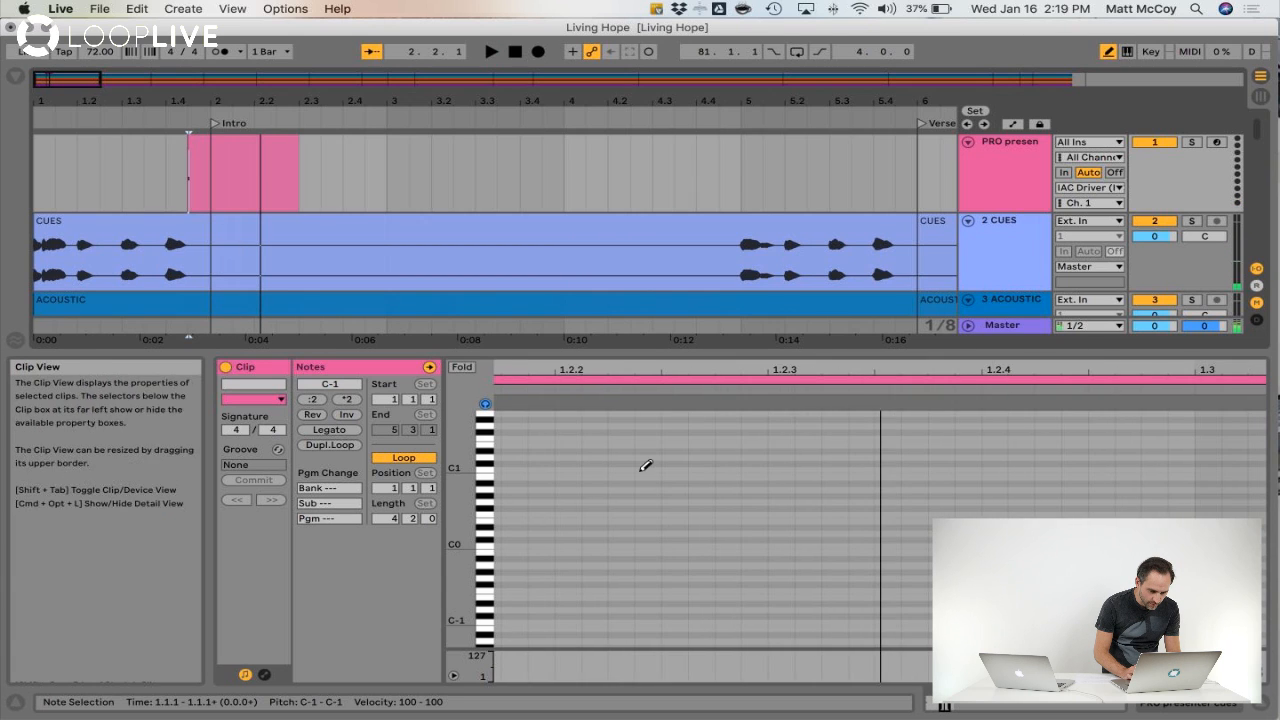
key("space")
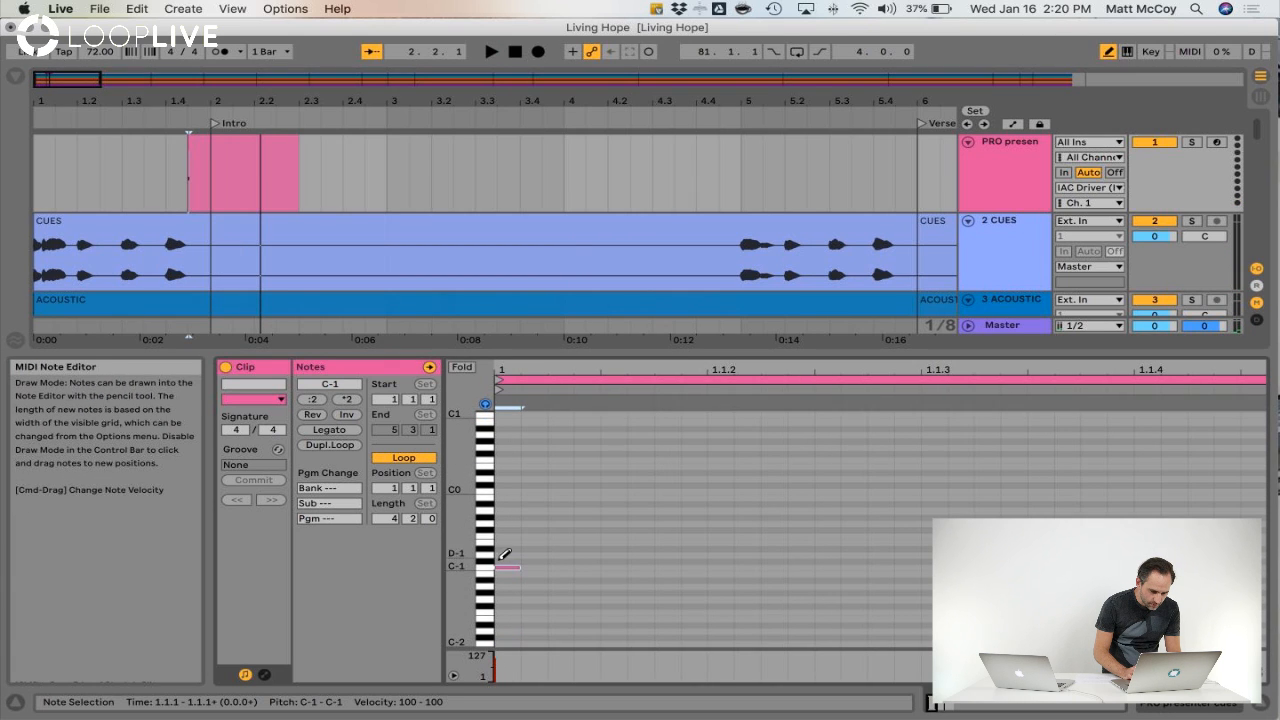
left_click(514, 563)
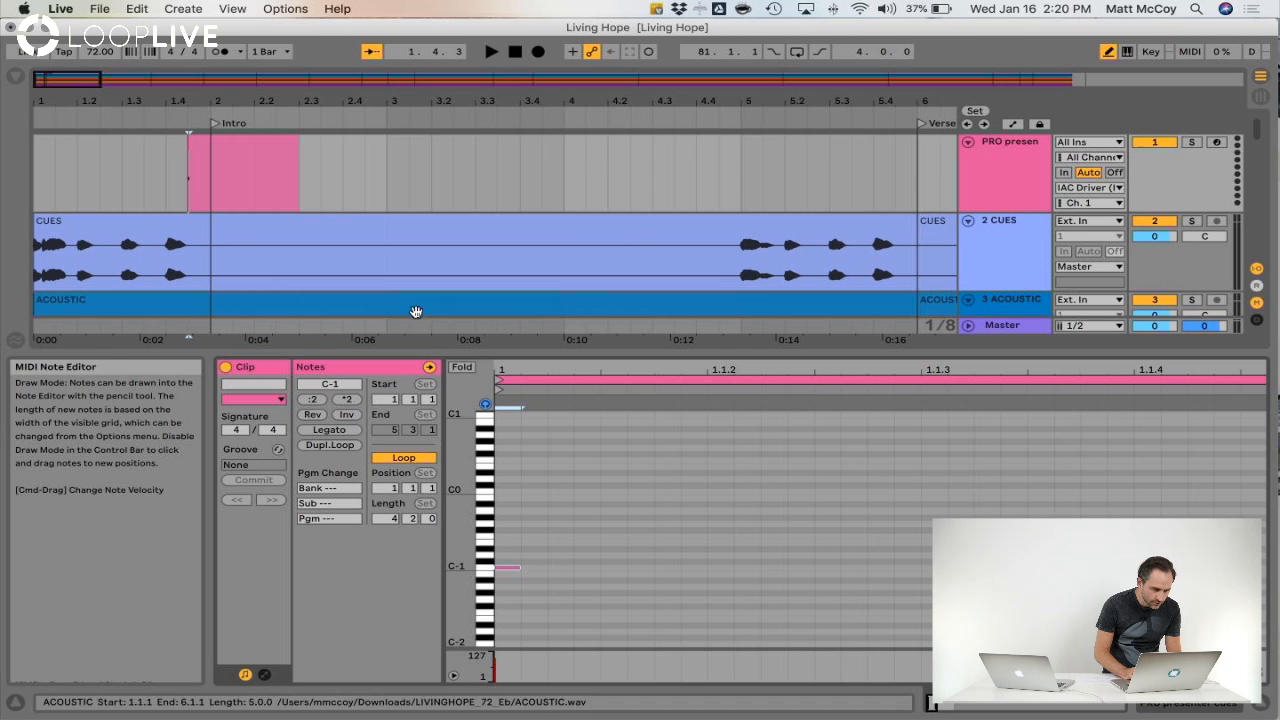
left_click(133, 118)
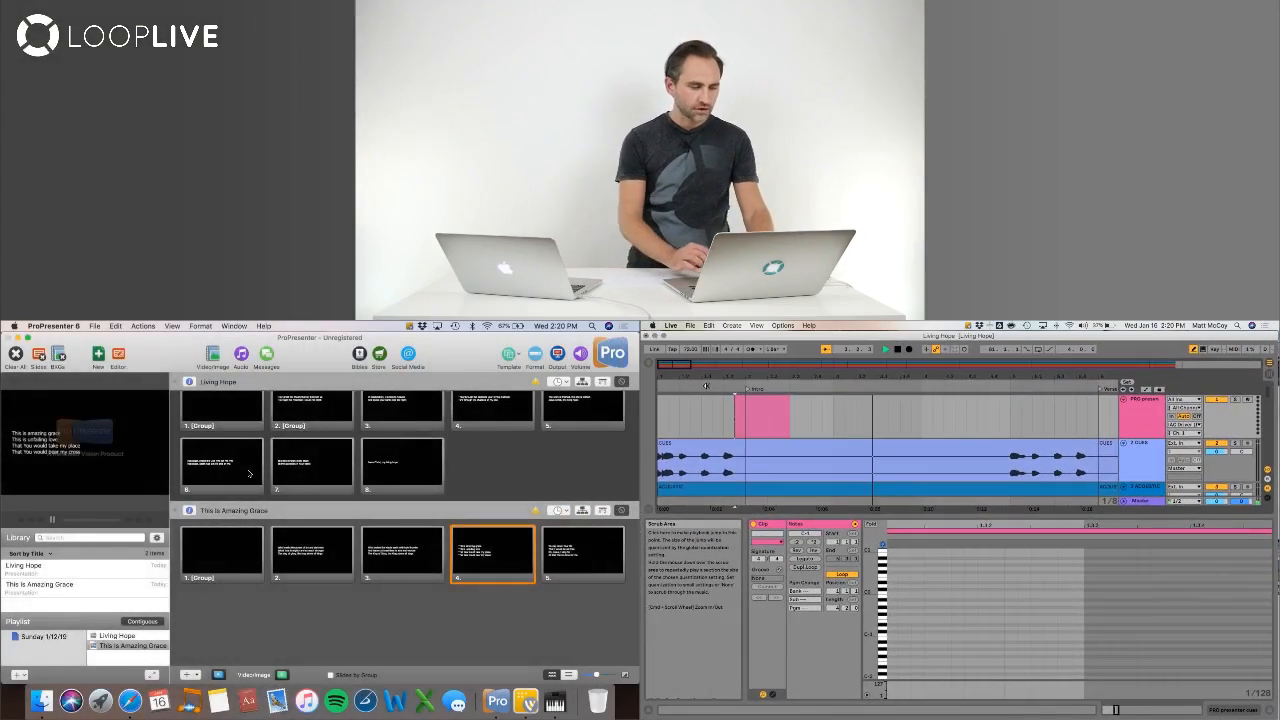
key("space")
Step: In ProPresenter, make the blank slide 1 of Living Hope the live slide
left_click(741, 399)
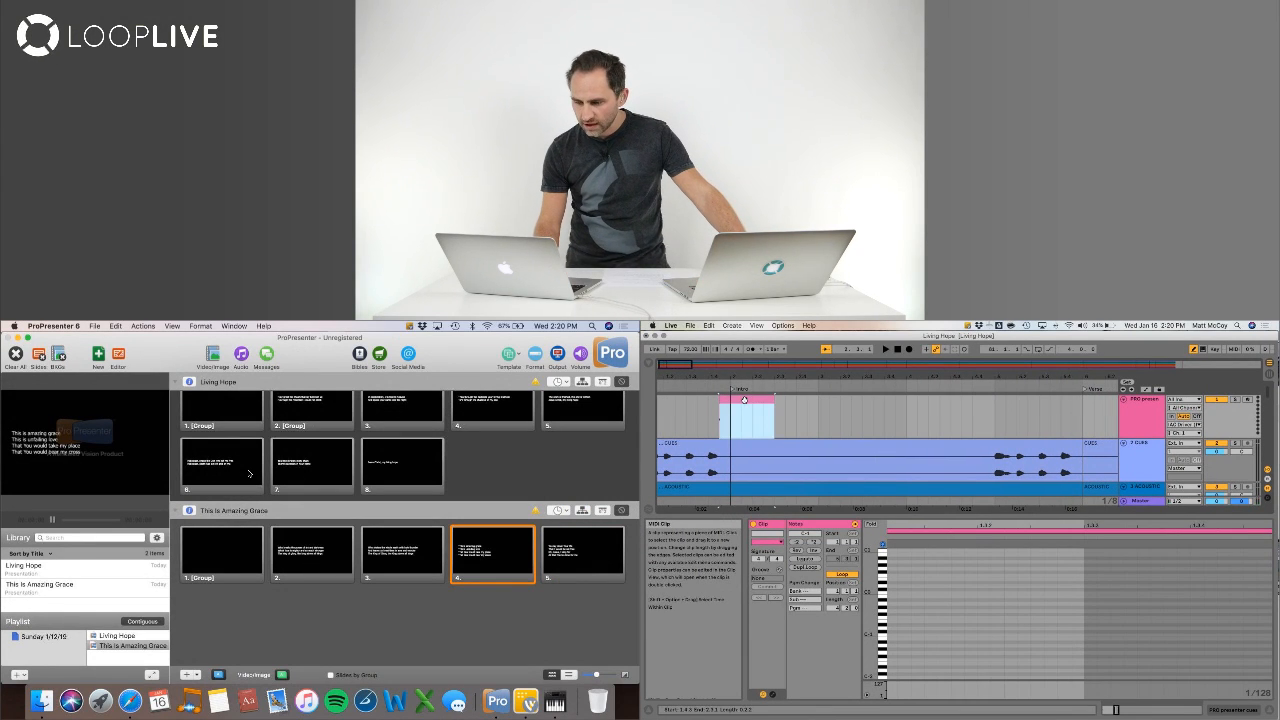
scroll(249, 476, "up", 1)
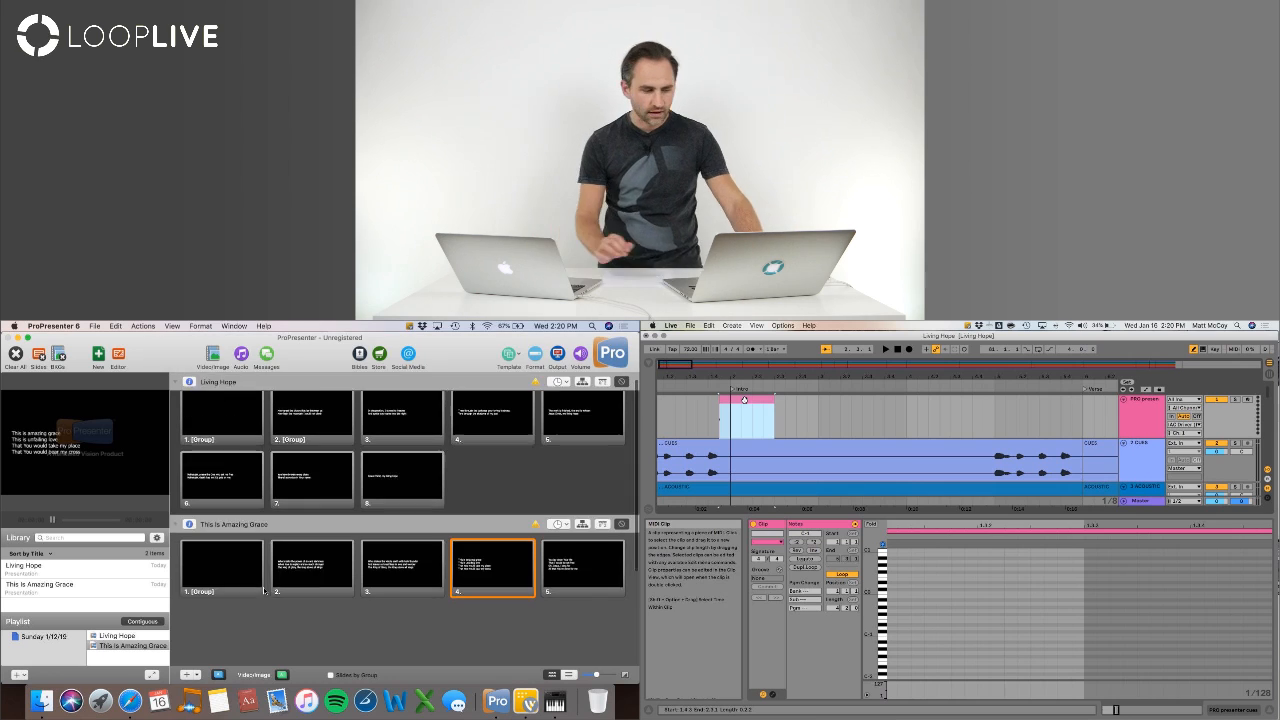
left_click(219, 442)
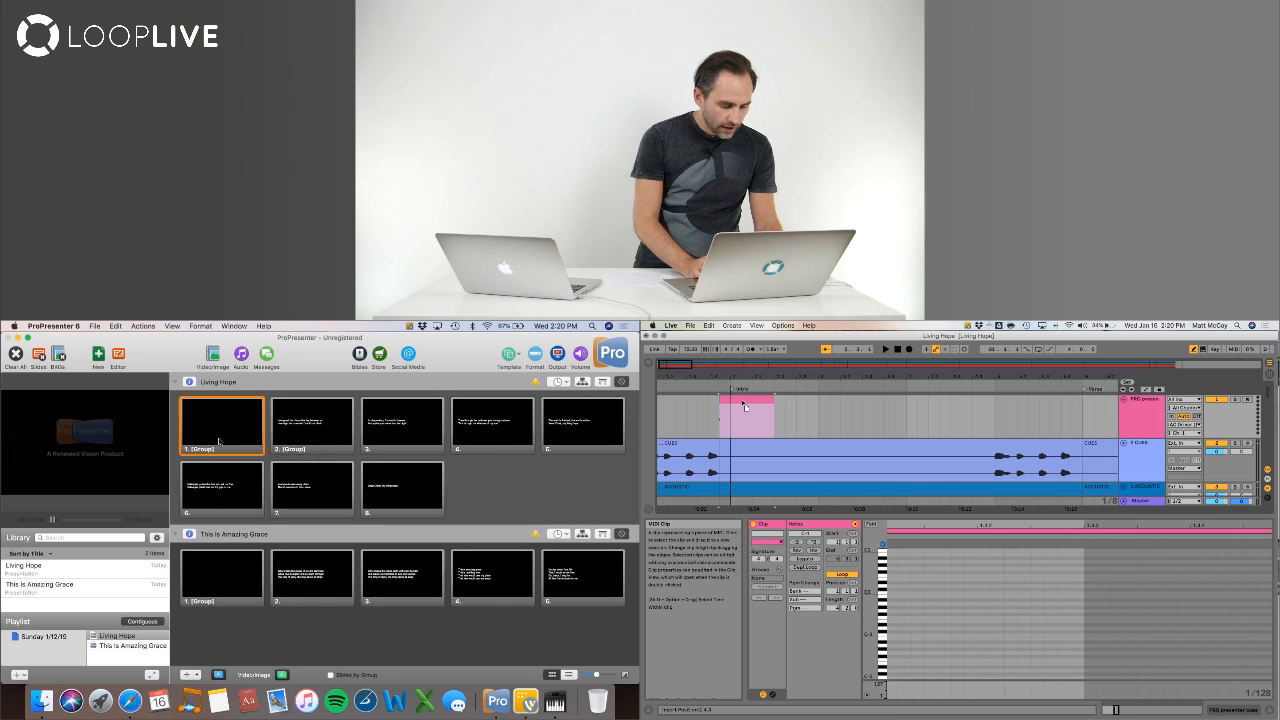
Step: In Ableton Live, place a copy of the cue clip on the PRO presenter cues track just before the Verse marker
left_click(747, 400)
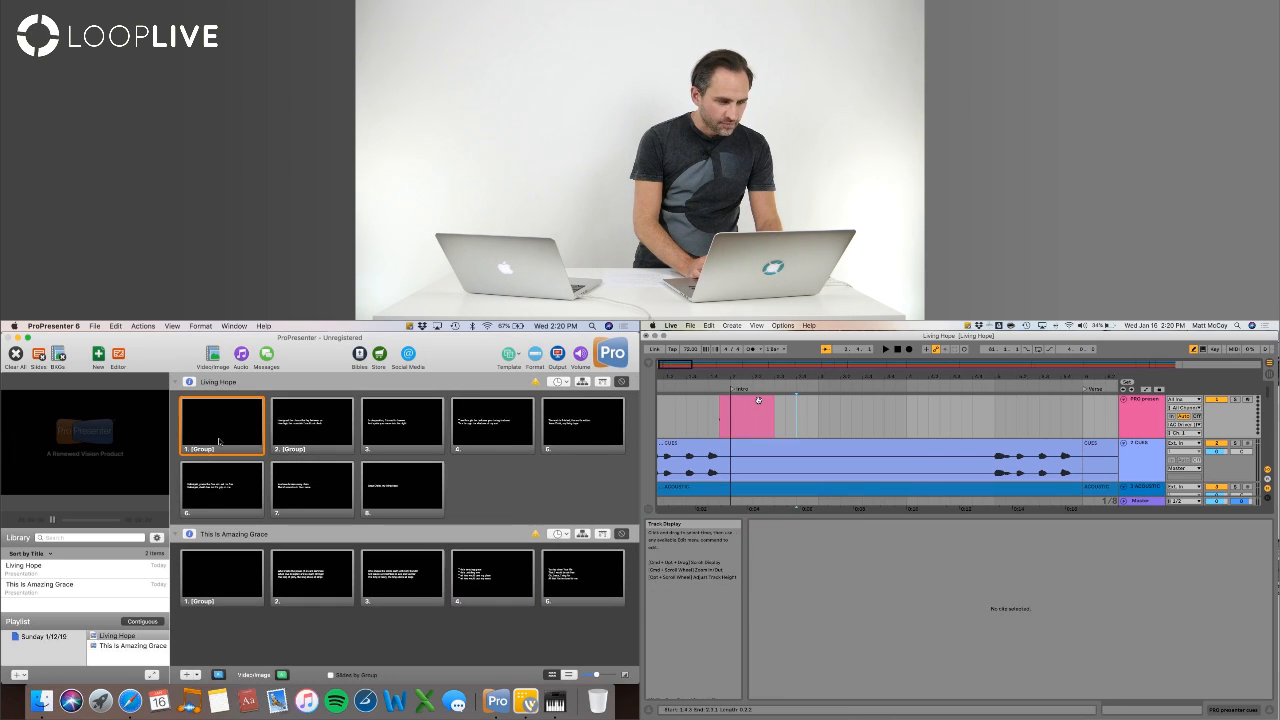
left_click(1028, 417)
left_click_drag(885, 376, 885, 345)
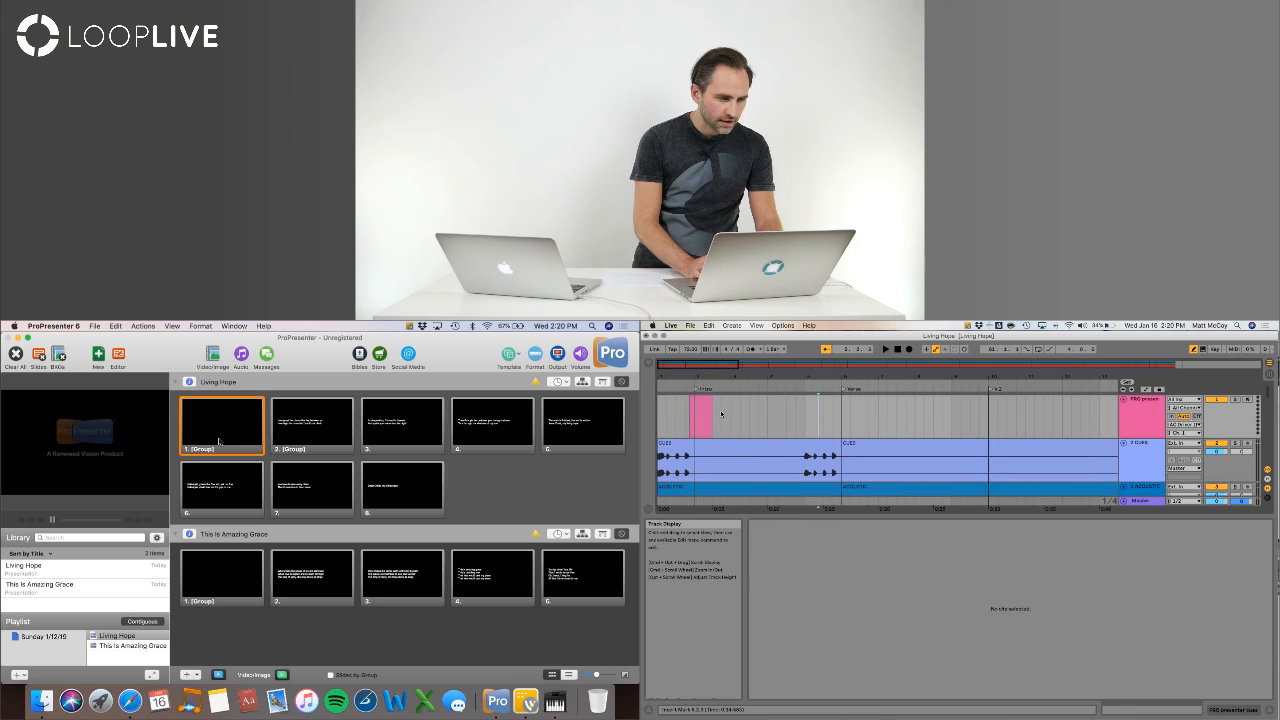
key("super+shift+m")
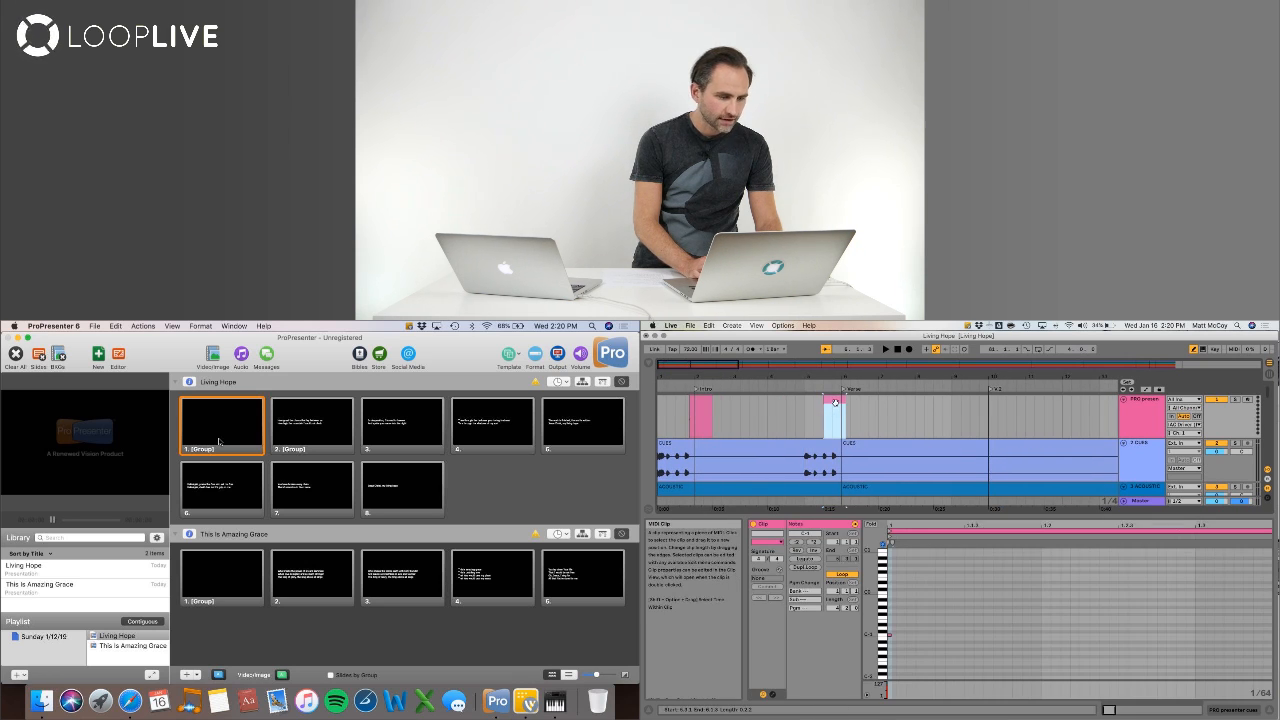
left_click(842, 408)
left_click_drag(835, 410, 839, 401)
key("super+c")
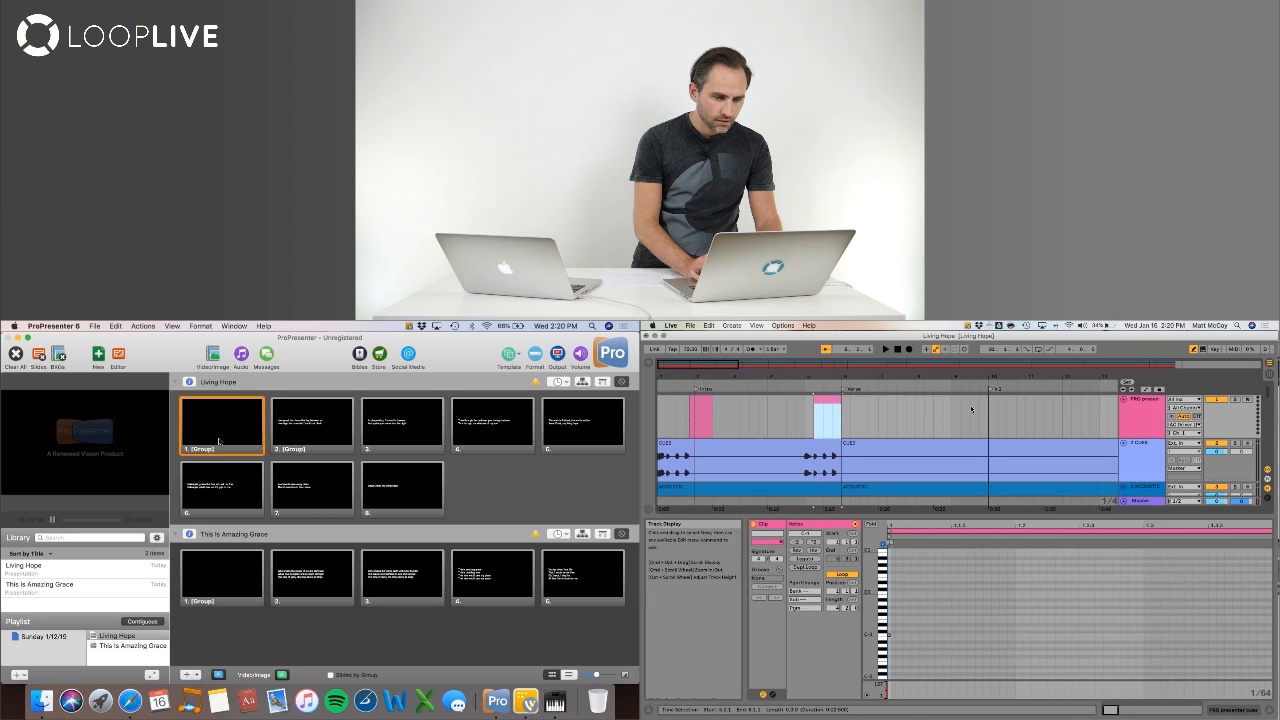
Step: Paste another copy of the cue clip and align it across the next section marker after Verse
left_click(955, 405)
key("super+v")
left_click_drag(965, 401, 986, 399)
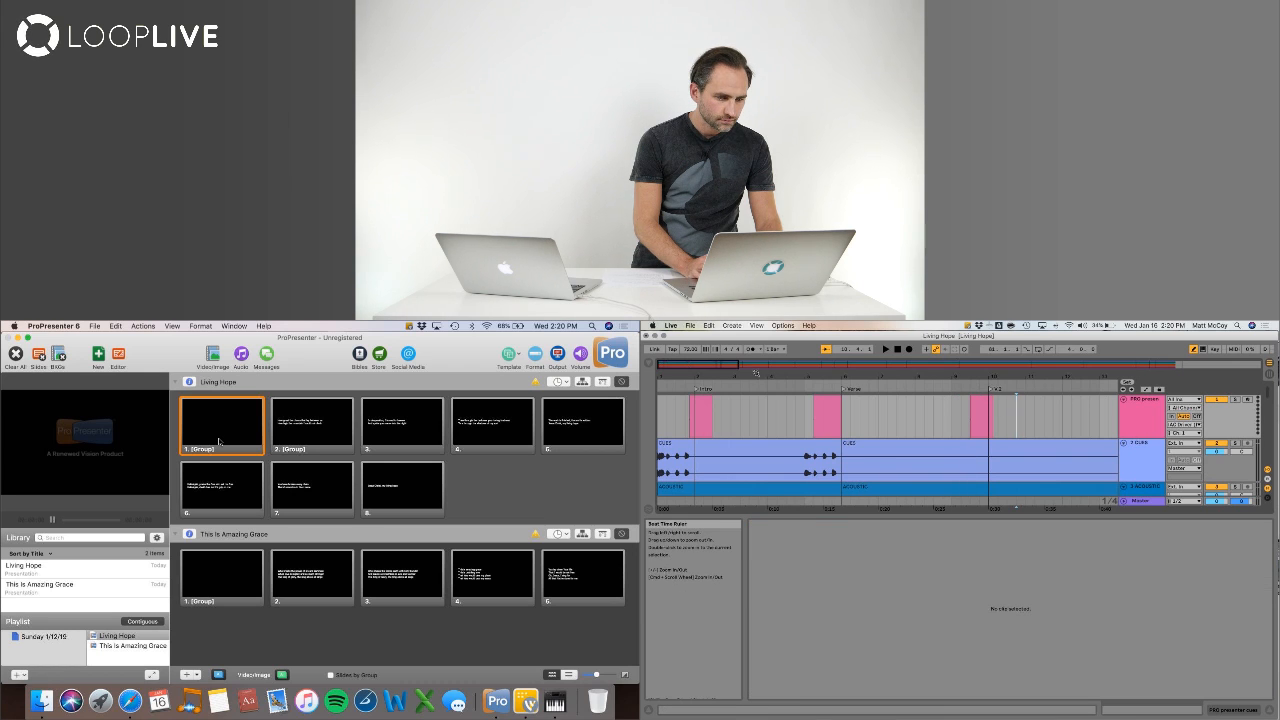
left_click_drag(864, 378, 863, 373)
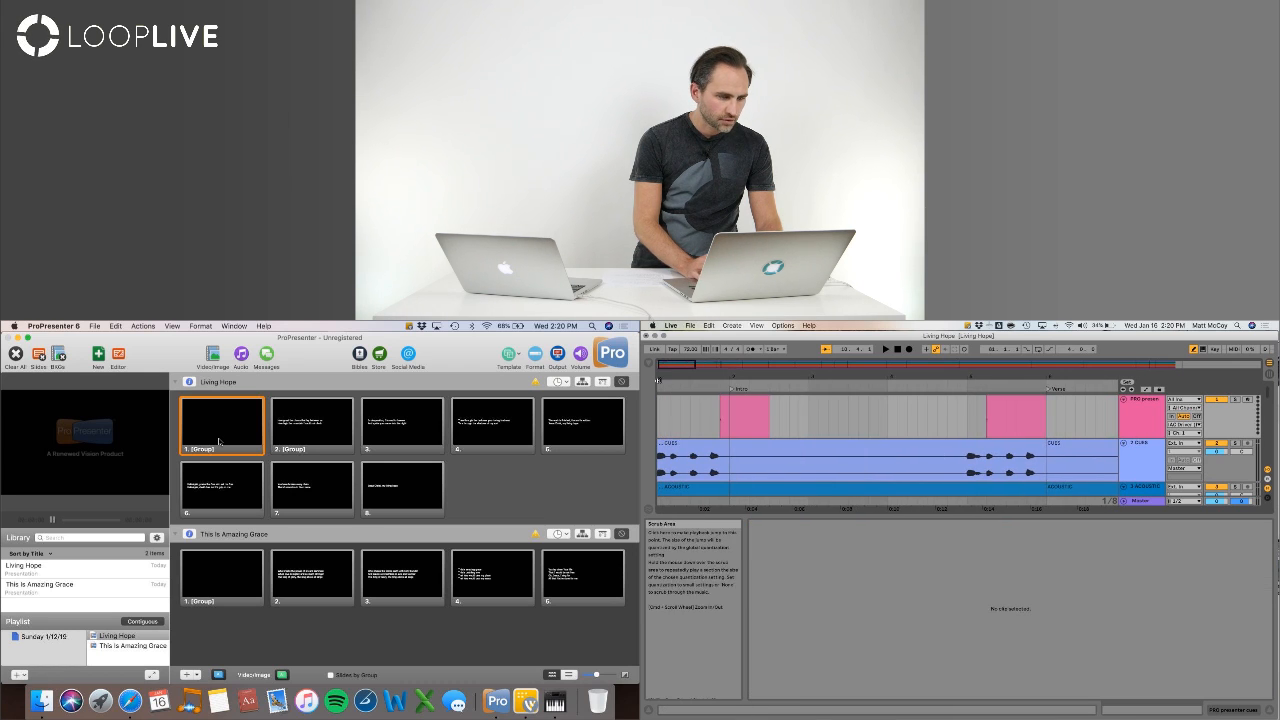
Step: Play the song from the start to test the slide cues, and delete the cue clip at the Intro marker
left_click(897, 349)
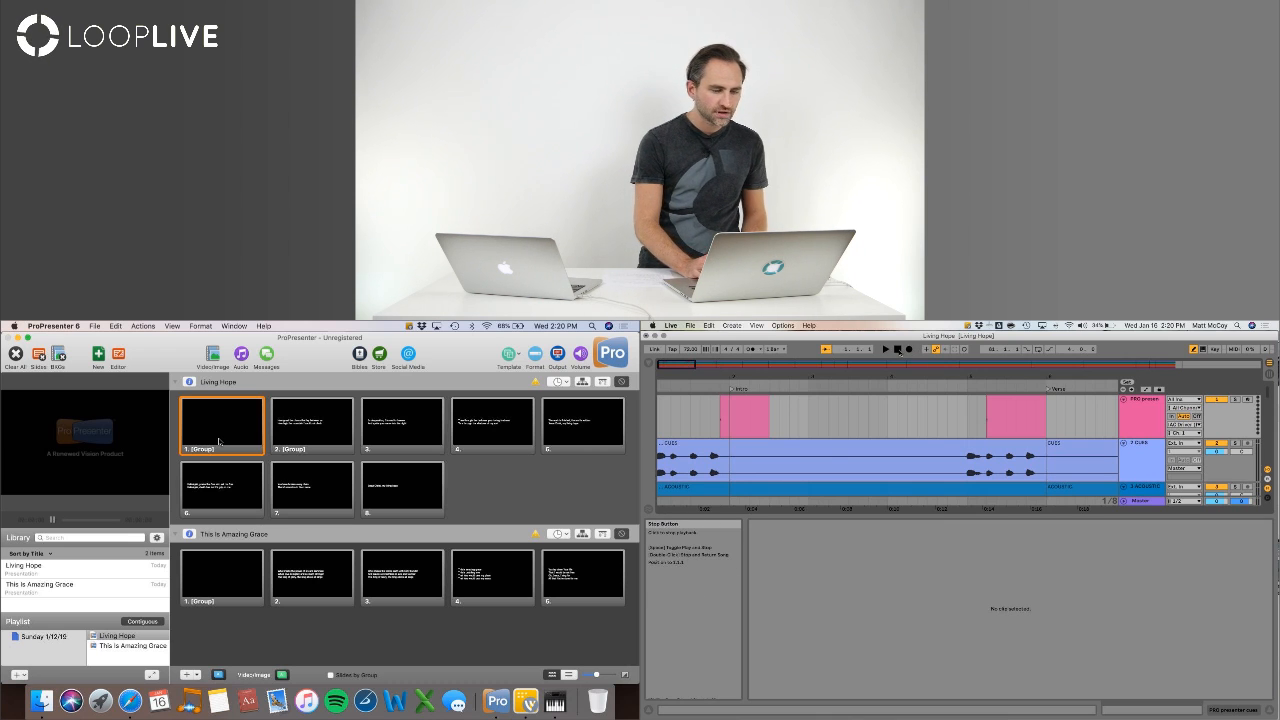
left_click(885, 349)
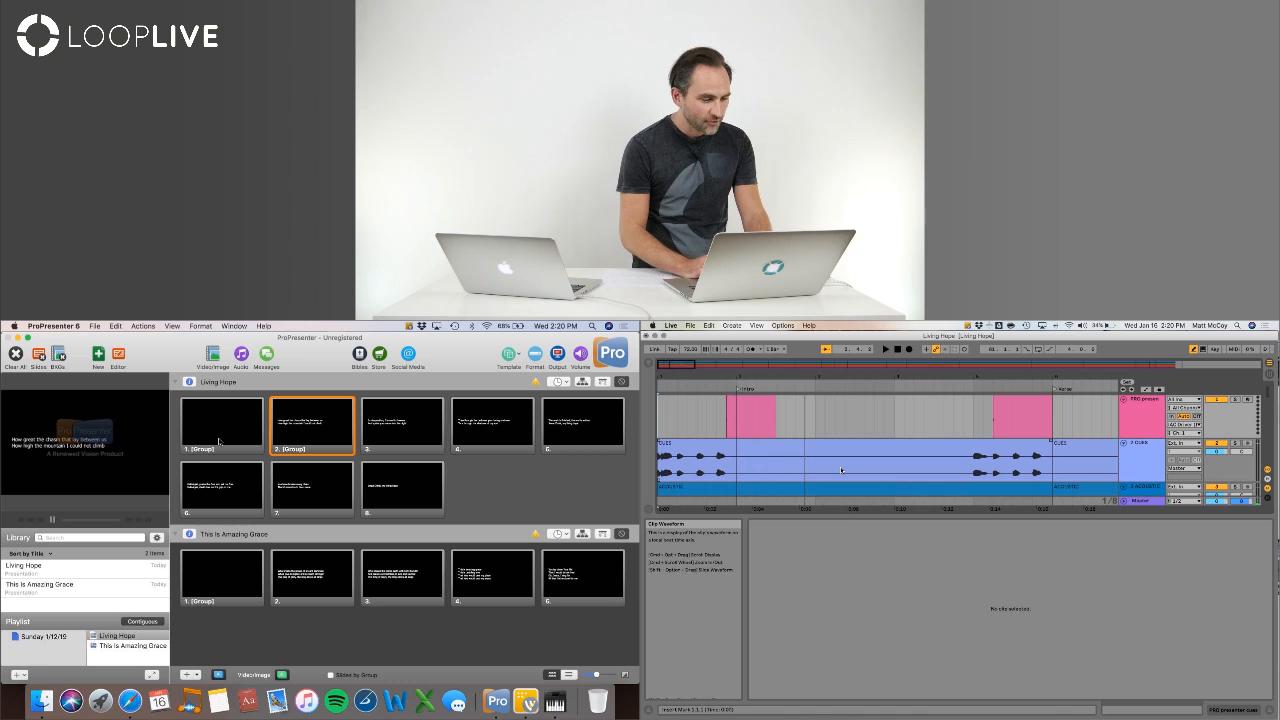
left_click(748, 400)
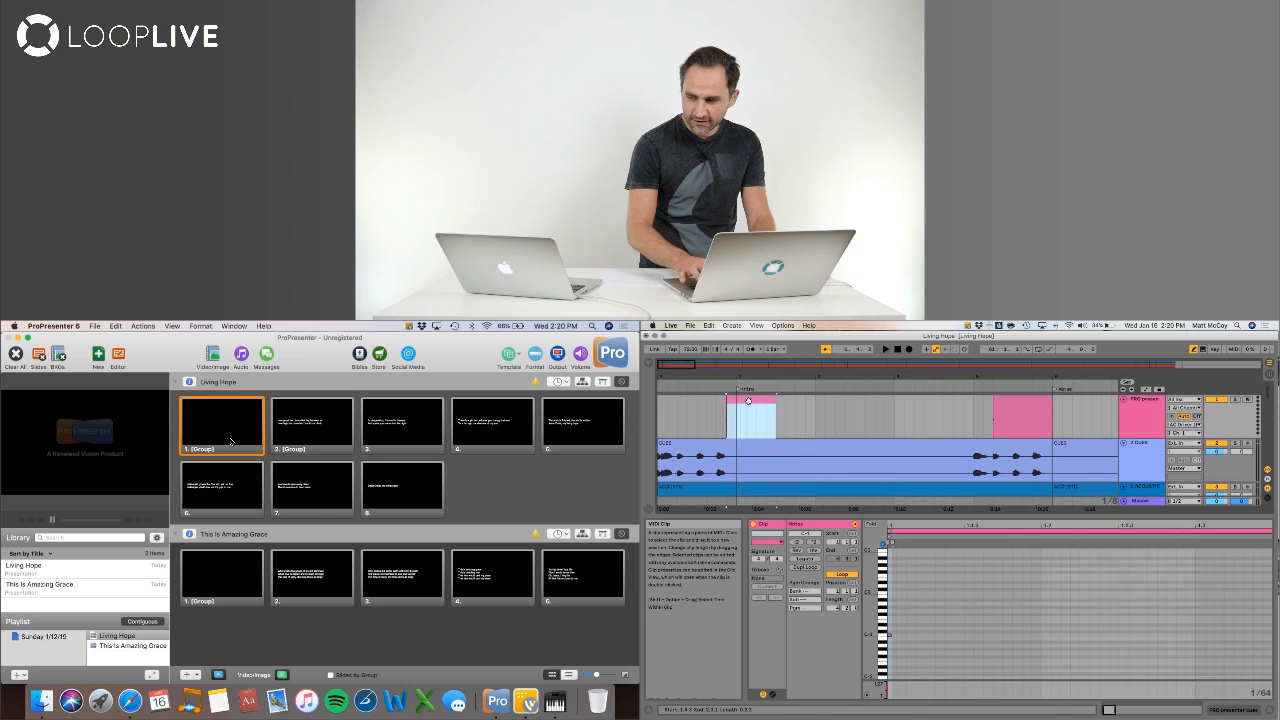
left_click(748, 402)
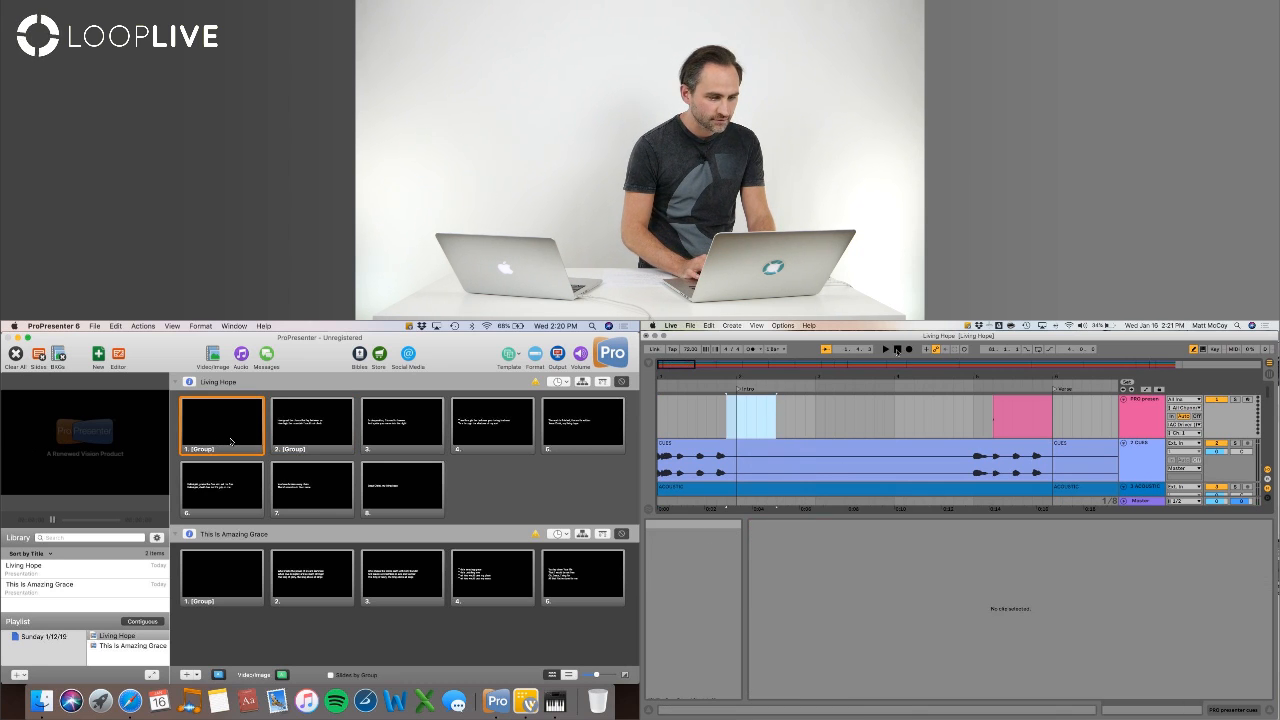
Step: During playback, paste copies of the cue clip just before the V.3, V.4 and Chorus markers
key("space")
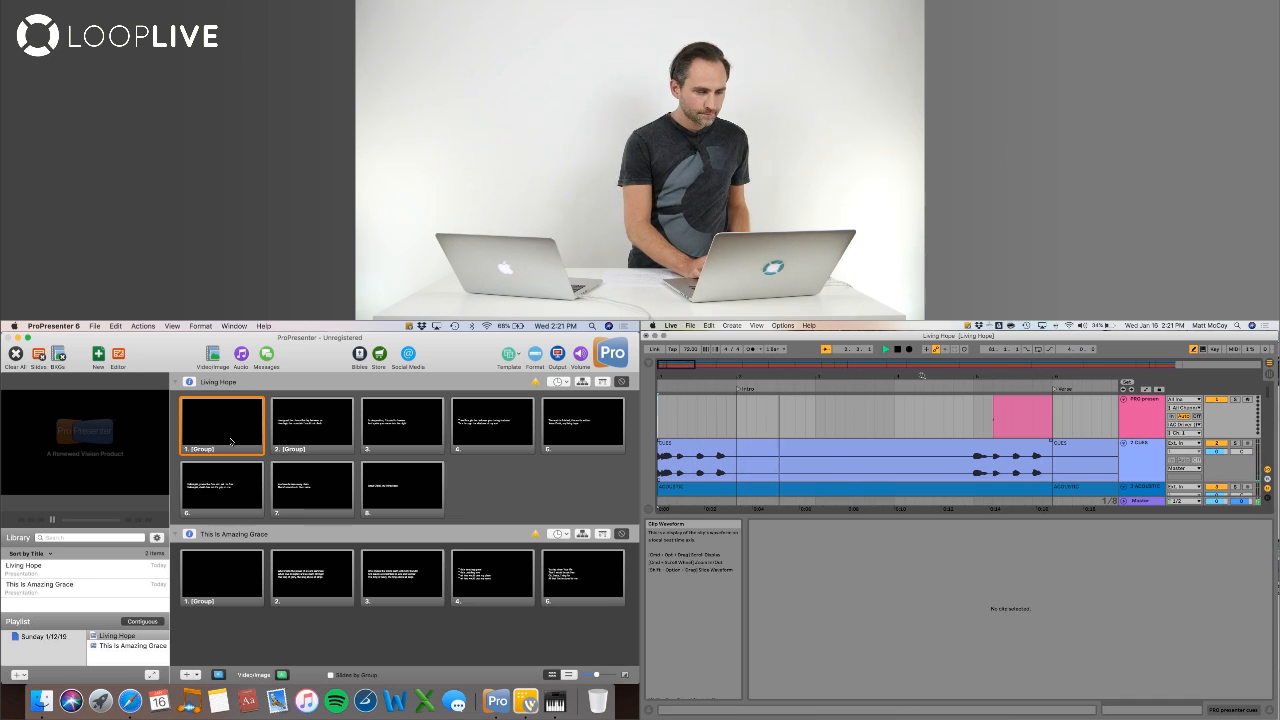
left_click_drag(815, 381, 874, 410)
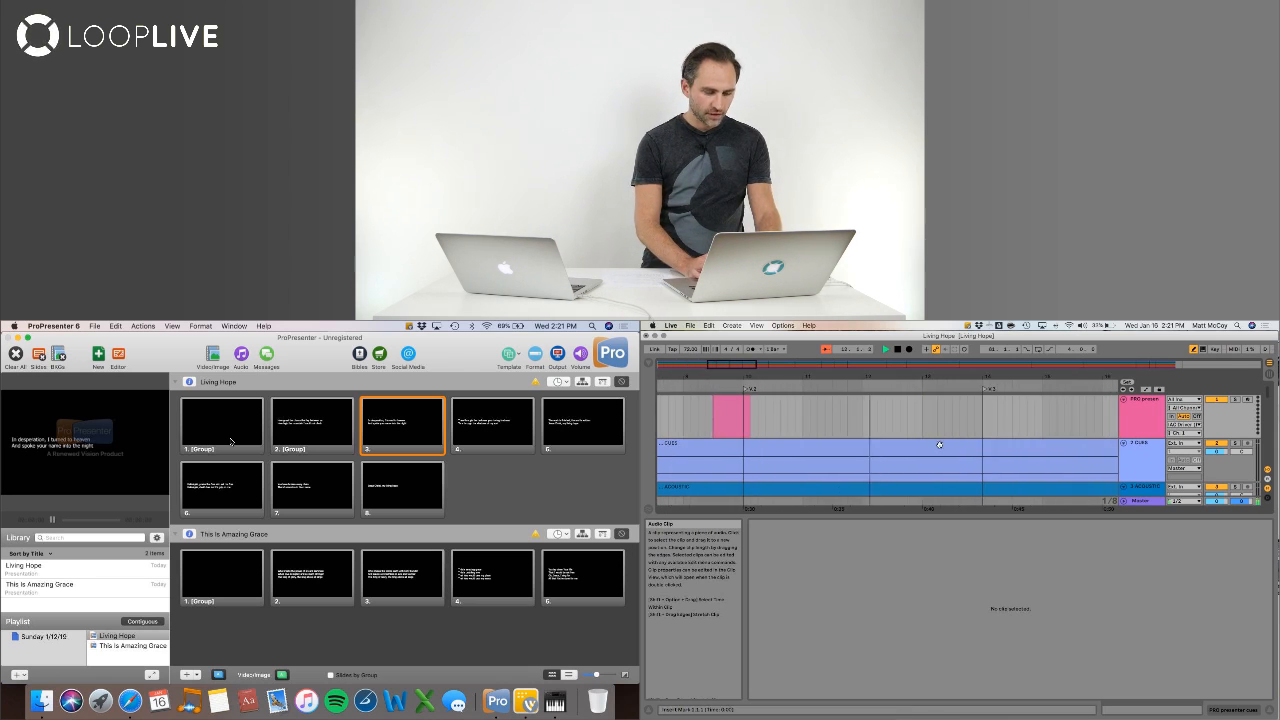
left_click_drag(945, 420, 982, 420)
key("super+shift+m")
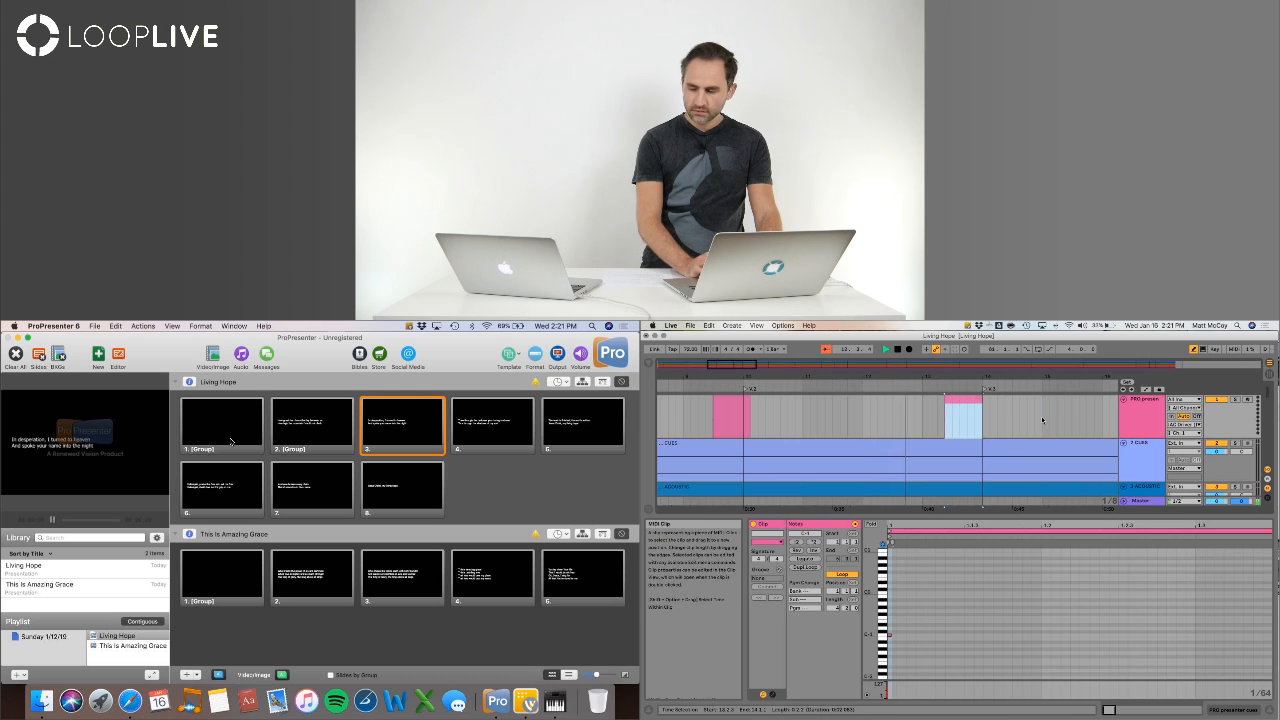
left_click(1042, 420)
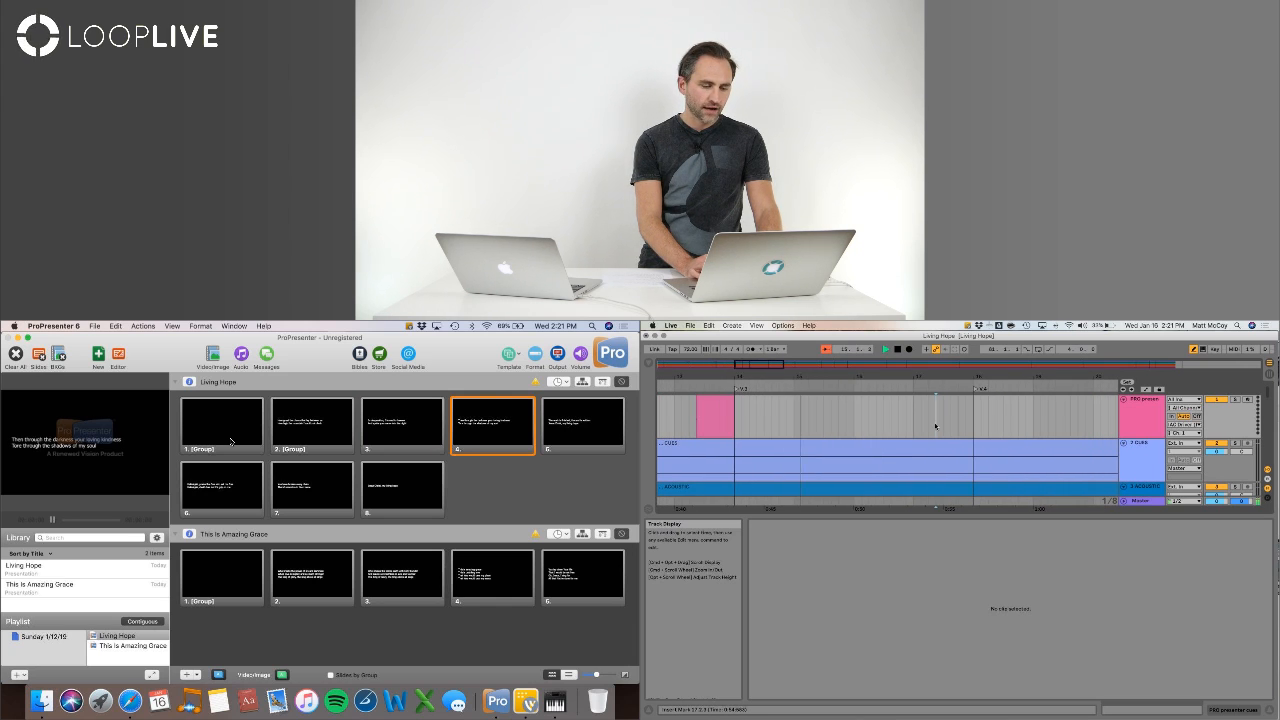
key("super+shift+m")
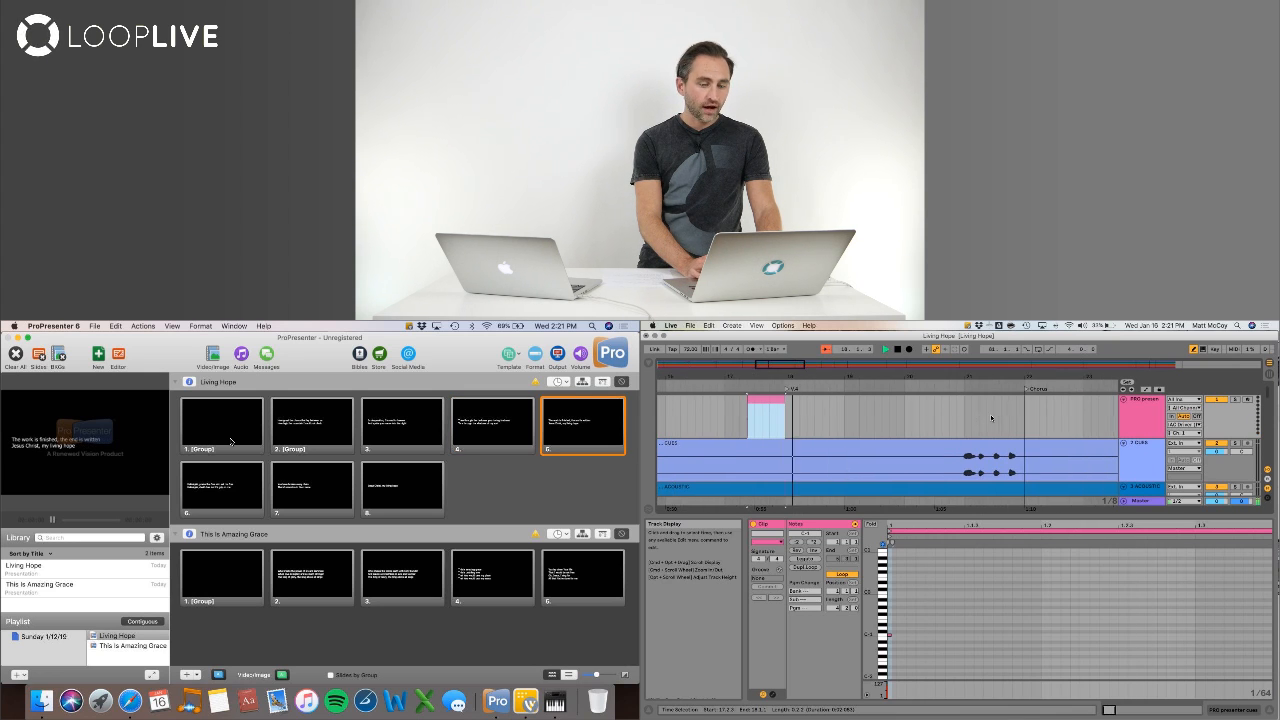
left_click(975, 421)
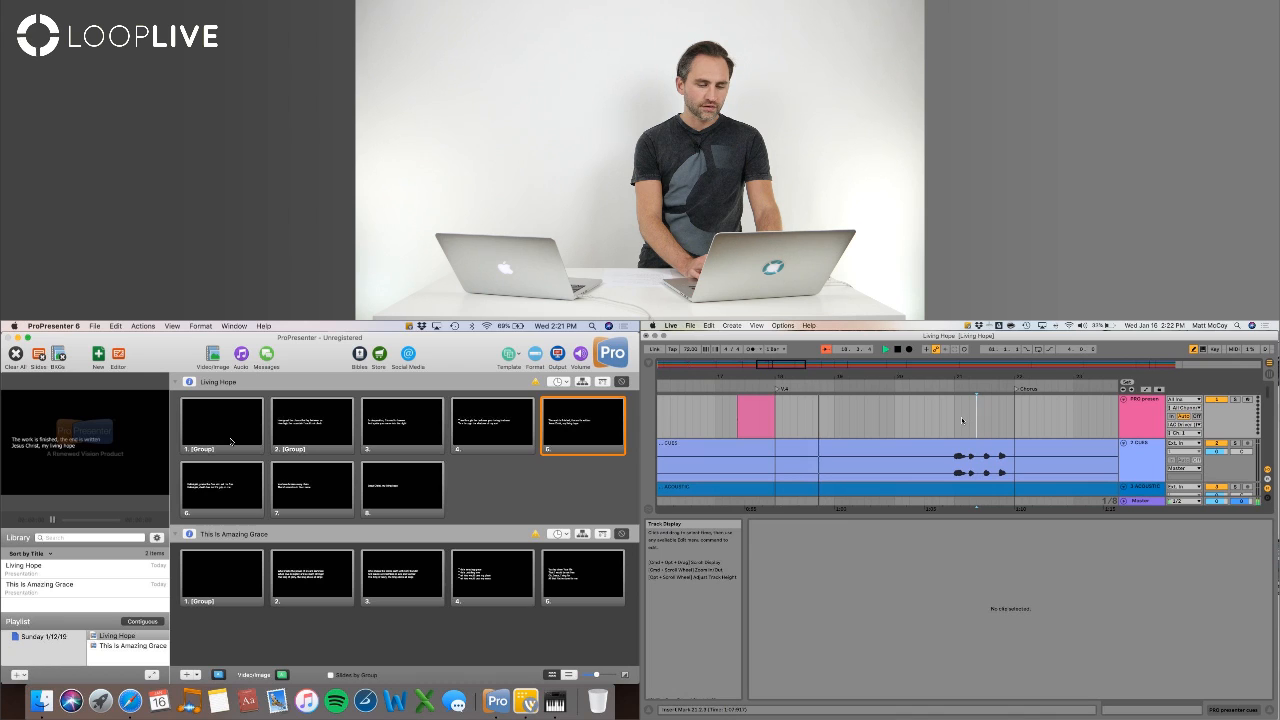
key("super+shift+m")
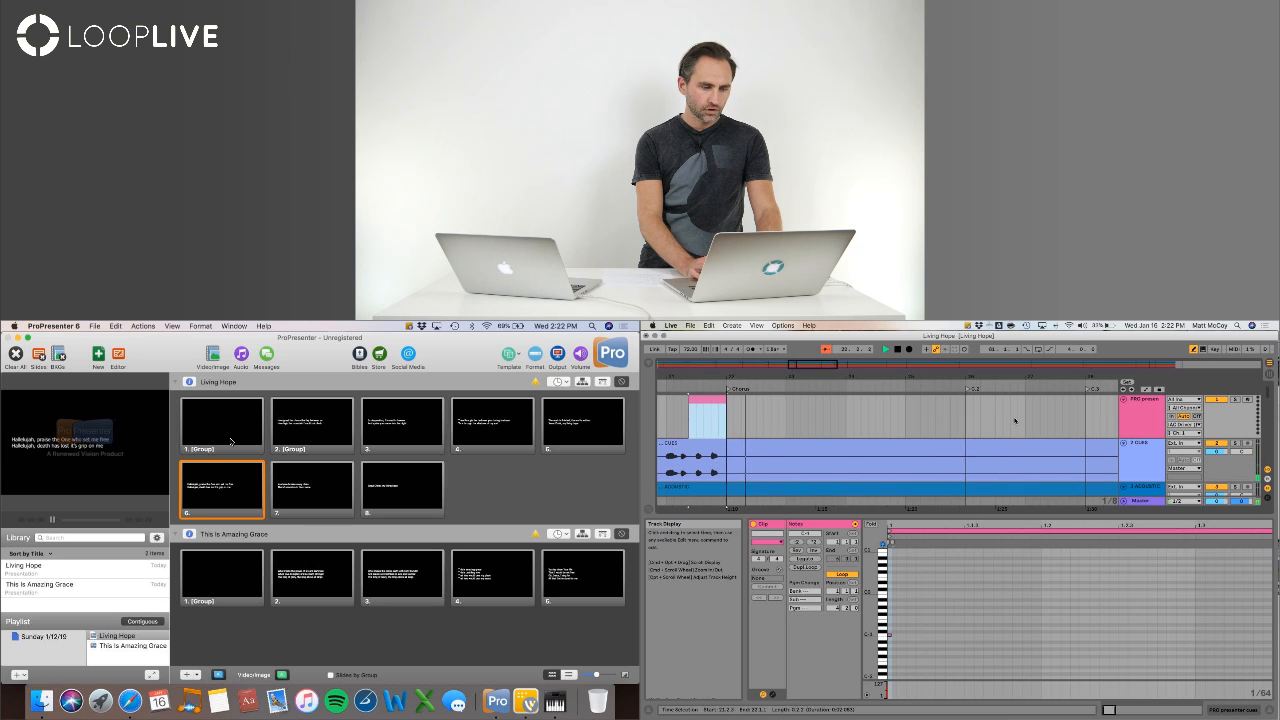
key("space")
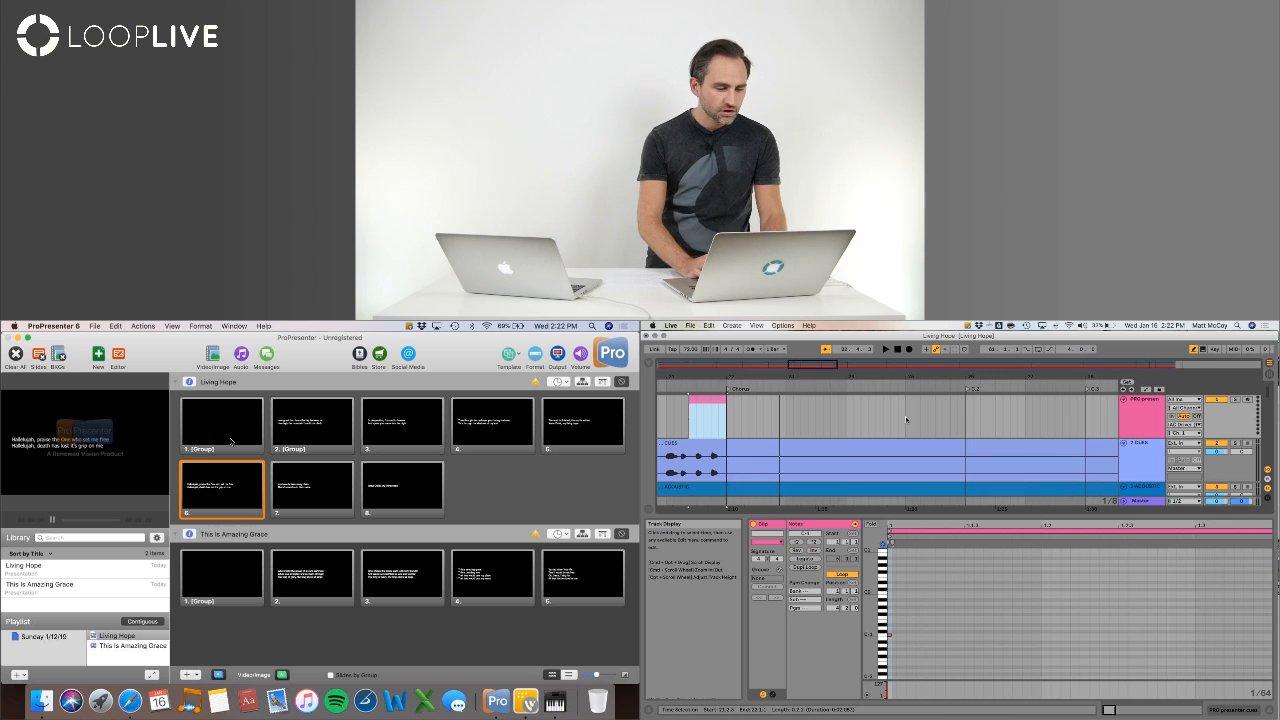
Step: Rename the cue clip just before the Verse marker as NEXT SLIDE
scroll(906, 408, "left", 10)
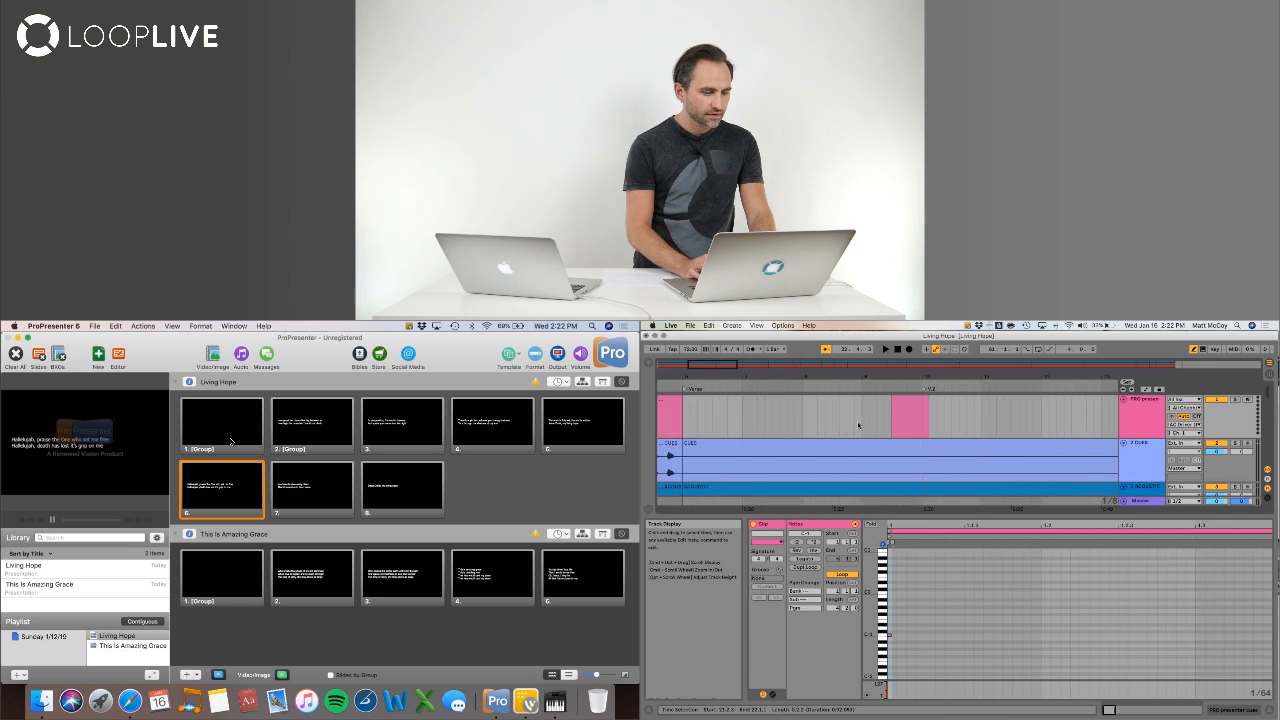
scroll(858, 425, "down", 5)
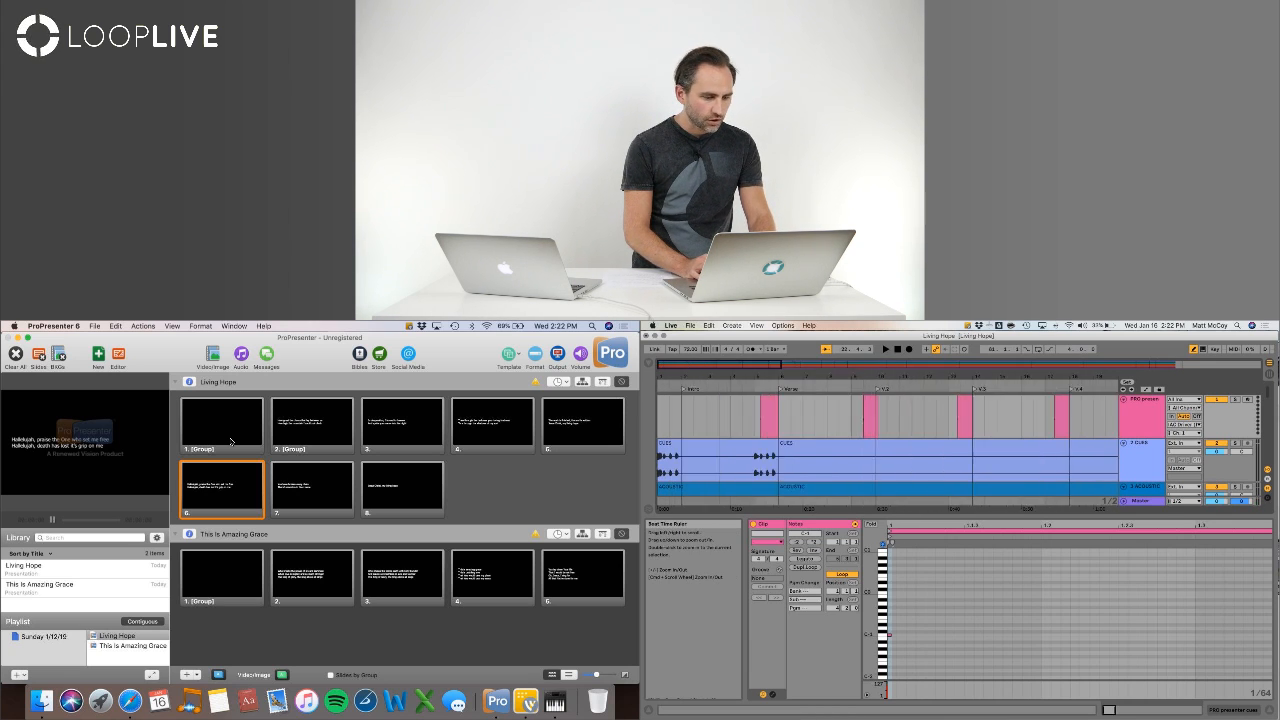
right_click(863, 405)
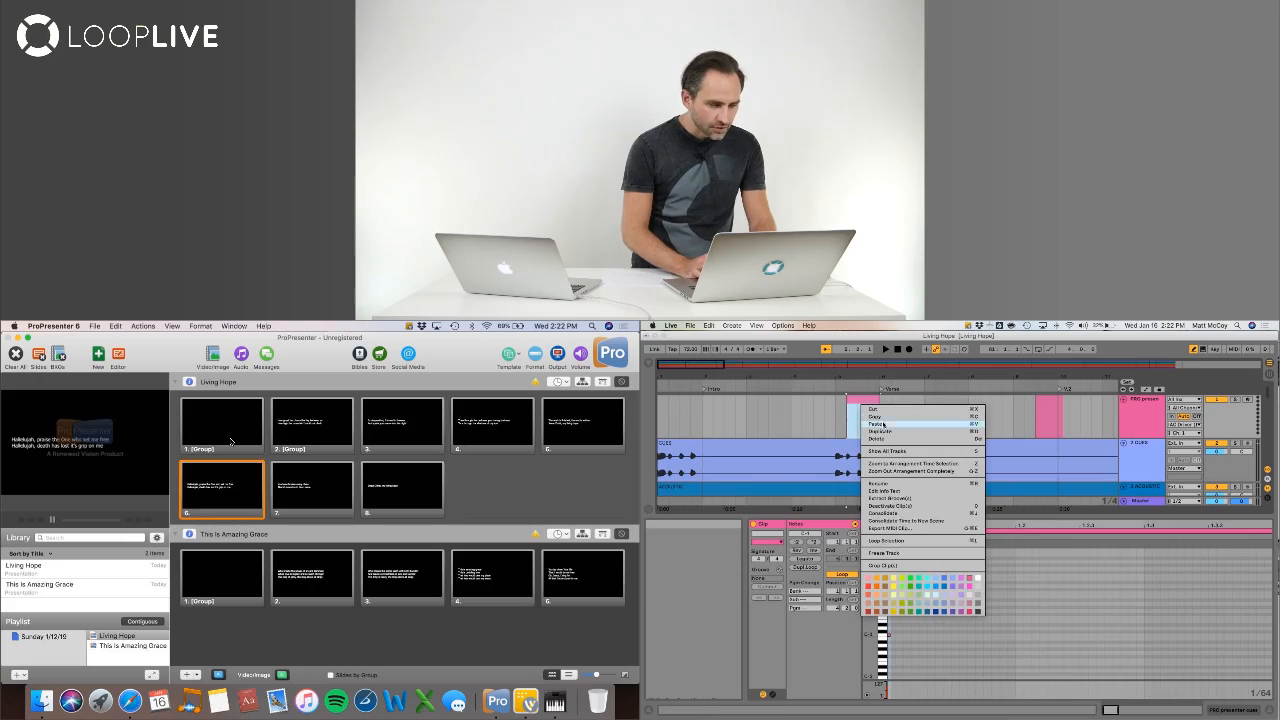
left_click(878, 484)
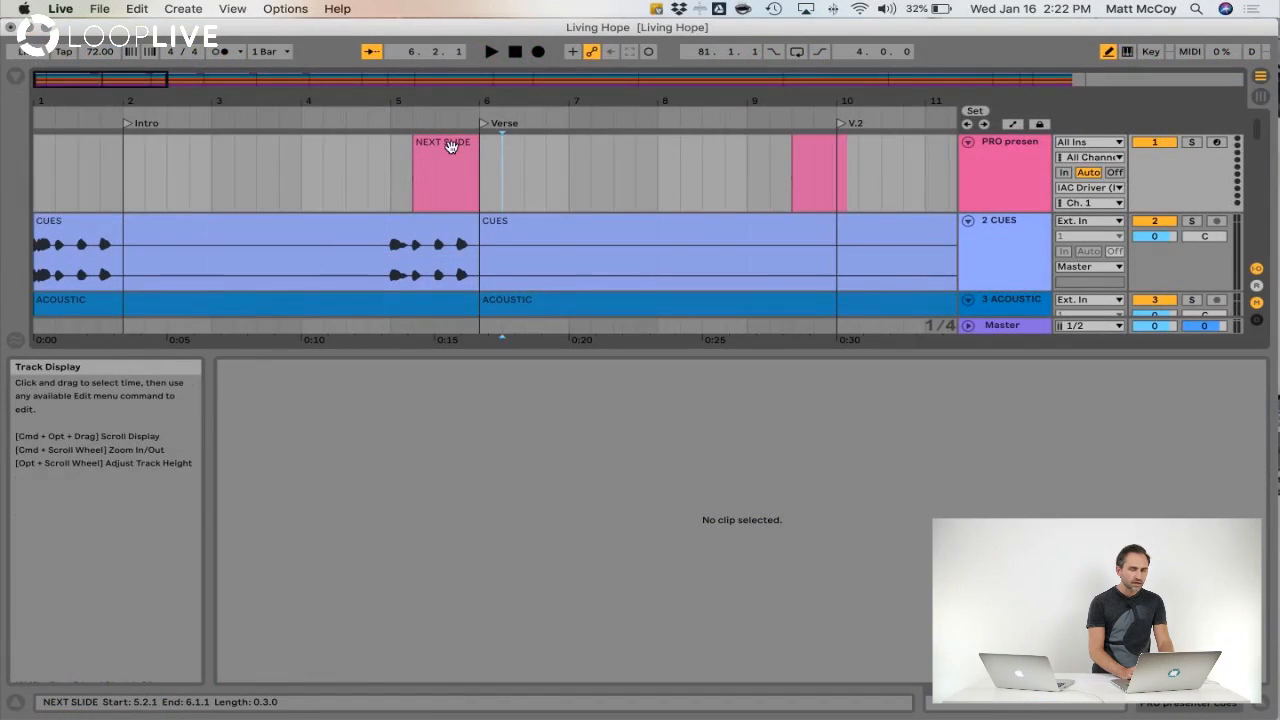
left_click(447, 145)
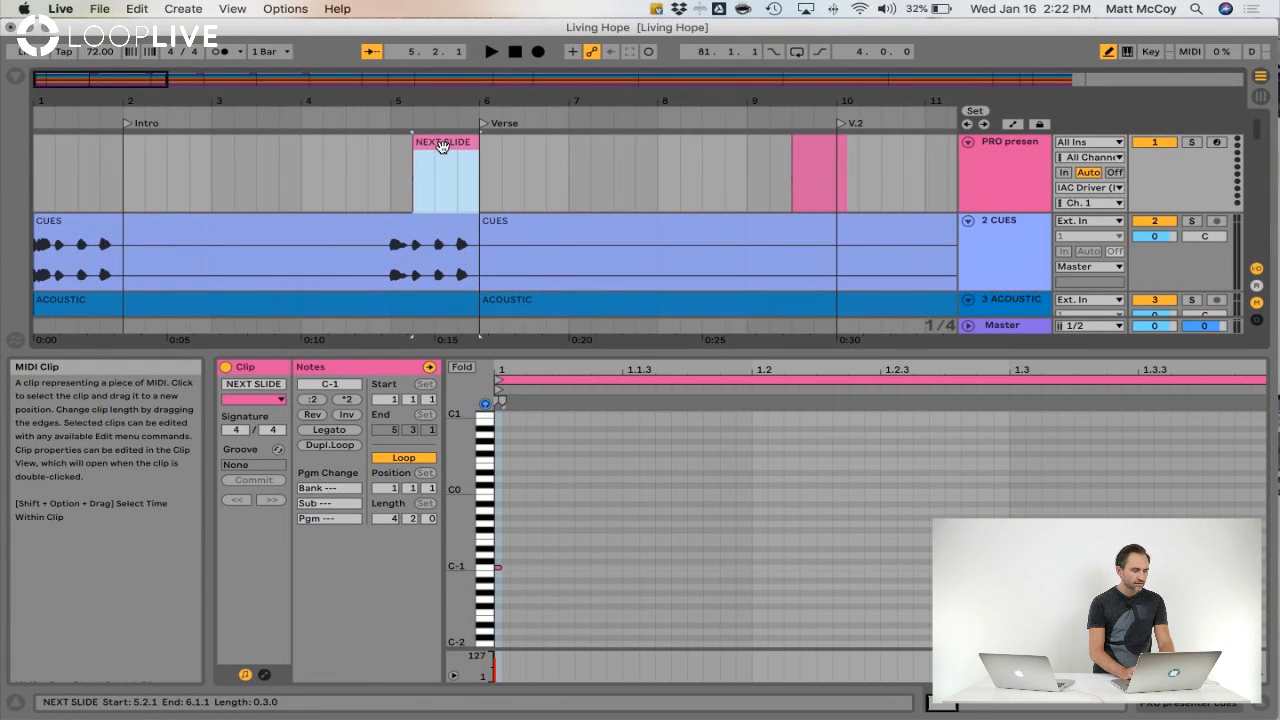
Step: Show the browser and create a folder named "my propresenter cues" in the User Library
left_click(15, 76)
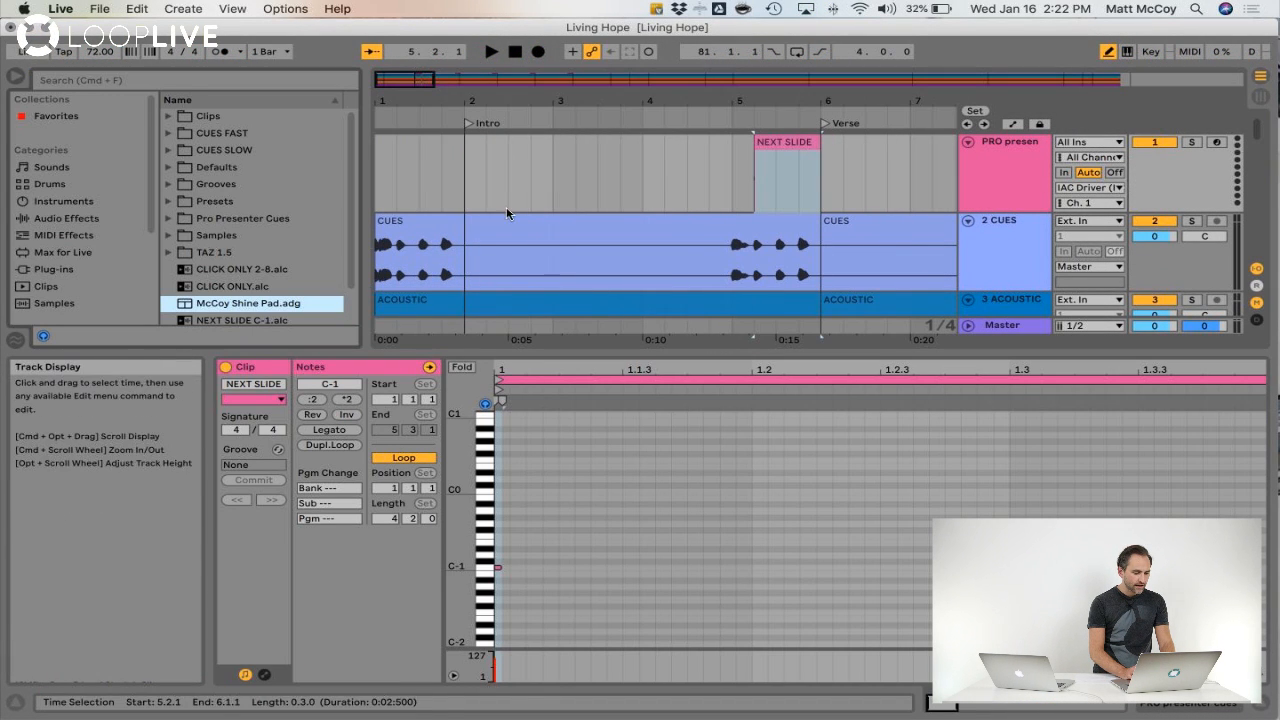
left_click_drag(517, 355, 517, 490)
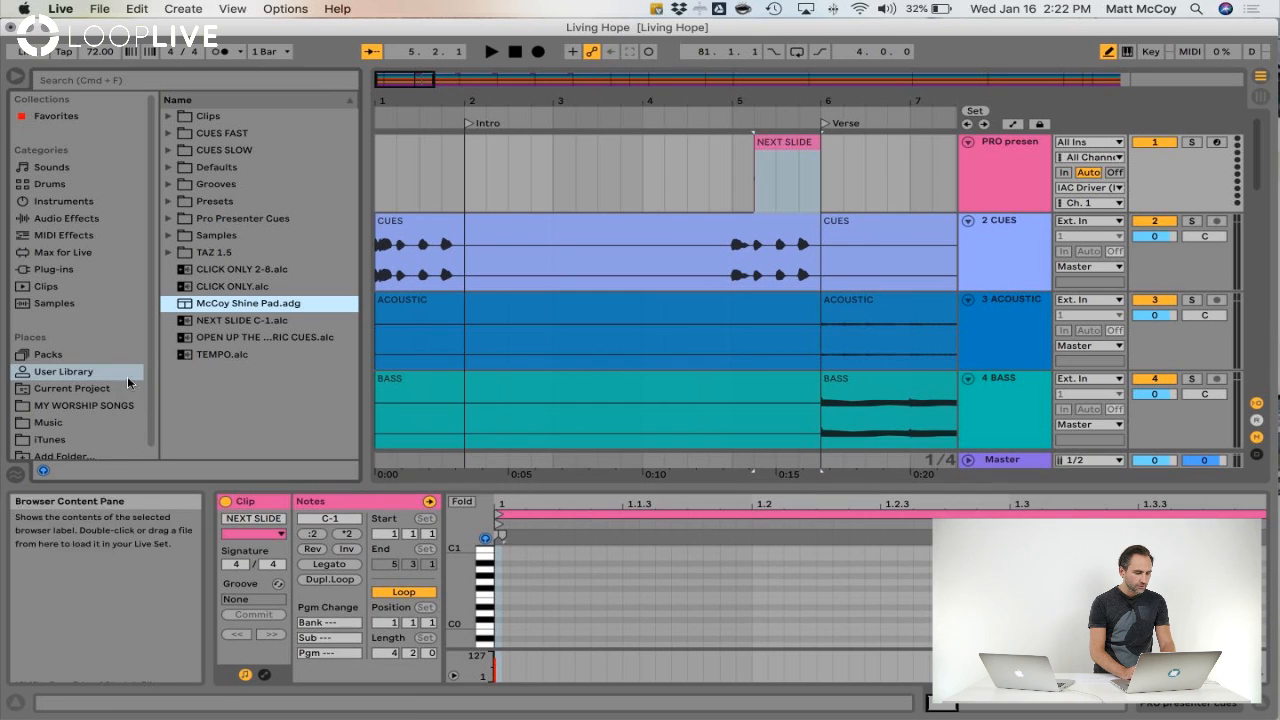
right_click(318, 403)
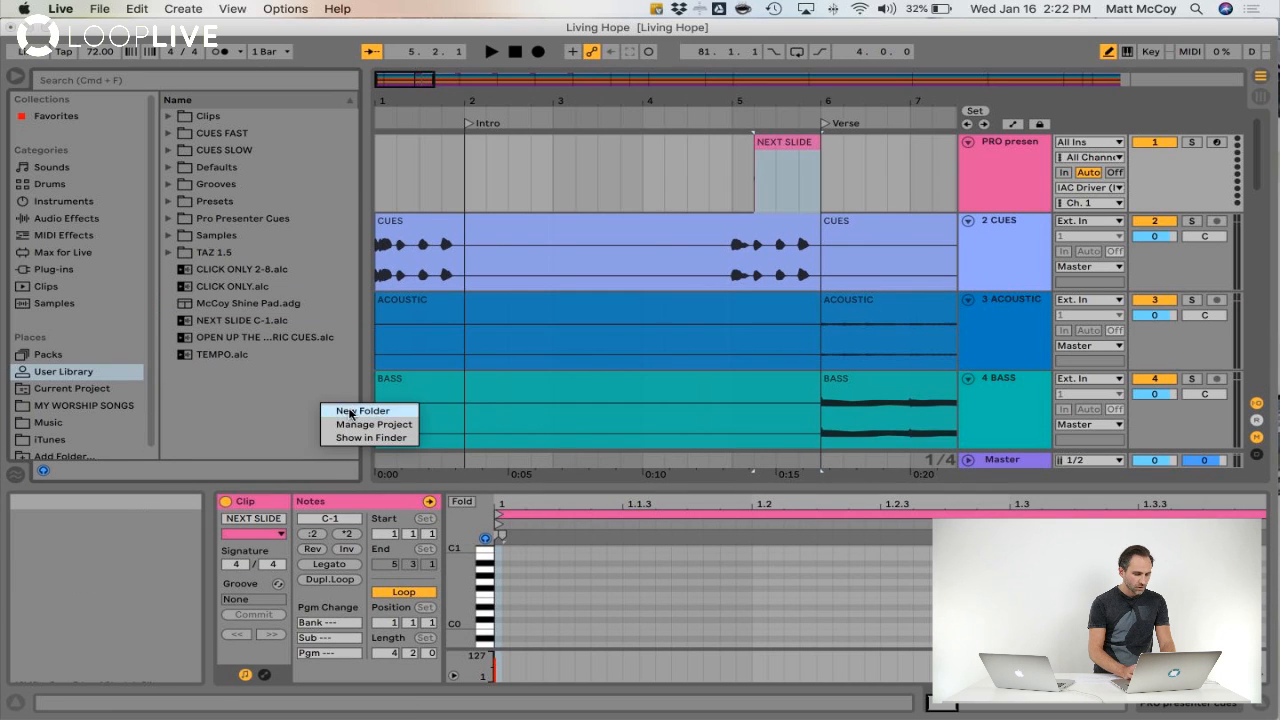
left_click(350, 411)
type("my propres")
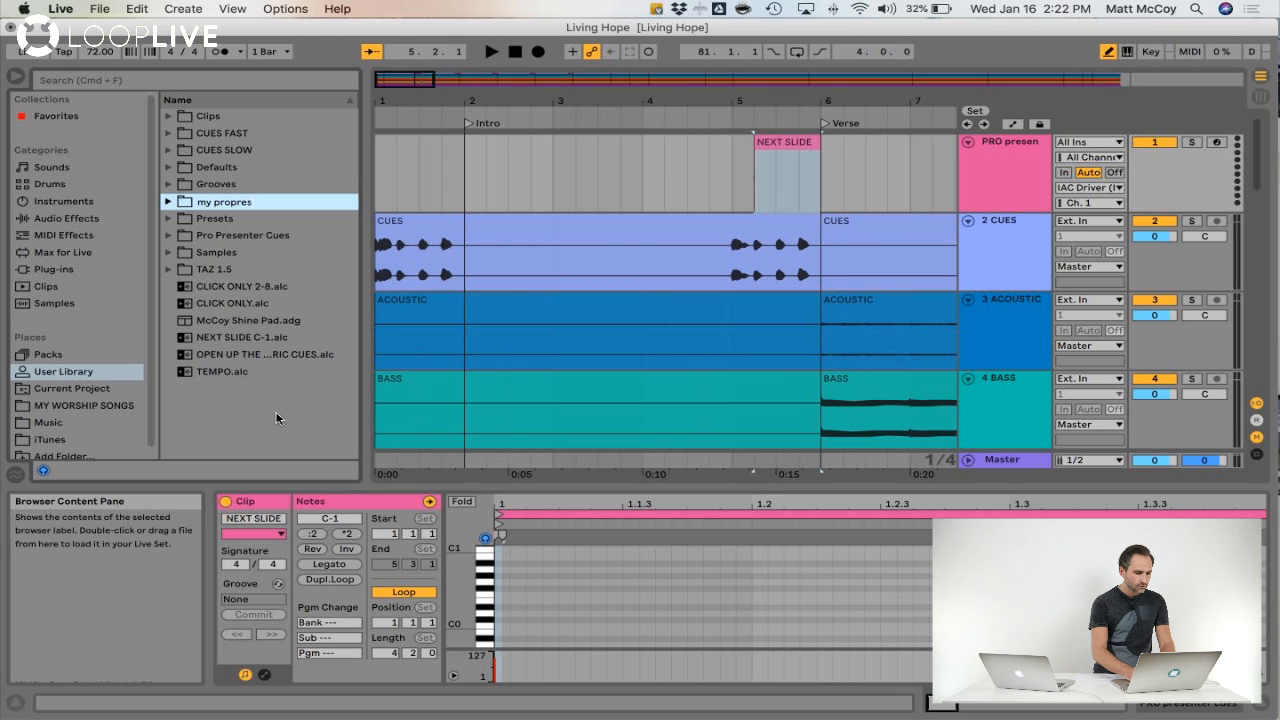
type("enter cues")
key("Return")
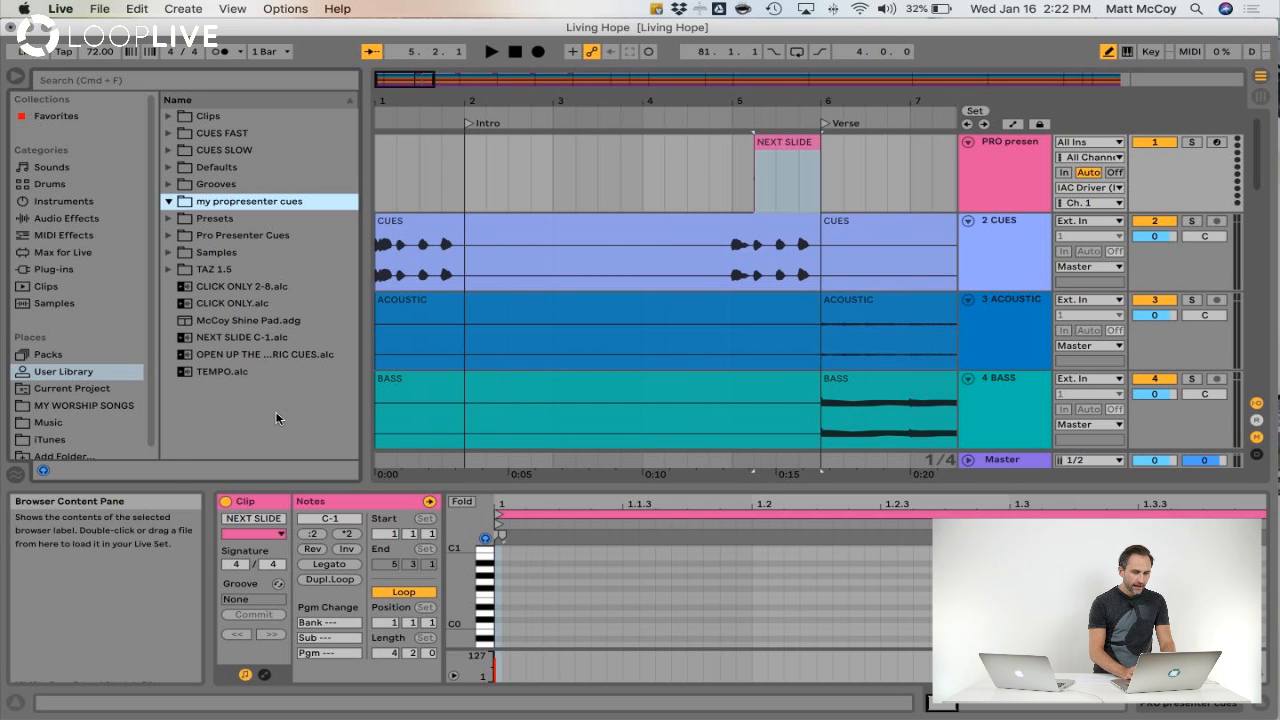
Step: Save the NEXT SLIDE clip into the my propresenter cues folder, keeping its name
left_click(784, 162)
left_click_drag(784, 162, 212, 221)
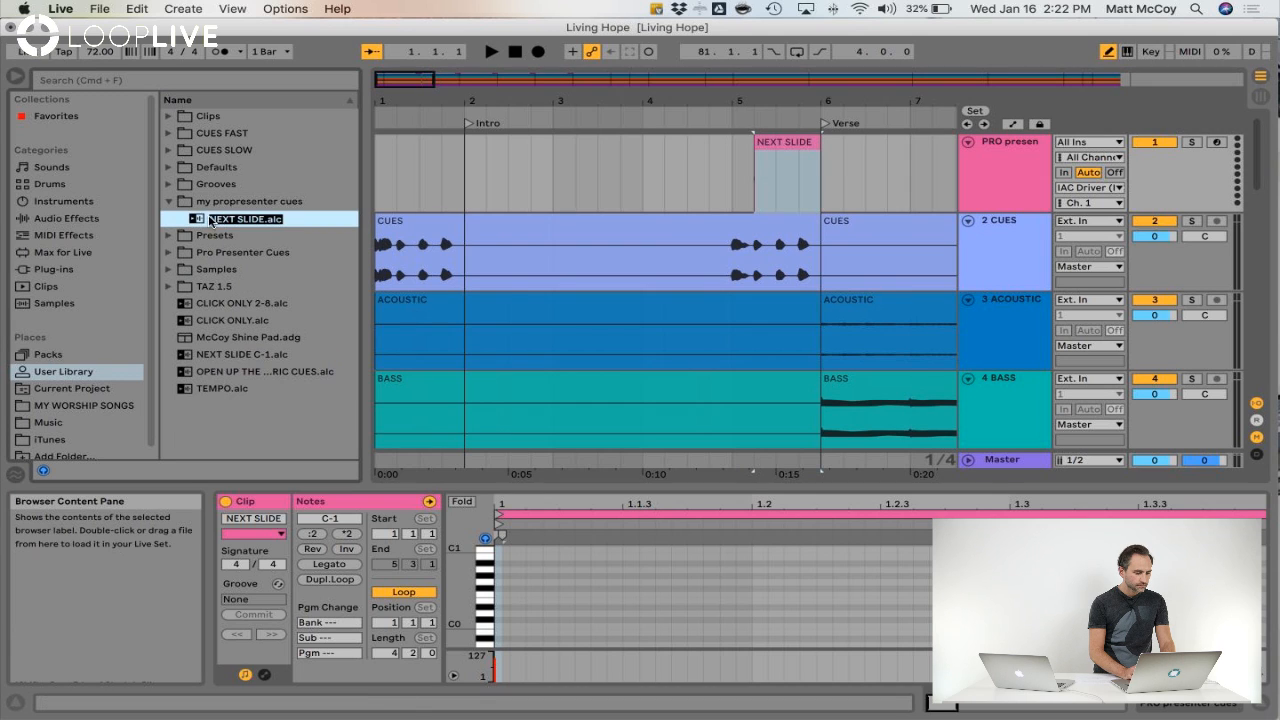
key("Return")
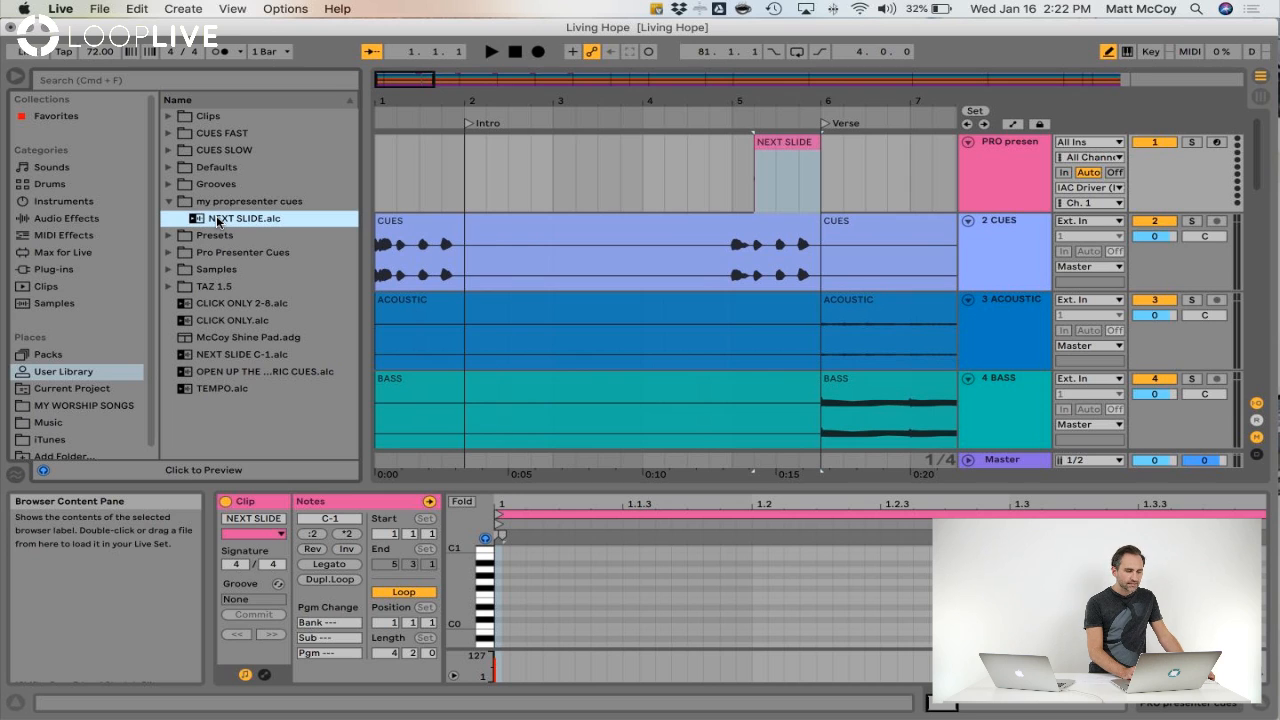
Step: Add the saved NEXT SLIDE.alc clip to the PRO presenter cues track at the Intro marker and delete it
left_click_drag(233, 220, 470, 180)
key("Delete")
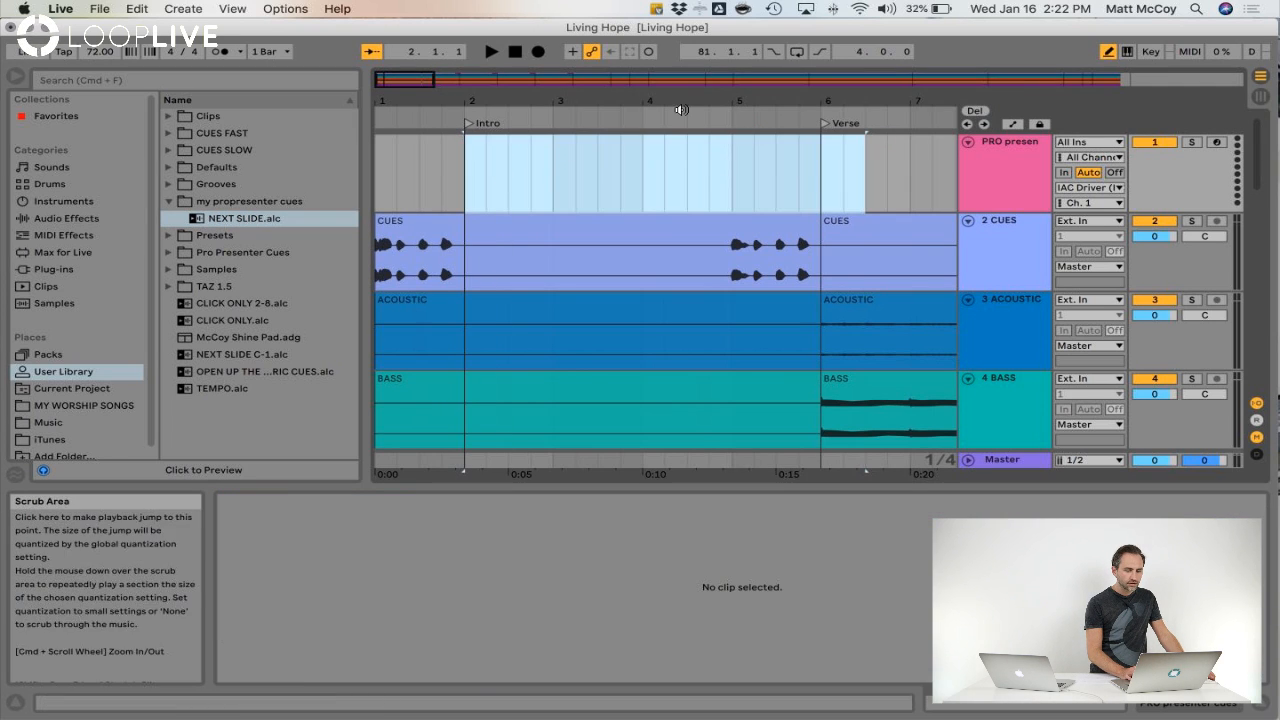
Step: Paste the cue clip back onto the PRO presenter cues track just before the Verse marker
left_click(682, 108)
left_click_drag(682, 108, 682, 95)
left_click(636, 172)
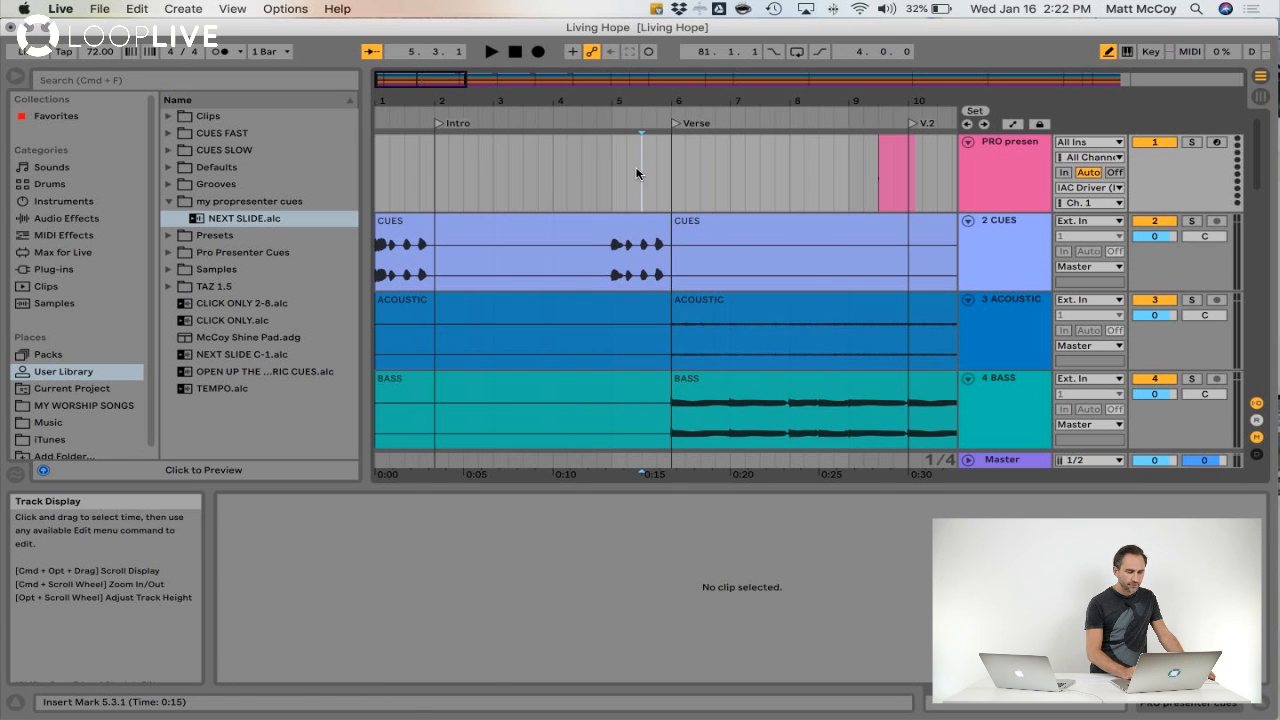
key("super+v")
left_click_drag(652, 146, 641, 138)
left_click(732, 172)
Step: Delete all the cue clips on the PRO presenter cues track from before Verse through Chorus
left_click_drag(768, 104, 505, 100)
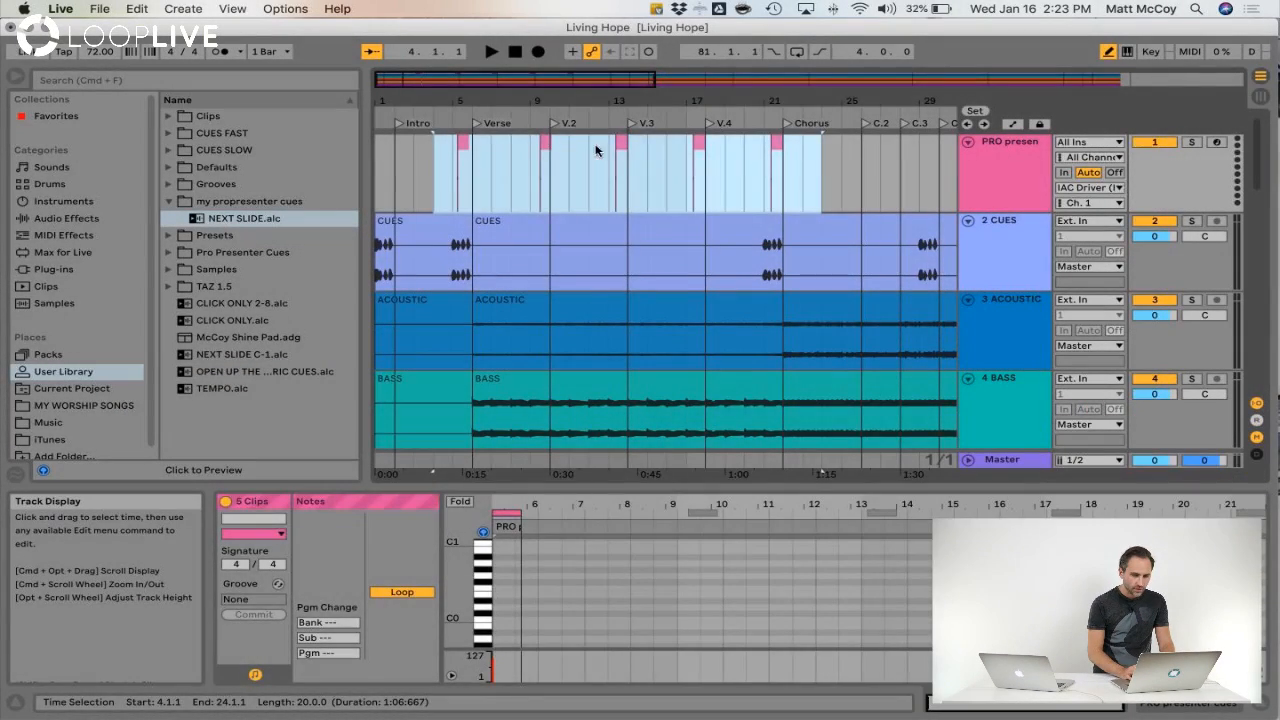
left_click(799, 161)
left_click_drag(842, 160, 434, 189)
left_click(462, 187)
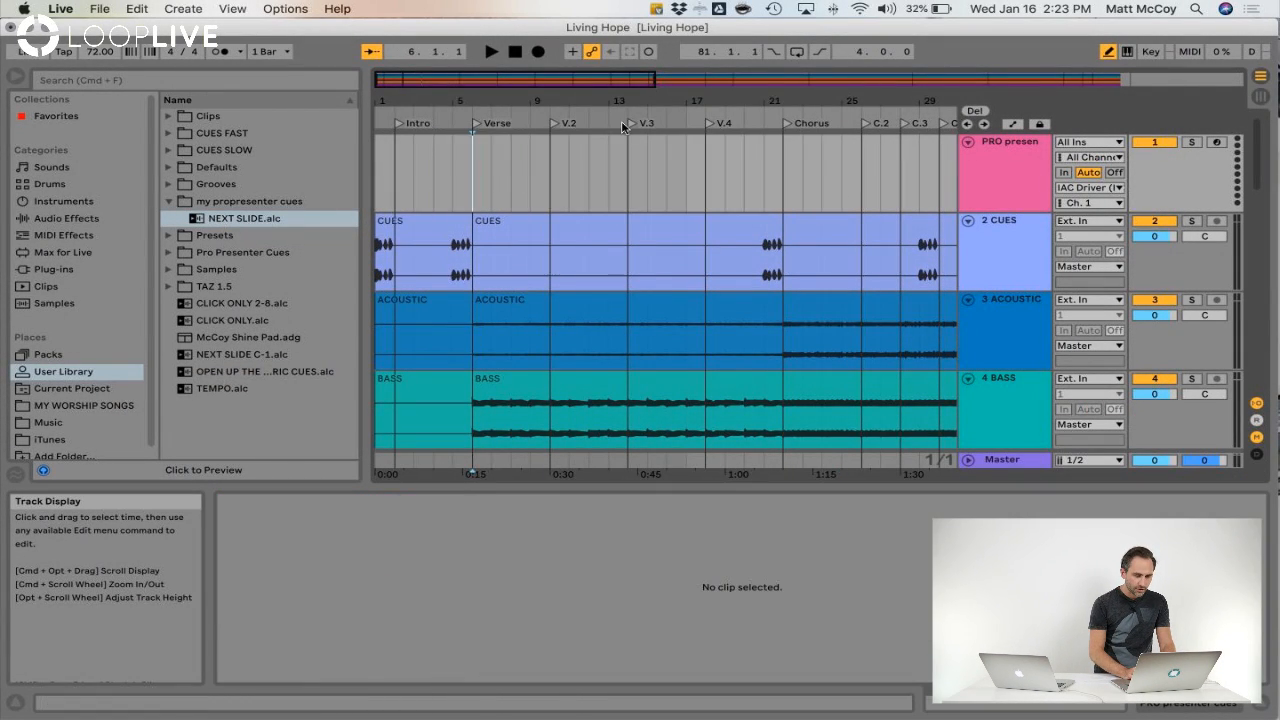
Step: Expand the Pro Presenter Cues library folder down to the clips inside the Clear Commands set
left_click_drag(592, 103, 845, 102)
left_click(649, 168)
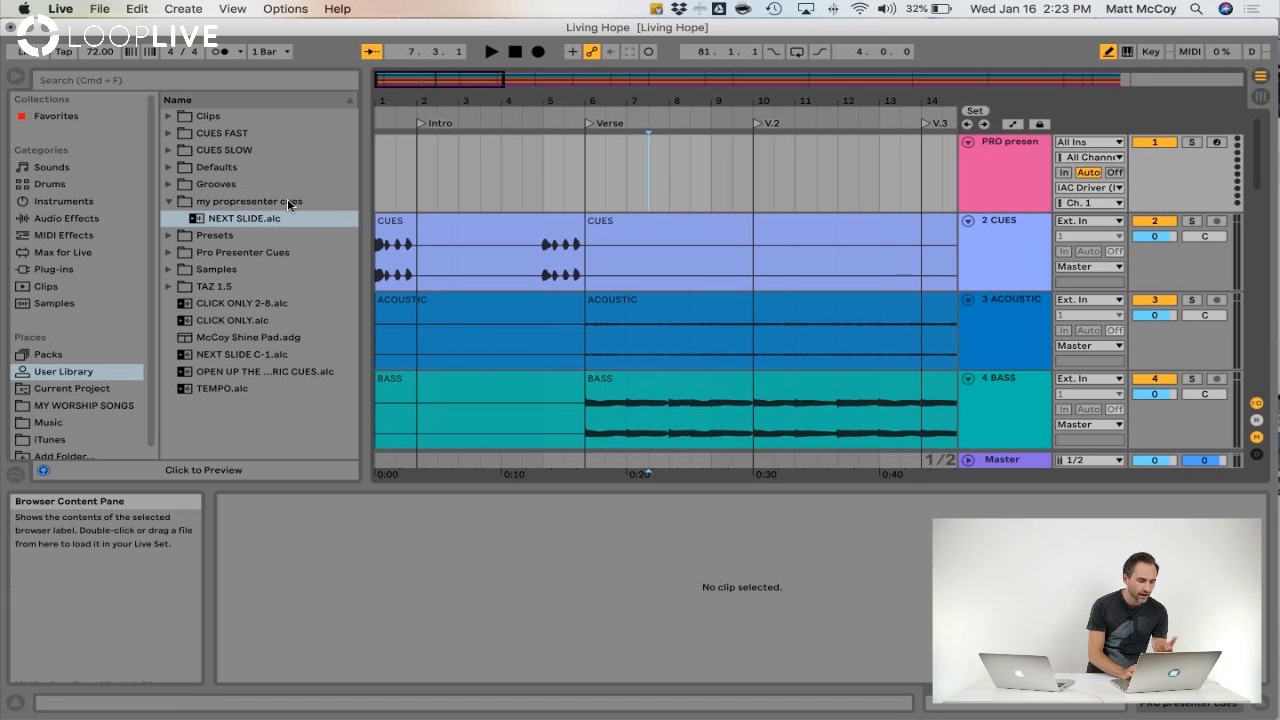
left_click(169, 252)
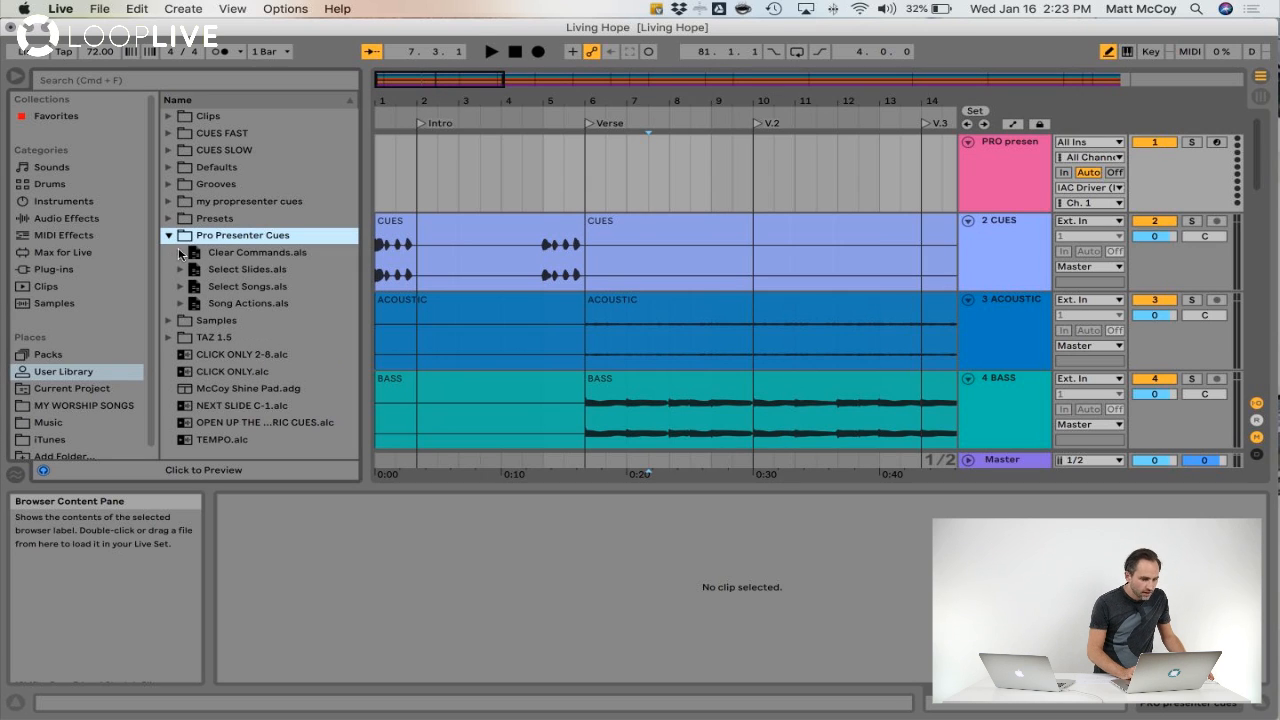
left_click(181, 253)
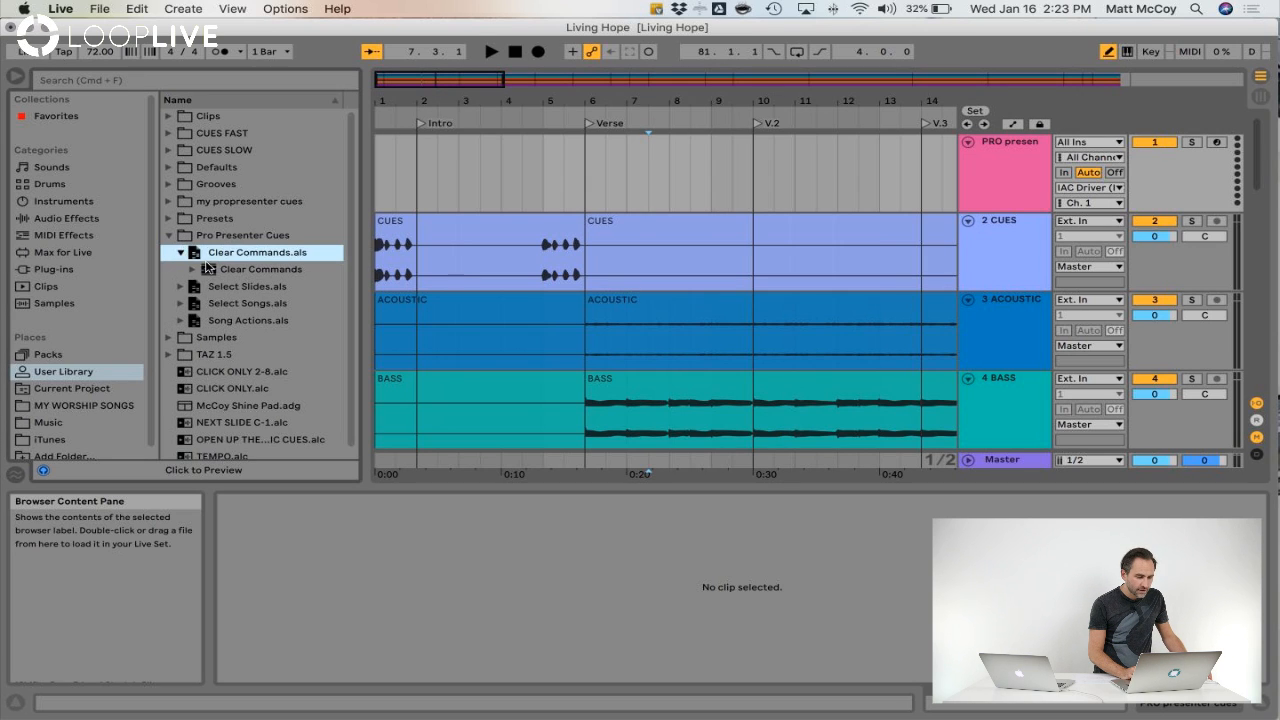
left_click(193, 270)
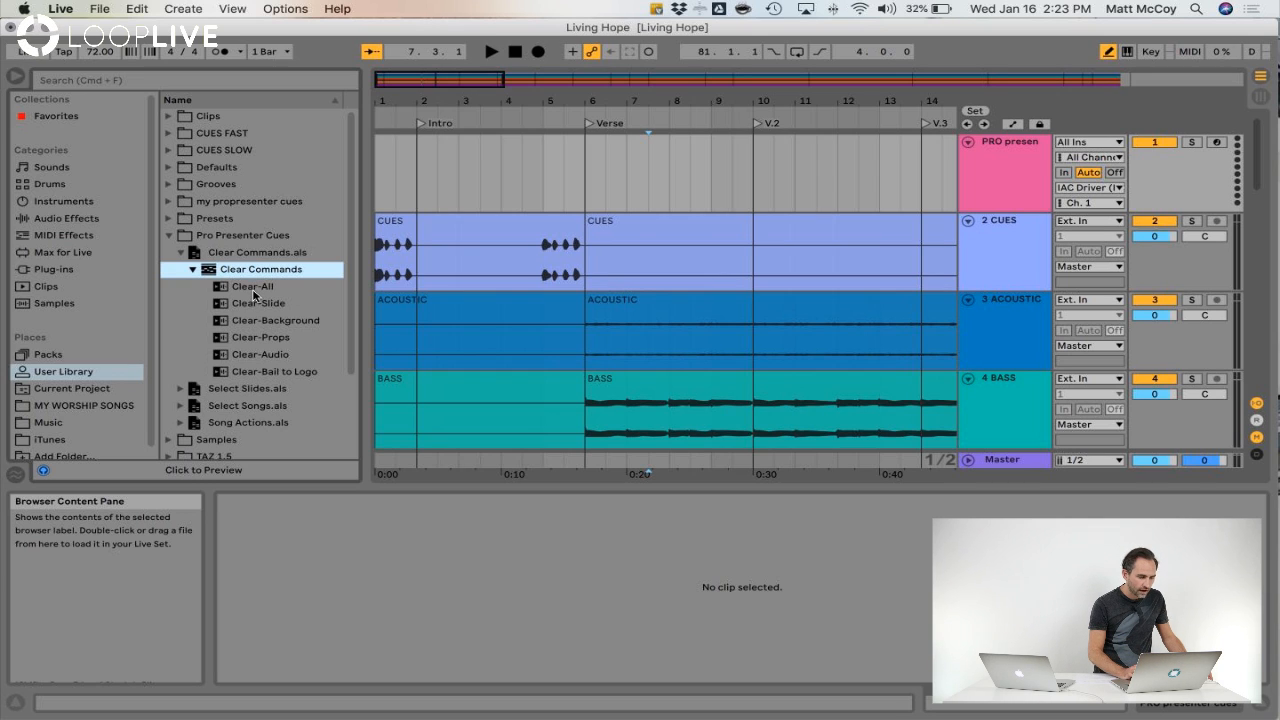
Step: Place the Clear-All clip at bar 1 of the cue track and shorten it to end at 1.3.1
left_click_drag(244, 288, 382, 172)
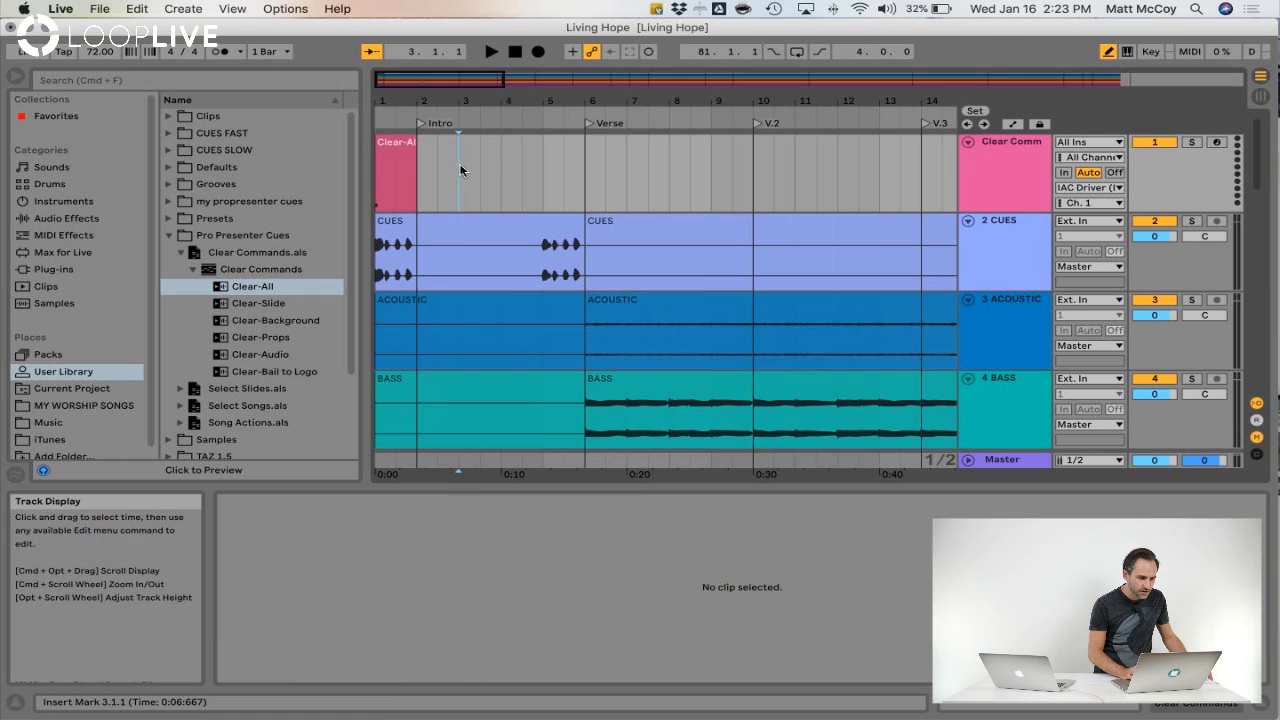
left_click(401, 142)
left_click(436, 160)
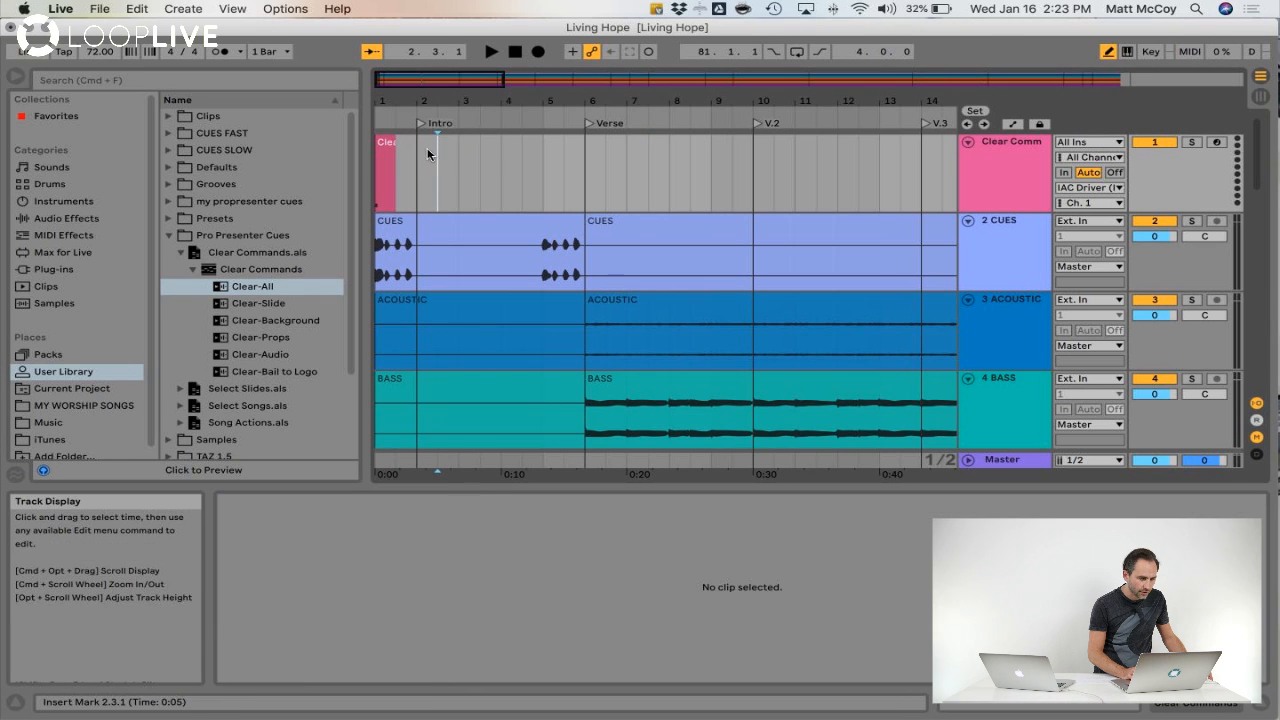
Step: Play the song from bar 1 to test the Clear-All cue, and stop playback
left_click(515, 57)
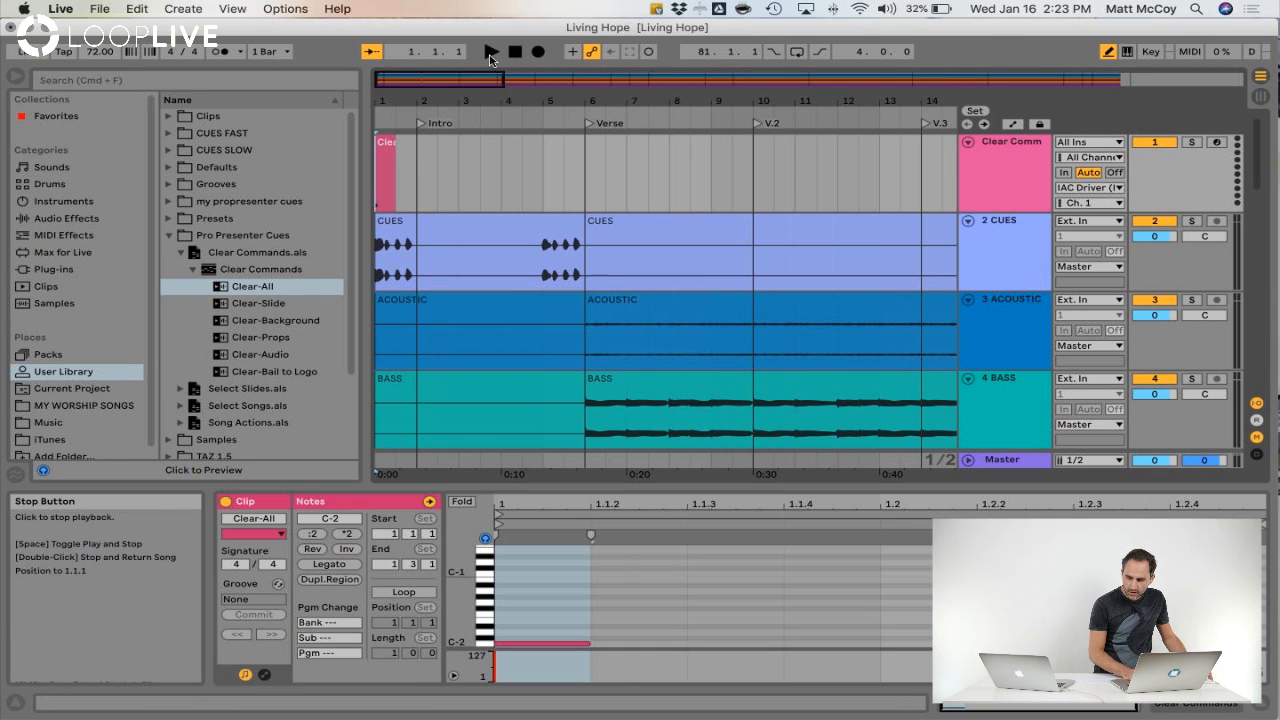
left_click(491, 53)
key("space")
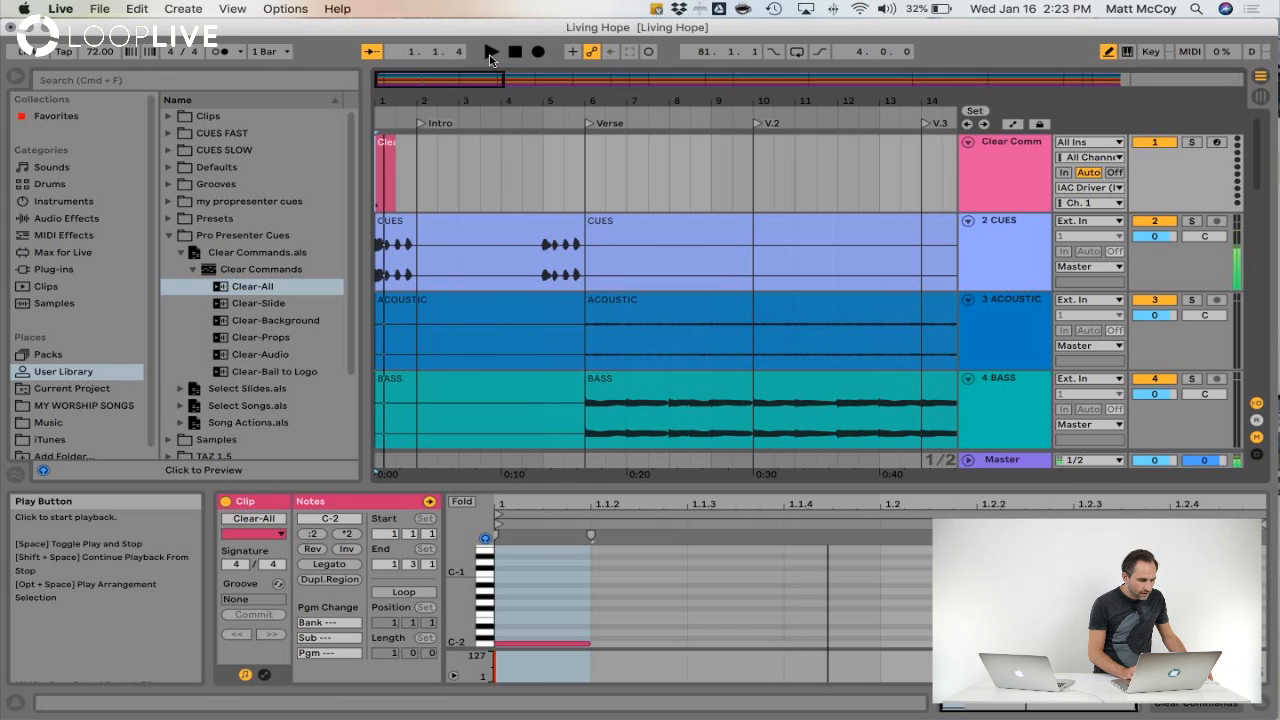
left_click(475, 185)
Step: Collapse the Clear Commands set and expand the Select Slides set down to its individual slide clips
left_click(191, 270)
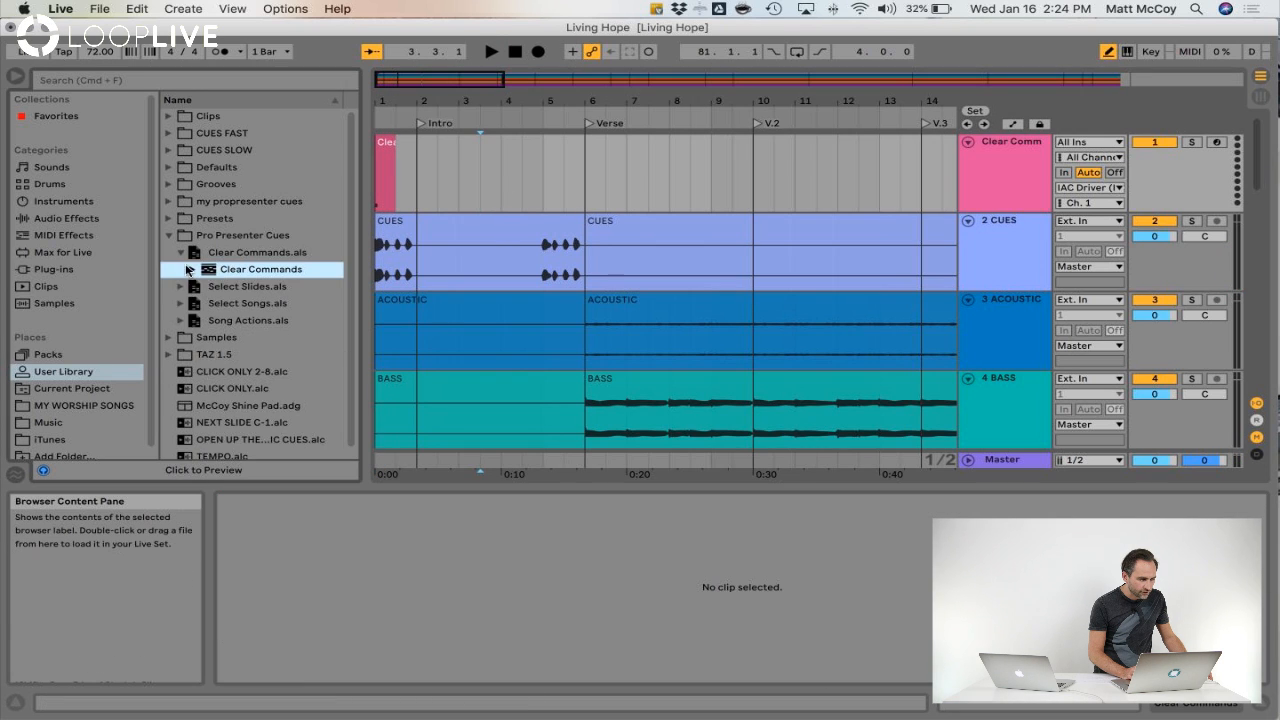
left_click(181, 254)
left_click(182, 270)
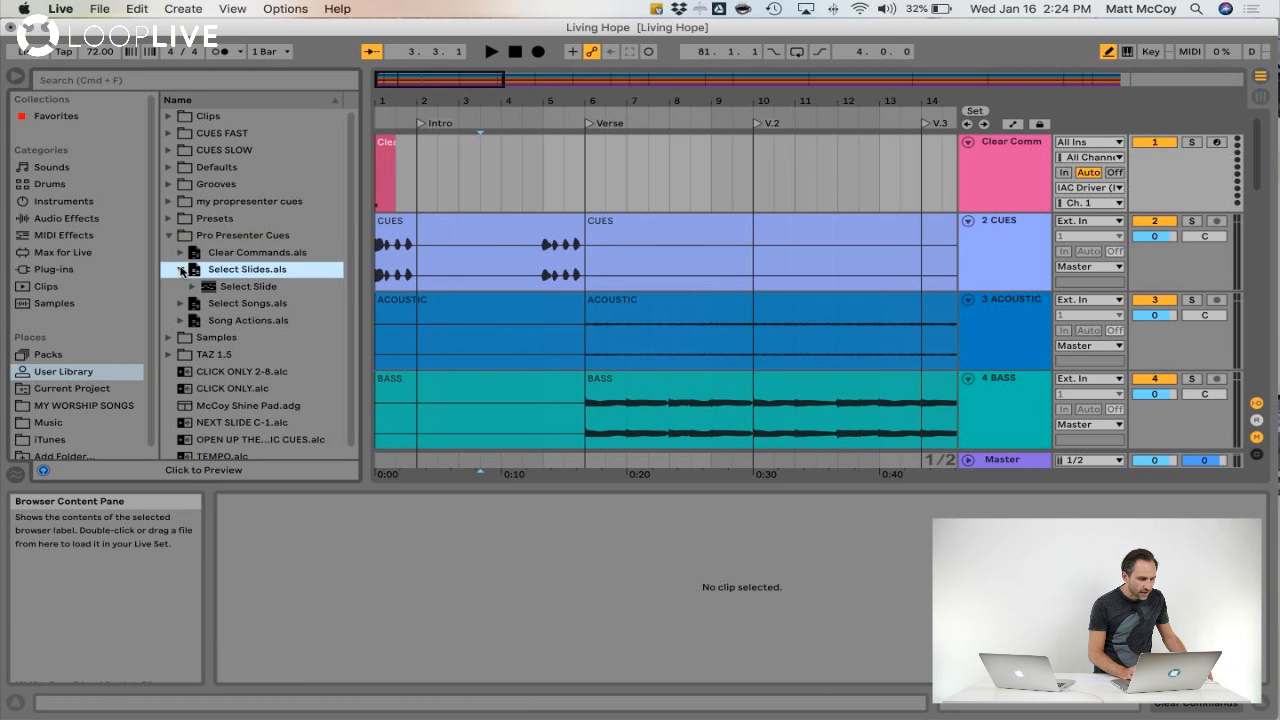
left_click(196, 285)
scroll(278, 356, "down", 3)
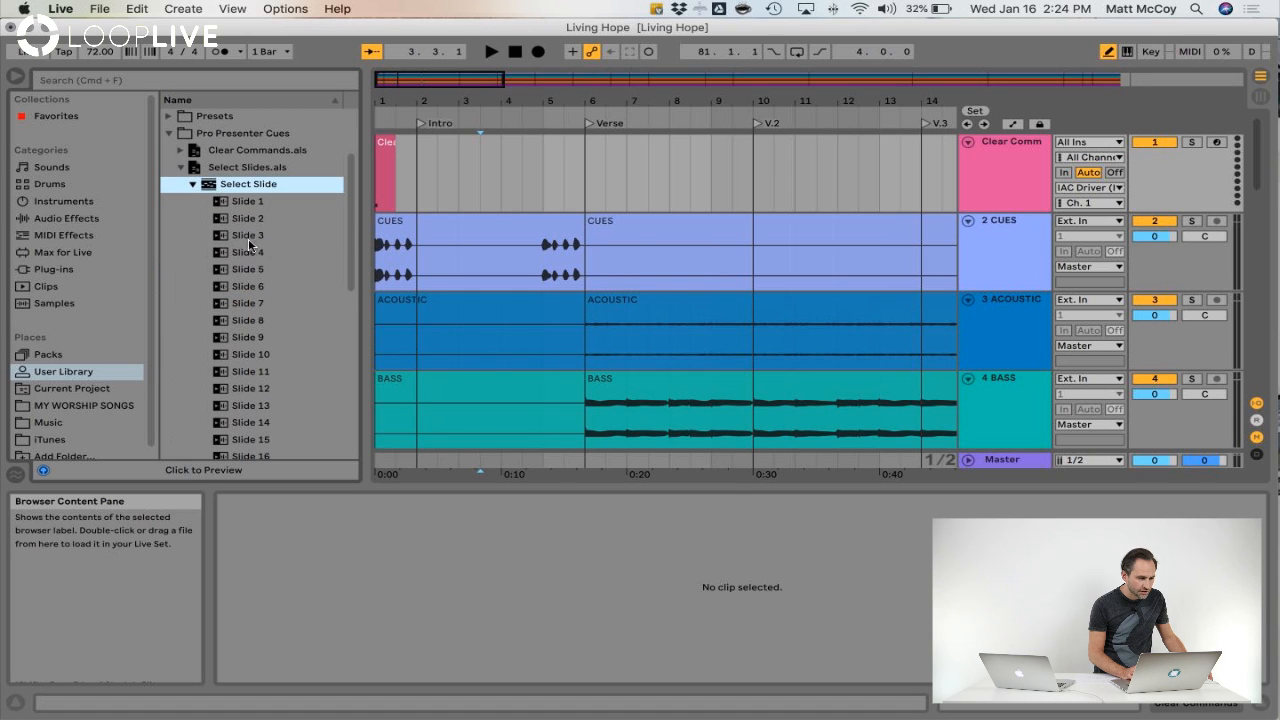
key("Down")
key("Down")
key("Down")
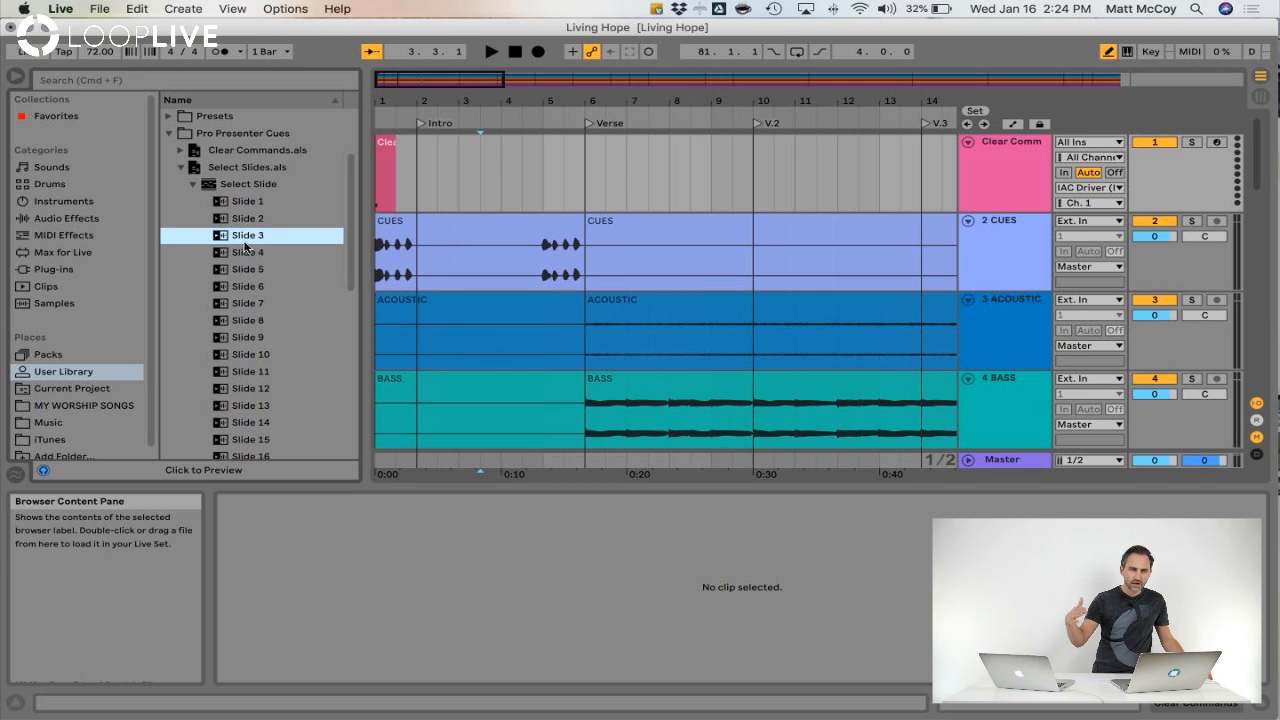
left_click(254, 257)
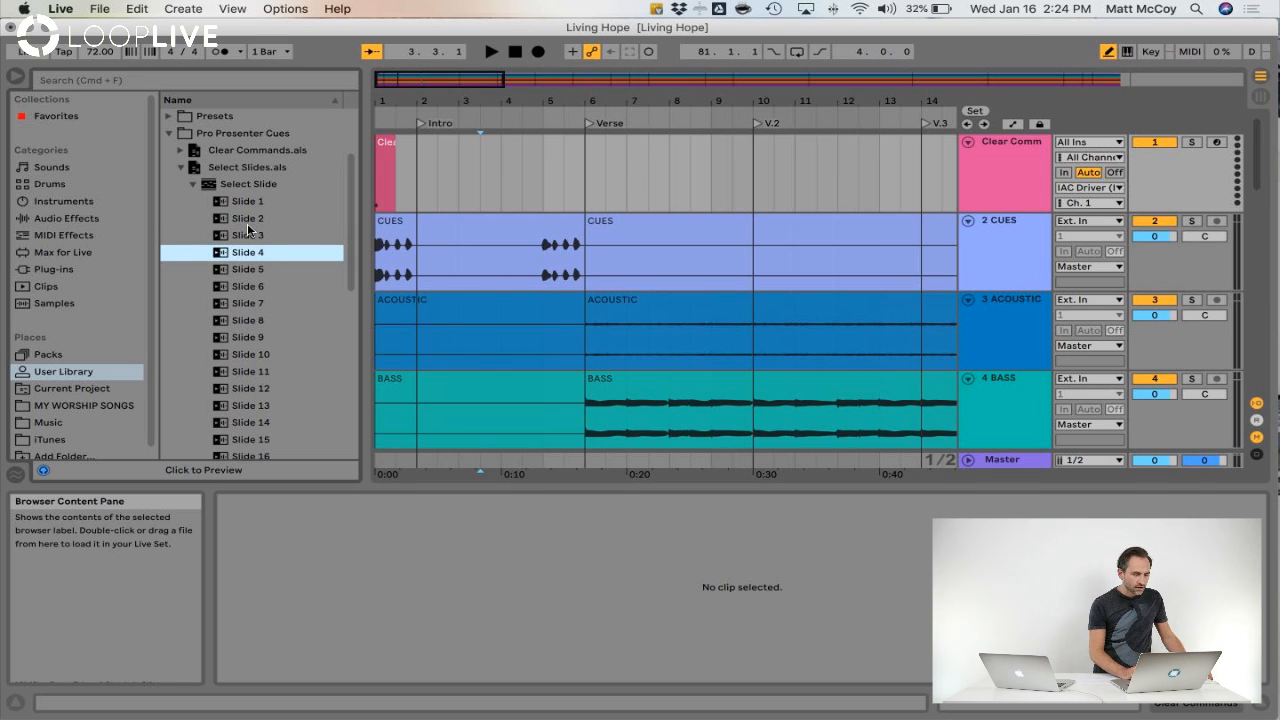
Step: Add the Slide 2 clip to the cue track and position it just before the Verse marker
left_click_drag(386, 98, 386, 105)
mouse_move(245, 218)
left_mouse_down()
mouse_move(455, 180)
mouse_move(503, 186)
mouse_move(491, 171)
left_mouse_up()
left_click(677, 170)
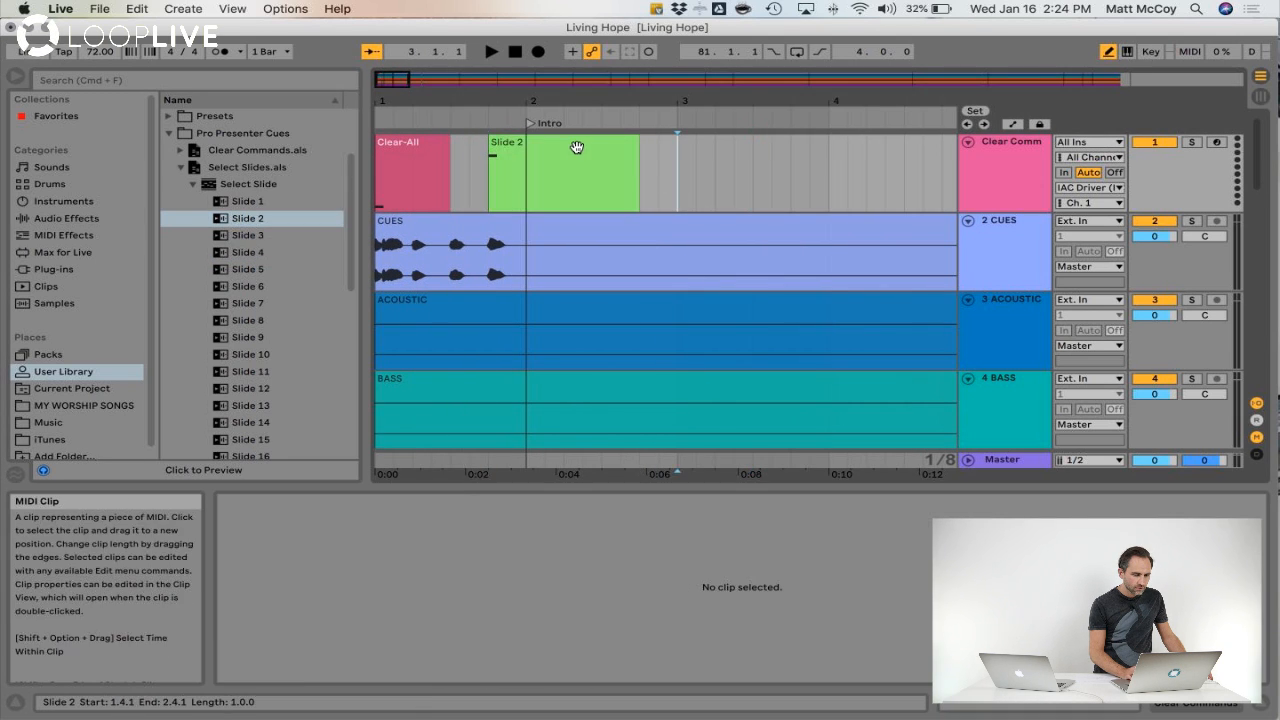
mouse_move(632, 144)
left_mouse_down()
mouse_move(435, 127)
mouse_move(441, 148)
mouse_move(683, 147)
left_mouse_up()
left_click(757, 145)
Step: Place the Slide 3 clip just before the V.2 marker and the Slide 4 clip at 13.4.1, just before V.3
scroll(757, 145, "right", 5)
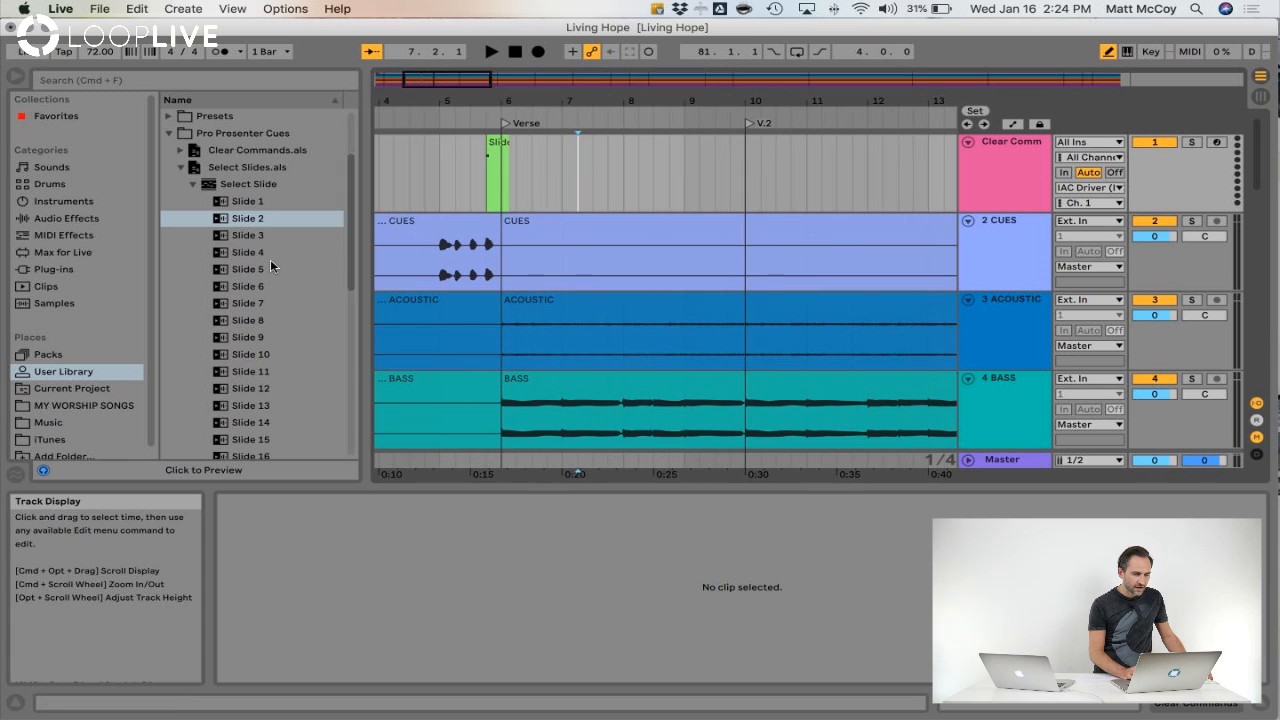
left_click_drag(247, 235, 737, 178)
left_click(830, 174)
scroll(830, 174, "right", 10)
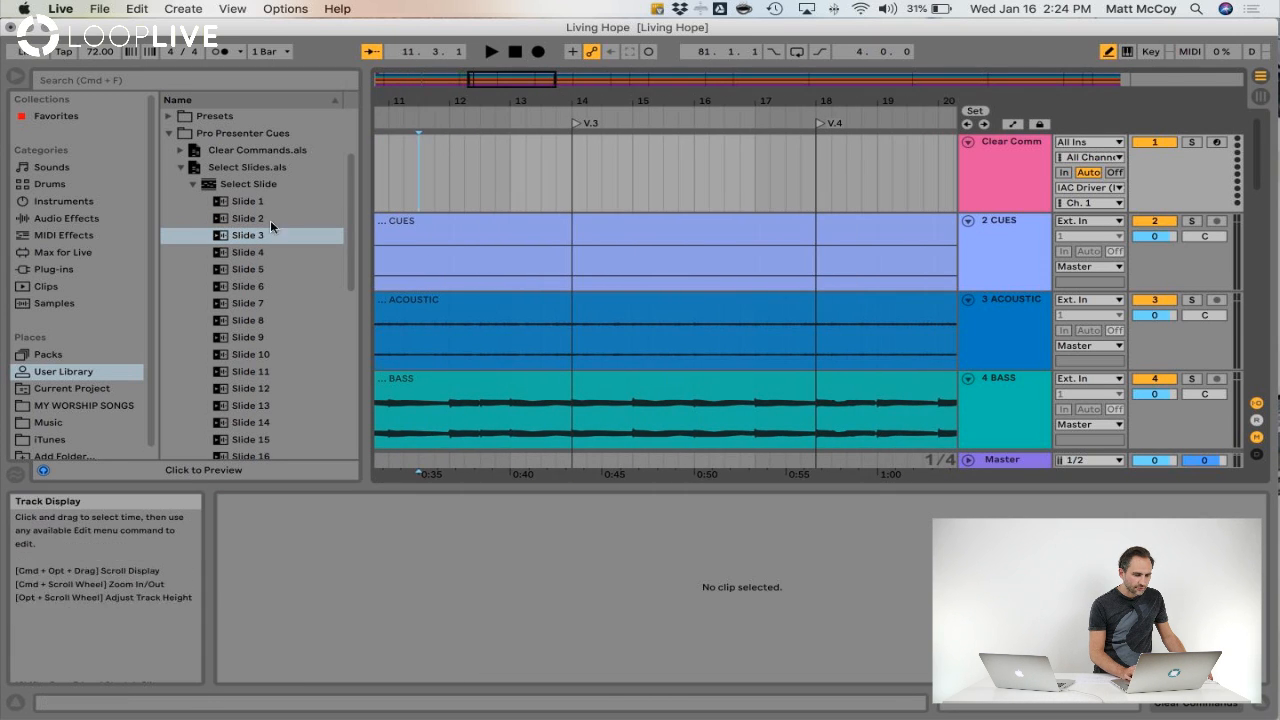
left_click_drag(305, 252, 570, 188)
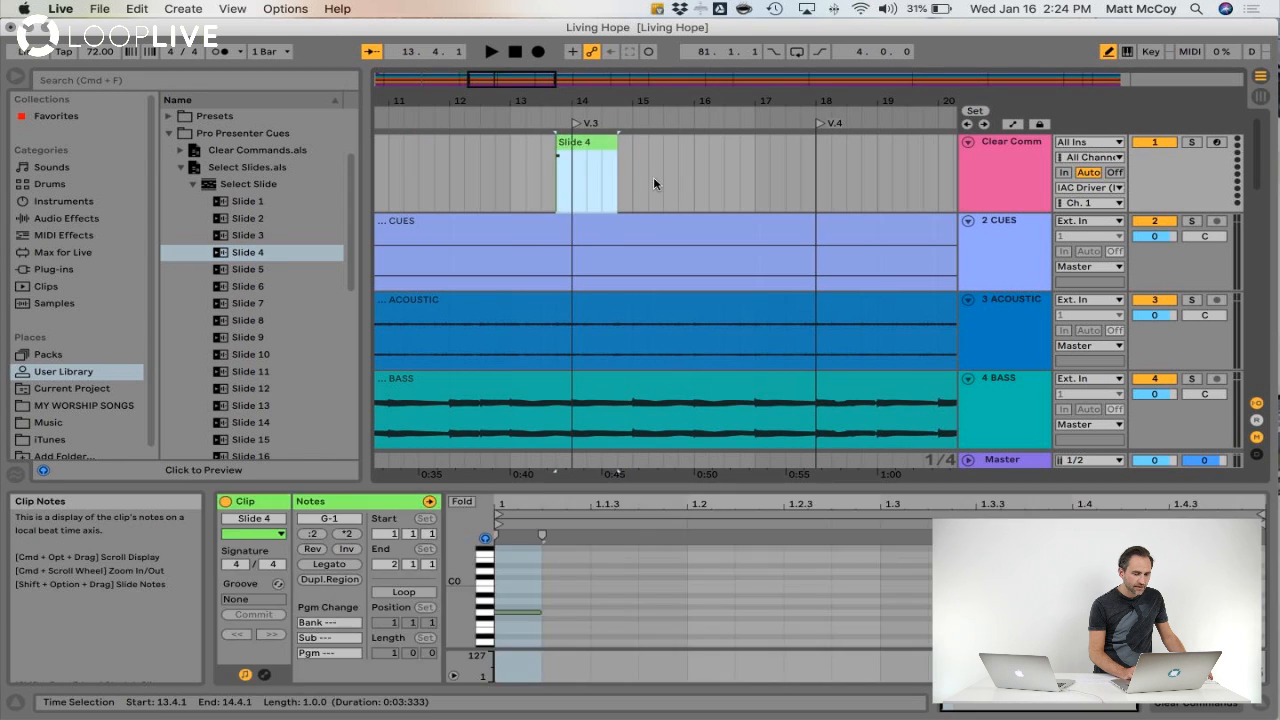
left_click(665, 186)
Step: Place the Slide 5 clip just before the V.4 marker and the Slide 6 clip just before the Chorus marker
scroll(665, 186, "right", 2)
scroll(665, 186, "right", 3)
left_click_drag(247, 269, 585, 186)
left_click(725, 167)
scroll(725, 167, "right", 3)
scroll(725, 167, "down", 1)
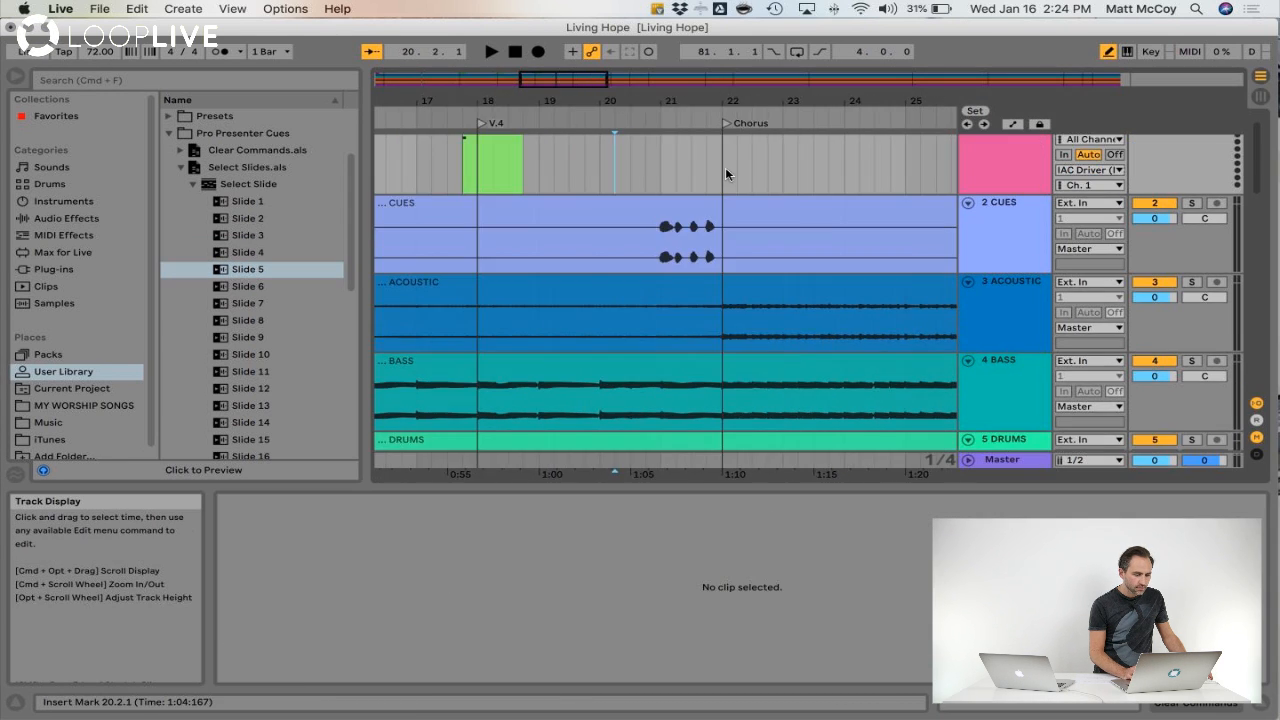
left_click_drag(328, 286, 711, 180)
left_click(575, 177)
Step: Play the song from the beginning and check that the ProPresenter slides follow the cue clips
scroll(575, 177, "left", 1)
scroll(575, 177, "up", 1)
scroll(575, 177, "left", 10)
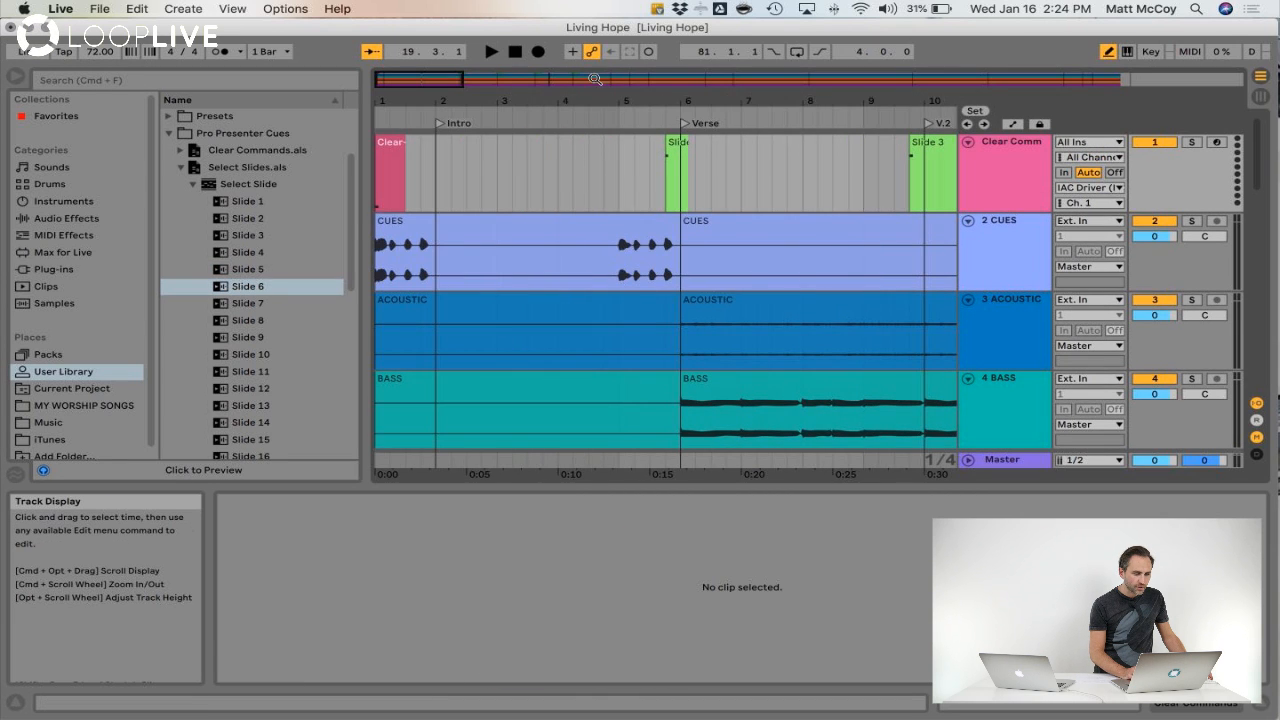
double_click(514, 51)
left_click(491, 51)
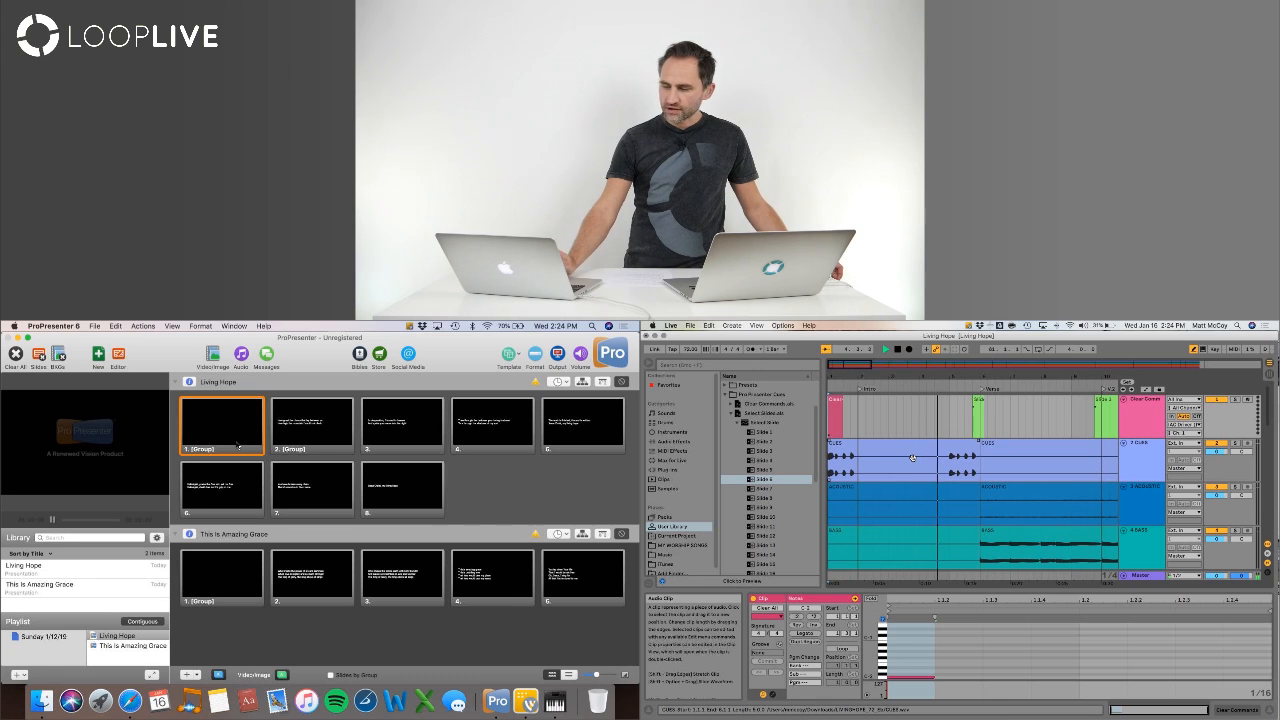
left_click(210, 511)
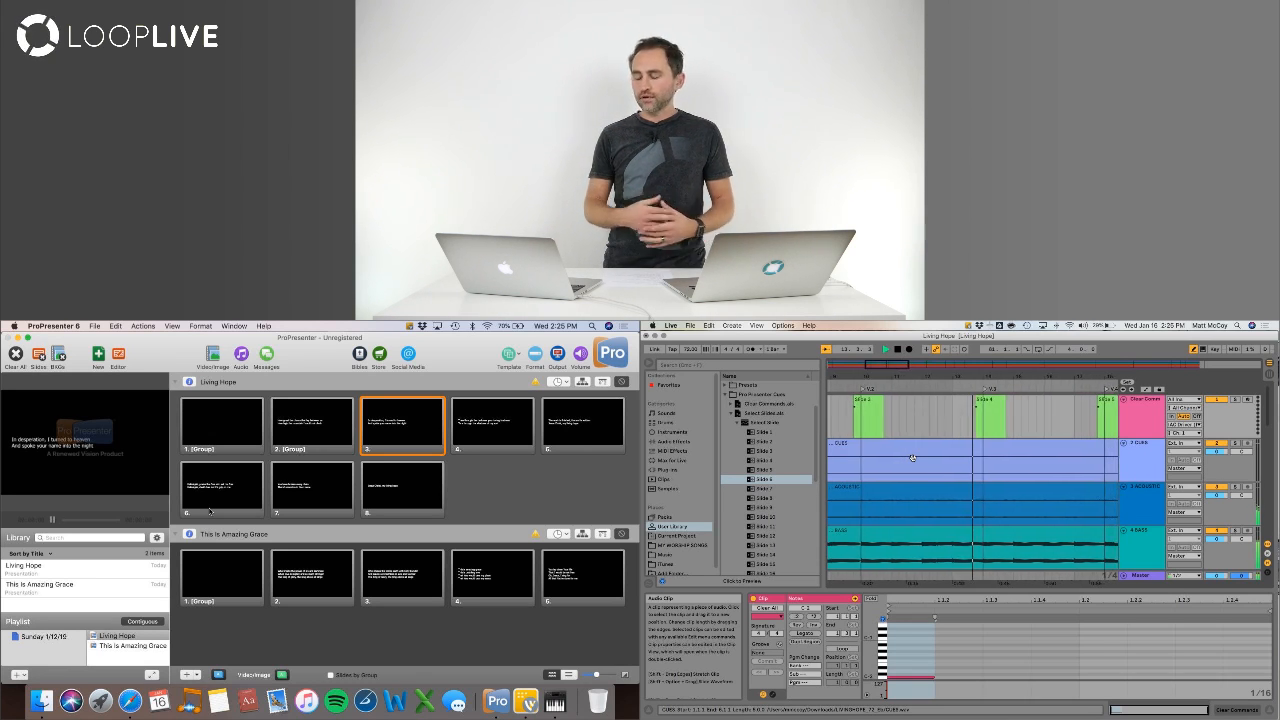
key("Right")
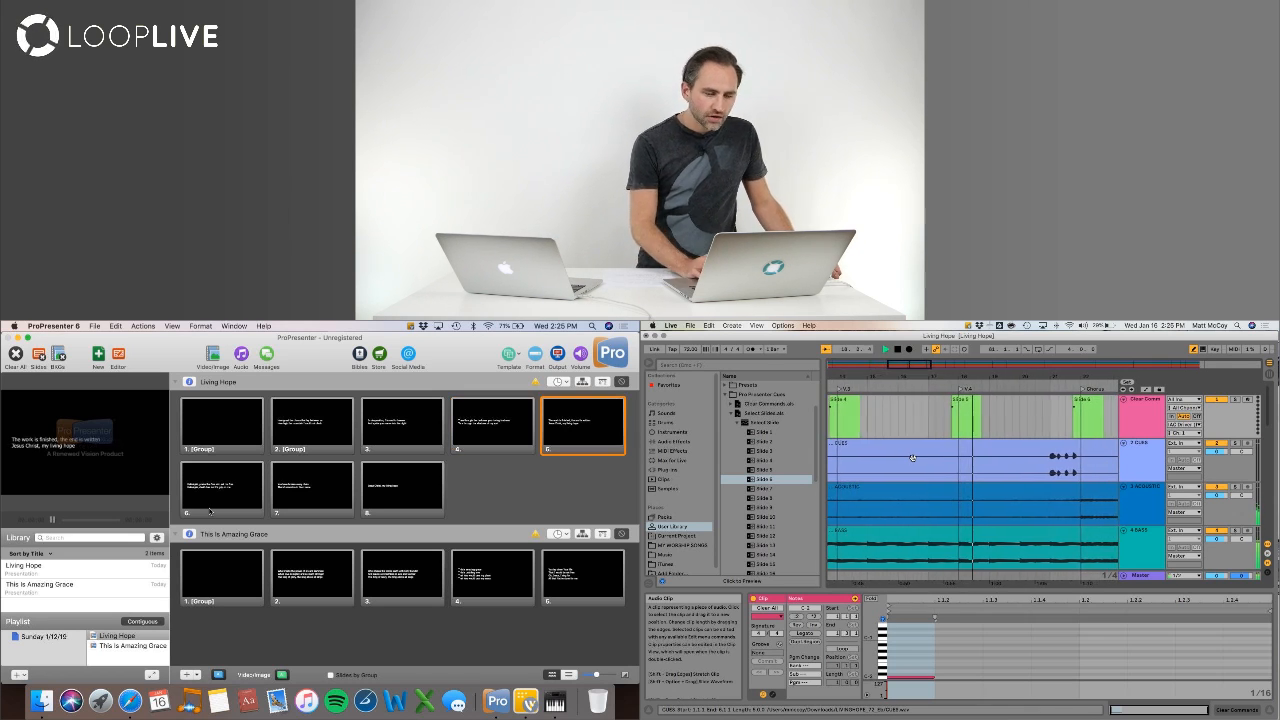
Step: Examine the end of the song's arrangement and the empty space after bar 81
left_click_drag(913, 377, 913, 365)
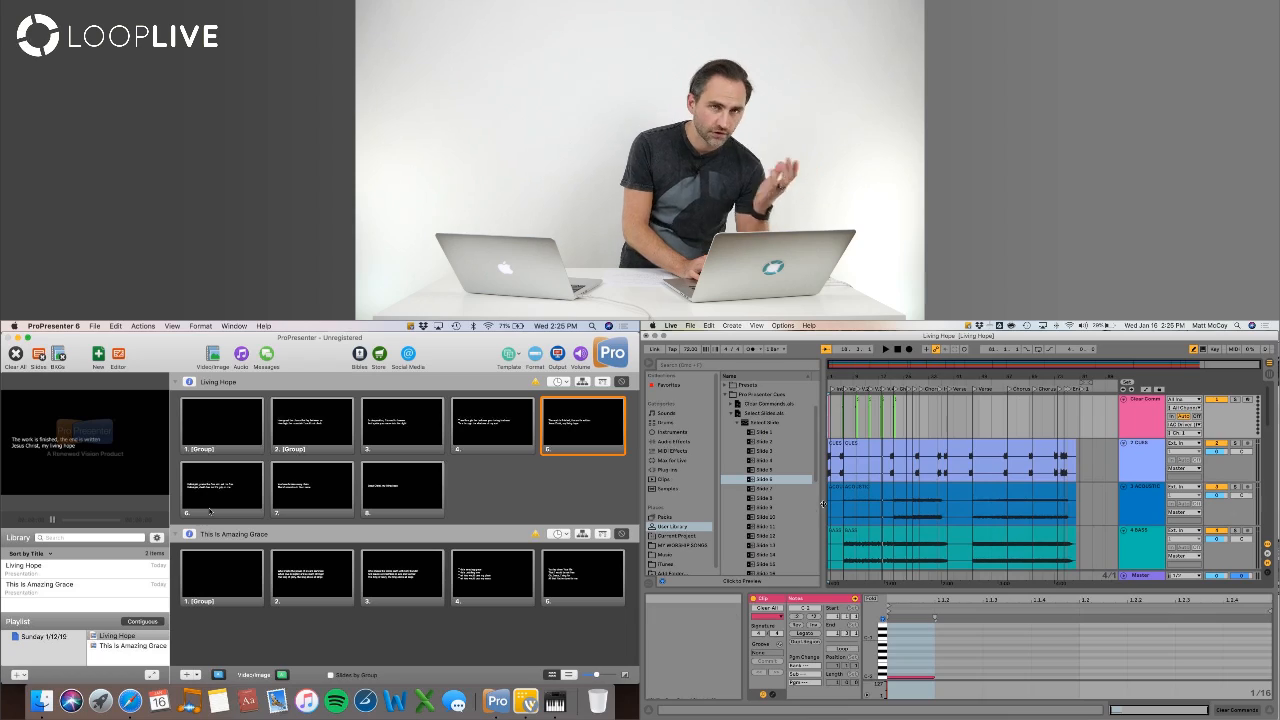
left_click_drag(822, 501, 801, 501)
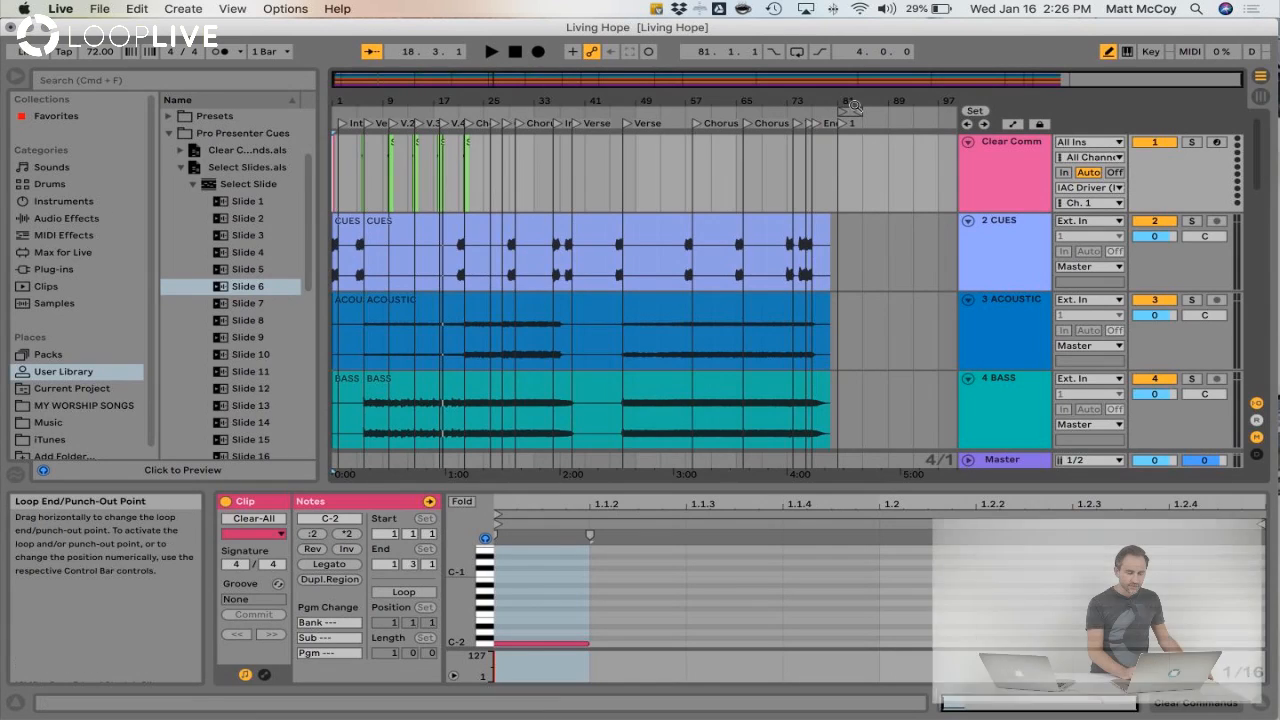
left_click_drag(855, 101, 894, 105)
mouse_move(877, 248)
left_mouse_down()
mouse_move(1015, 248)
mouse_move(885, 270)
left_mouse_up()
left_click(770, 272)
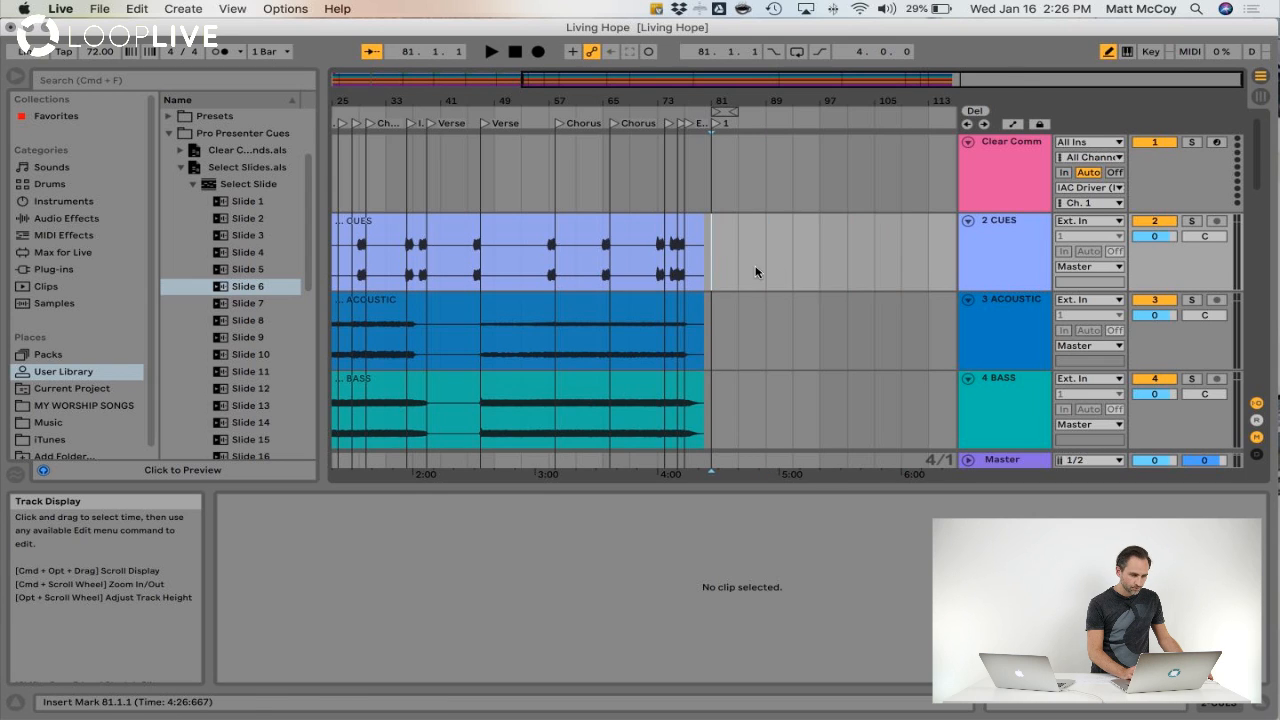
left_click_drag(755, 271, 978, 267)
left_click(790, 273)
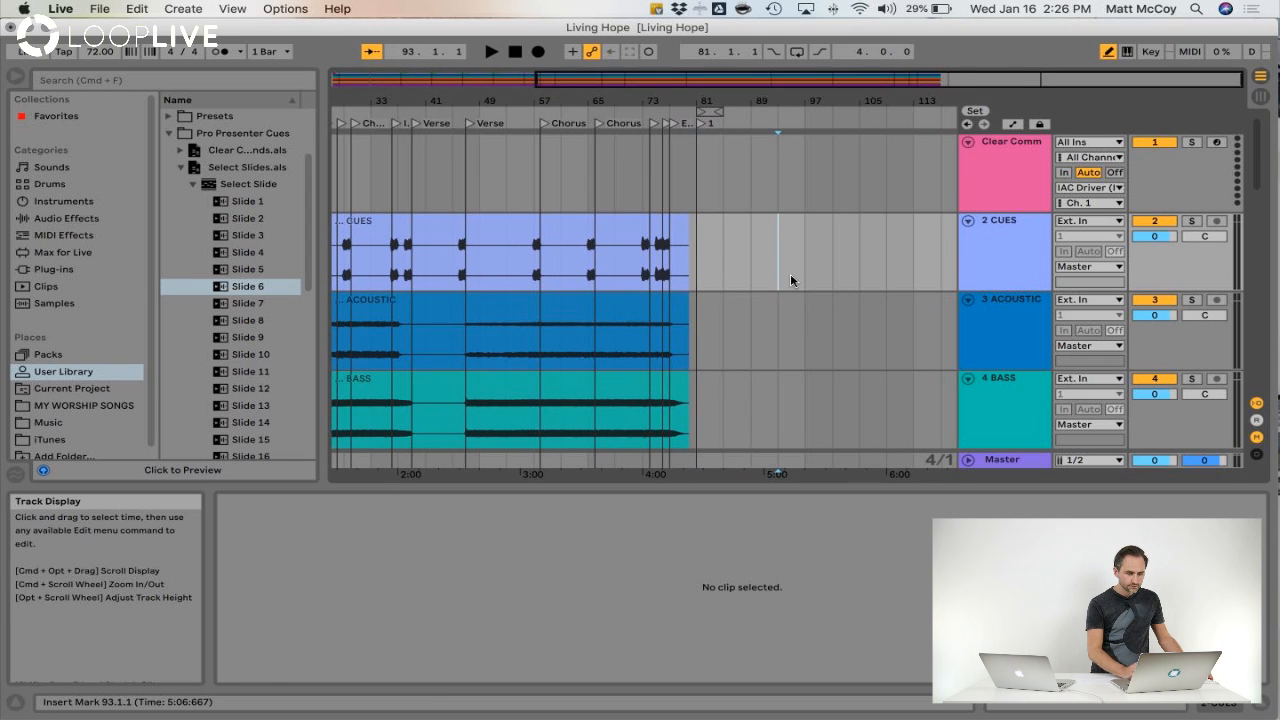
Step: Collapse the Select Slide clips and expand the Select Songs set down to the clips inside Select Playlist
left_click(192, 184)
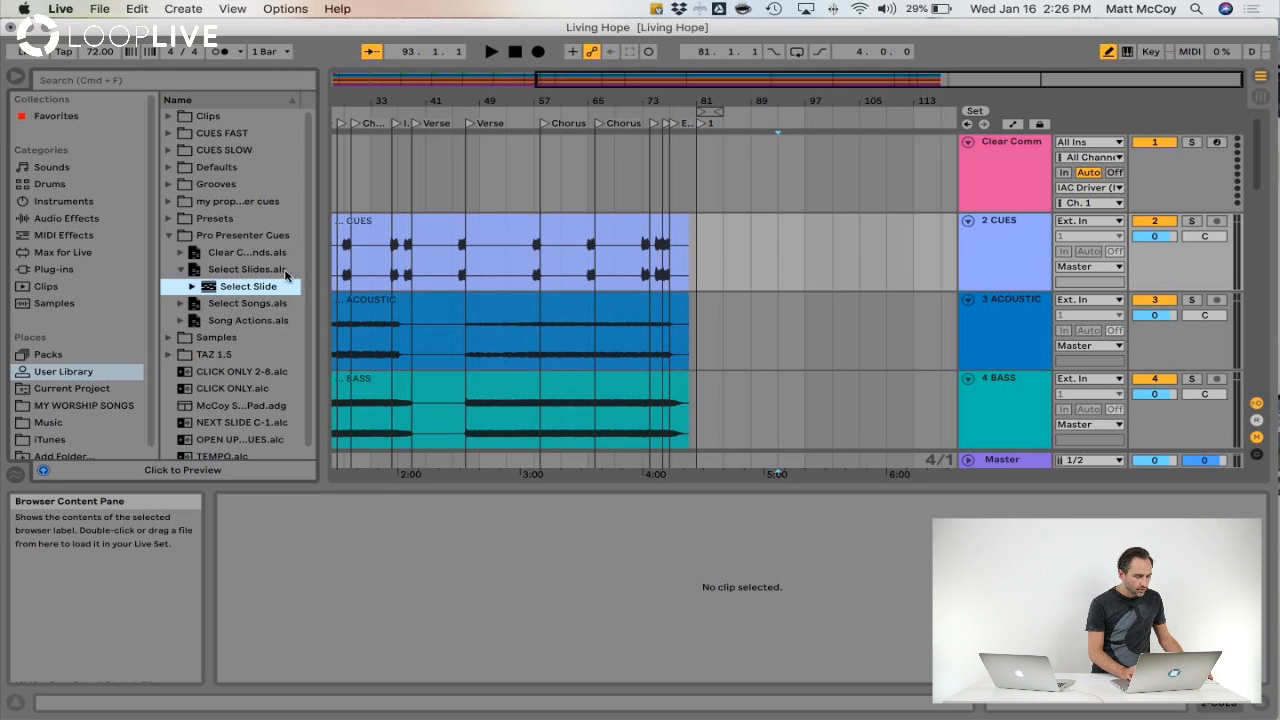
left_click_drag(314, 318, 324, 318)
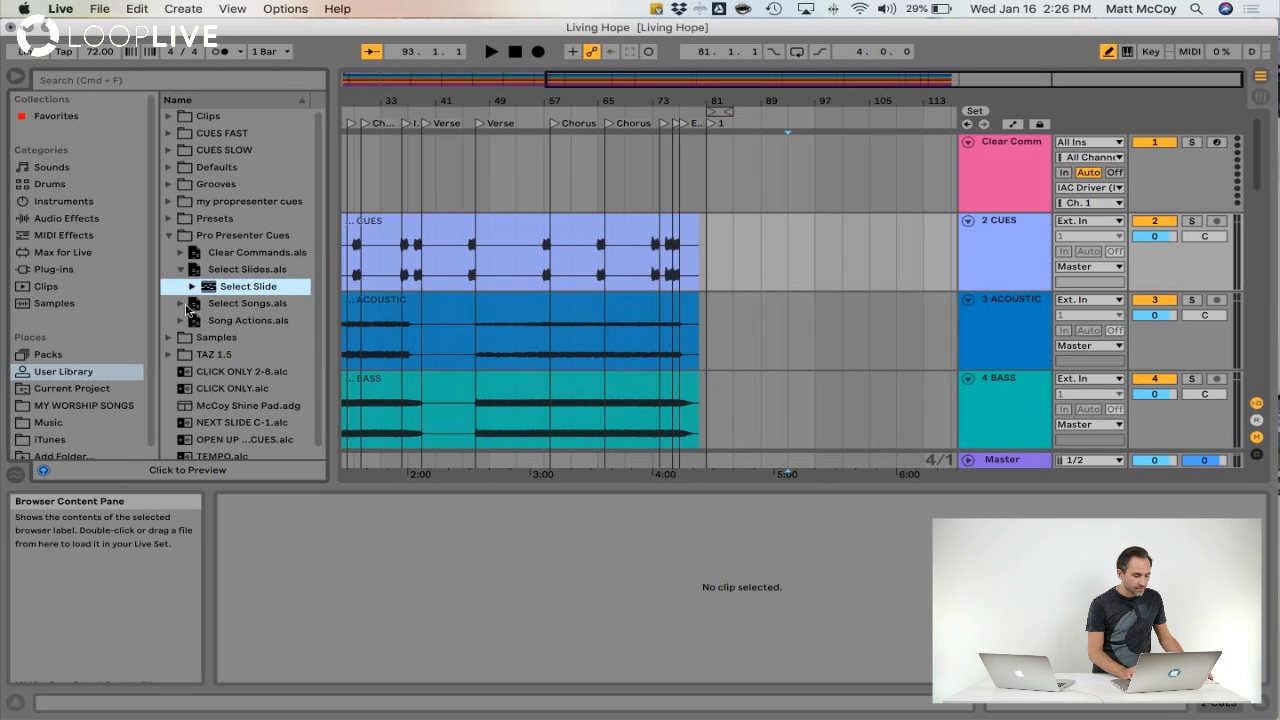
left_click(180, 305)
left_click(193, 305)
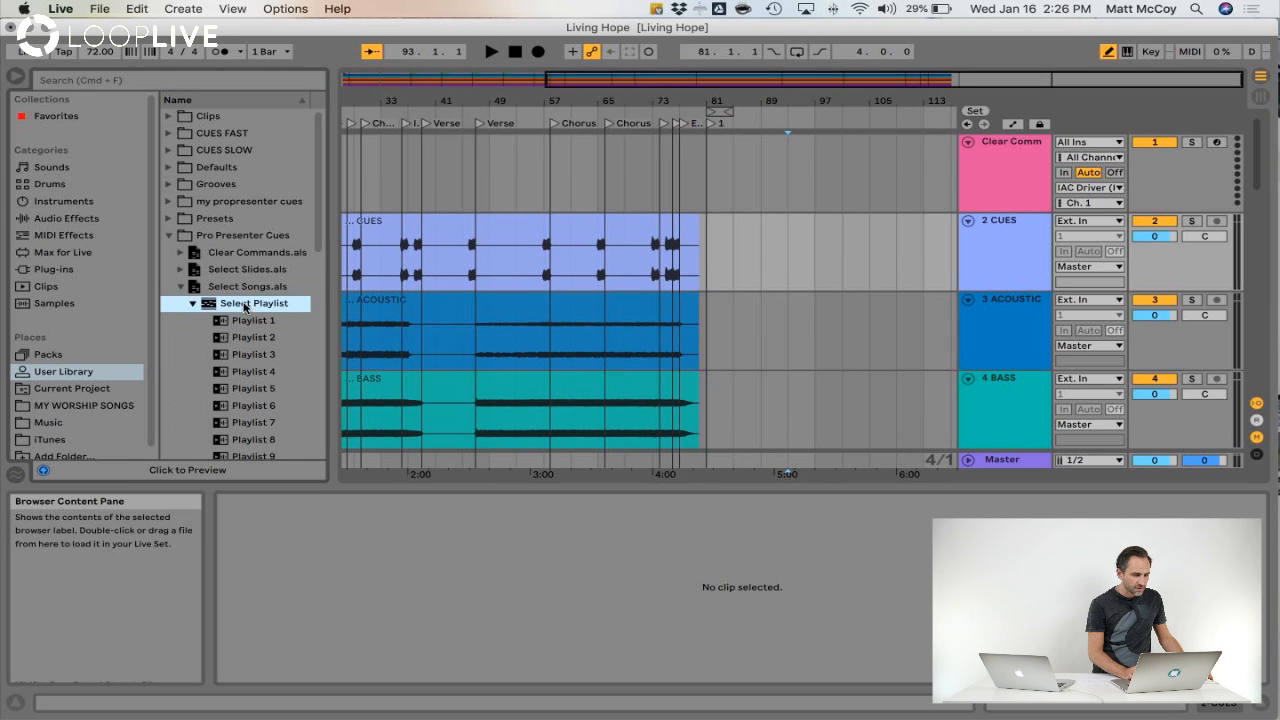
scroll(245, 307, "down", 3)
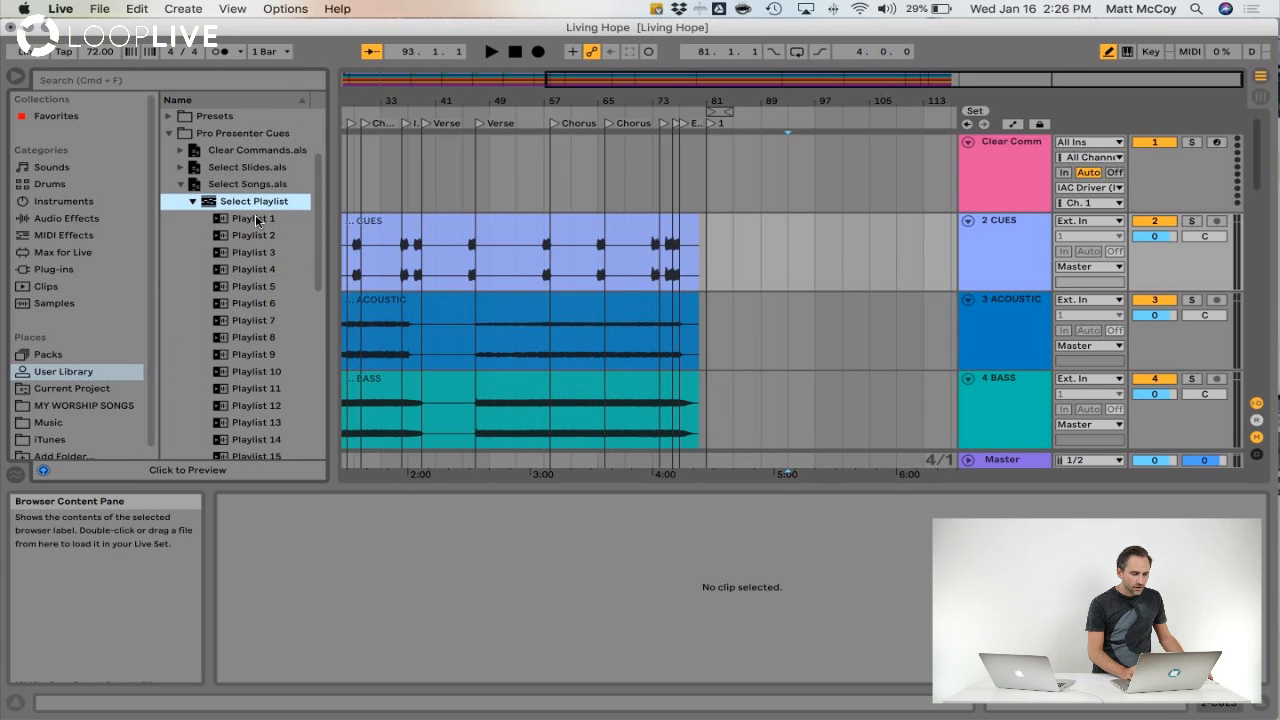
Step: Place the Playlist 2 clip on the cue track just before the End marker and play the song's closing section briefly
left_click_drag(600, 474, 515, 510)
left_click_drag(246, 240, 575, 171)
left_click(622, 173)
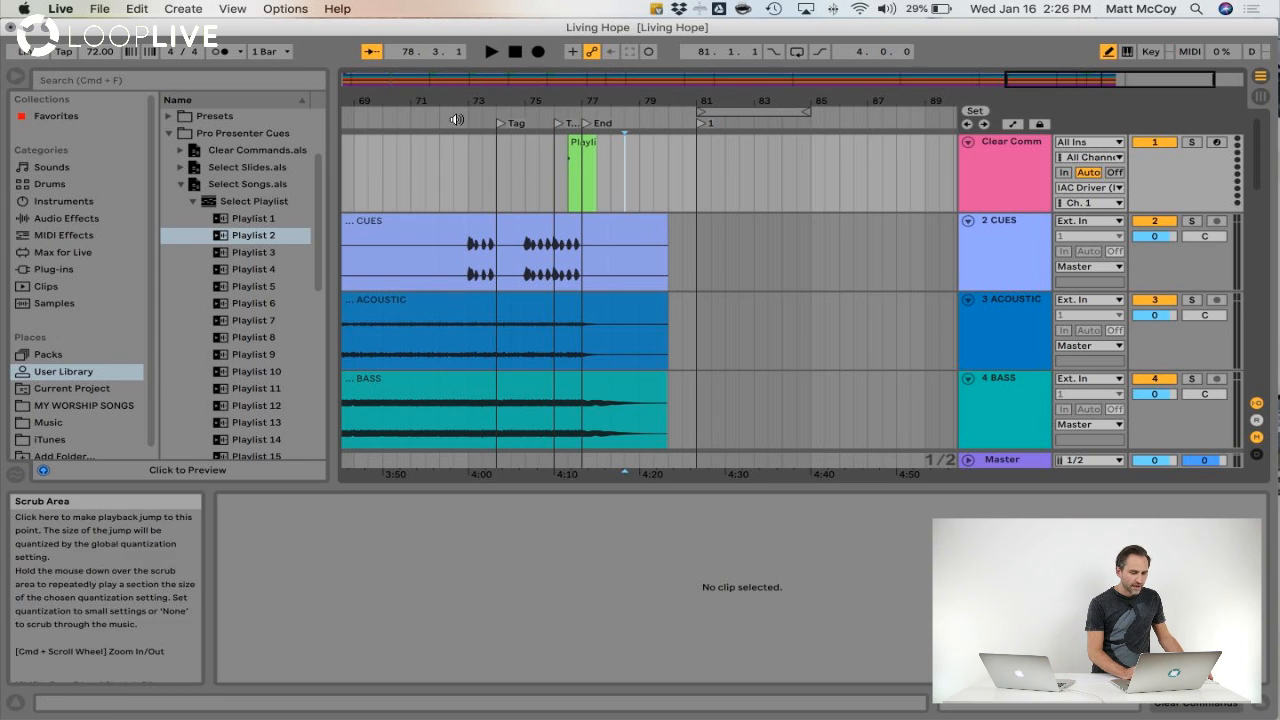
left_click(470, 130)
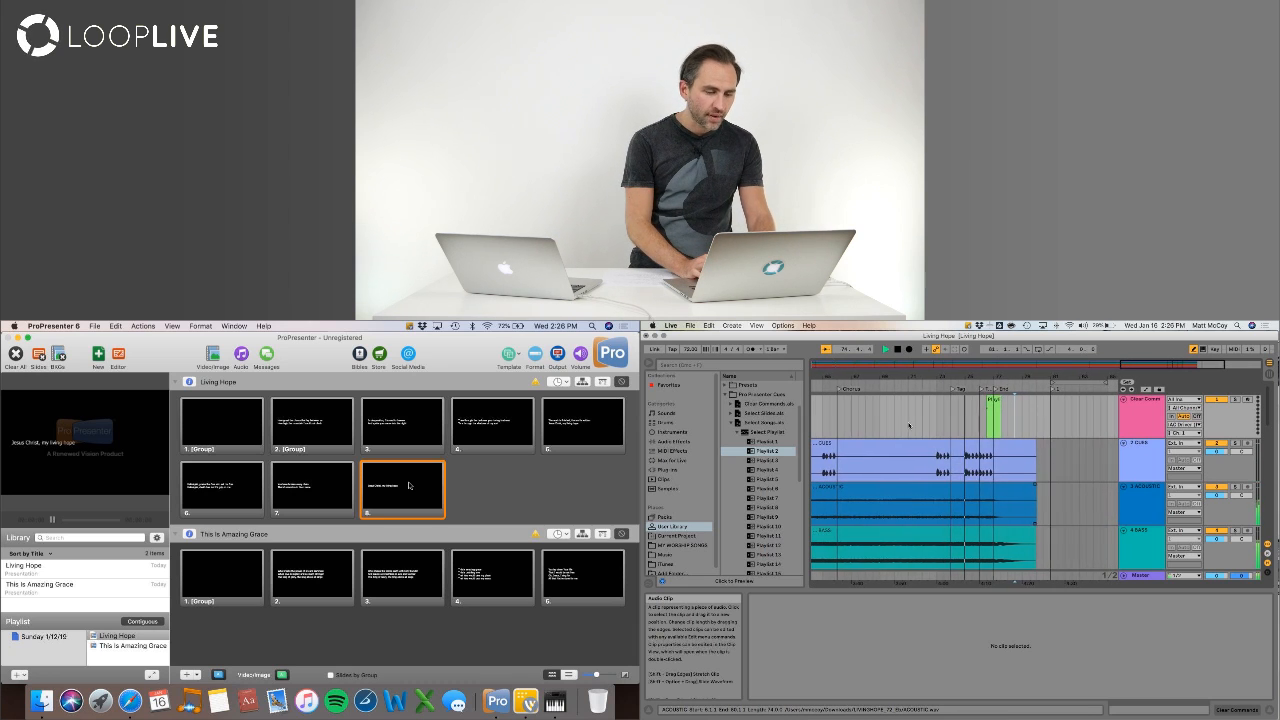
key("space")
Step: Move the Playlist 2 clip past the End marker and place a Clear-All clip from the Clear Commands set ahead of it
left_click(992, 398)
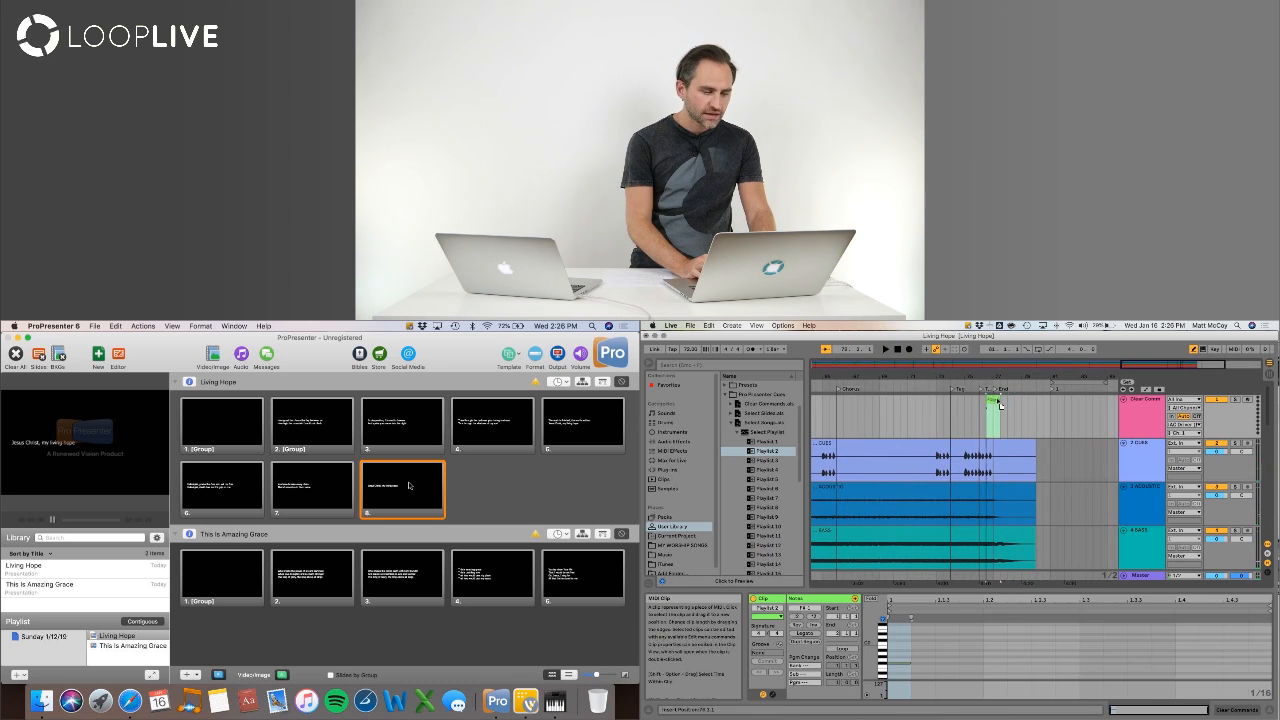
left_click_drag(1004, 404, 1025, 404)
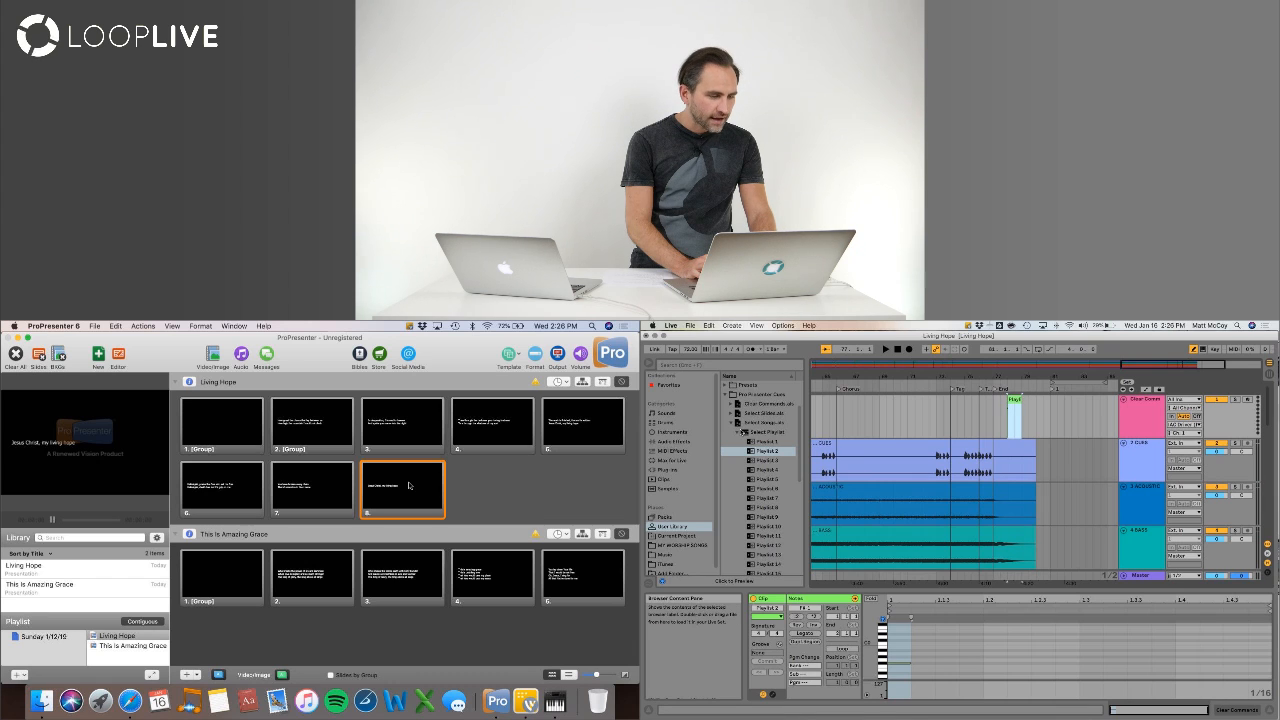
left_click(731, 404)
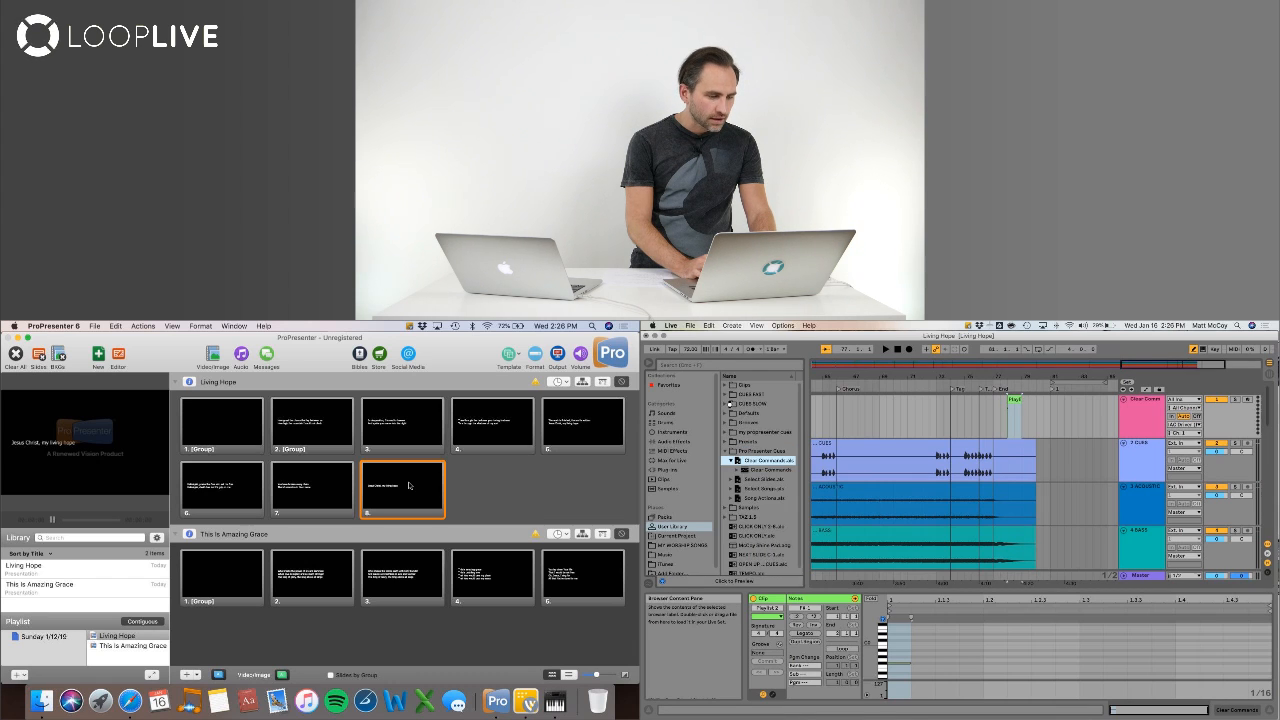
left_click(736, 469)
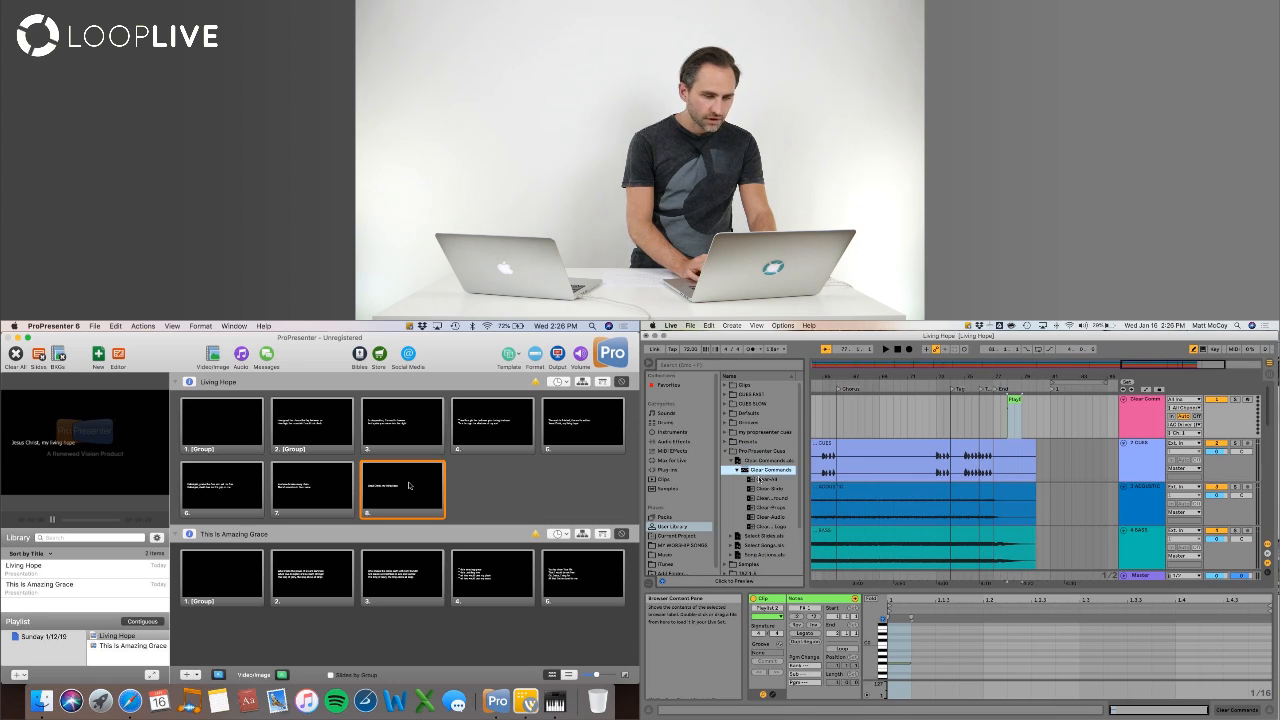
left_click_drag(760, 479, 993, 430)
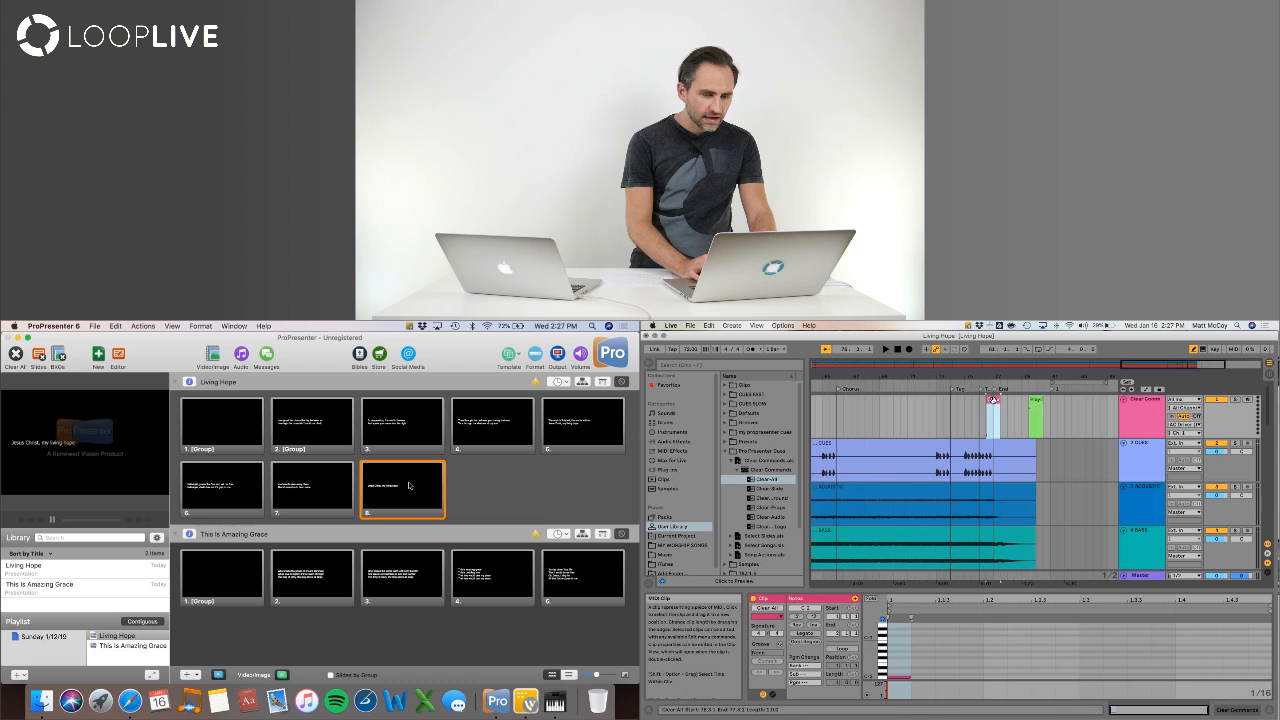
Step: Position the Clear-All clip at the End marker with the Playlist 2 clip directly behind it at 77.4.1
left_click_drag(1017, 381, 919, 399)
left_click(977, 397)
left_click(944, 408)
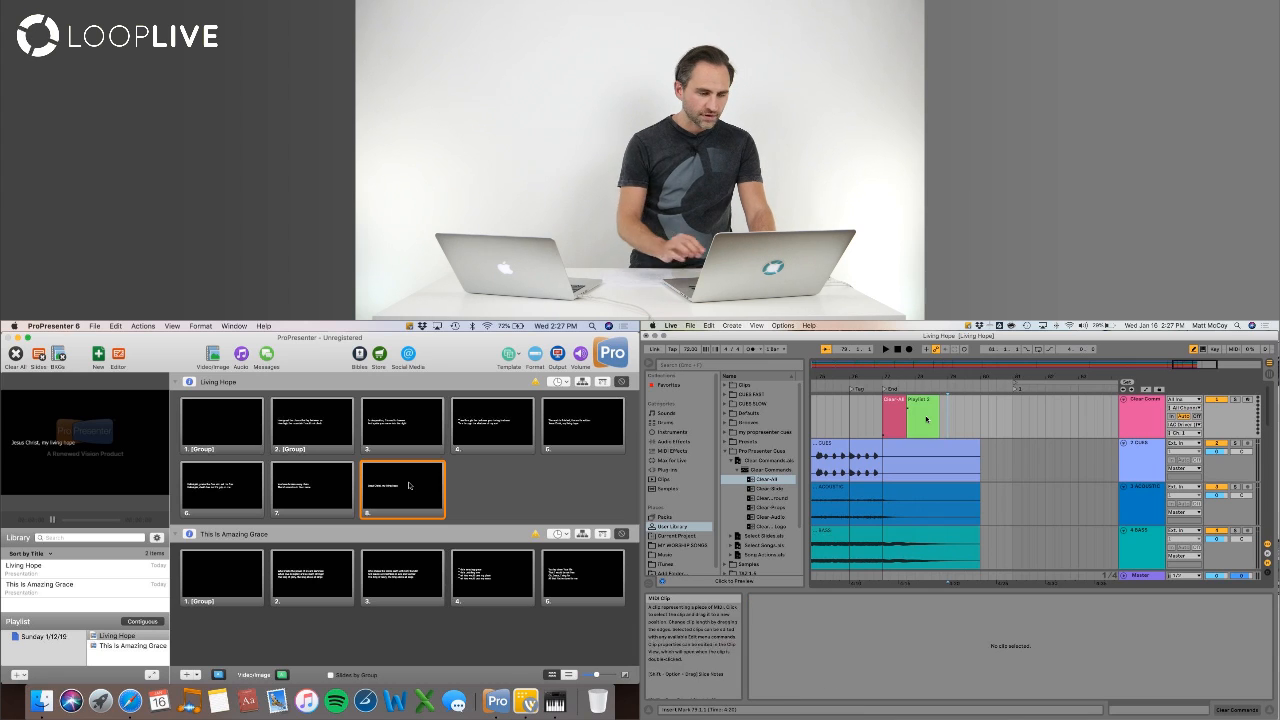
Step: Play from just before the Tag marker to test the Clear-All and Playlist 2 cues in ProPresenter
left_click(925, 406)
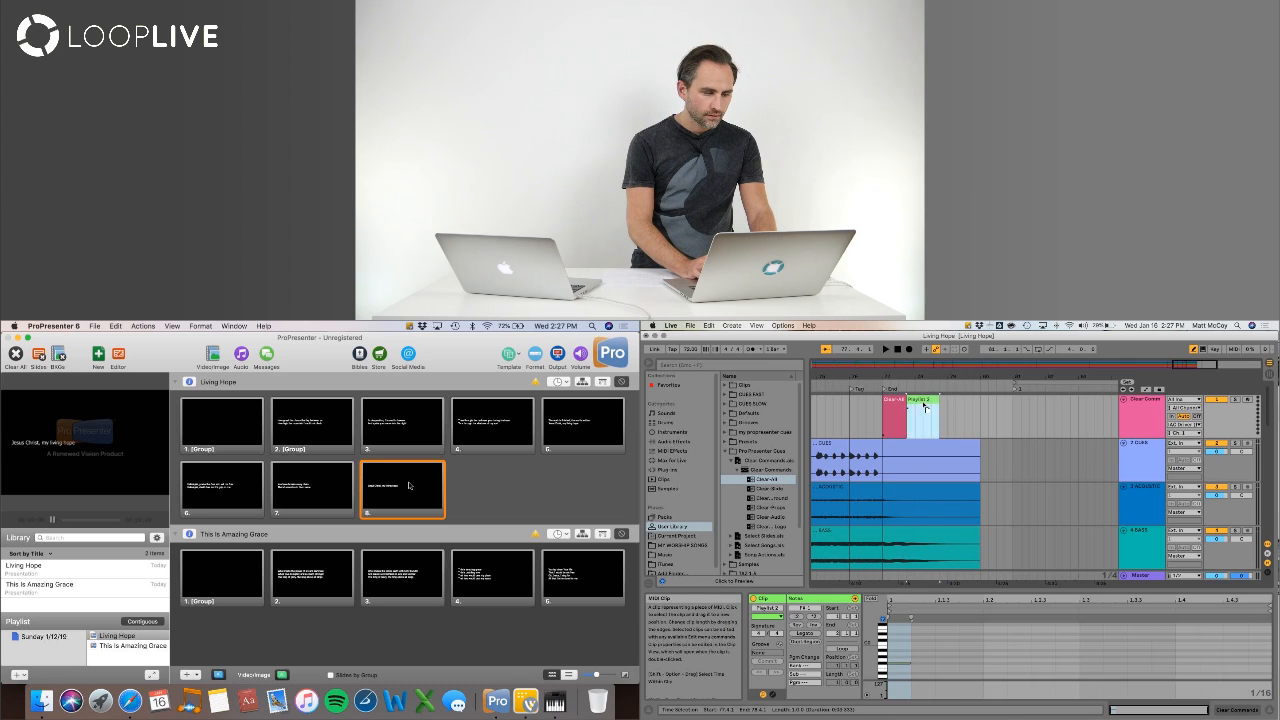
left_click(926, 408)
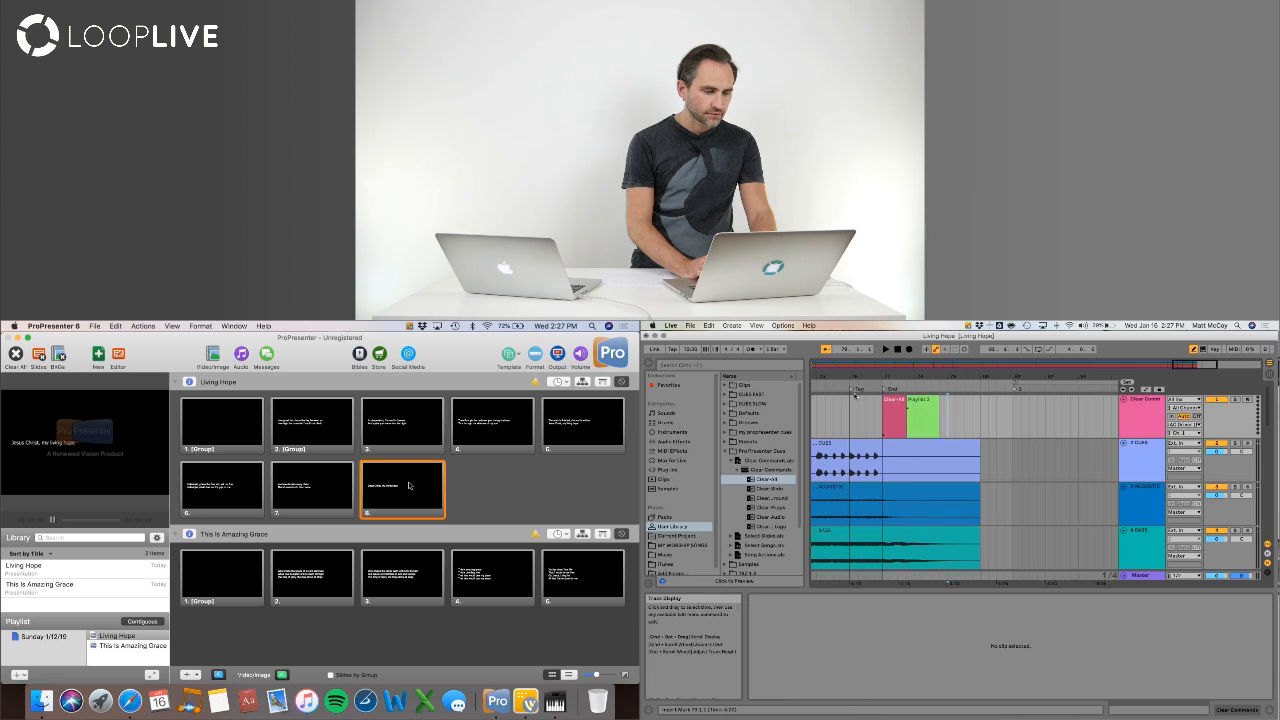
left_click(826, 377)
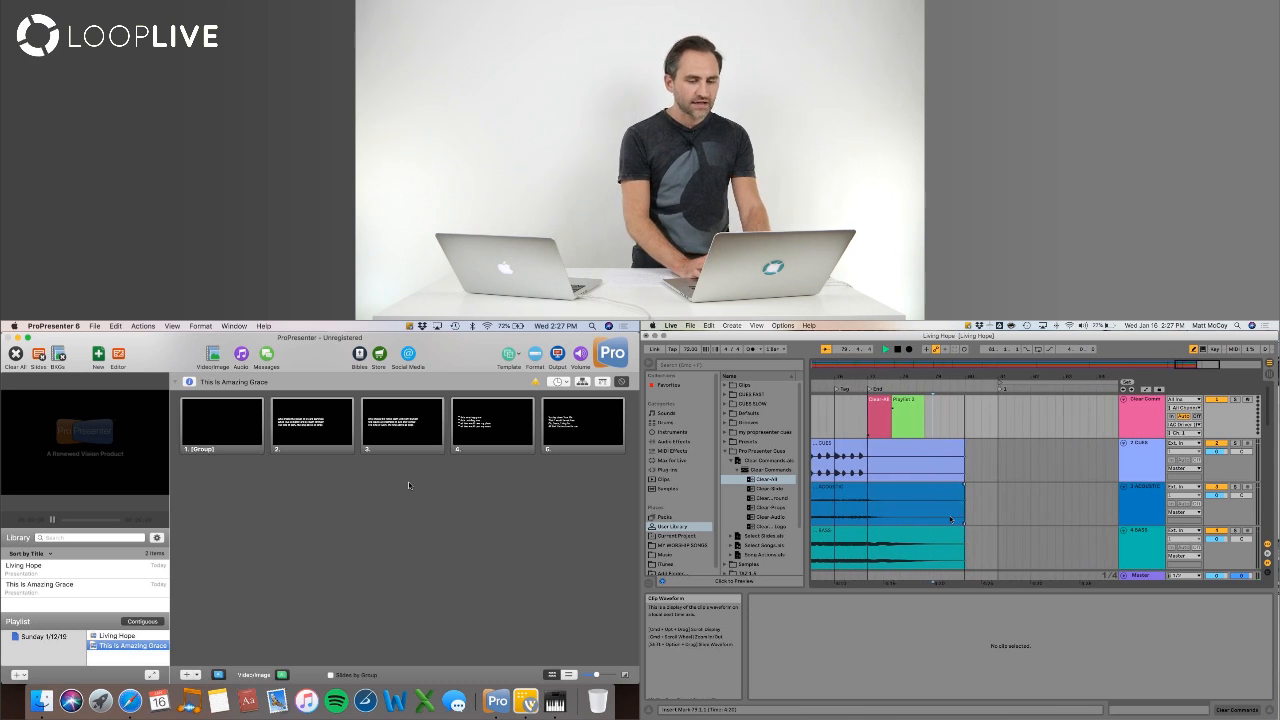
Step: Stop playback and place the insert marker near the start of the cue track at 5.1.1
key("space")
left_click_drag(991, 377, 991, 360)
left_click(985, 446)
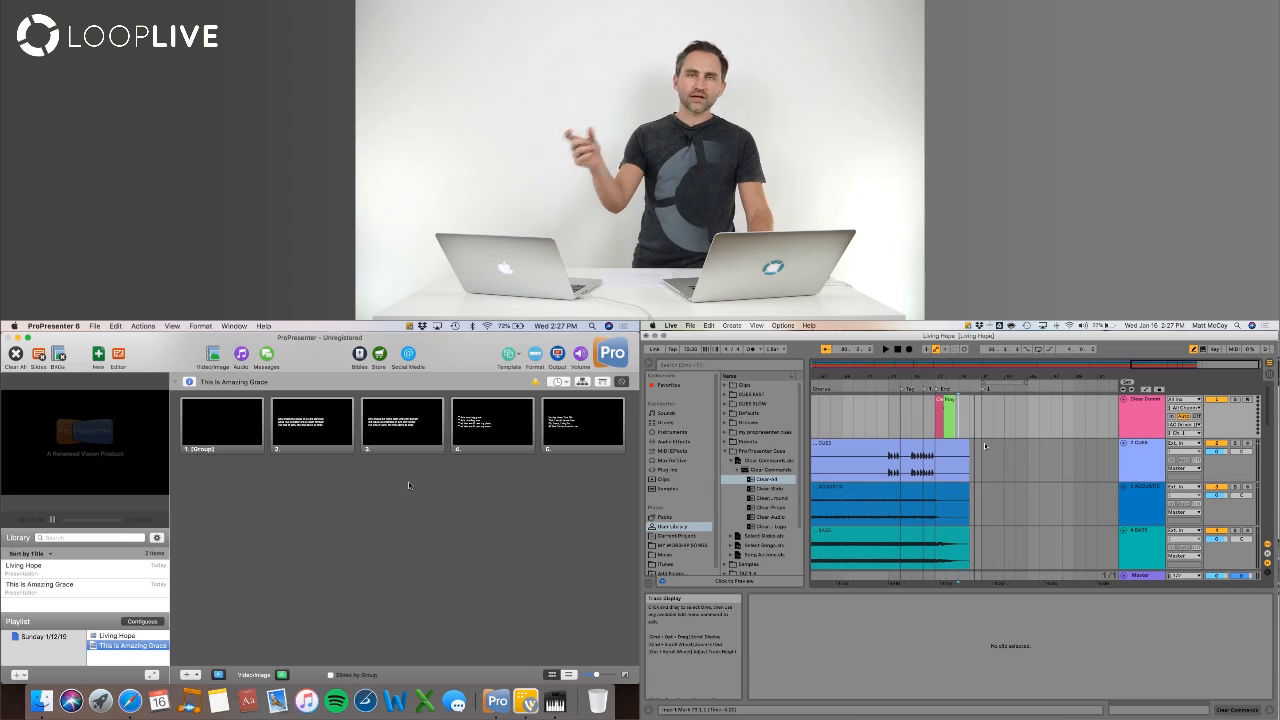
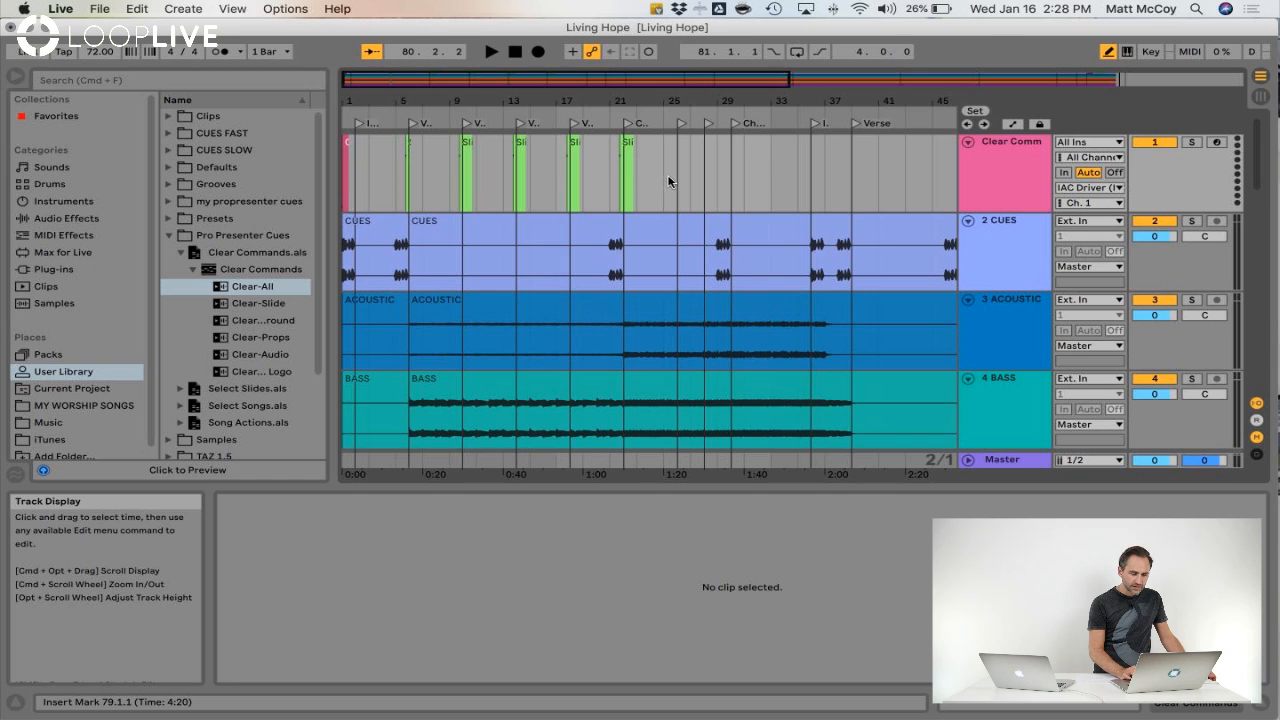
left_click_drag(606, 180, 345, 176)
left_click(386, 173)
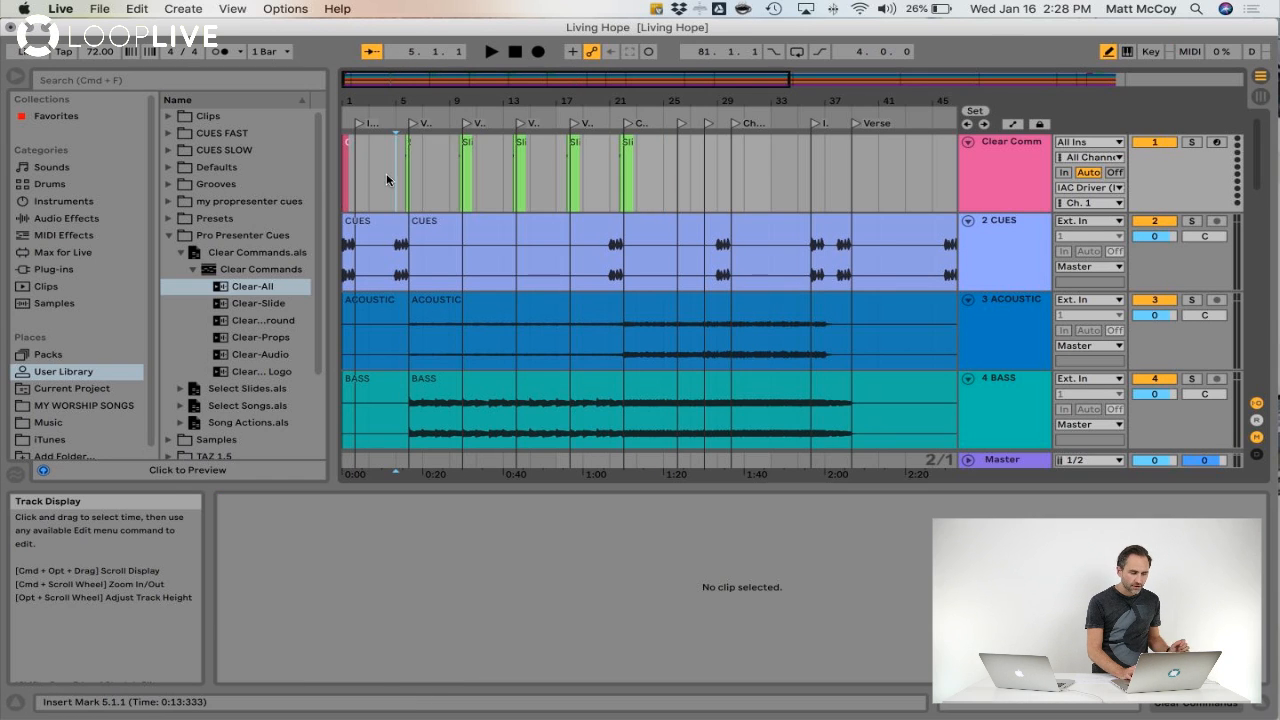
Step: Copy the Slide 6 clip at the first Chorus to bars 25, 28 and 29 of the cue track
left_click(628, 150)
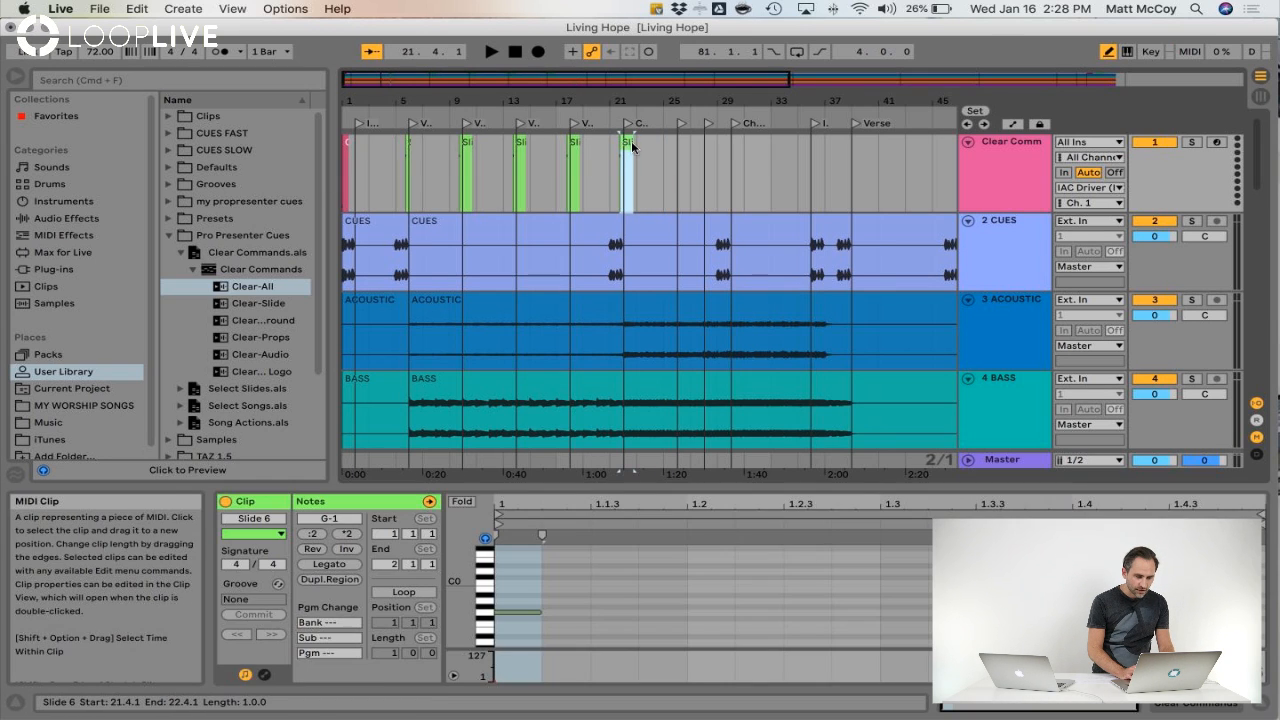
key("super+d")
left_click(718, 158)
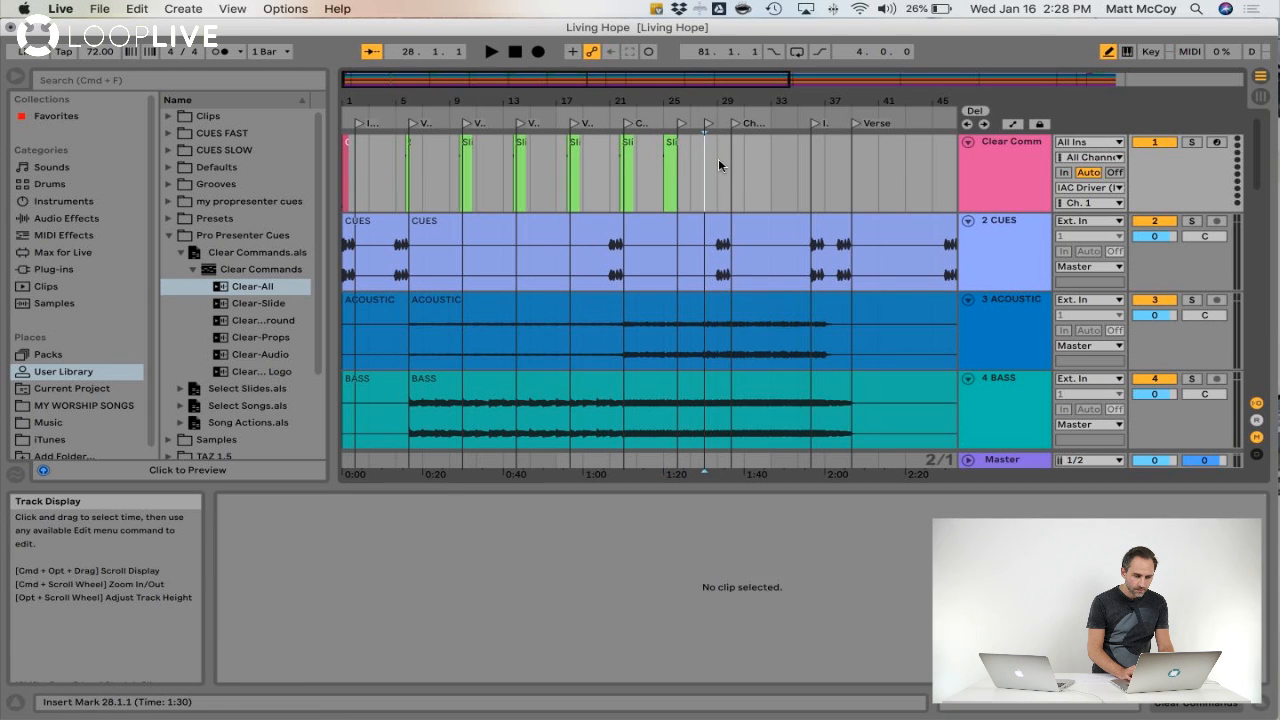
key("super+v")
key("super+d")
Step: Paste more Slide 6 clips on the cue track at bars 35, 39 and 45, the last one ahead of the second Verse marker
left_click(803, 158)
key("super+v")
left_click(840, 160)
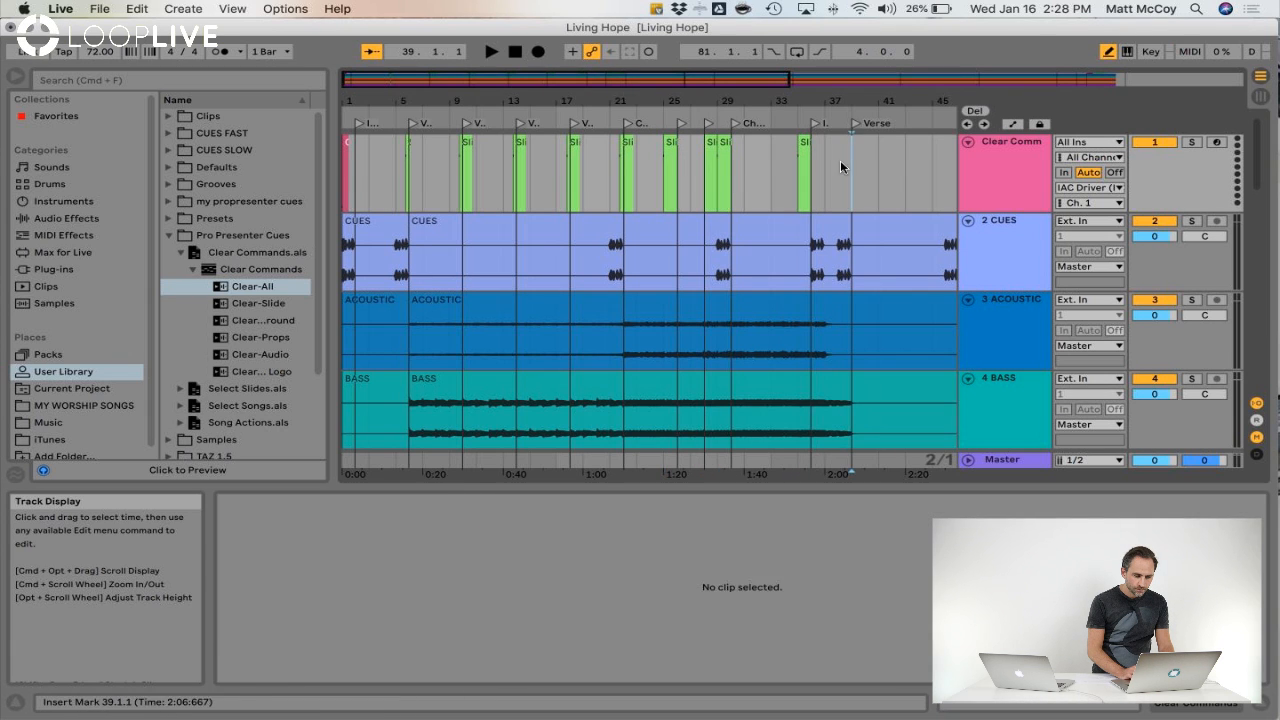
key("super+v")
scroll(760, 162, "right", 5)
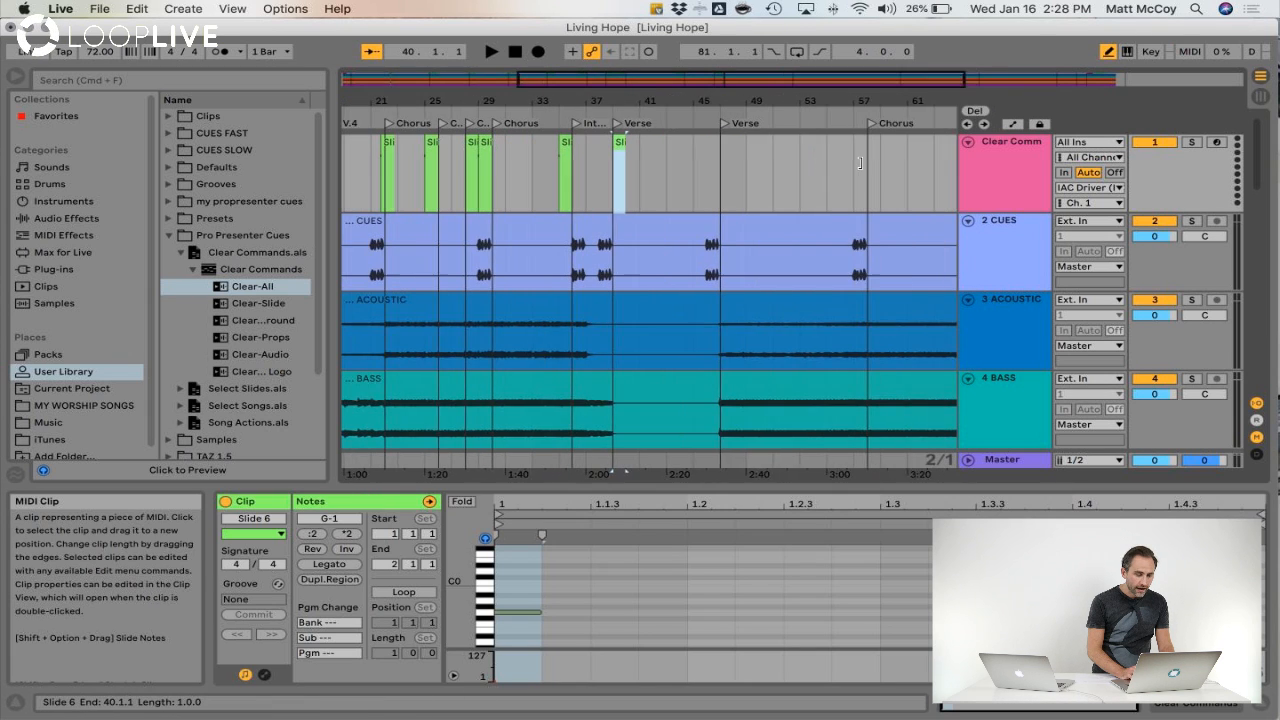
left_click(704, 158)
key("super+v")
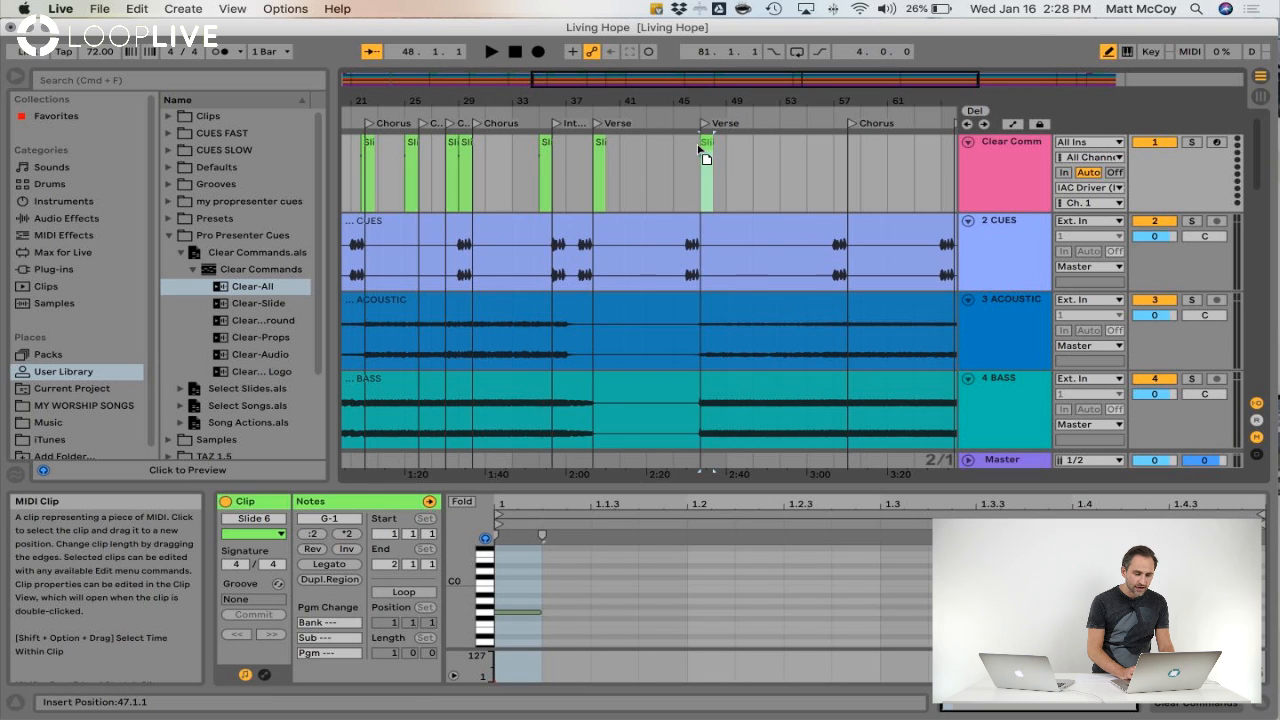
left_click_drag(697, 150, 673, 150)
Step: Fill the rest of the cue track with Slide 6 clips at bars 57, 65 and 73
left_click(829, 160)
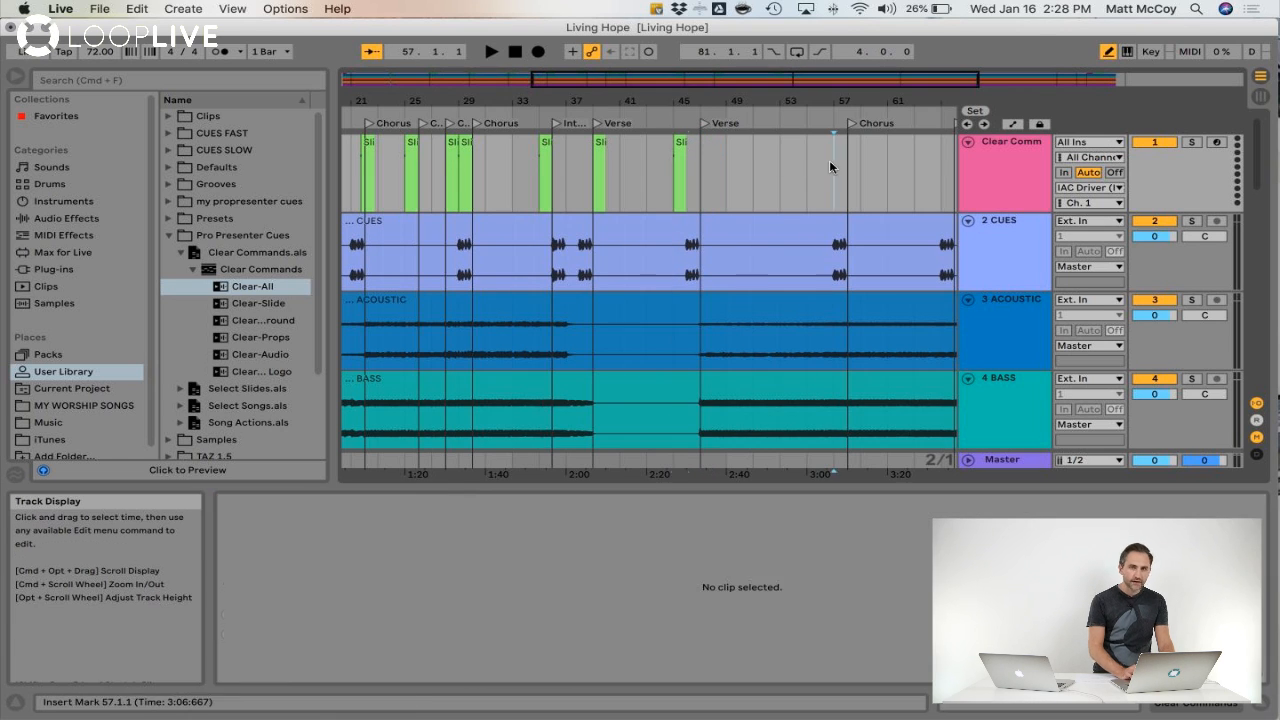
key("super+v")
left_click(790, 173)
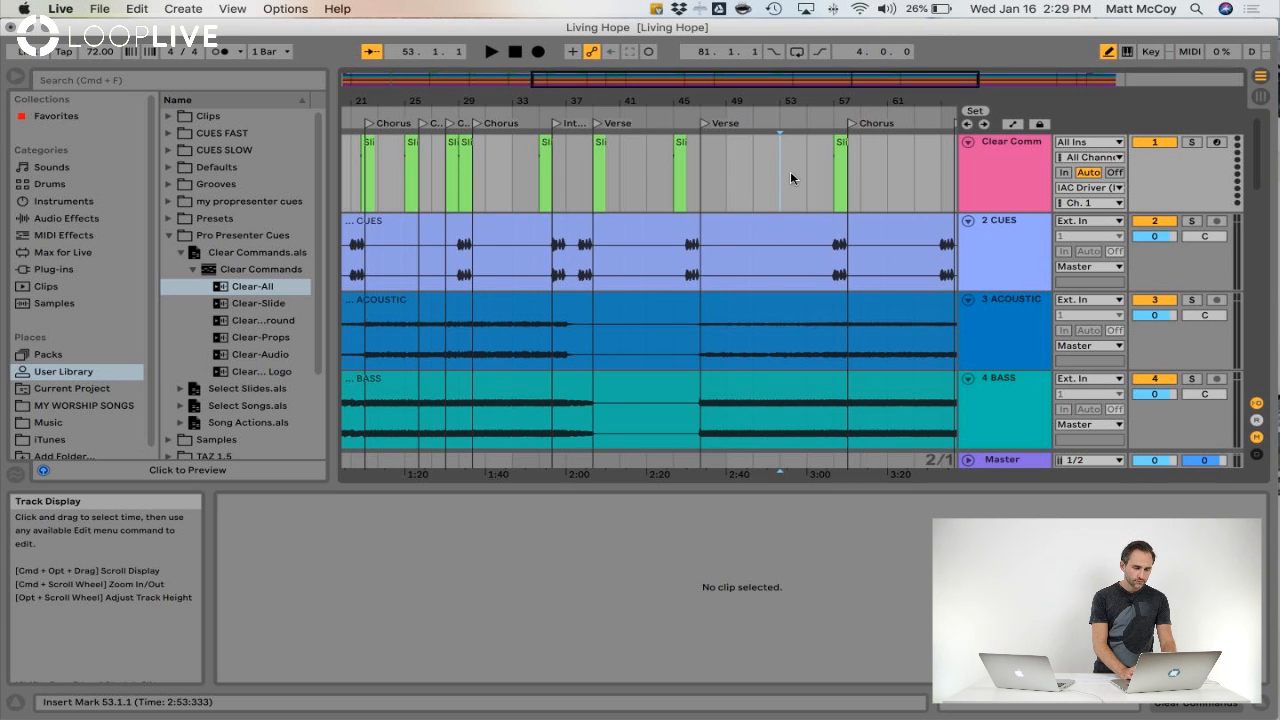
scroll(790, 171, "right", 5)
left_click(663, 170)
left_click_drag(663, 170, 768, 161)
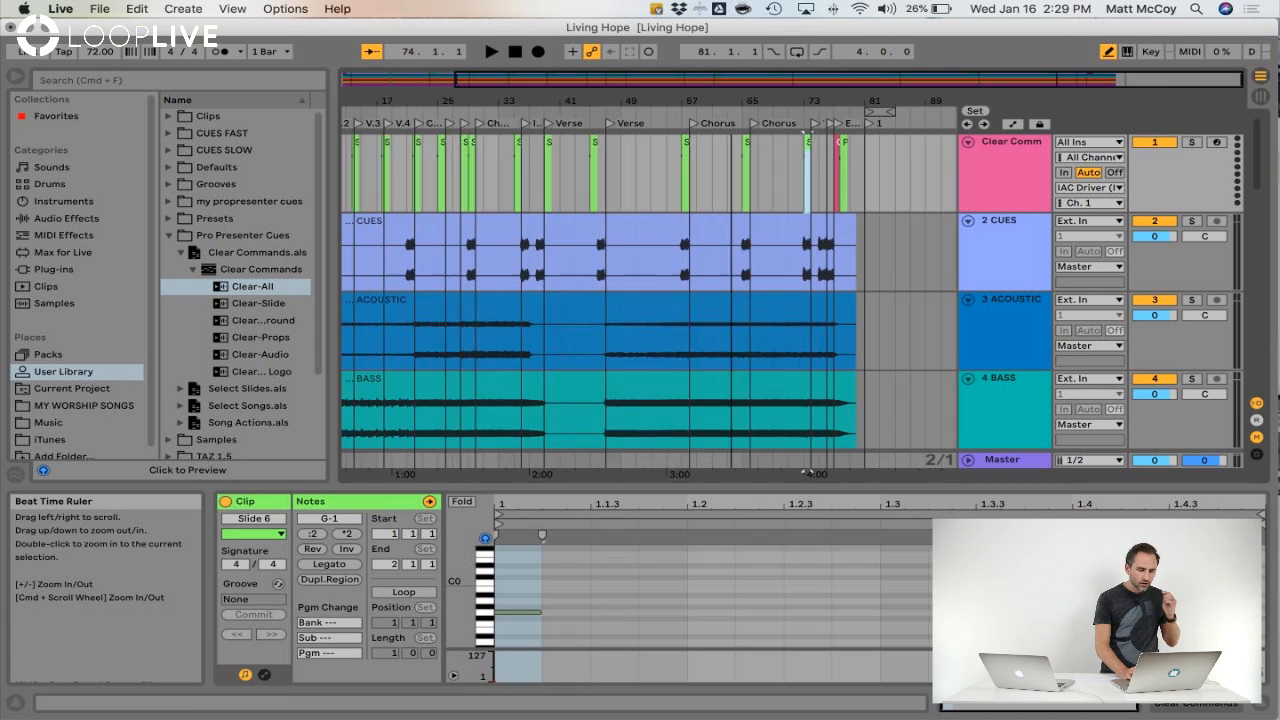
Step: Select the whole cue track from 1.1.1 to 81.1.1 and consolidate its clips into a single clip
scroll(762, 96, "down", 3)
left_click_drag(878, 183, 309, 175)
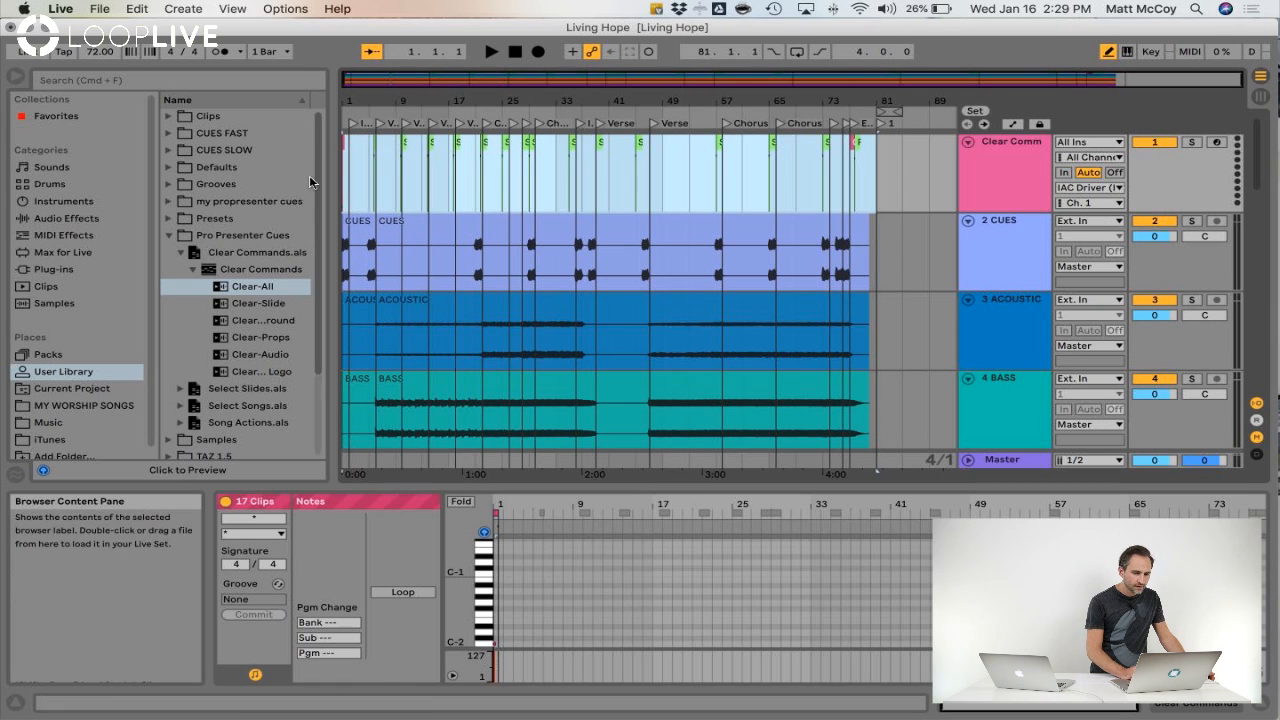
right_click(548, 165)
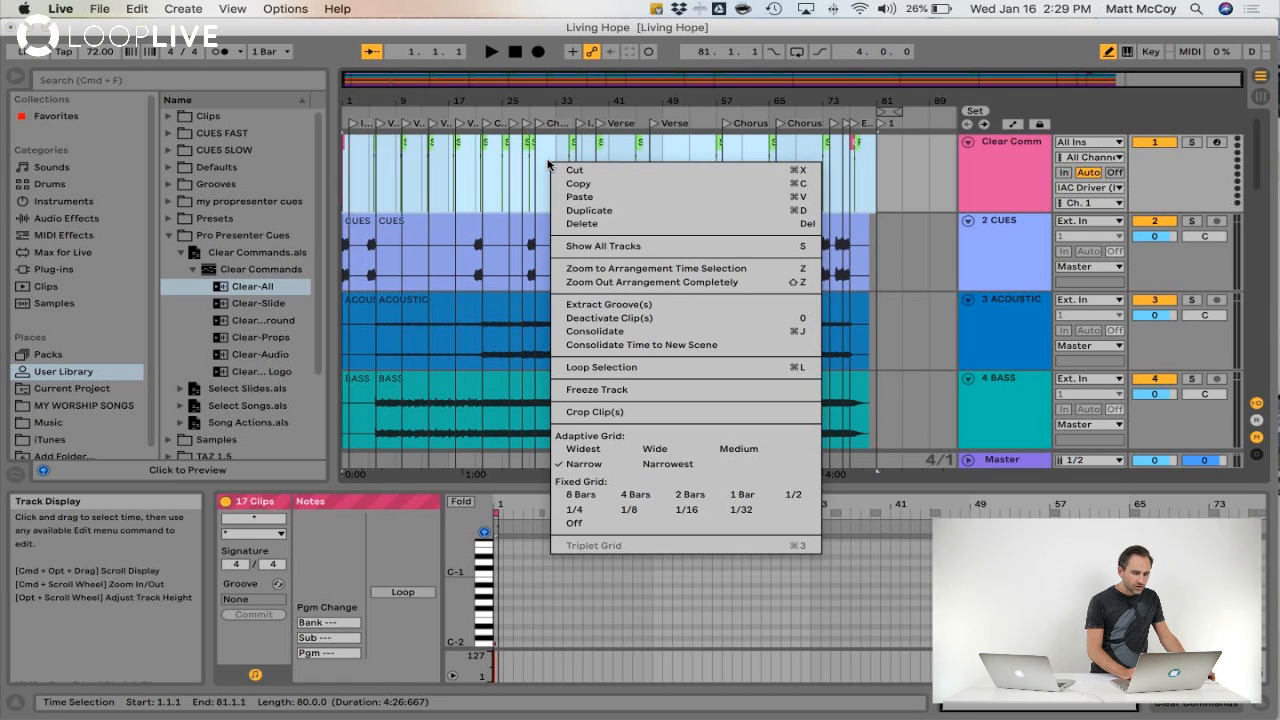
left_click(610, 333)
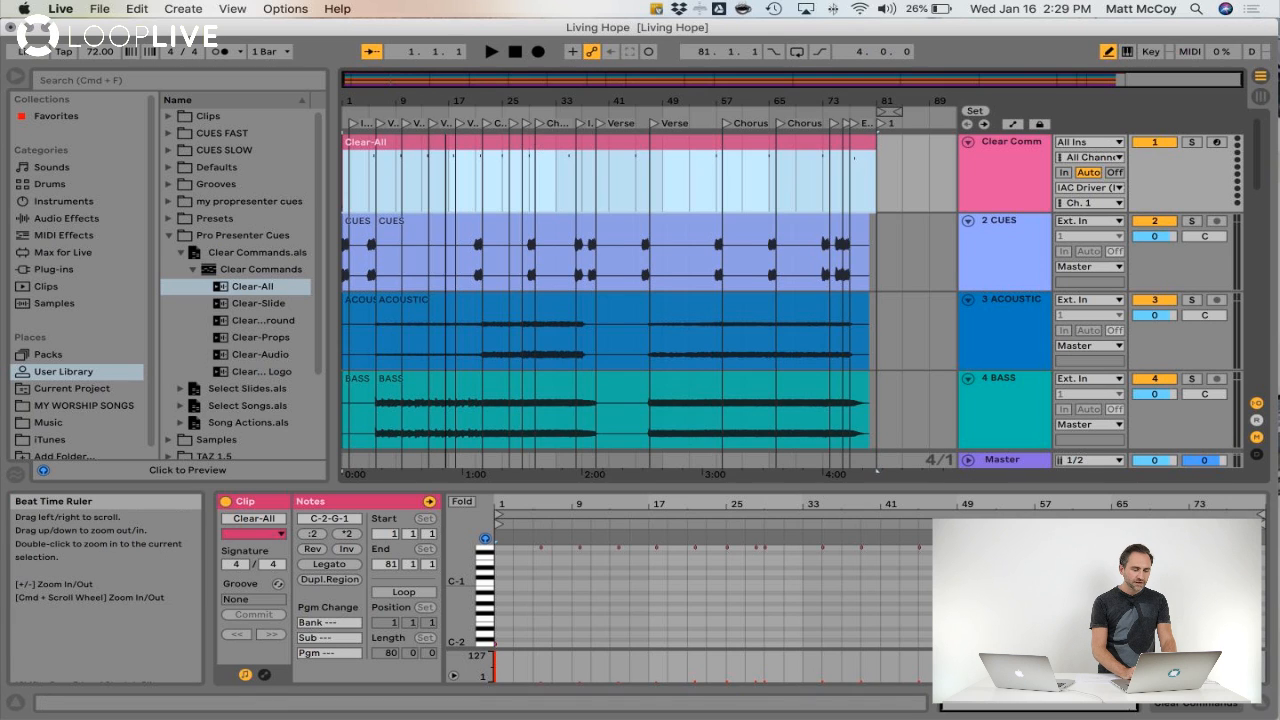
Step: Rename the consolidated cue clip as LIVING HOPE - LYRIC CUES
left_click_drag(531, 100, 498, 155)
left_click(529, 192)
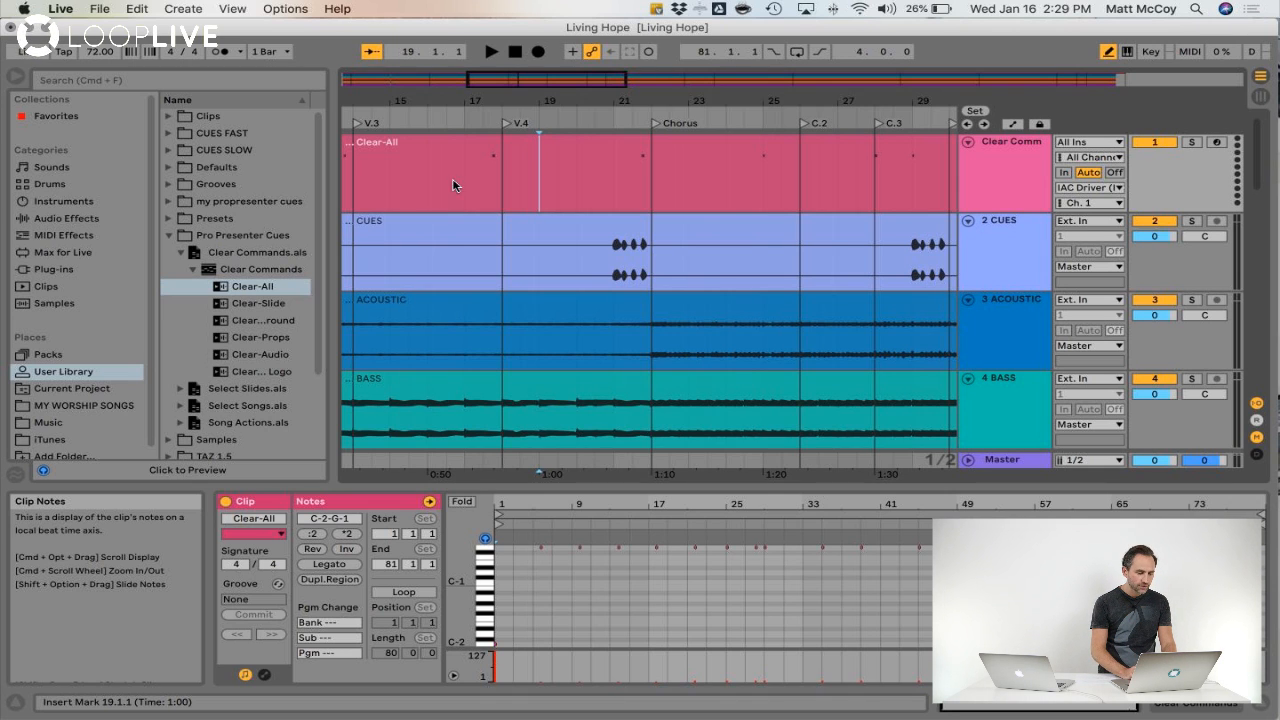
scroll(453, 185, "left", 10)
left_click(391, 143)
right_click(394, 146)
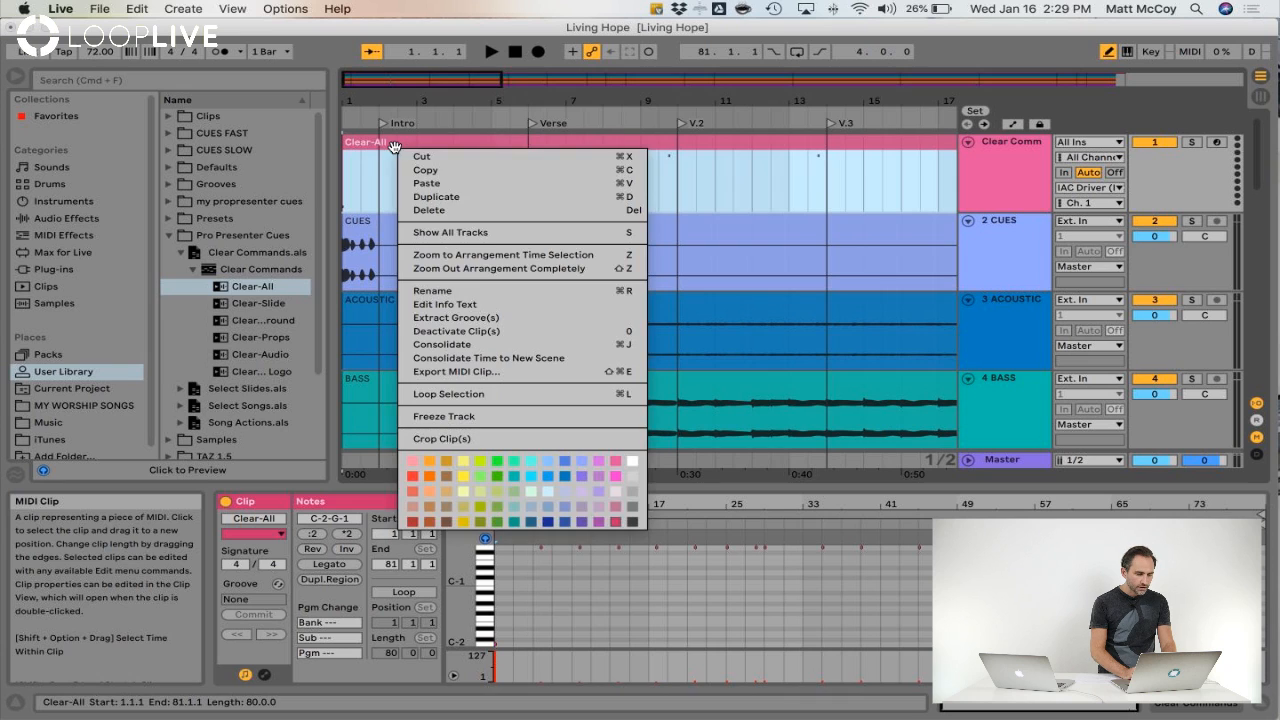
left_click(434, 290)
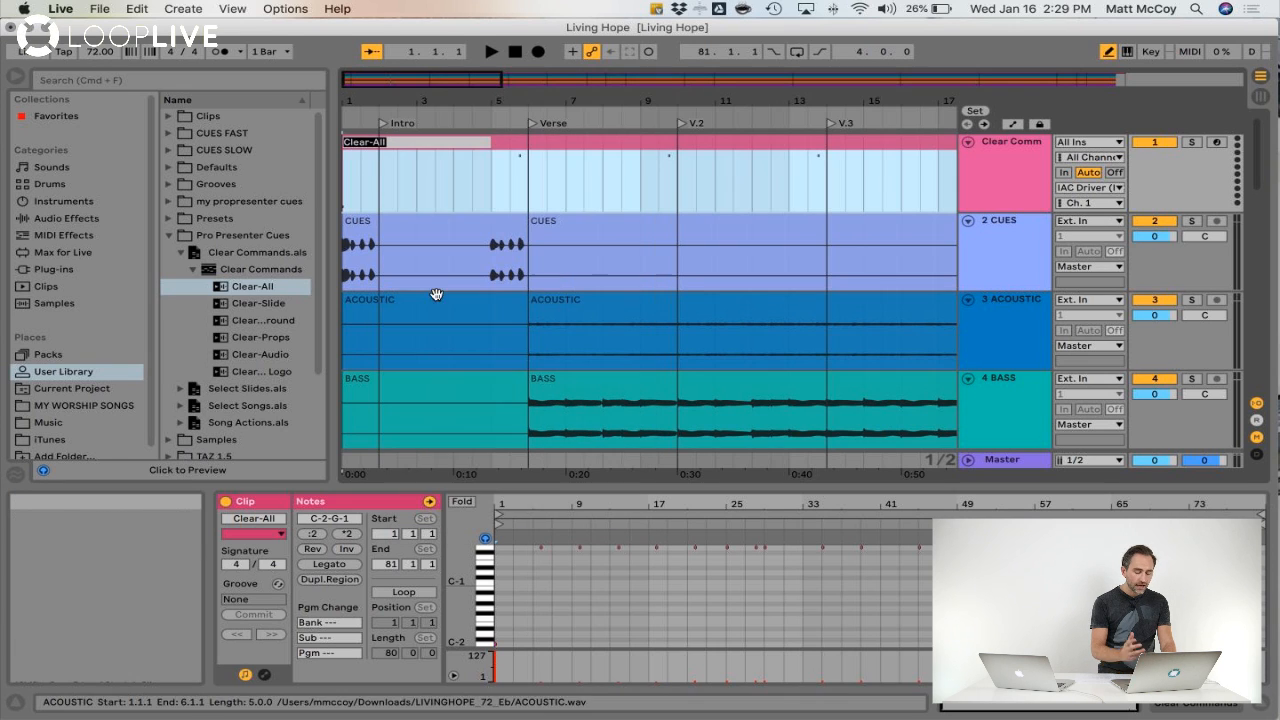
type("LIVING HOPE - LYRIC C")
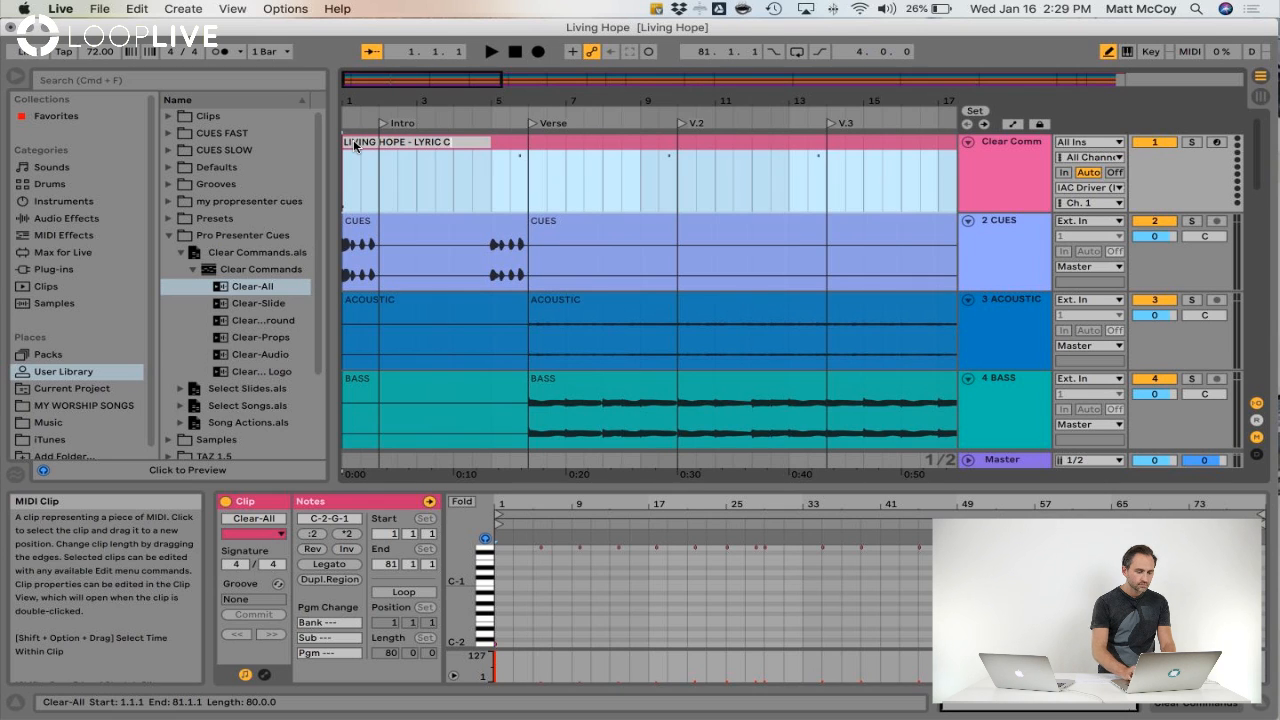
type("UES")
key("Return")
left_click(432, 182)
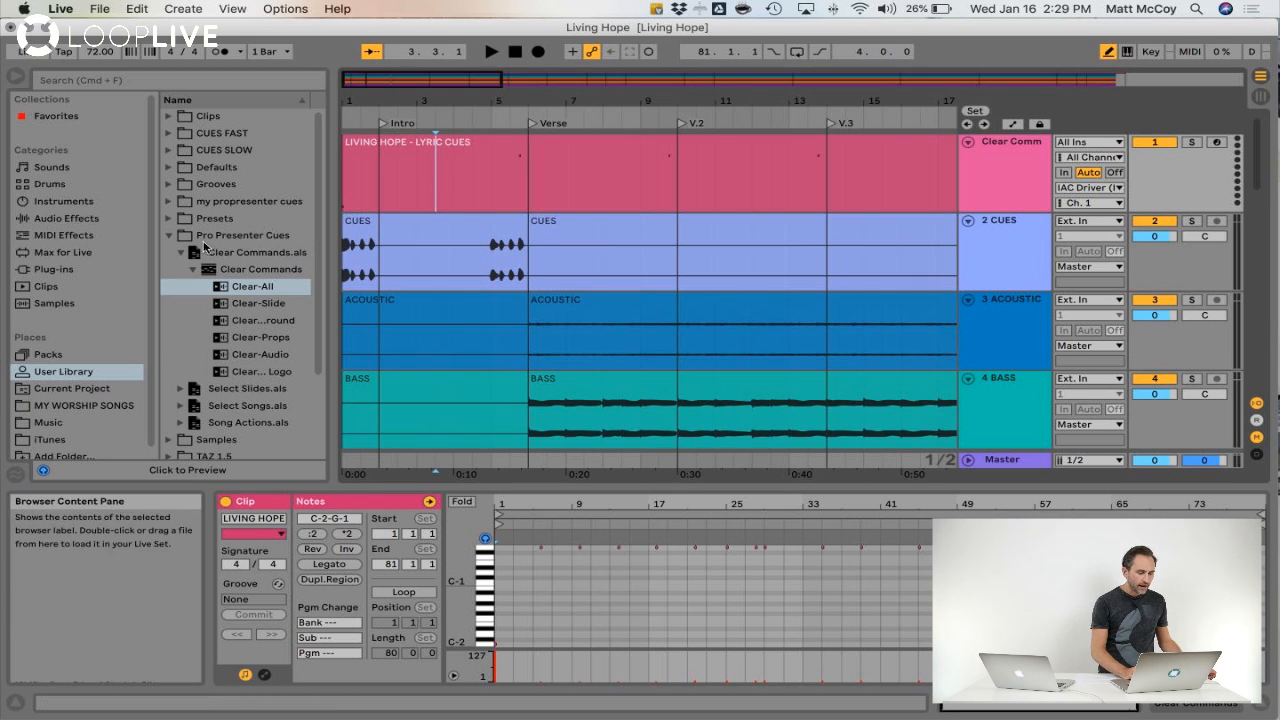
Step: Collapse the Pro Presenter Cues folder and create a new User Library folder named LYRIC CUES
left_click(169, 236)
right_click(213, 396)
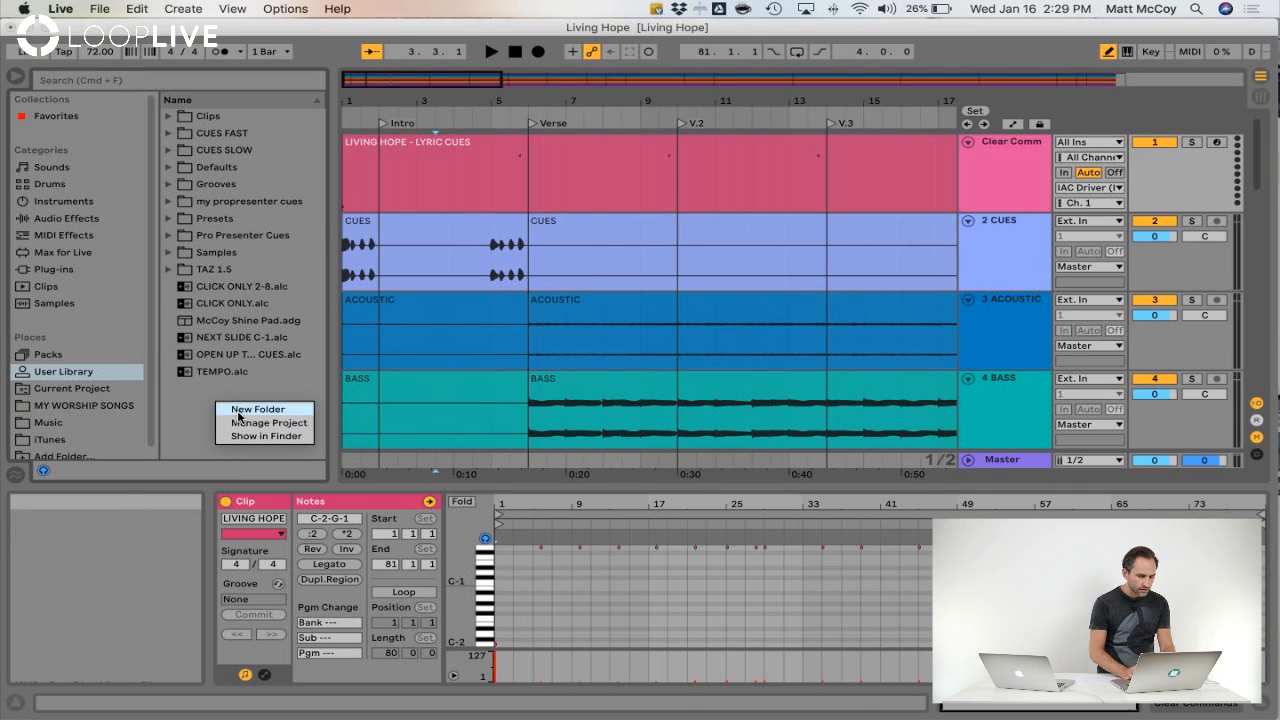
left_click(237, 410)
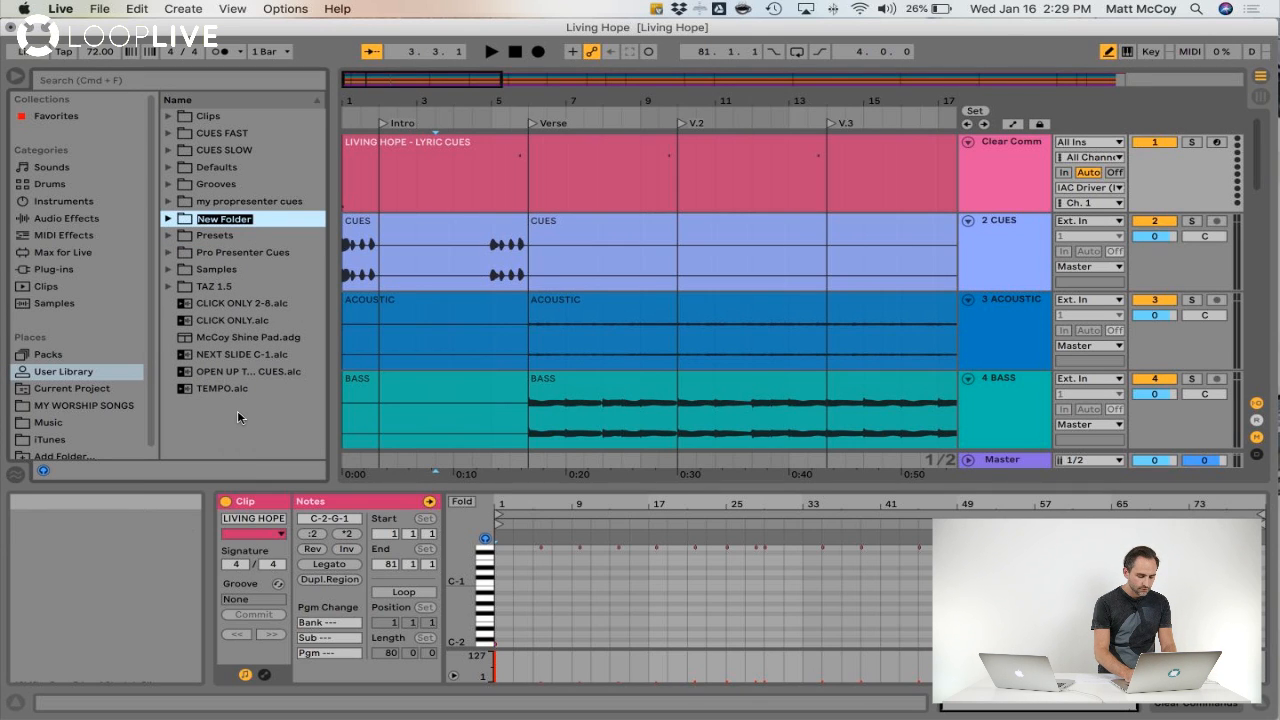
type("LYRIC CUES")
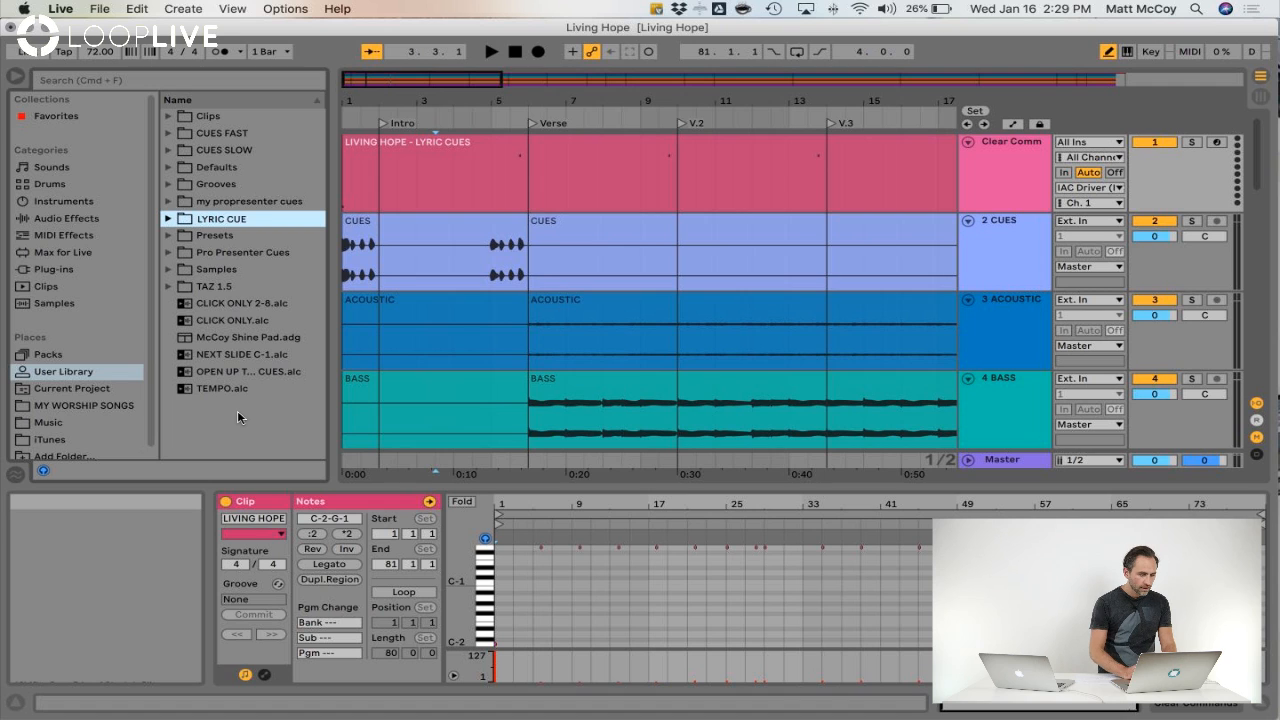
key("Return")
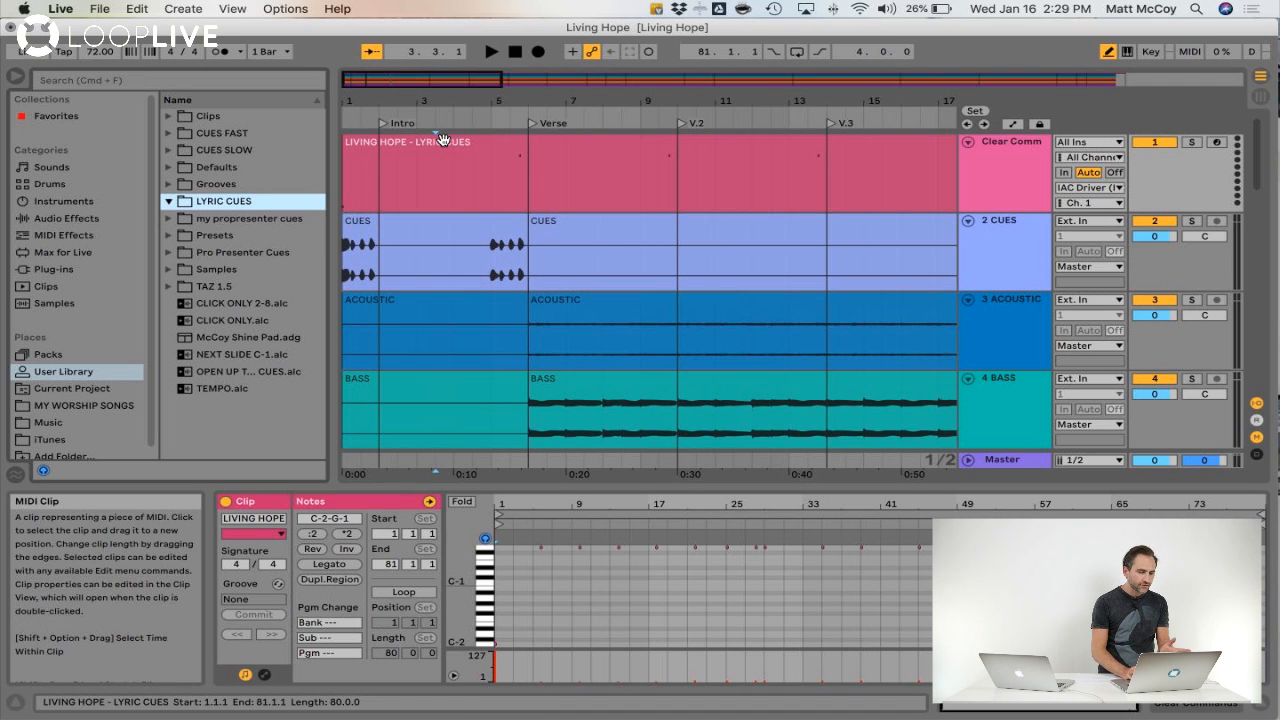
Step: Save the consolidated clip into the LYRIC CUES folder and load it from there into the first Clear Commands slot in Session View
left_click_drag(443, 139, 218, 206)
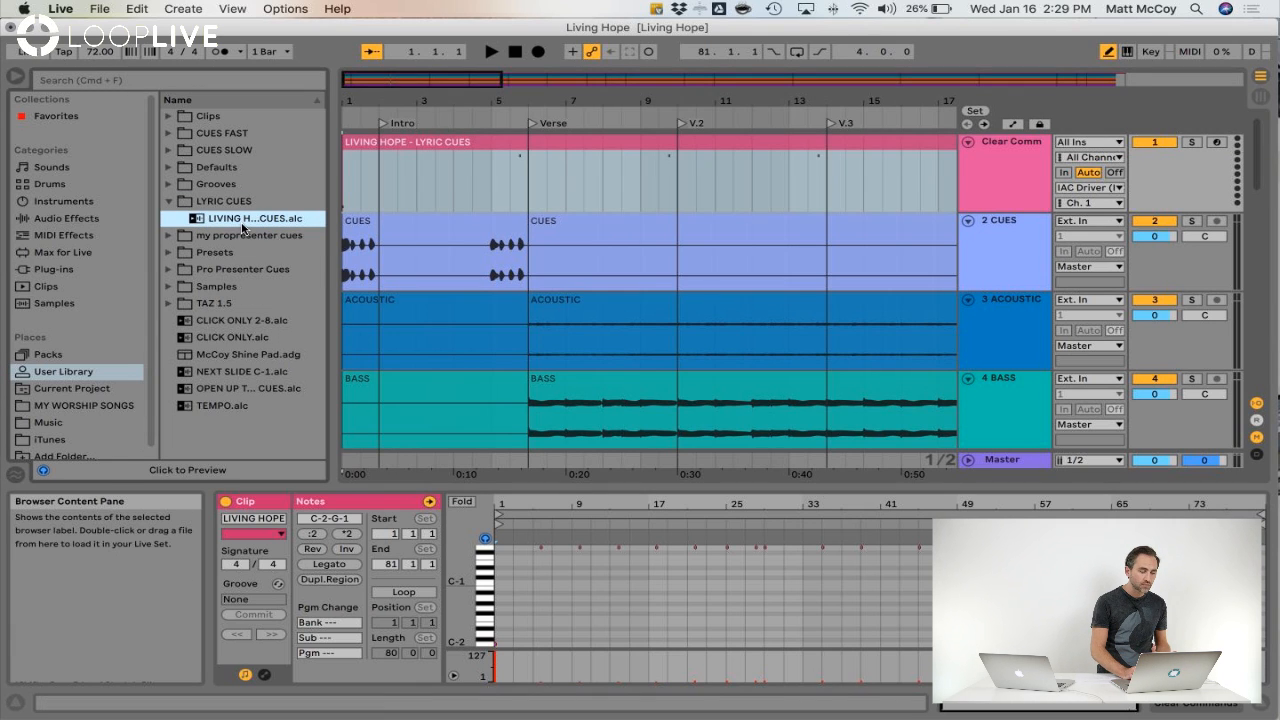
left_click_drag(331, 255, 391, 255)
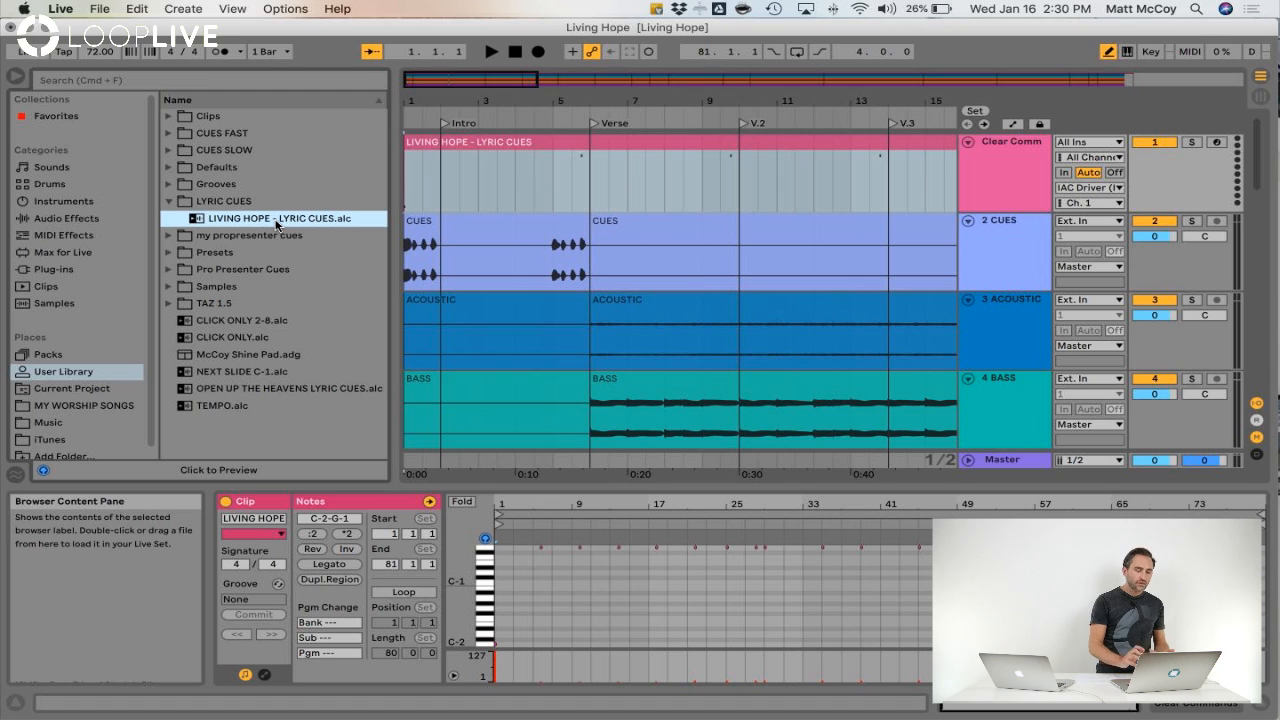
key("Tab")
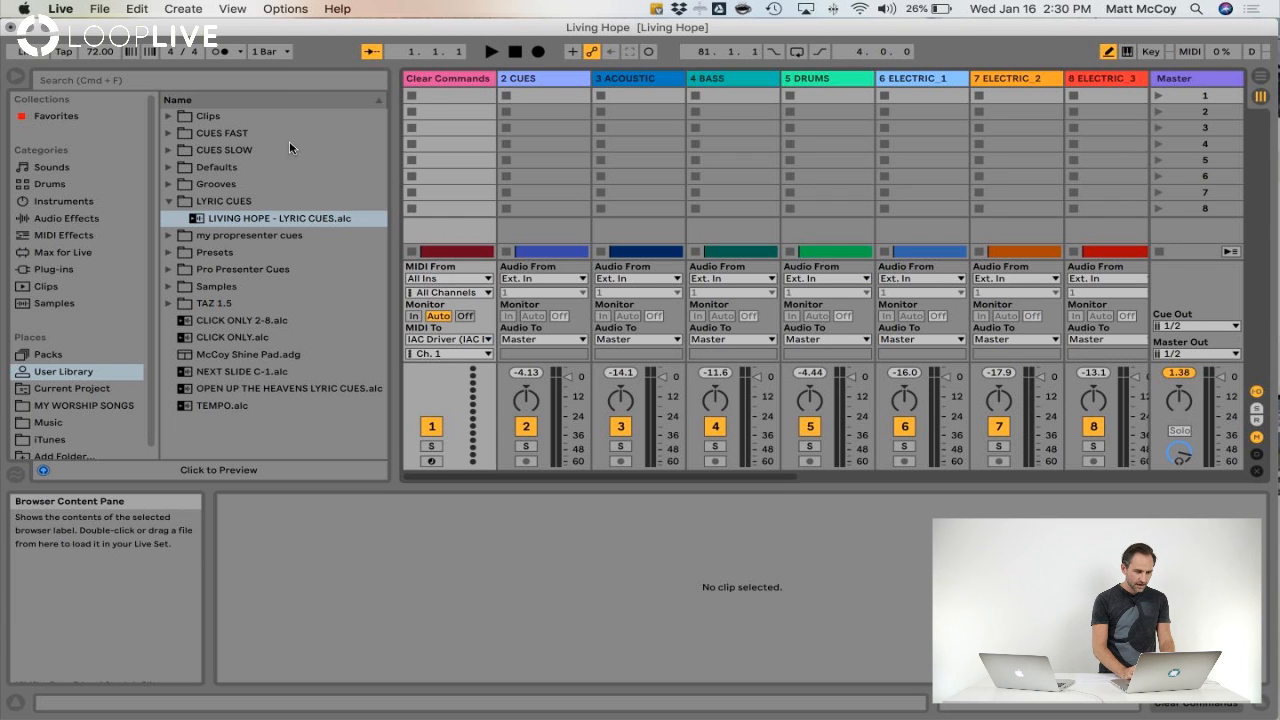
left_click_drag(229, 222, 444, 98)
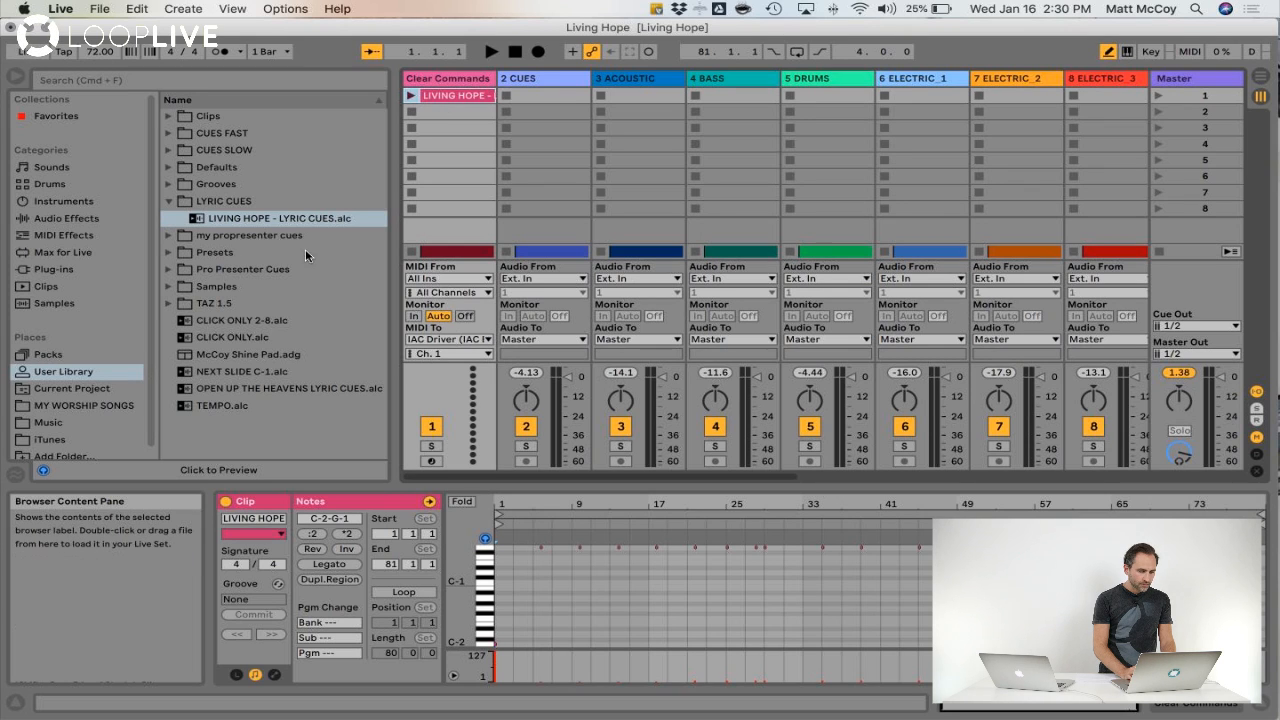
Step: Load the Cornerstone stems from CLICK to EGTR2, found under MY WORSHIP SONGS in PREMIUM, into the first scene beside the lyric cues clip
left_click(104, 408)
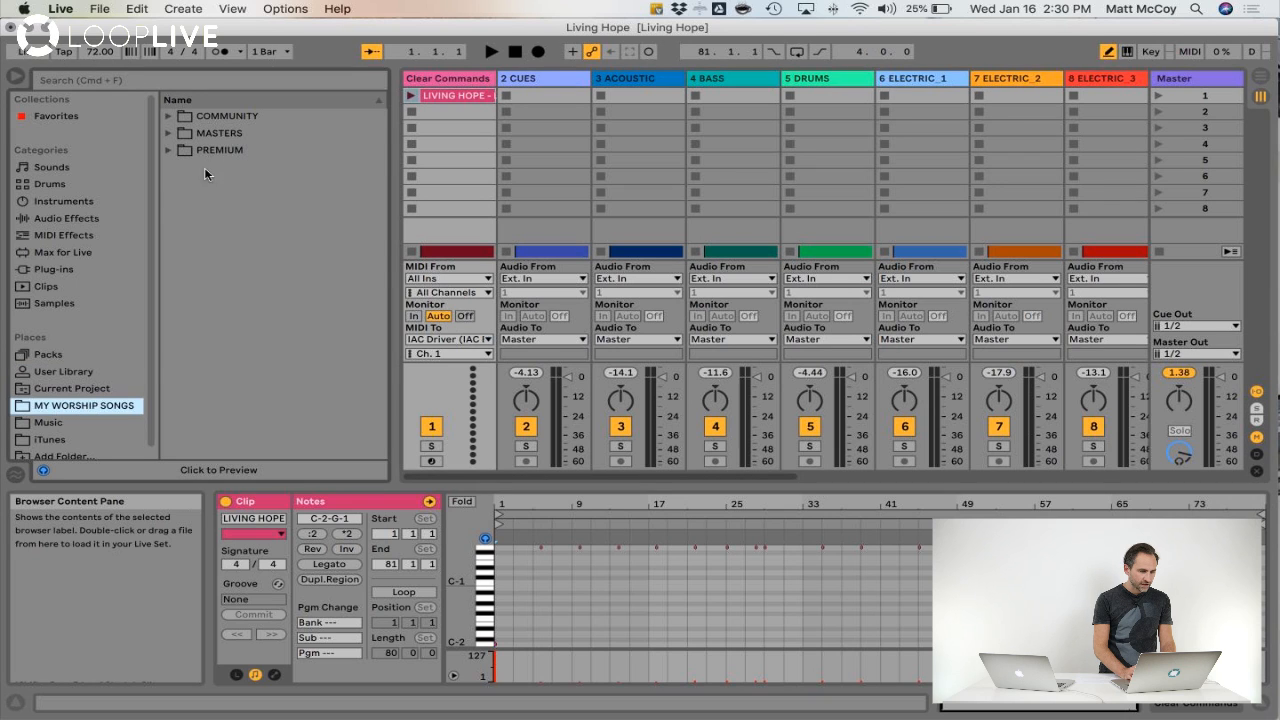
left_click(169, 151)
left_click(182, 167)
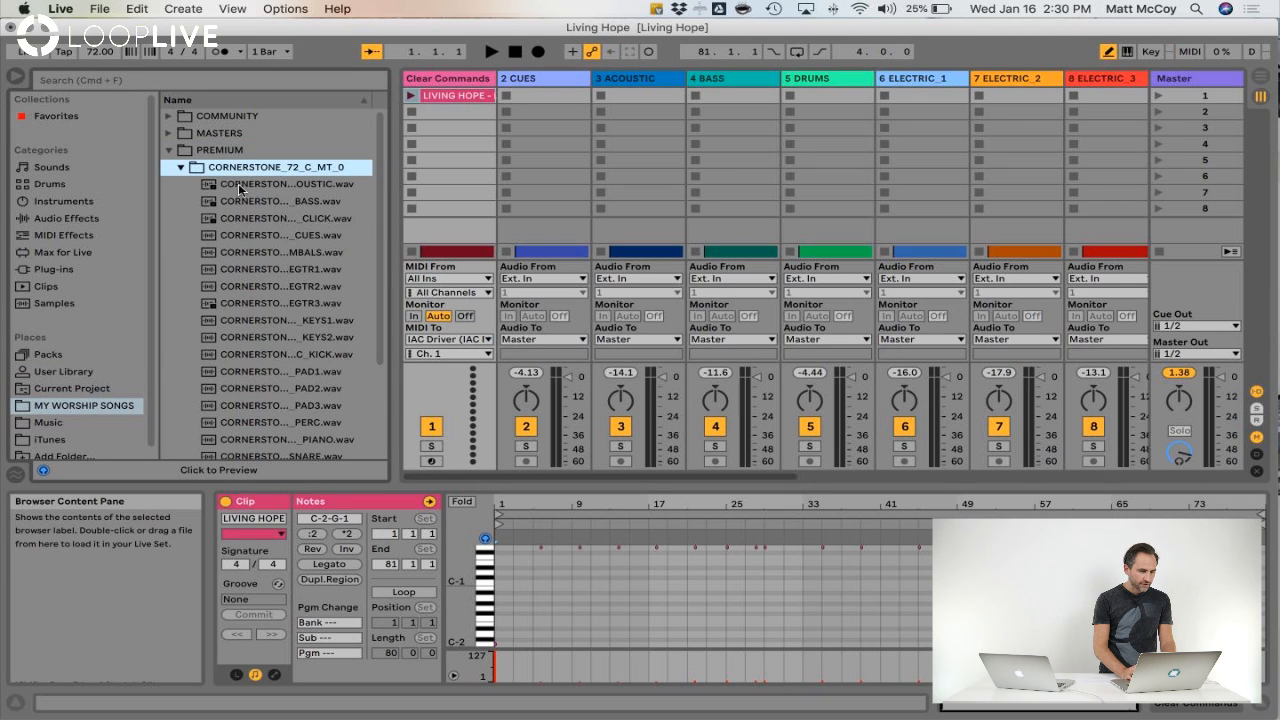
left_click(254, 222)
left_click(263, 288, "shift")
left_click_drag(248, 252, 558, 100)
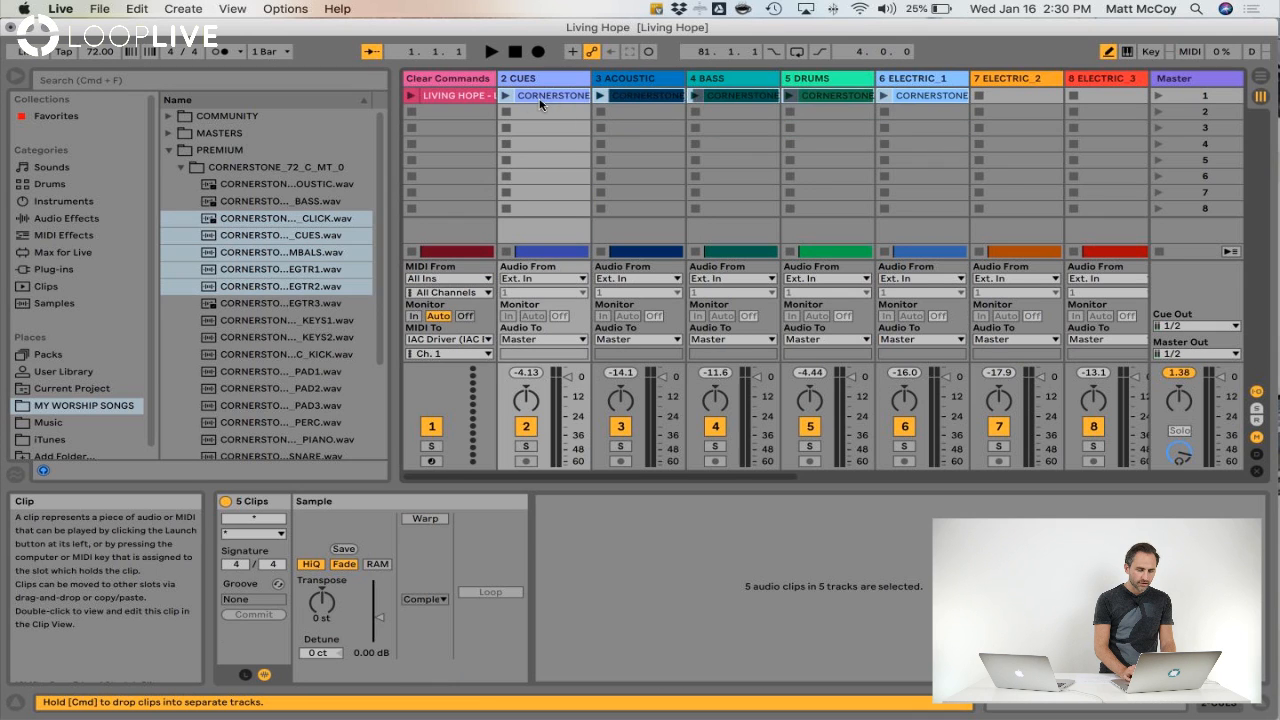
left_click(520, 127)
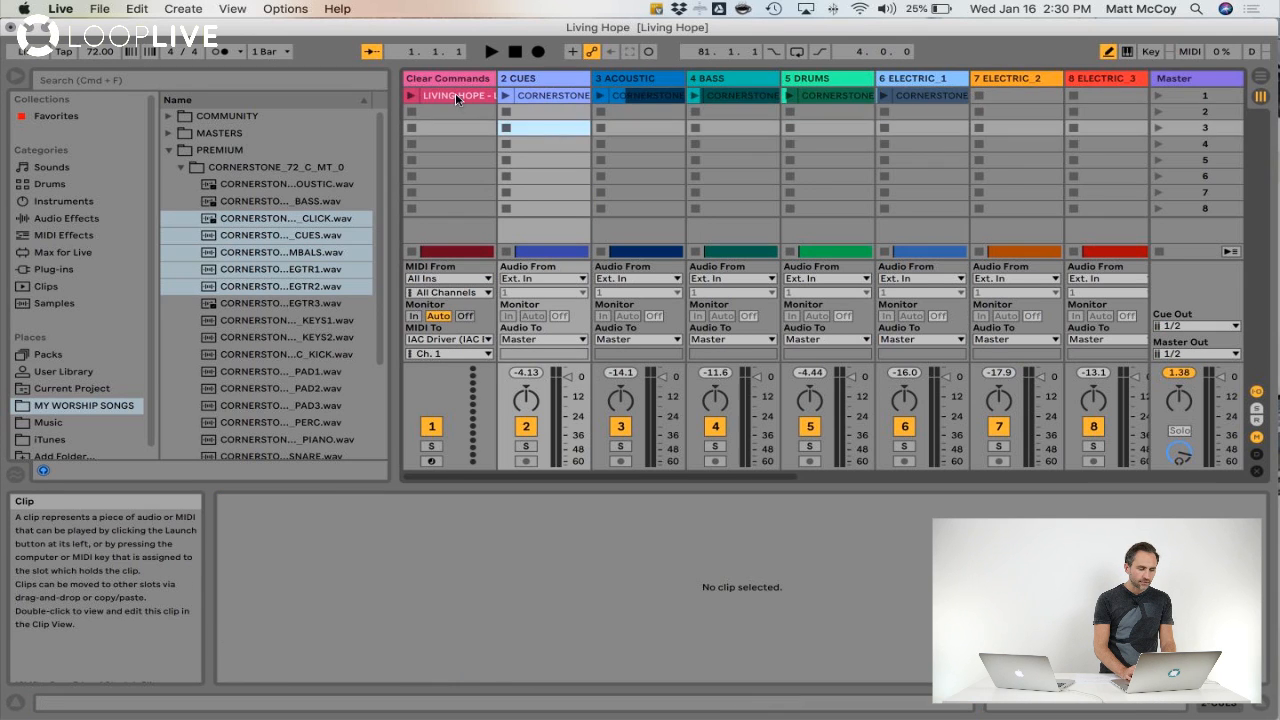
left_click(455, 93)
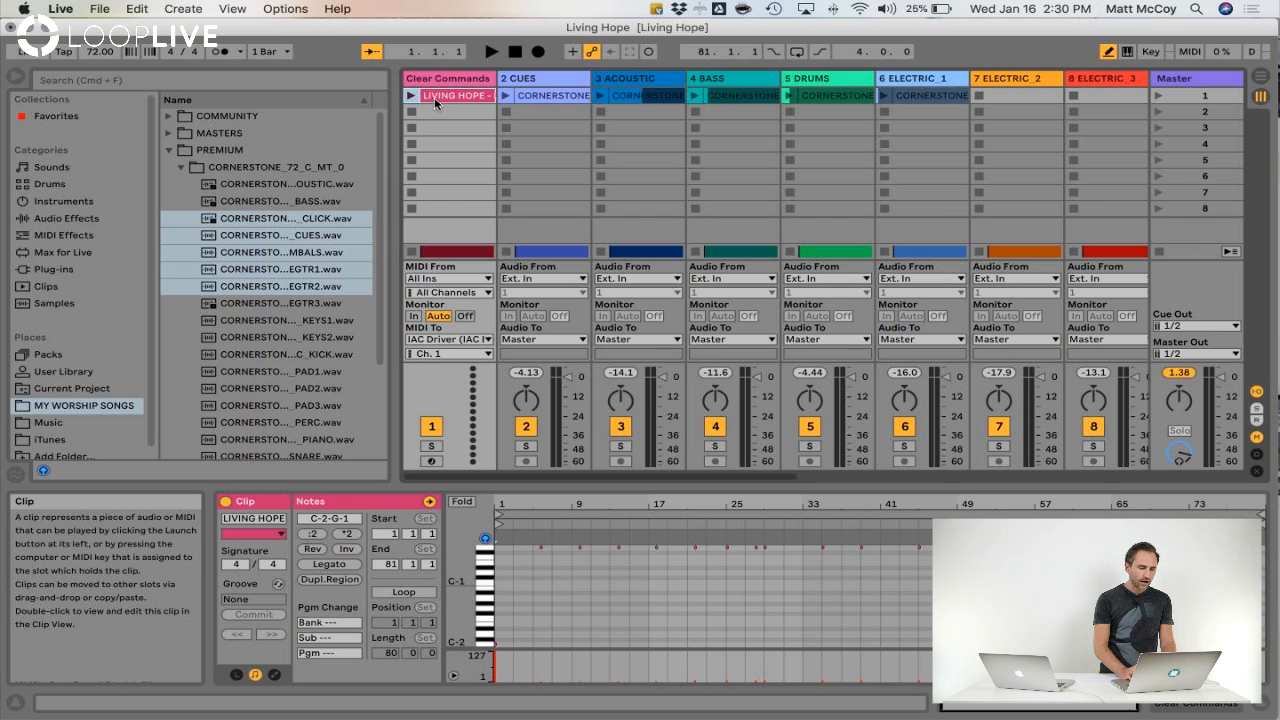
left_click(645, 128)
Step: Return to Arrangement View and check the cue track's IAC Driver (IAC Bus 1) output and the MIDI port settings in Preferences
key("Tab")
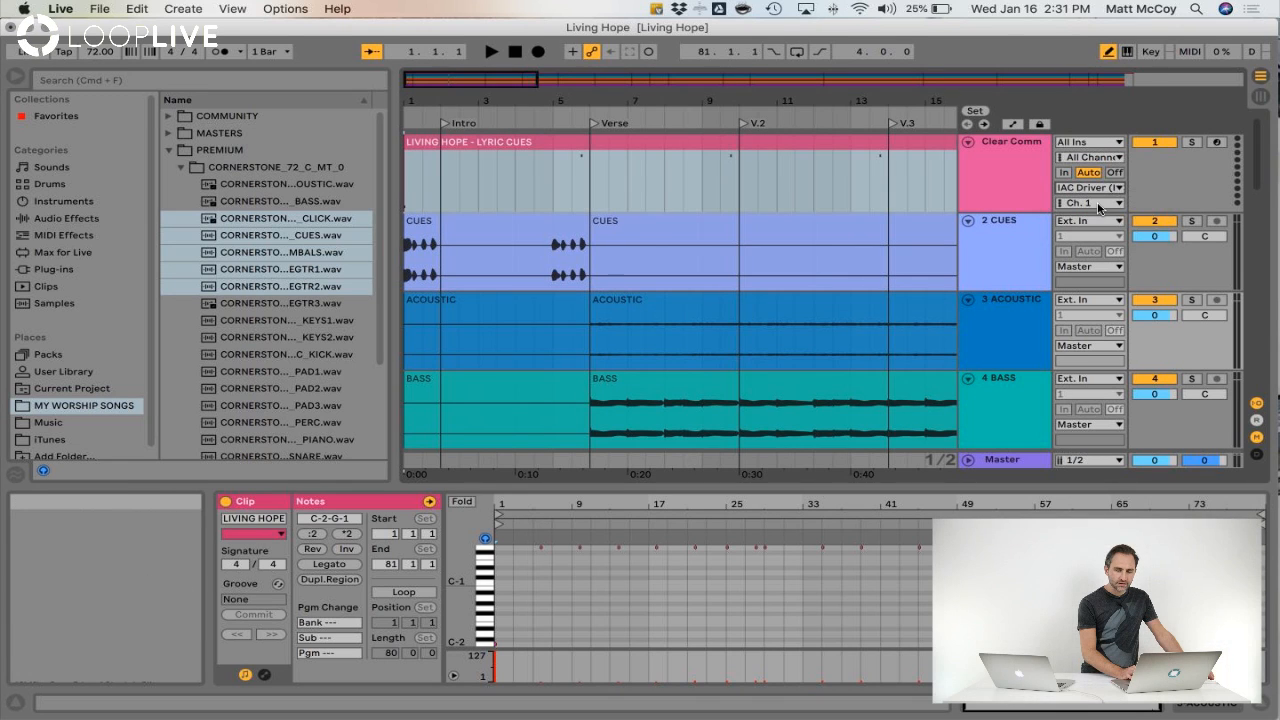
left_click(1096, 190)
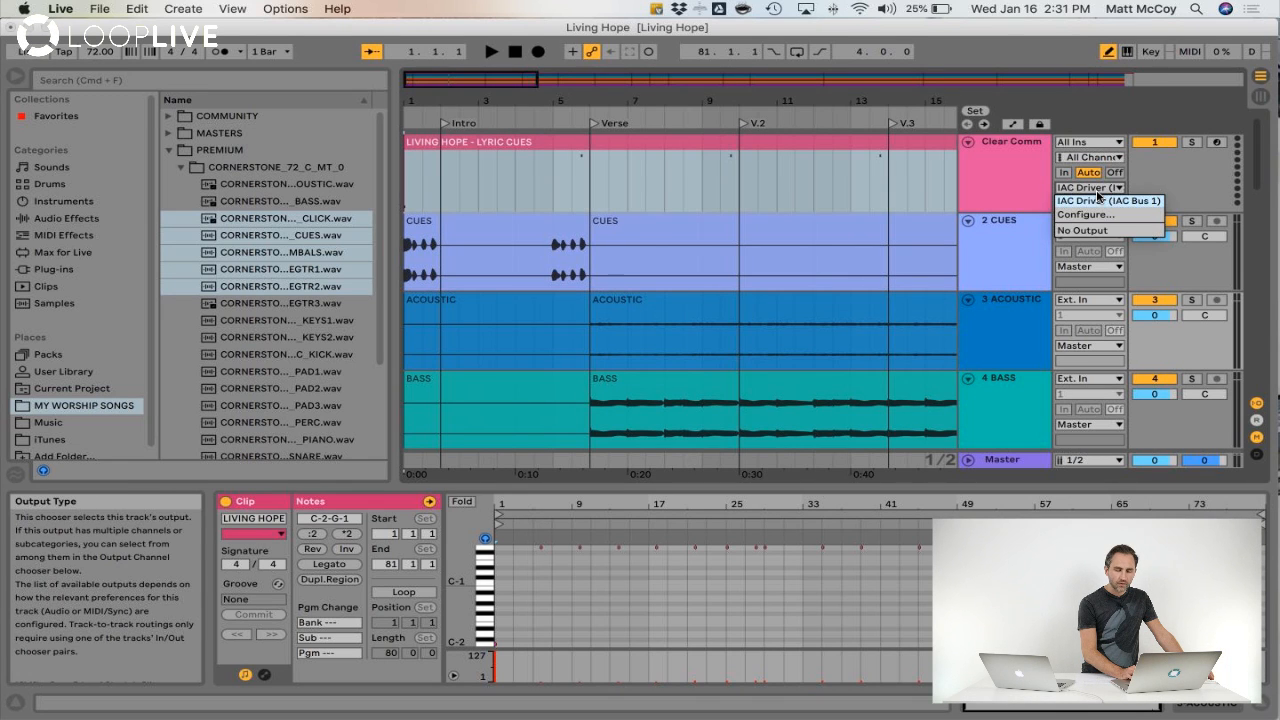
left_click(1098, 200)
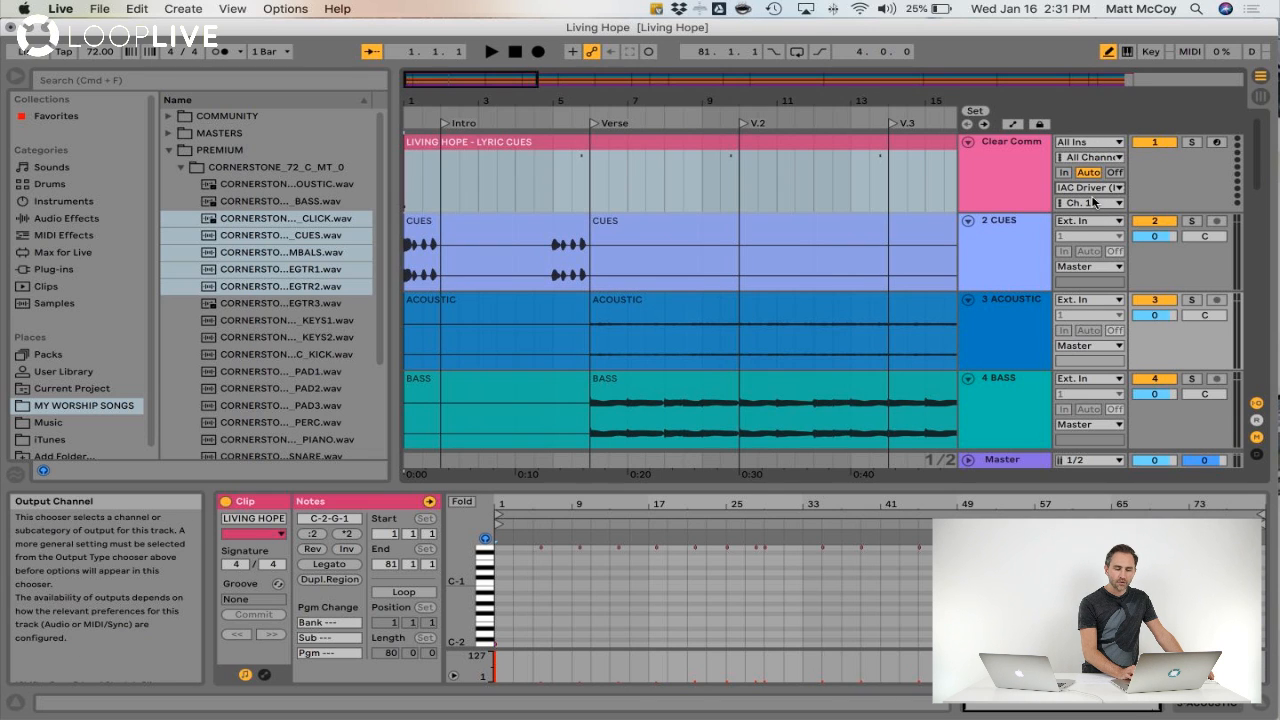
left_click(60, 8)
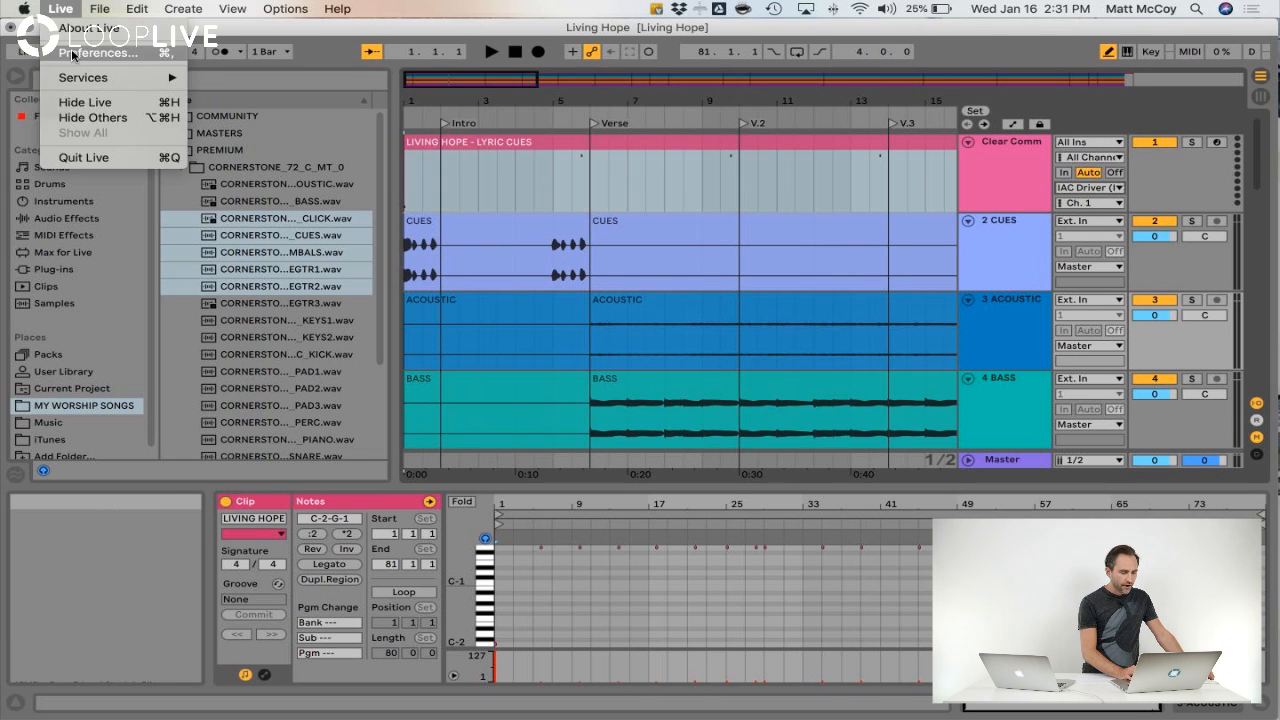
left_click(100, 47)
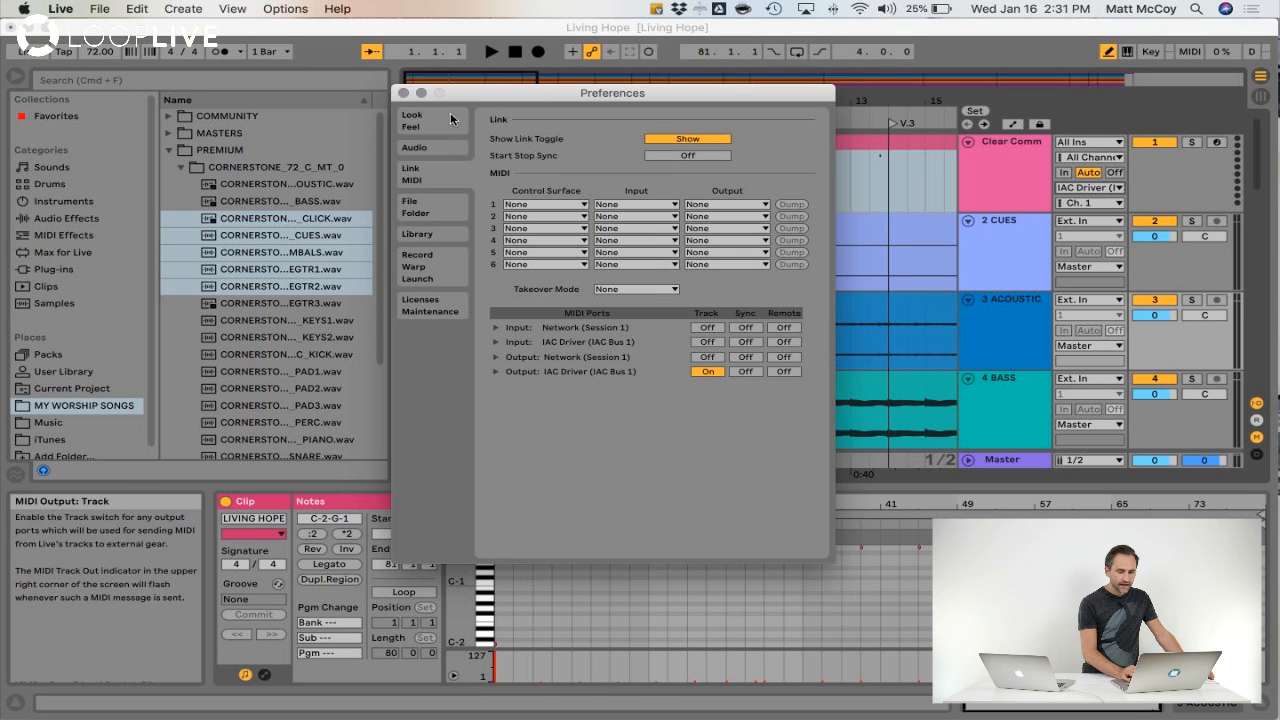
left_click(404, 93)
left_click(1090, 187)
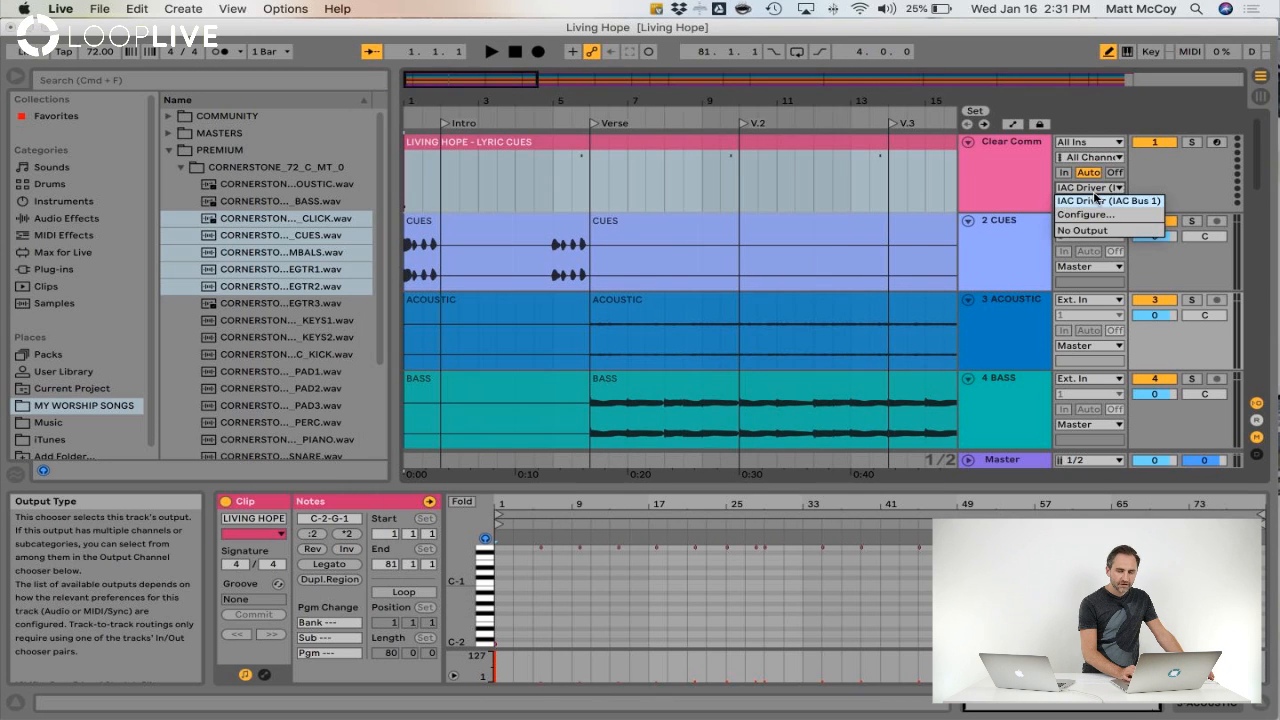
left_click(1097, 201)
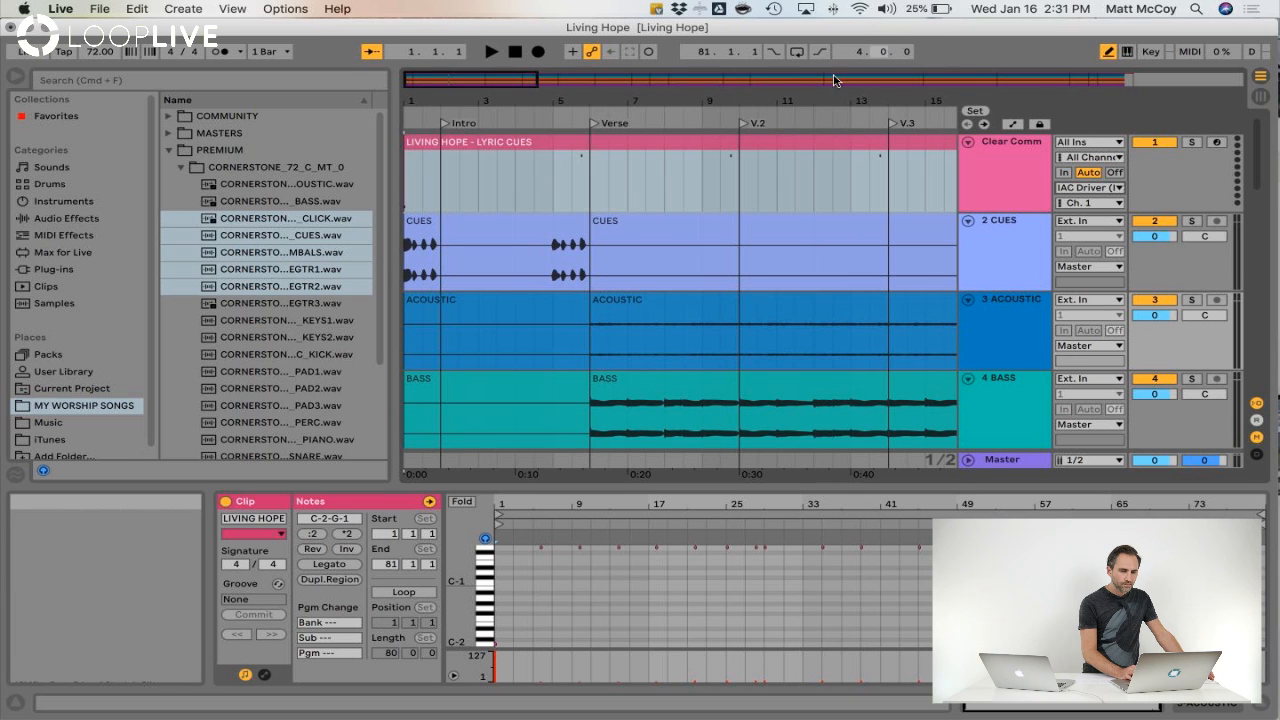
left_click(746, 101)
left_click_drag(746, 101, 573, 80)
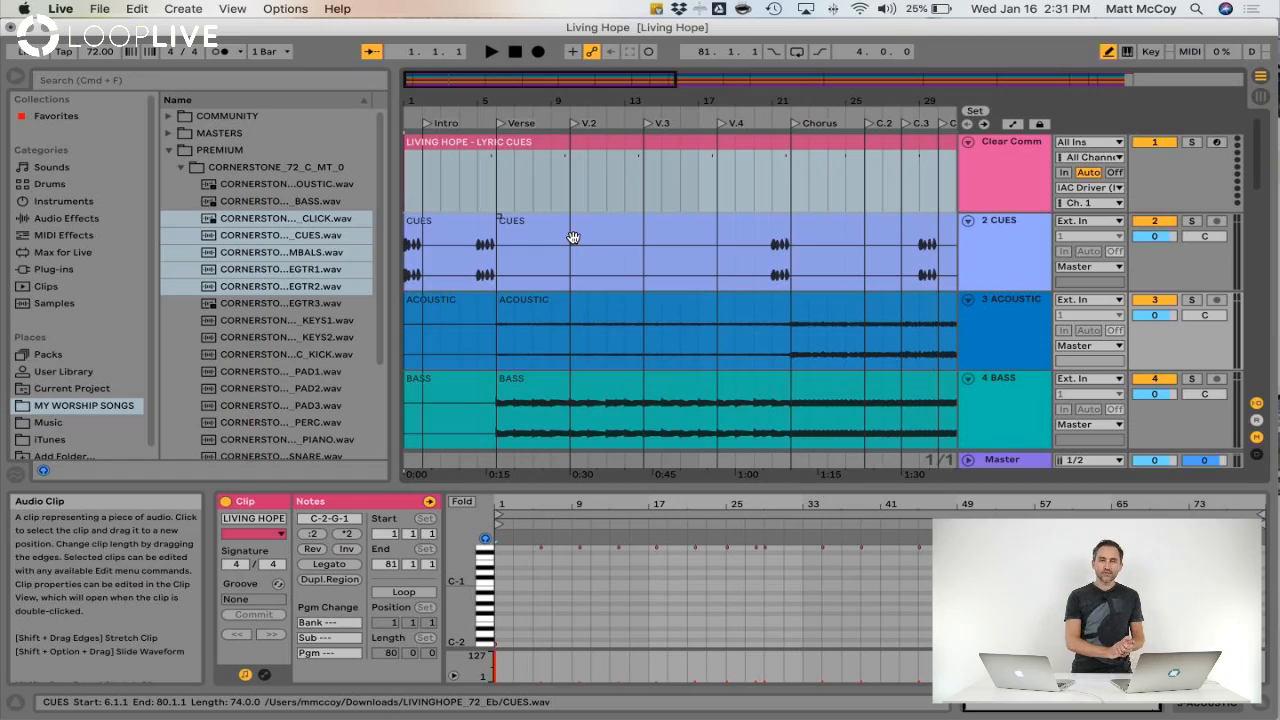